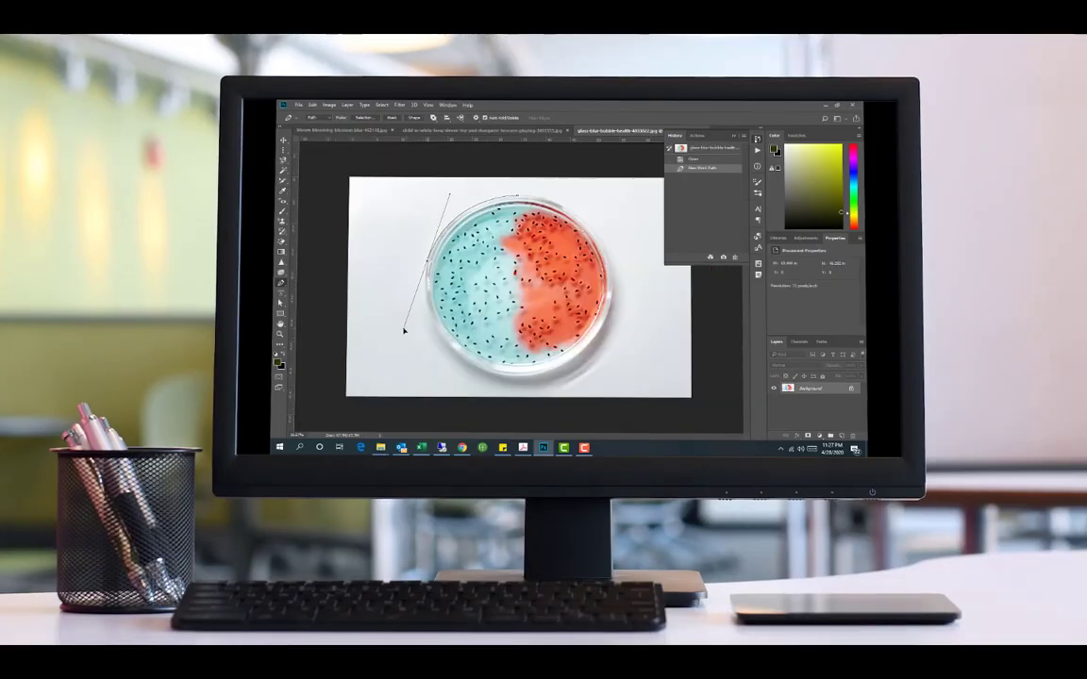
{"action": "left_click_drag", "start_coordinate": [433, 259], "coordinate": [416, 323]}
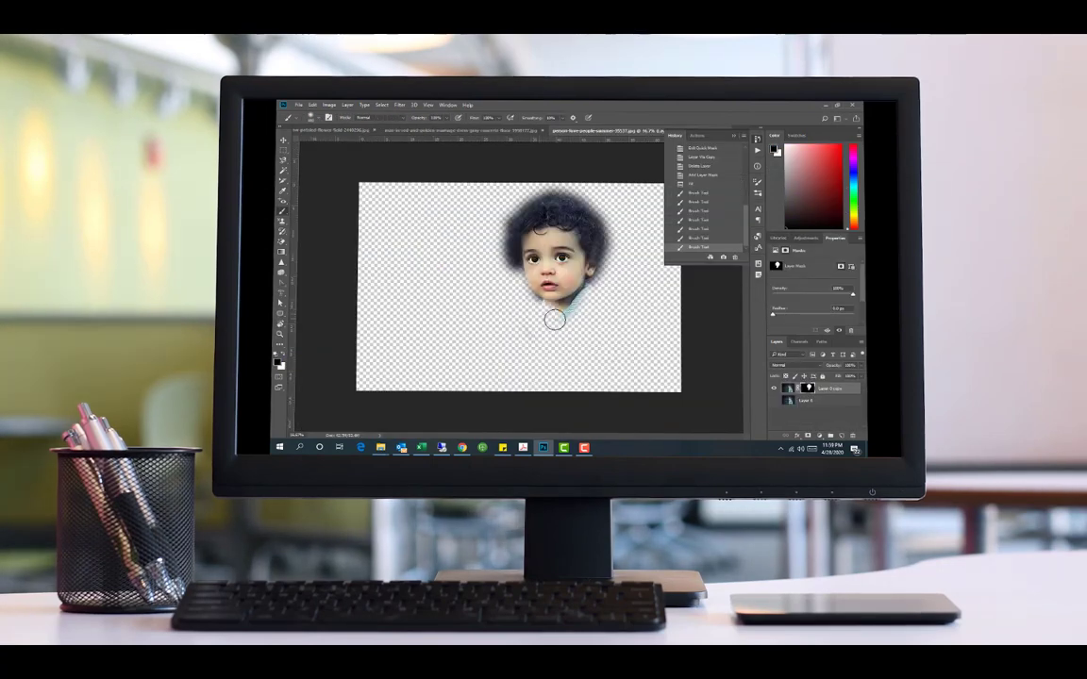
{"action": "mouse_move", "coordinate": [555, 320]}
{"action": "left_mouse_down"}
{"action": "mouse_move", "coordinate": [605, 284]}
{"action": "mouse_move", "coordinate": [549, 311]}
{"action": "left_mouse_up"}
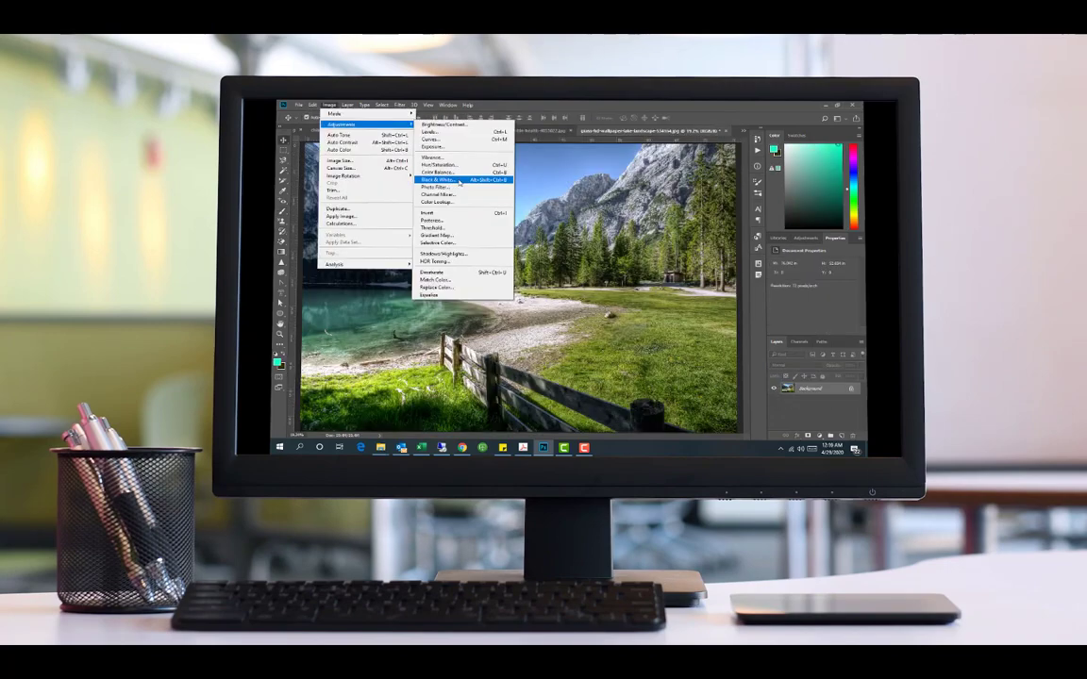
{"action": "left_click", "coordinate": [461, 177]}
{"action": "key", "text": "Return"}
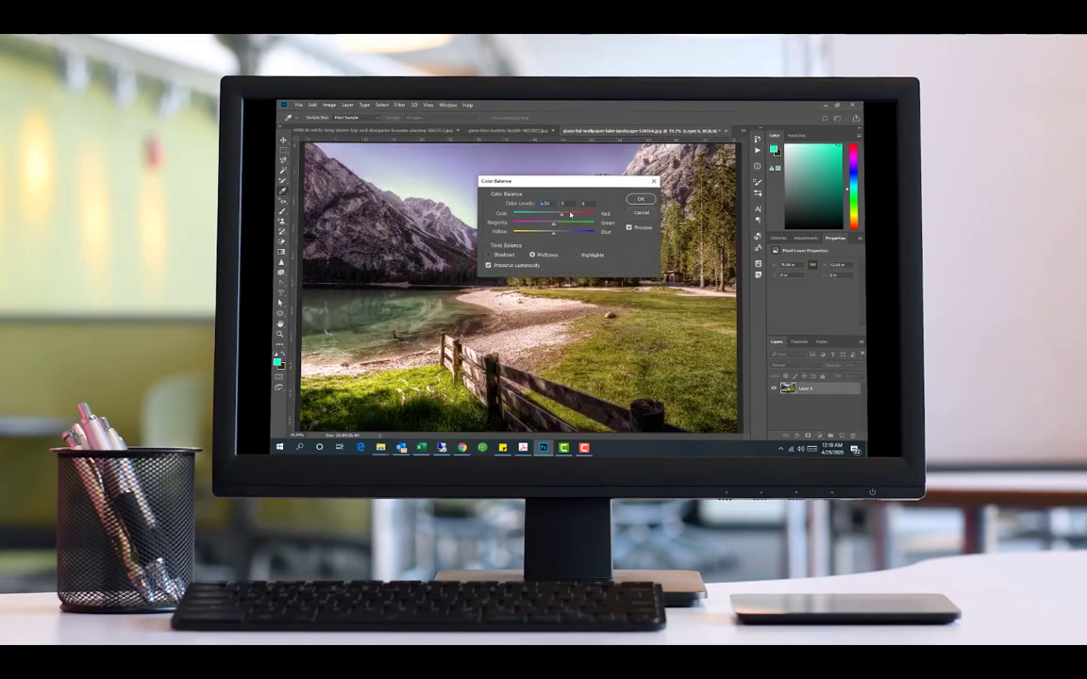
{"action": "left_click_drag", "start_coordinate": [557, 215], "coordinate": [544, 216]}
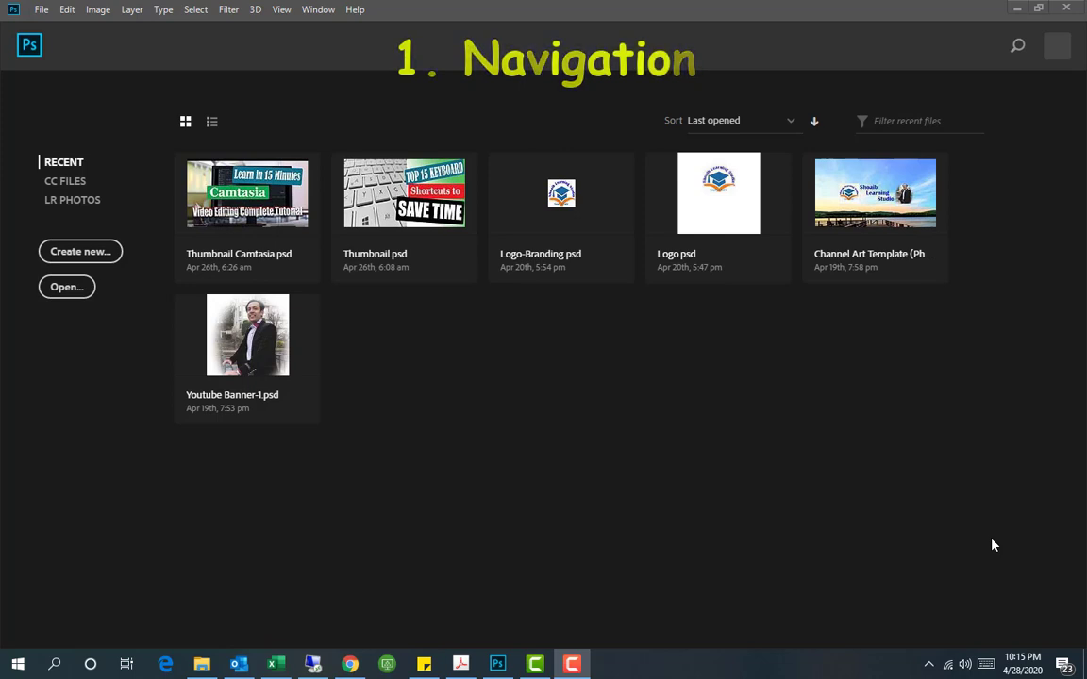
Open the new document settings and browse the Photo, Print, Art & Illustration, Web, and Film & Video presets before returning to the recent ones
{"action": "left_click", "coordinate": [114, 251]}
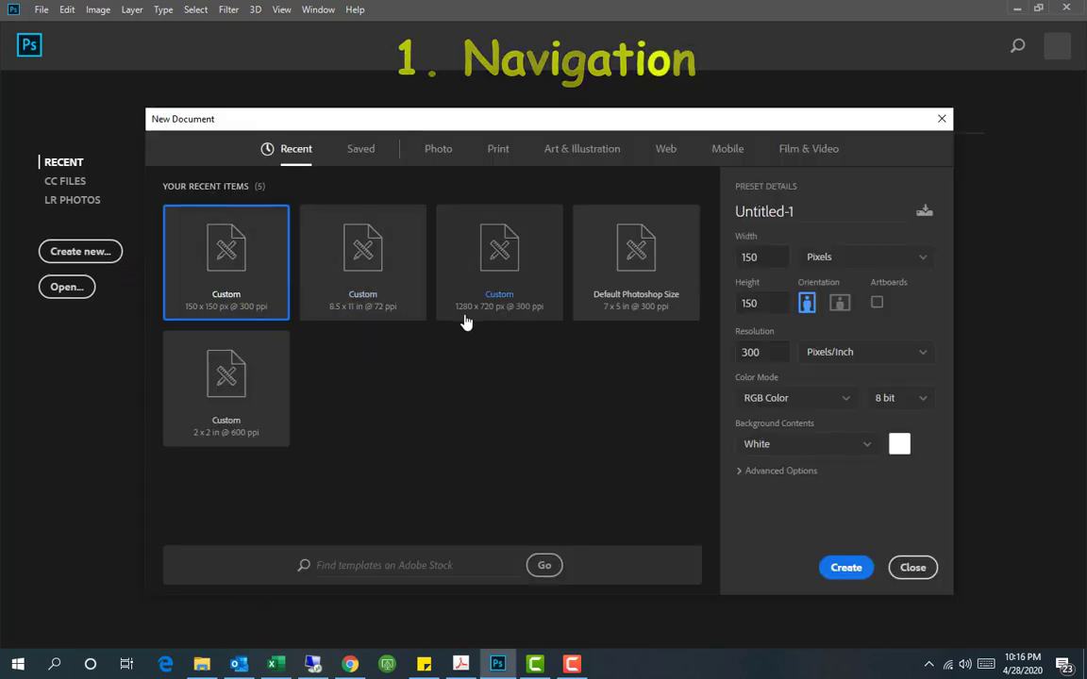
{"action": "left_click", "coordinate": [440, 149]}
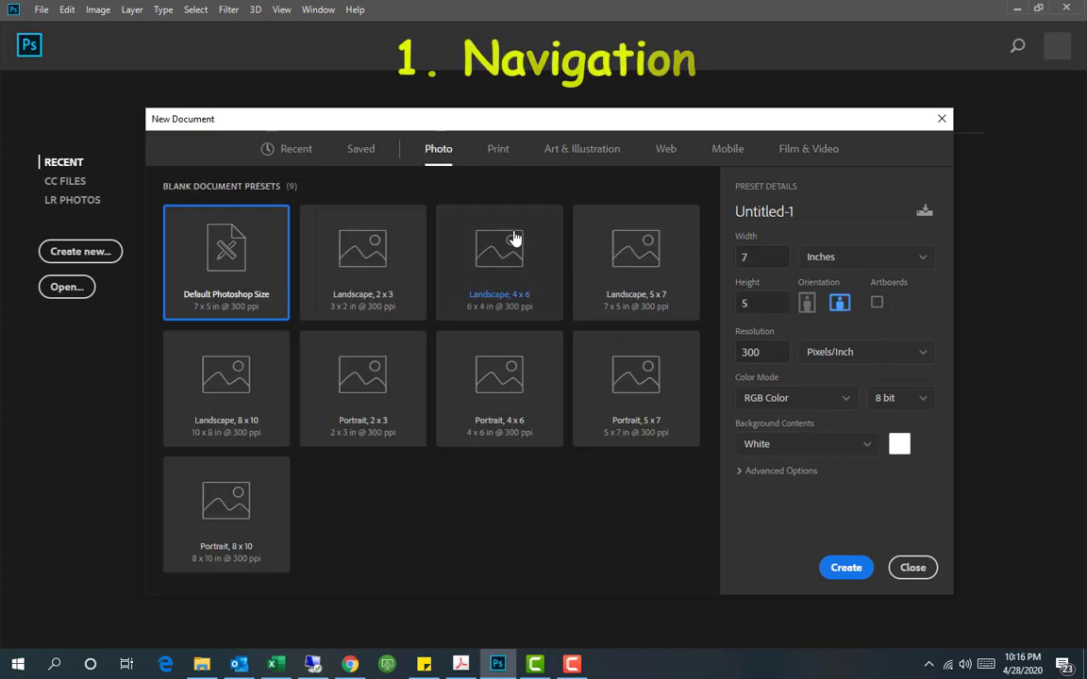
{"action": "left_click", "coordinate": [500, 149]}
{"action": "left_click", "coordinate": [583, 149]}
{"action": "left_click", "coordinate": [665, 149]}
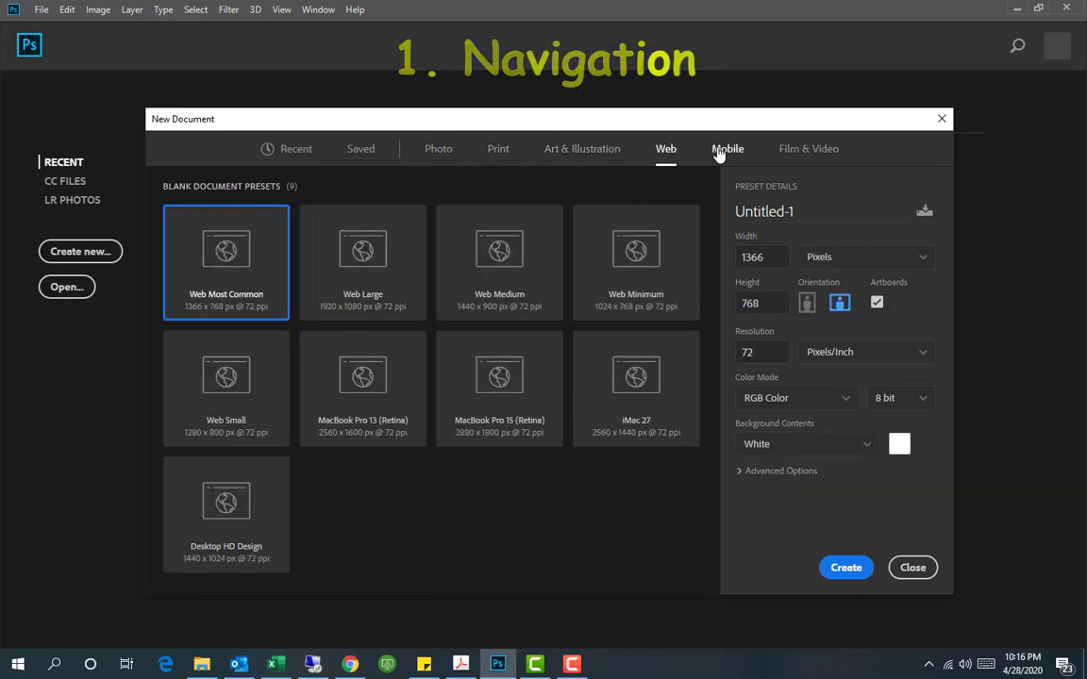
{"action": "left_click", "coordinate": [809, 149]}
{"action": "left_click", "coordinate": [295, 149]}
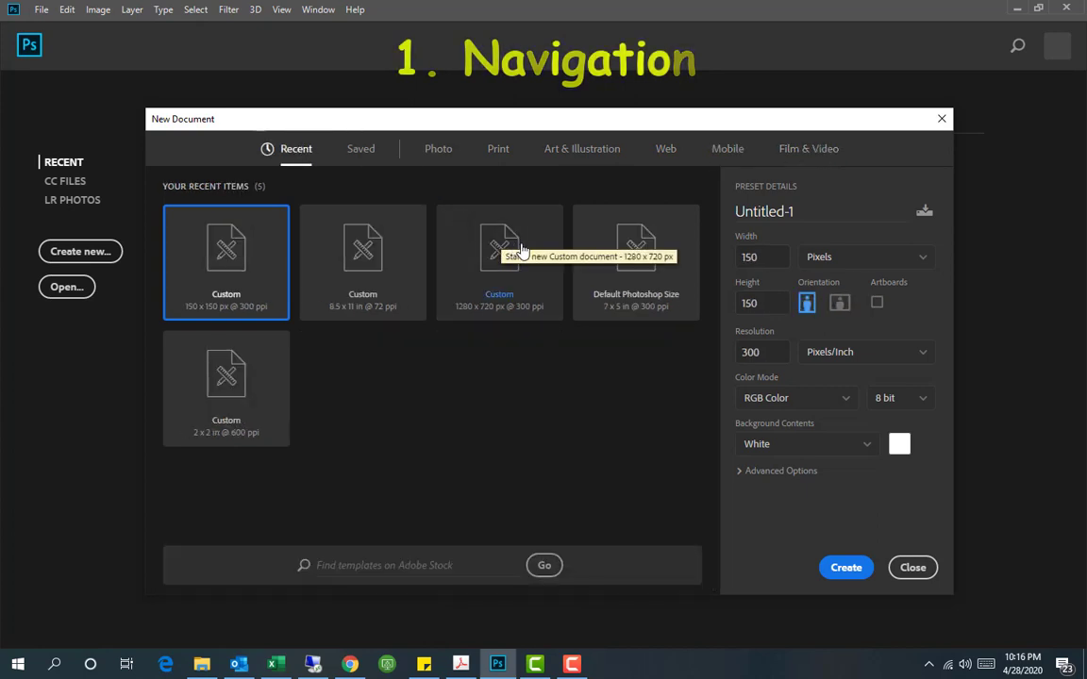
Choose the Default Photoshop Size preset, 7 x 5 in at 300 ppi, keeping inches as the unit
{"action": "left_click", "coordinate": [681, 267]}
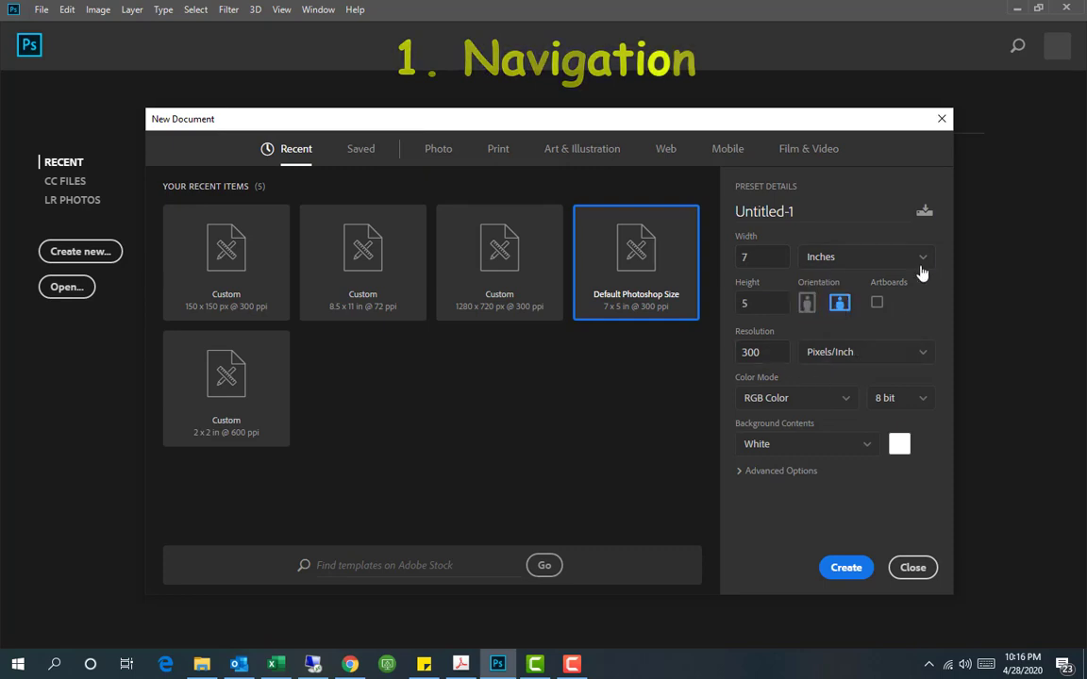
{"action": "left_click", "coordinate": [878, 257]}
{"action": "left_click", "coordinate": [986, 304]}
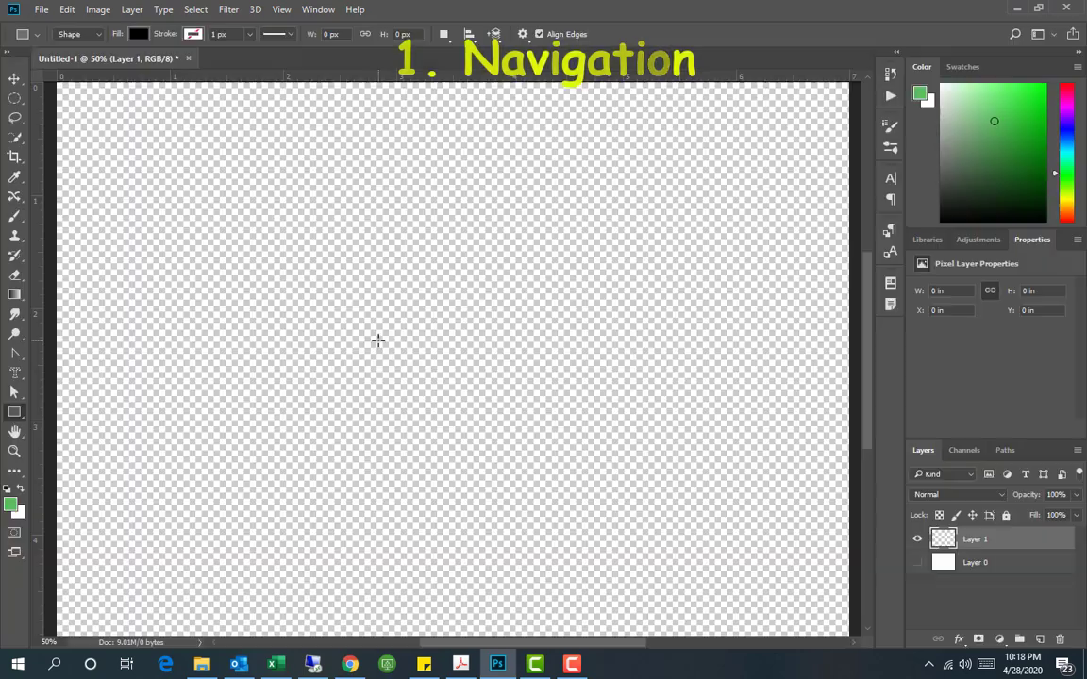
Zoom in closely on an area of the transparent canvas with the Zoom tool
{"action": "key", "text": "z"}
{"action": "left_click_drag", "start_coordinate": [255, 236], "coordinate": [566, 387]}
{"action": "left_click_drag", "start_coordinate": [473, 287], "coordinate": [213, 420]}
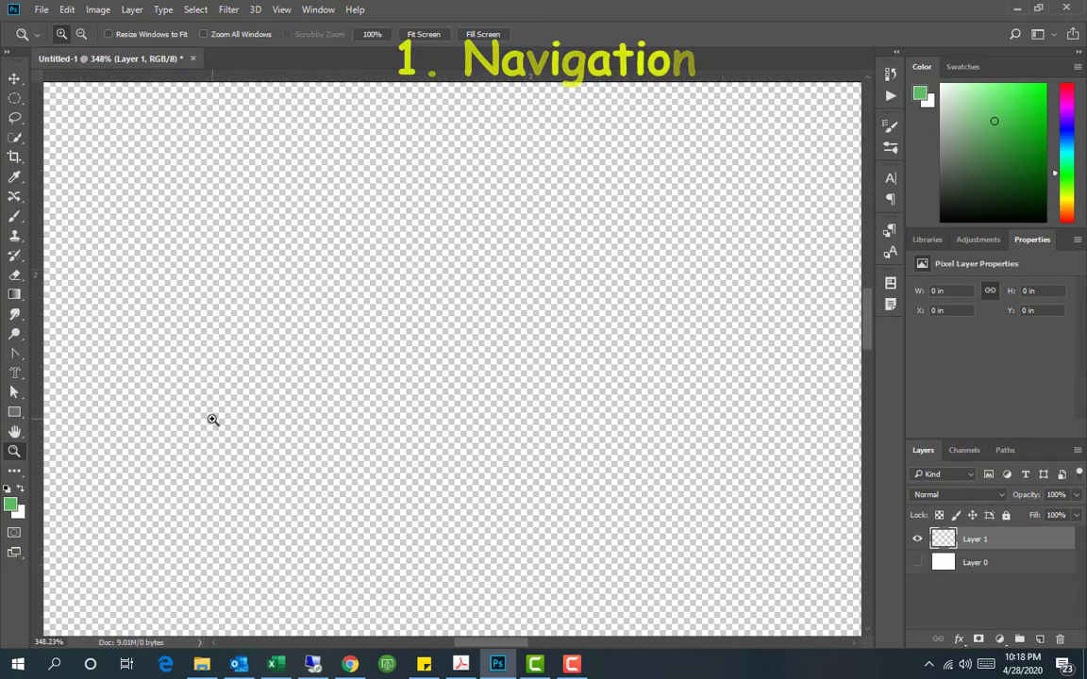
{"action": "left_click", "coordinate": [476, 563]}
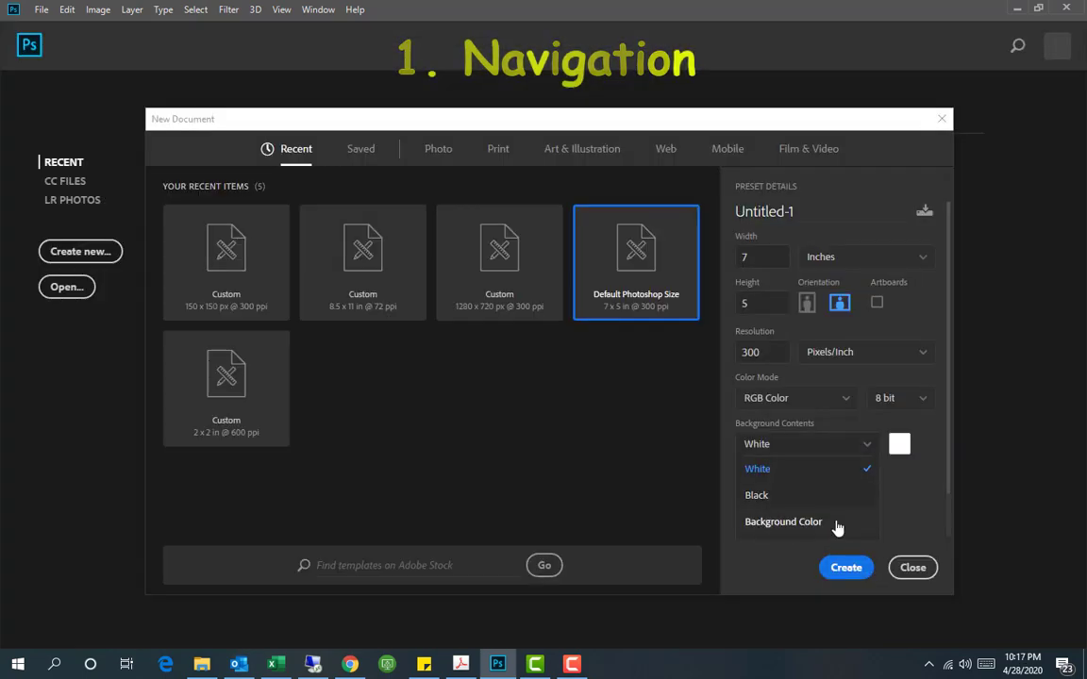
Try a custom background color, set the background contents back to White, and create the document
{"action": "left_click", "coordinate": [836, 525]}
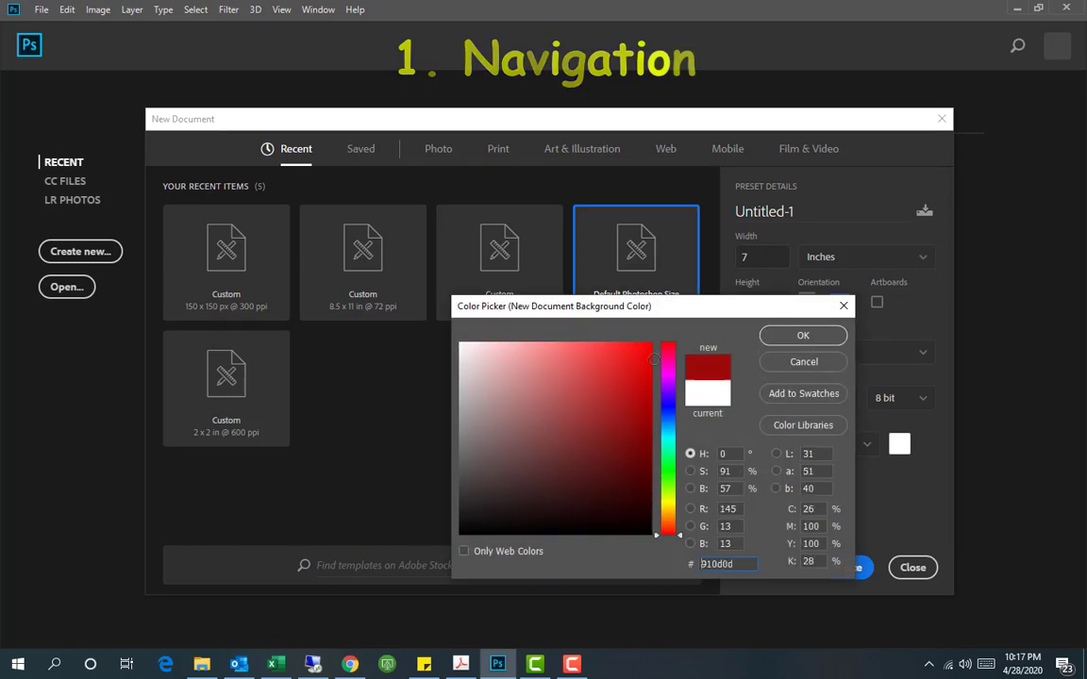
{"action": "left_click", "coordinate": [803, 335]}
{"action": "left_click", "coordinate": [867, 443]}
{"action": "left_click", "coordinate": [866, 466]}
{"action": "left_click", "coordinate": [845, 568]}
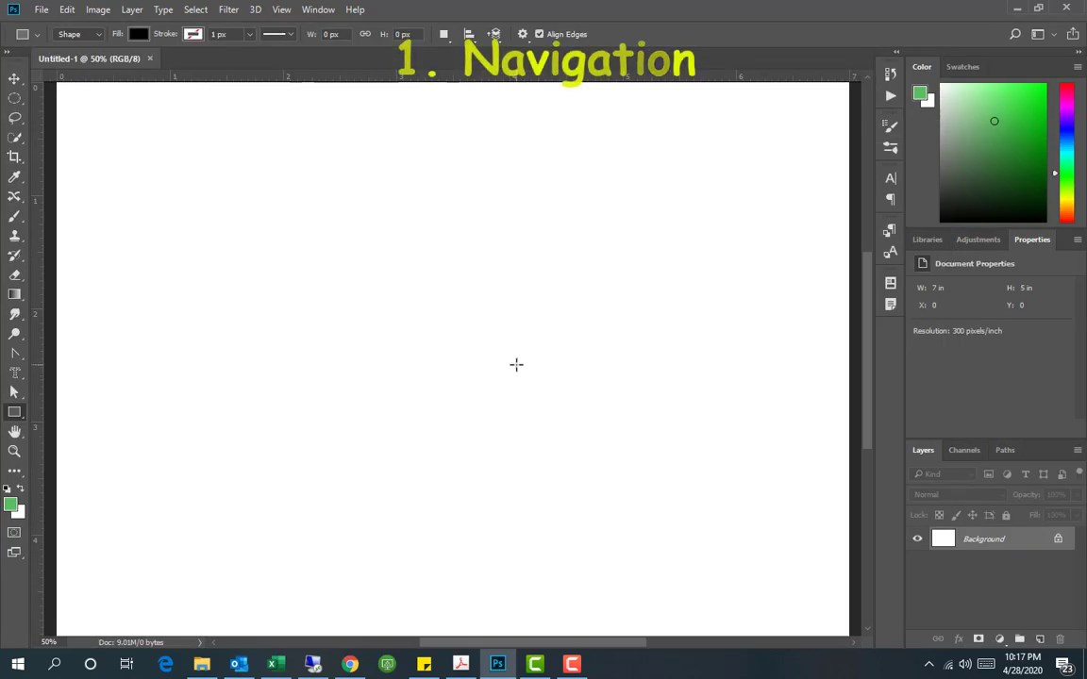
Convert the Background into the regular layer Layer 0, and add a new empty layer above it with Layer 0 hidden
{"action": "double_click", "coordinate": [985, 539]}
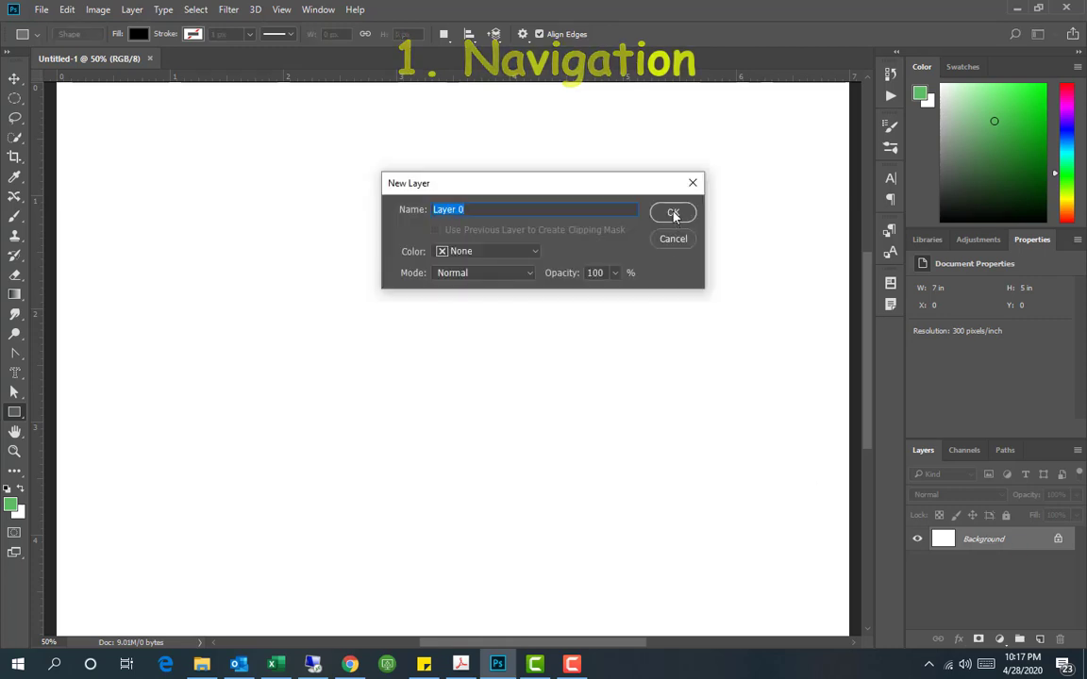
{"action": "left_click", "coordinate": [671, 213]}
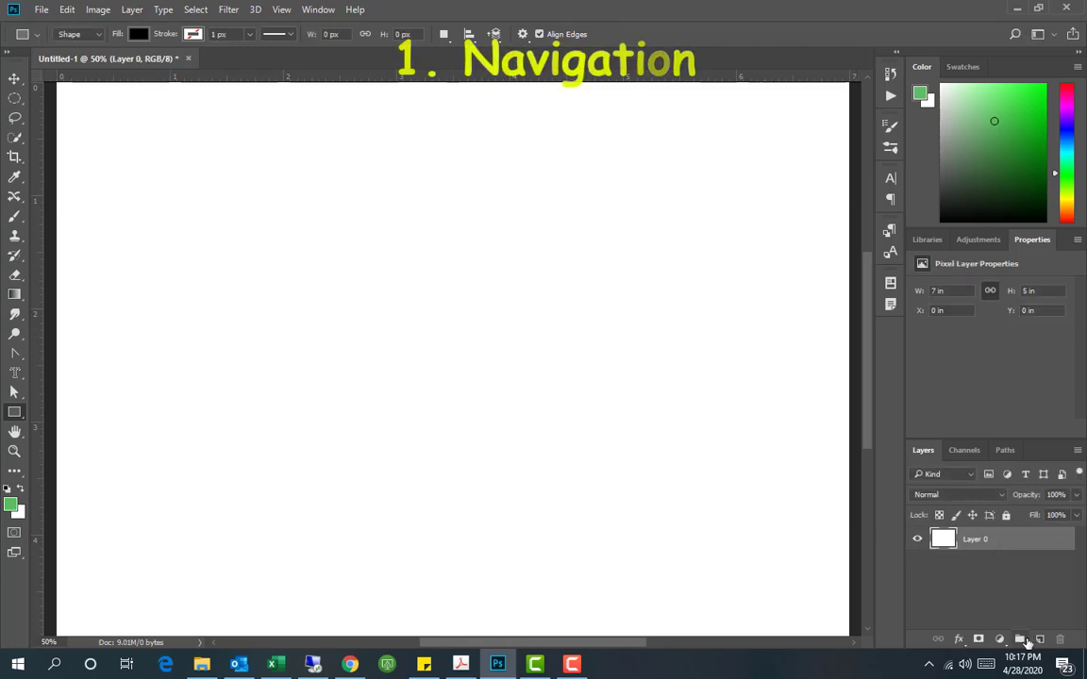
{"action": "left_click", "coordinate": [1041, 640]}
{"action": "left_click", "coordinate": [917, 564]}
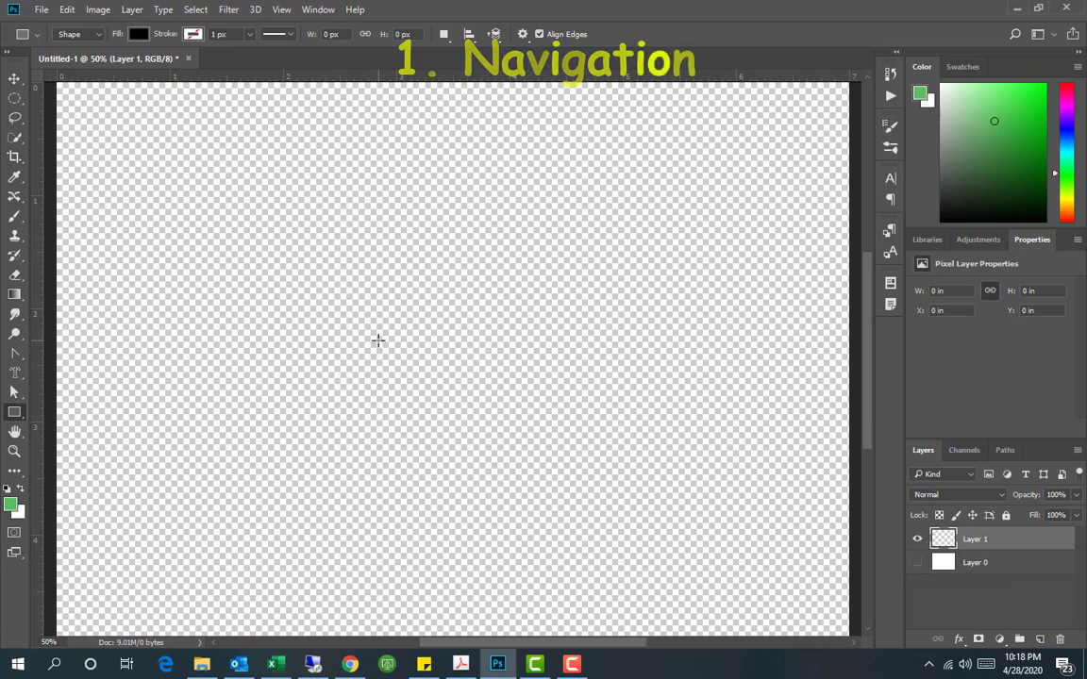
Place the adorable-baby-blur-chair-459976 image as an embedded object in the document
{"action": "key", "text": "z"}
{"action": "key", "text": "ctrl+0"}
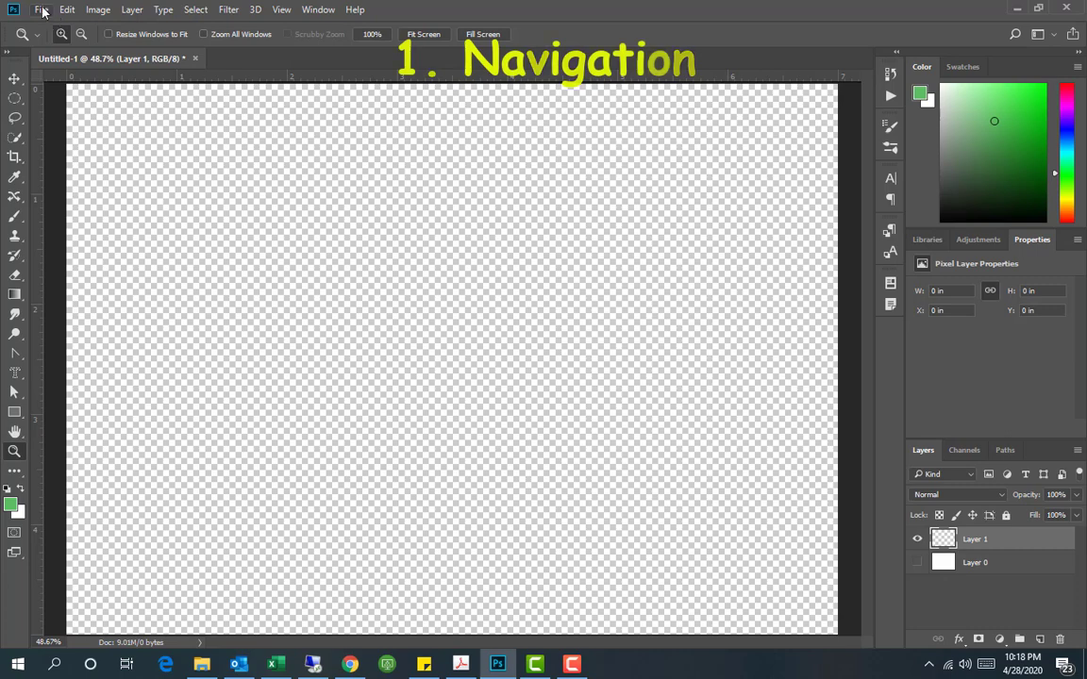
{"action": "left_click", "coordinate": [42, 12]}
{"action": "key", "text": "Escape"}
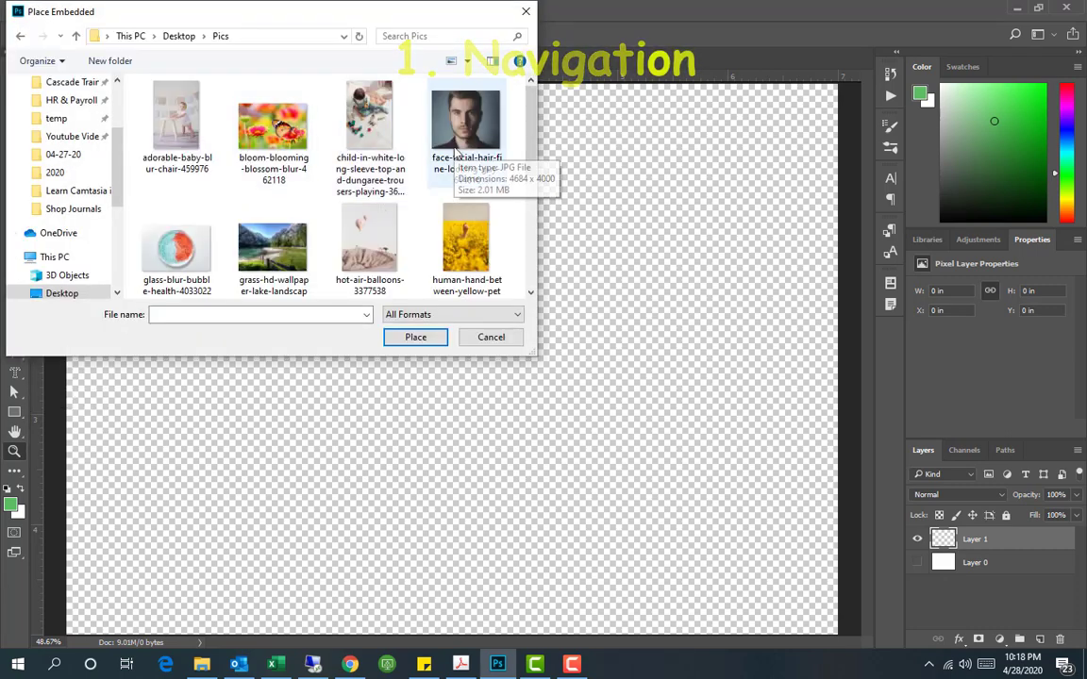
{"action": "key", "text": "Escape"}
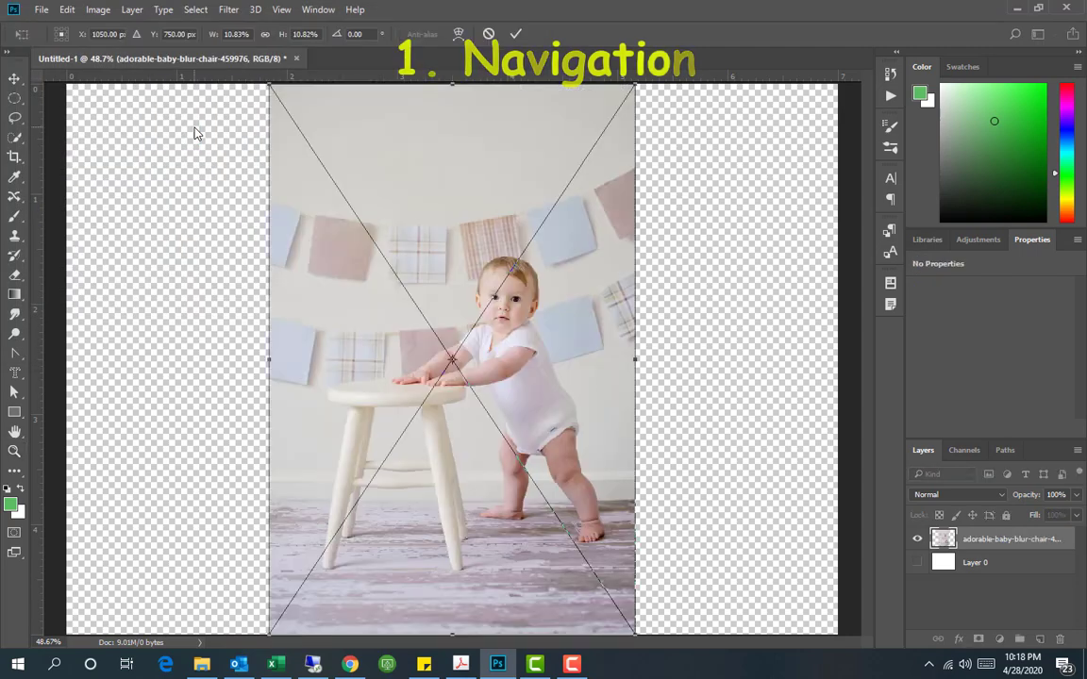
{"action": "key", "text": "Return"}
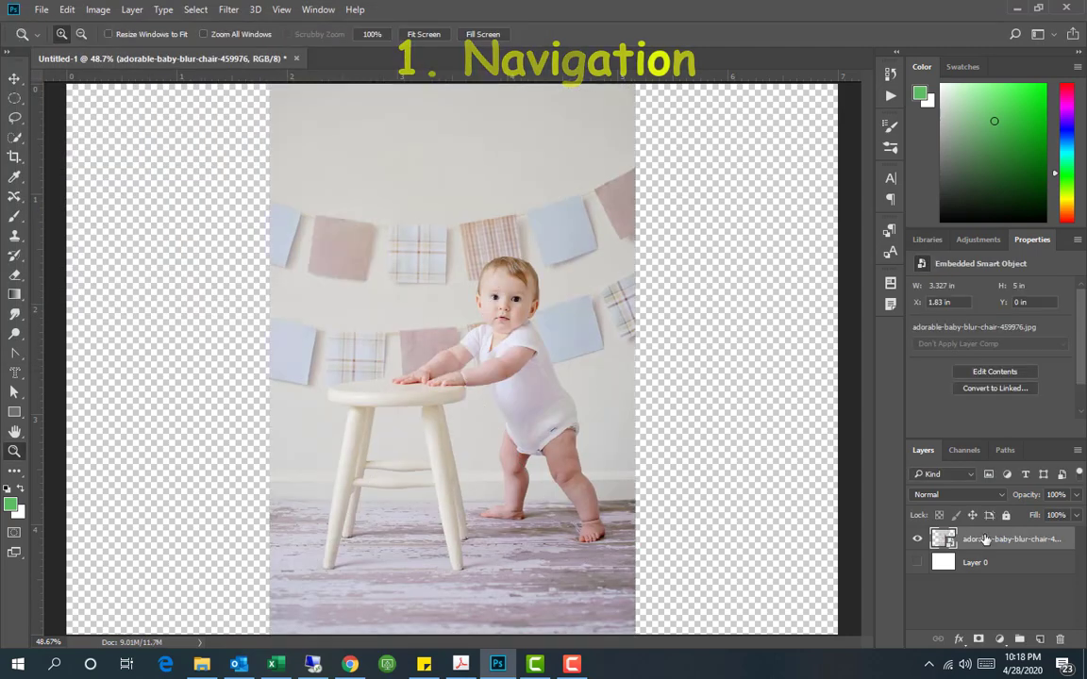
Place the glass-blur-bubble-health-4033022 image as a linked smart object above the baby image
{"action": "left_click", "coordinate": [42, 9]}
{"action": "left_click", "coordinate": [161, 301]}
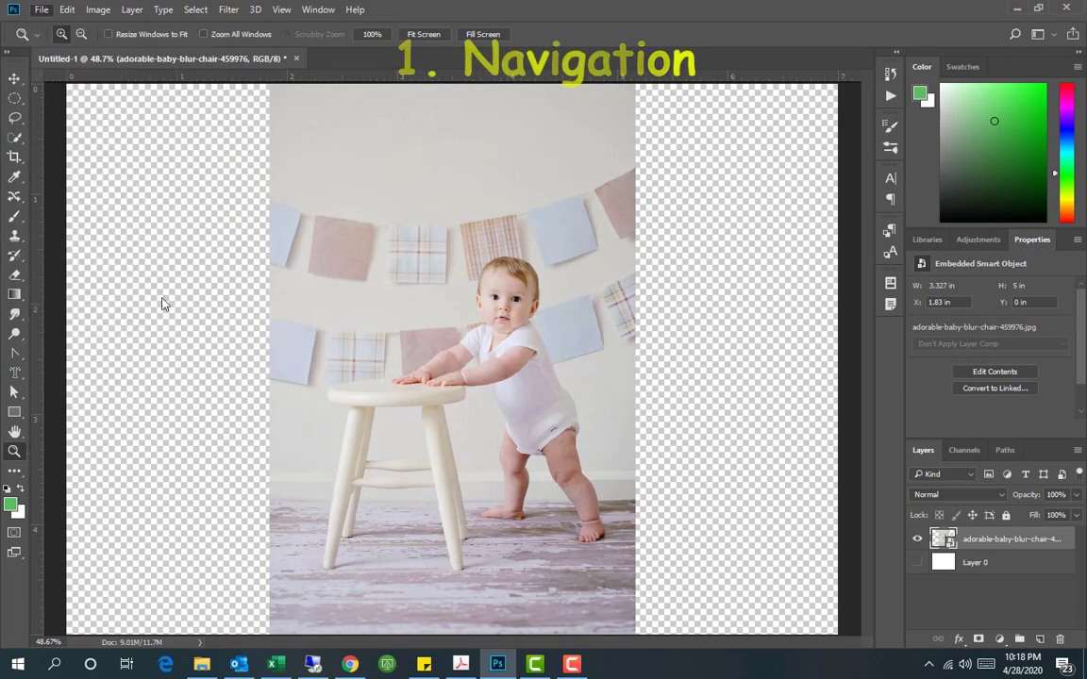
{"action": "double_click", "coordinate": [200, 253]}
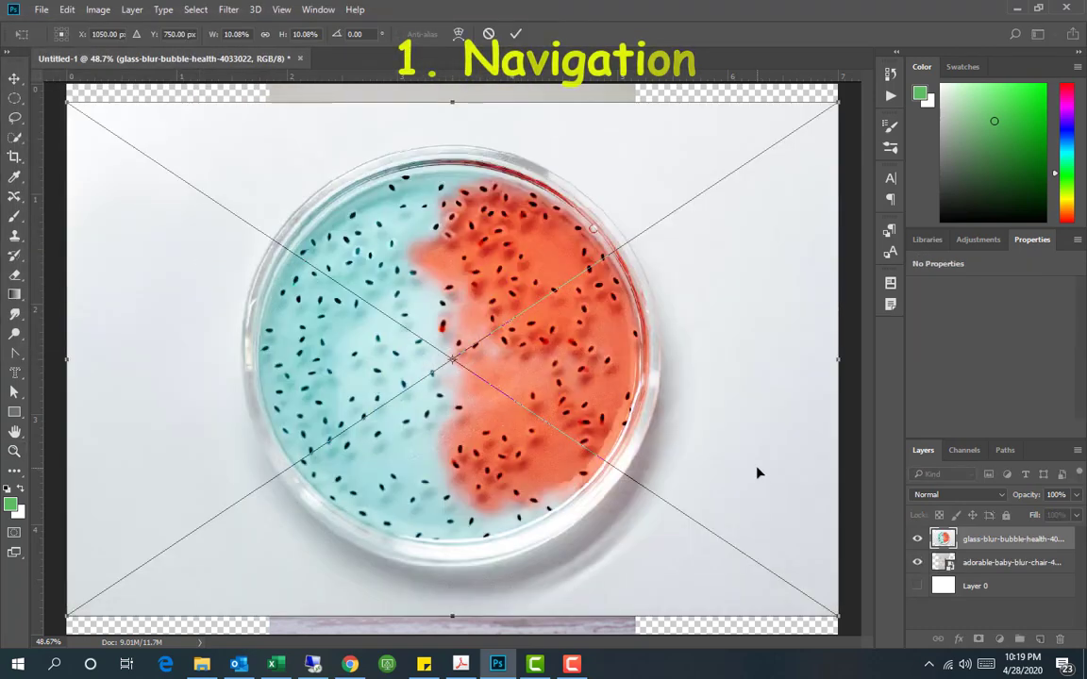
{"action": "key", "text": "Return"}
{"action": "key", "text": "z"}
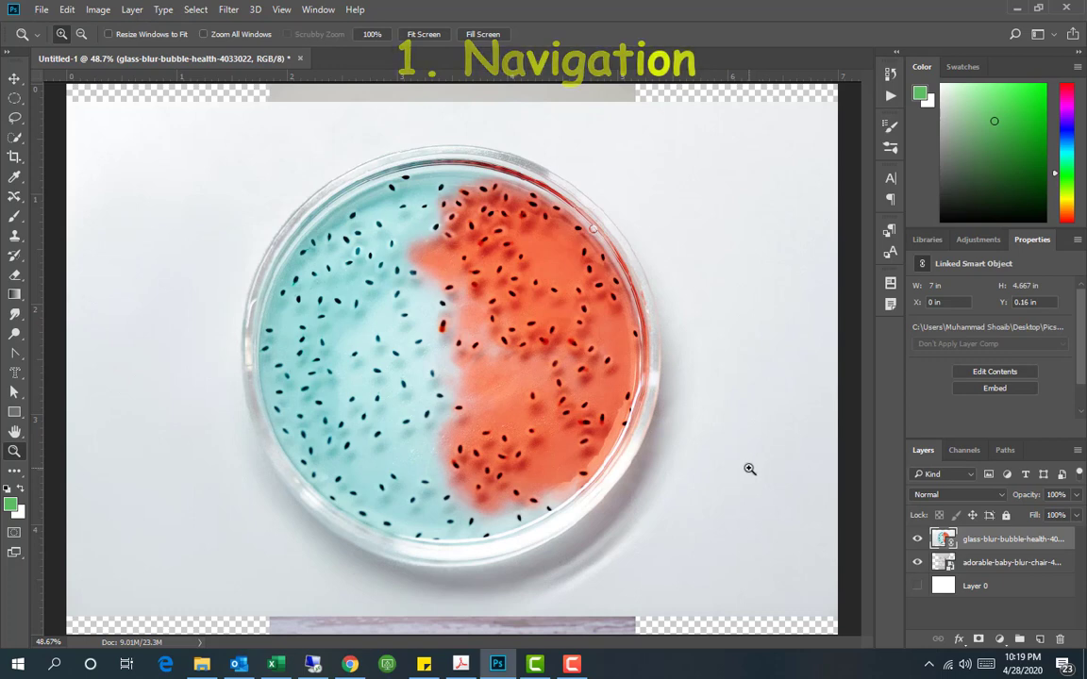
{"action": "left_click", "coordinate": [750, 469]}
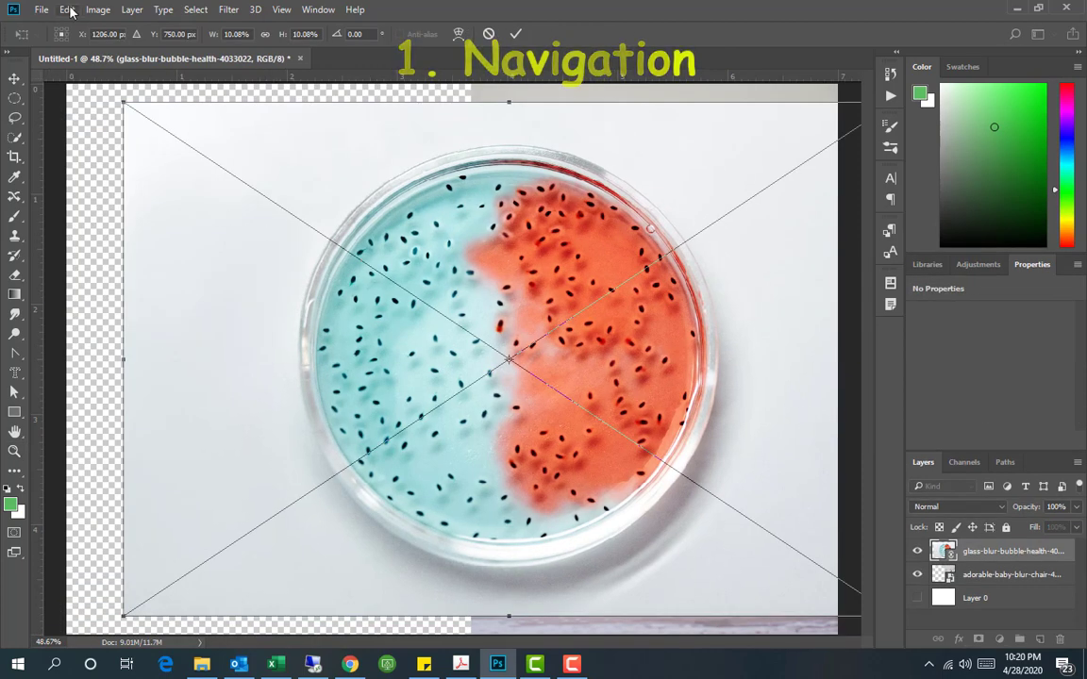
Scale the petri dish image down proportionately from its lower-left corner and move it toward the left side of the canvas
{"action": "left_click", "coordinate": [68, 10]}
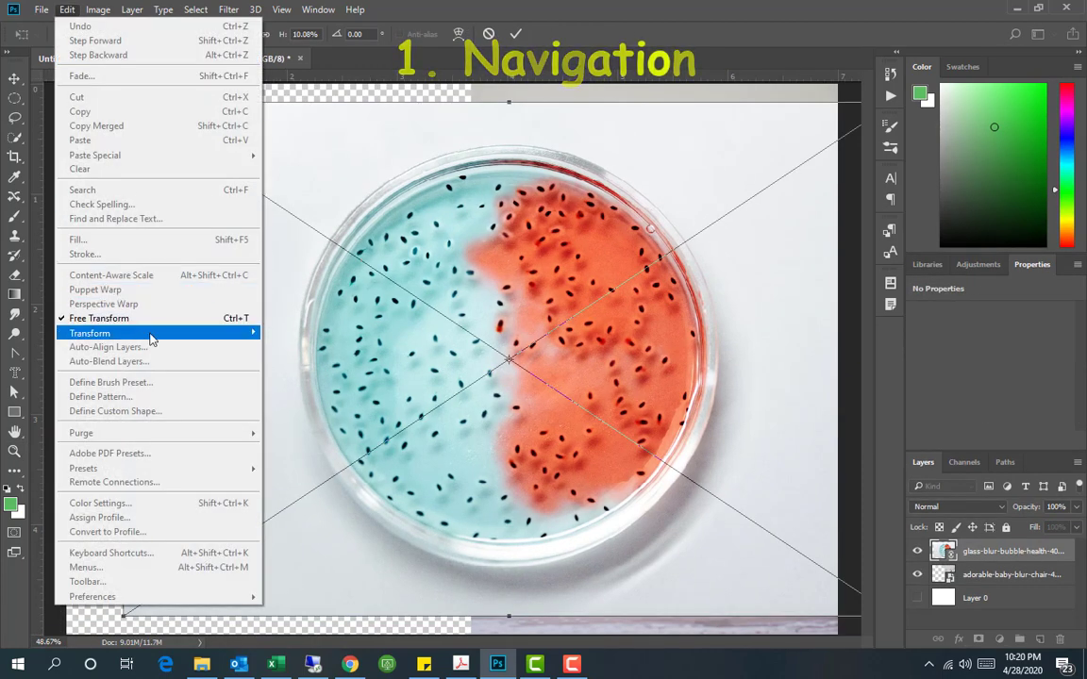
{"action": "mouse_move", "coordinate": [151, 338]}
{"action": "left_click", "coordinate": [325, 355]}
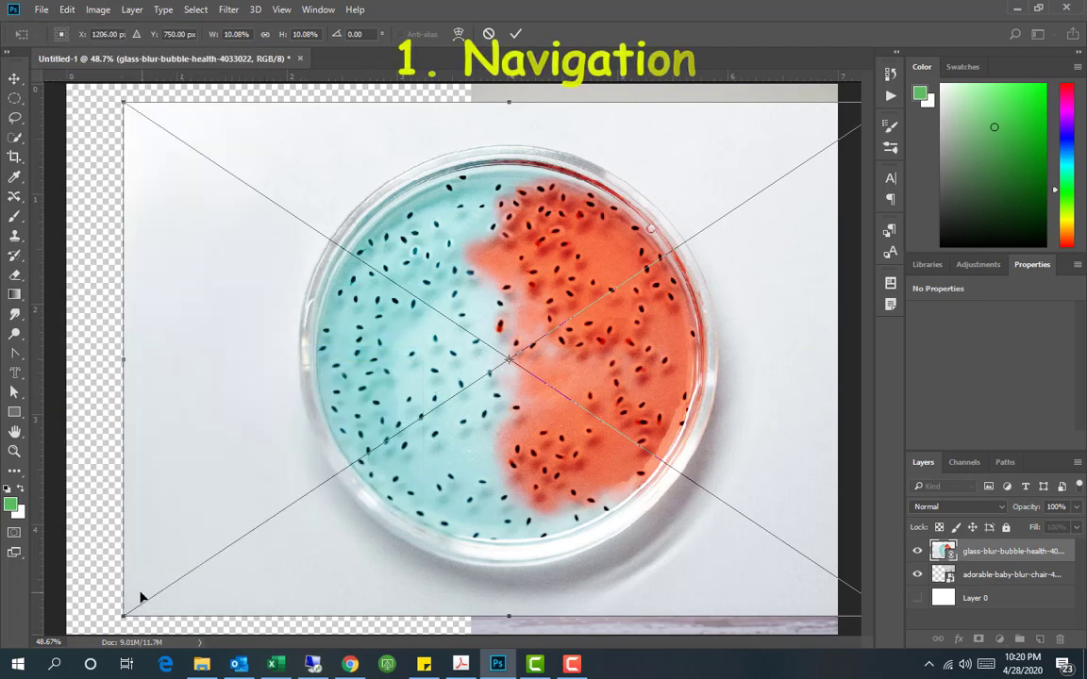
{"action": "left_click_drag", "start_coordinate": [124, 614], "coordinate": [422, 459]}
{"action": "left_click_drag", "start_coordinate": [607, 413], "coordinate": [251, 396]}
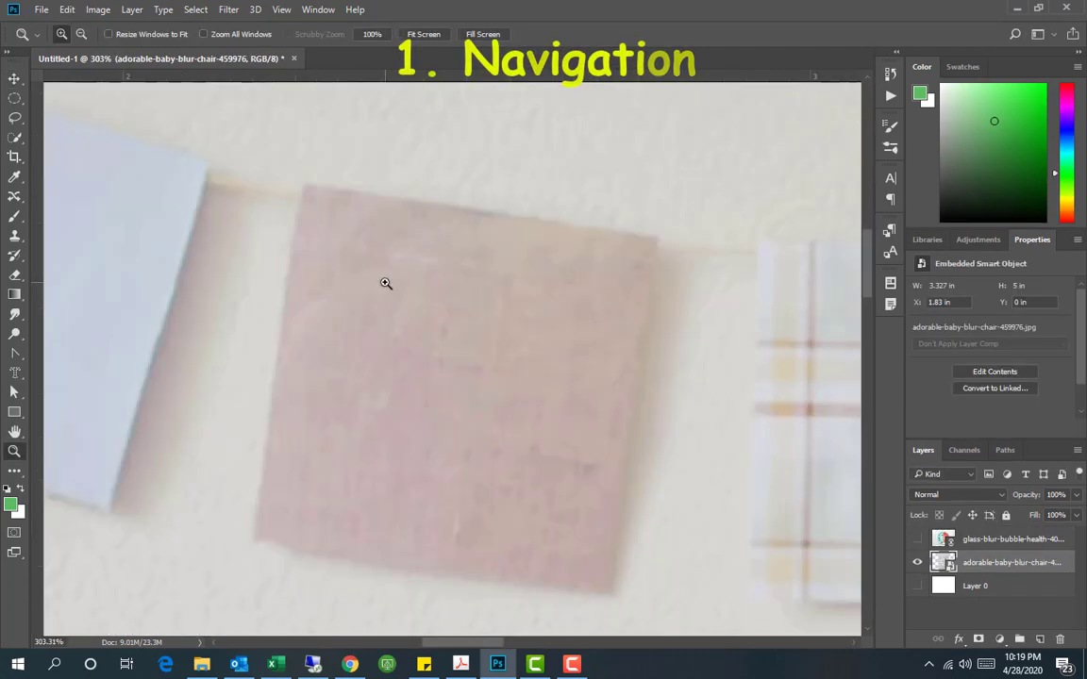
Check the baby image at different zoom levels: fit on screen, 200%, 50%, and fit on screen again
{"action": "right_click", "coordinate": [385, 284]}
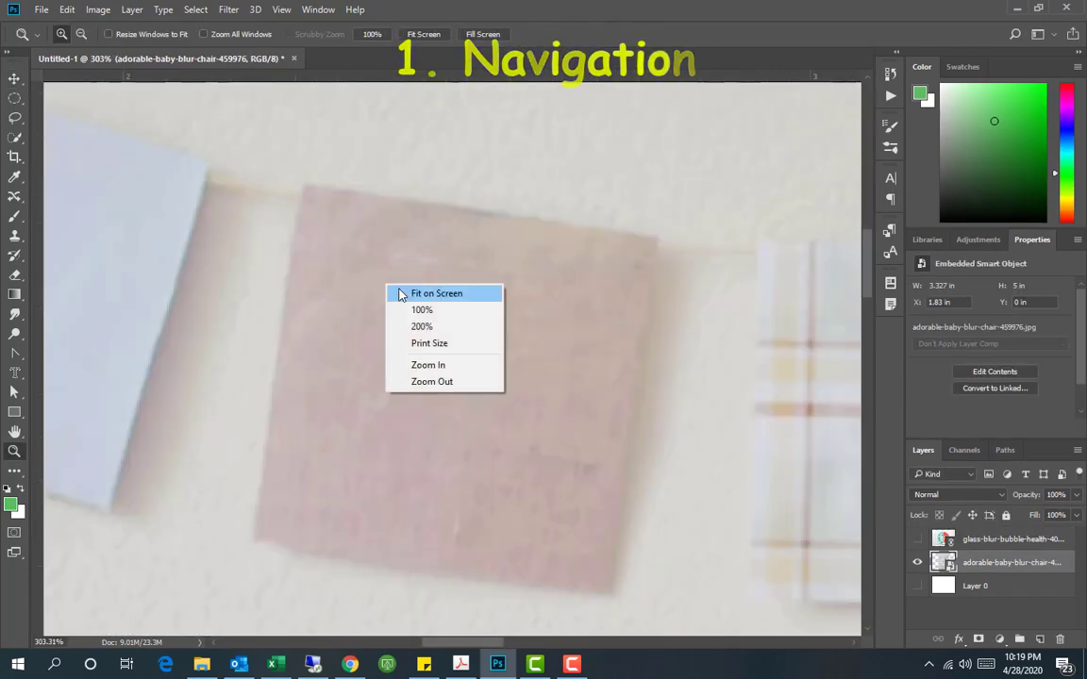
{"action": "left_click", "coordinate": [403, 296]}
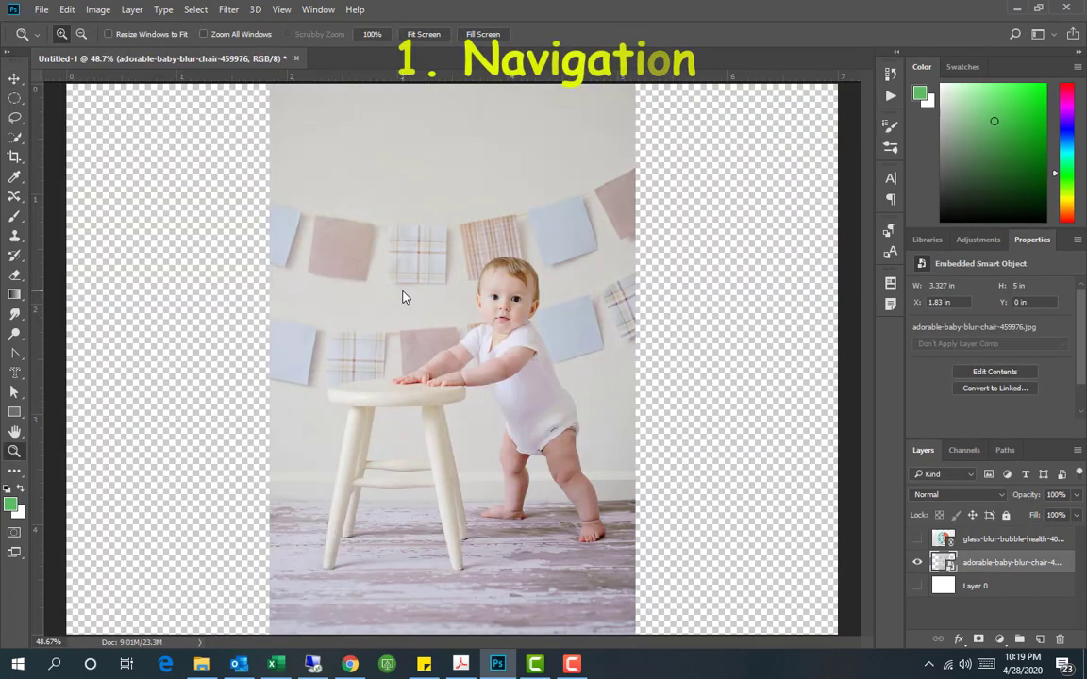
{"action": "key", "text": "ctrl+1"}
{"action": "key", "text": "ctrl+plus"}
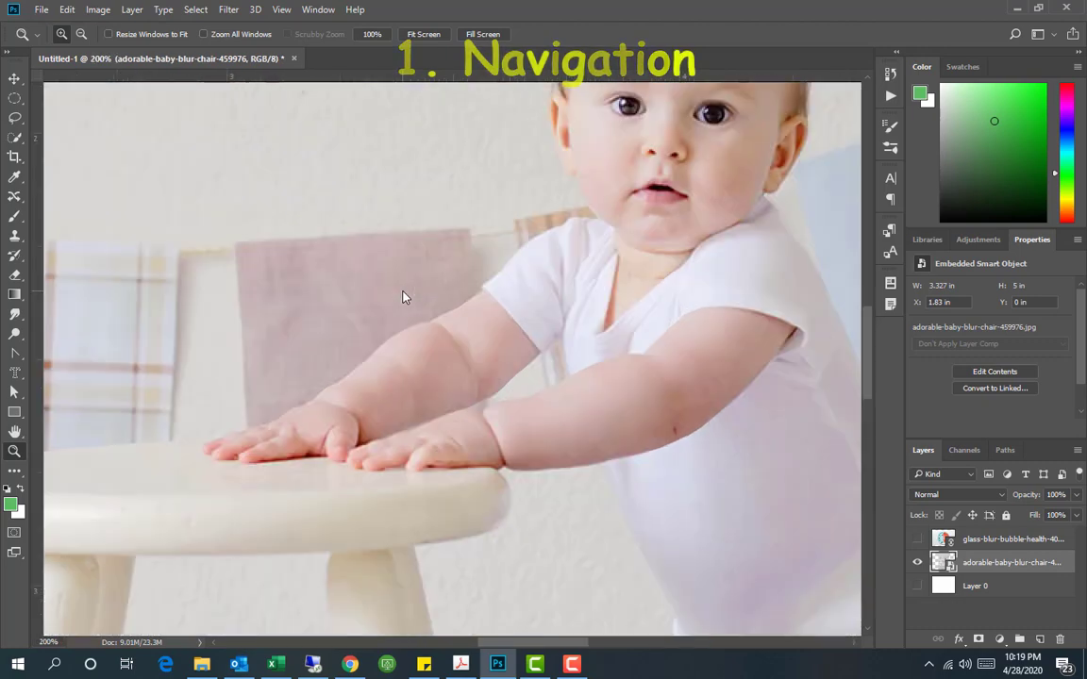
{"action": "key", "text": "ctrl+minus"}
{"action": "key", "text": "ctrl+minus"}
{"action": "key", "text": "ctrl+minus"}
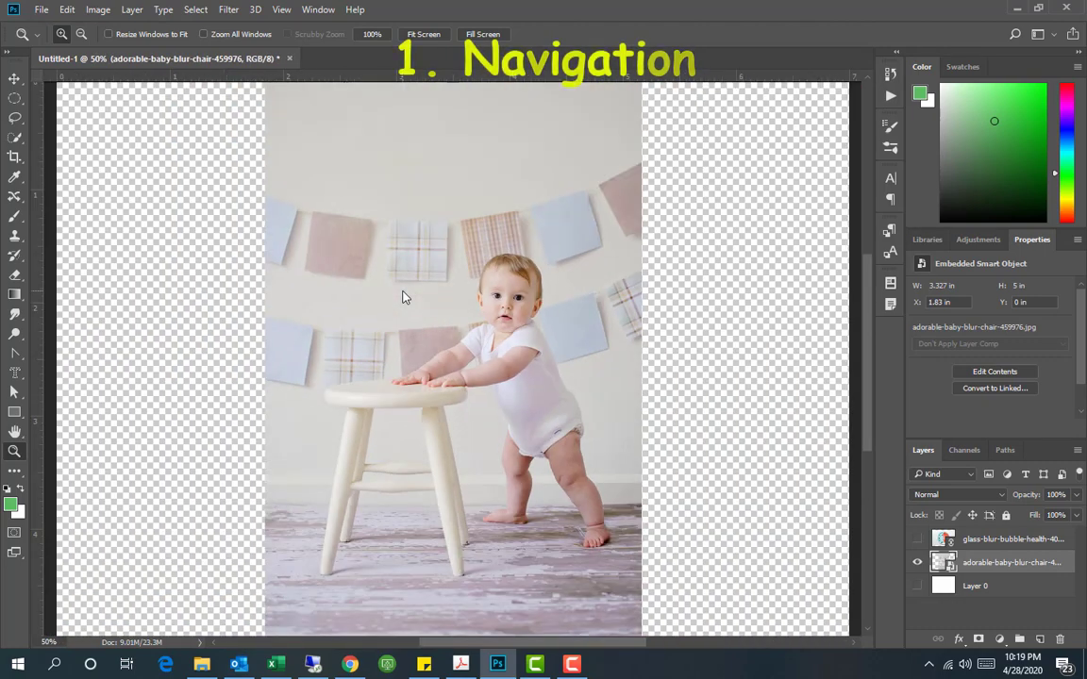
{"action": "key", "text": "ctrl+0"}
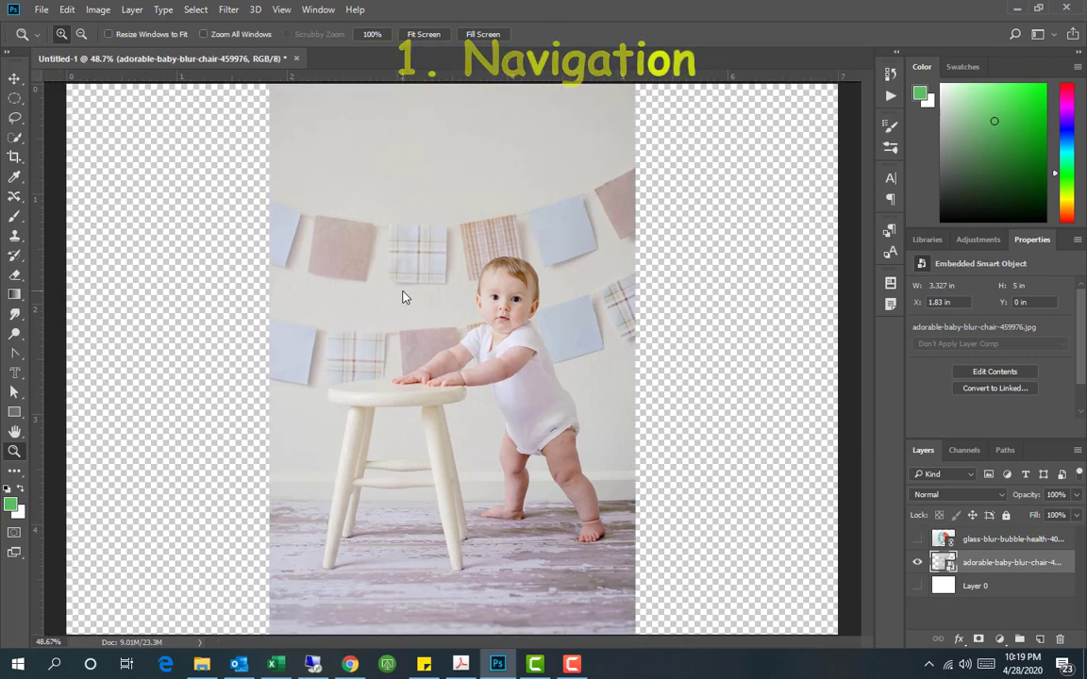
Cycle the screen mode from full screen with the menu bar to full screen without any panels
{"action": "key", "text": "f"}
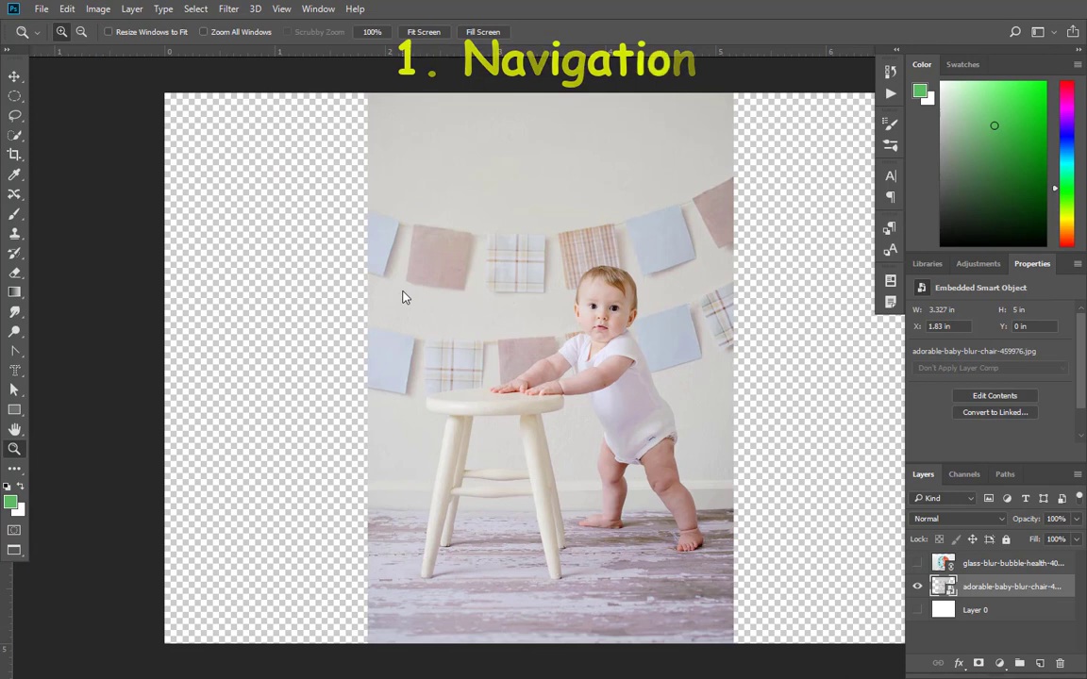
{"action": "key", "text": "f"}
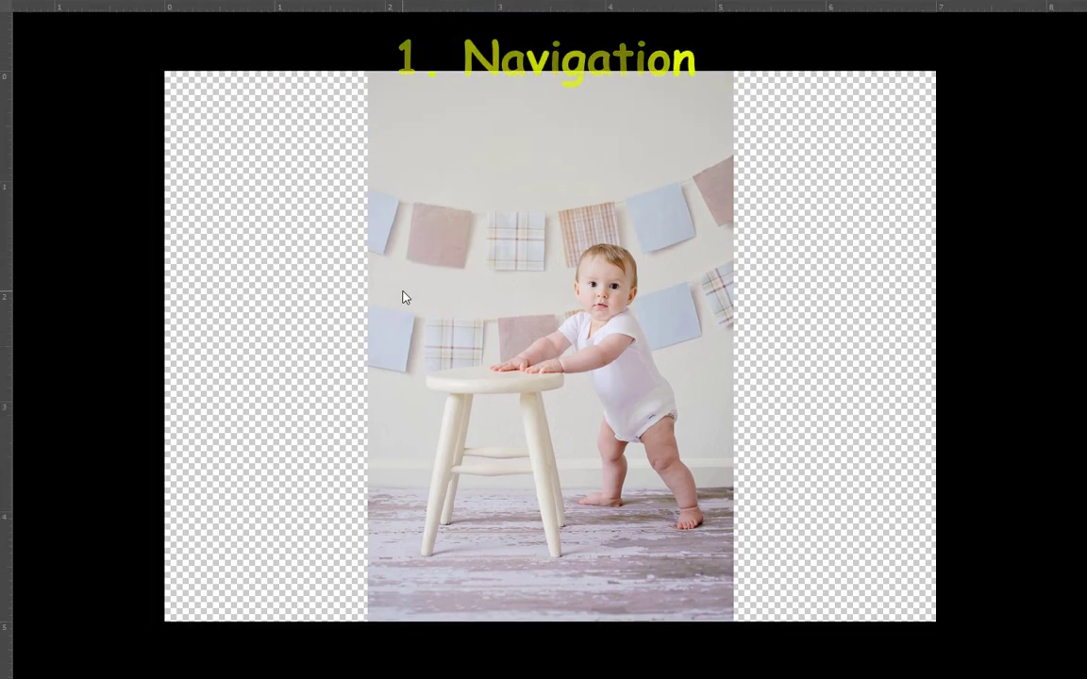
Return to the standard screen mode and use the Move tool to place the baby image against the right edge of the canvas
{"action": "key", "text": "shift+f"}
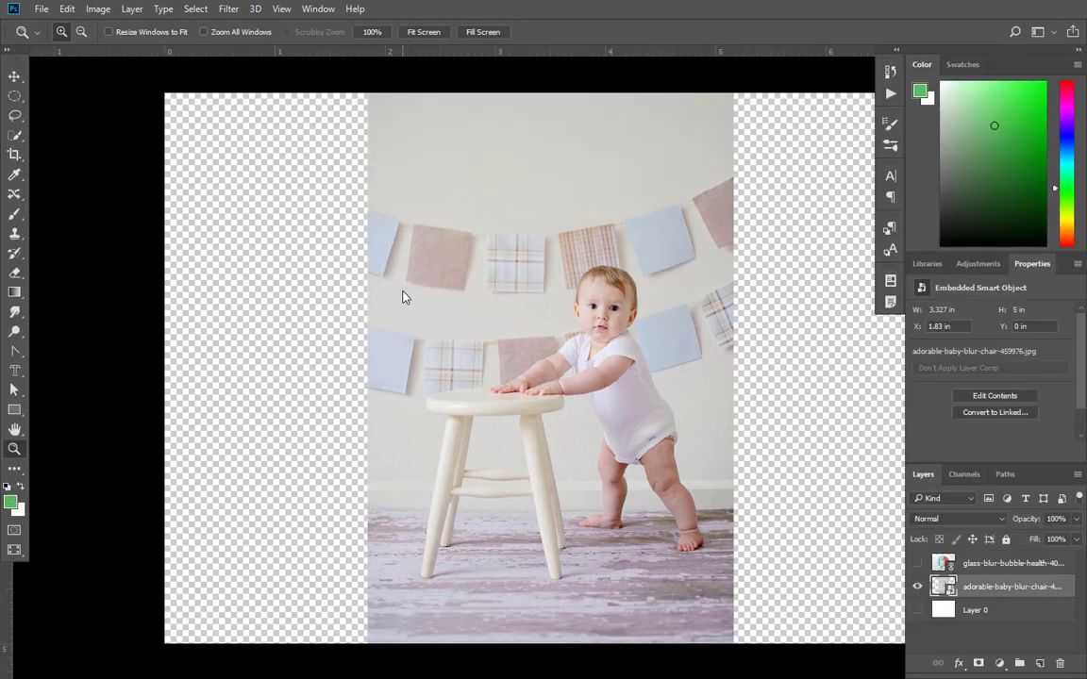
{"action": "key", "text": "shift+f"}
{"action": "left_click", "coordinate": [14, 77]}
{"action": "right_click", "coordinate": [14, 76]}
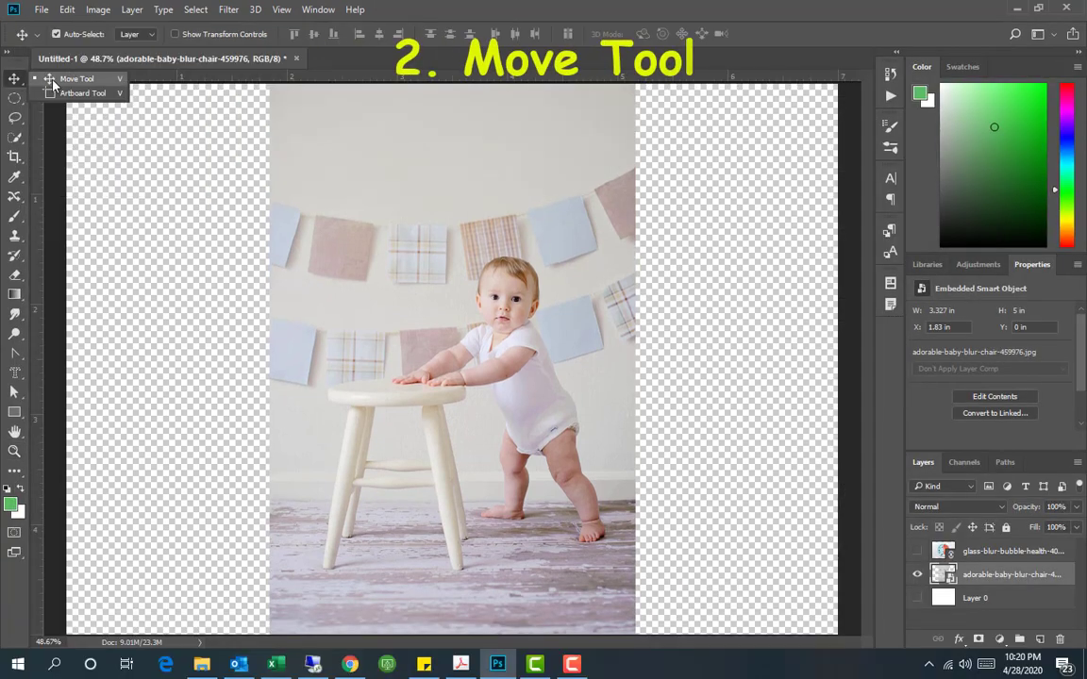
{"action": "left_click", "coordinate": [122, 83]}
{"action": "left_click_drag", "start_coordinate": [437, 345], "coordinate": [337, 342]}
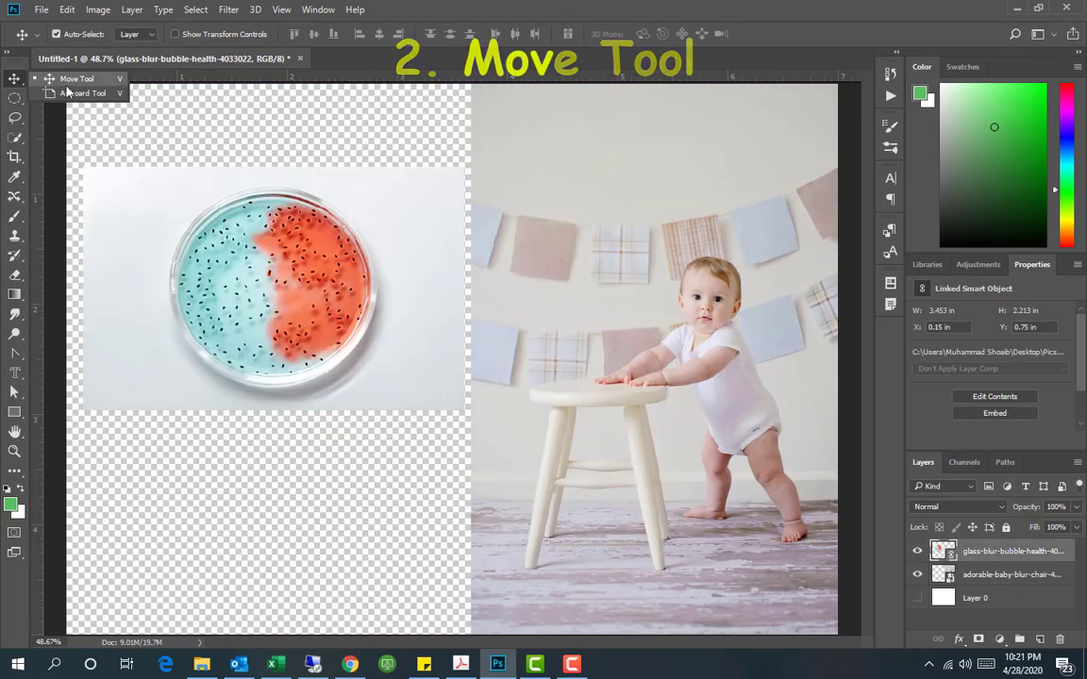
Draw an artboard about 2.2 by 3.1 in around the baby and add a blank artboard beside it on the right
{"action": "left_click", "coordinate": [76, 95]}
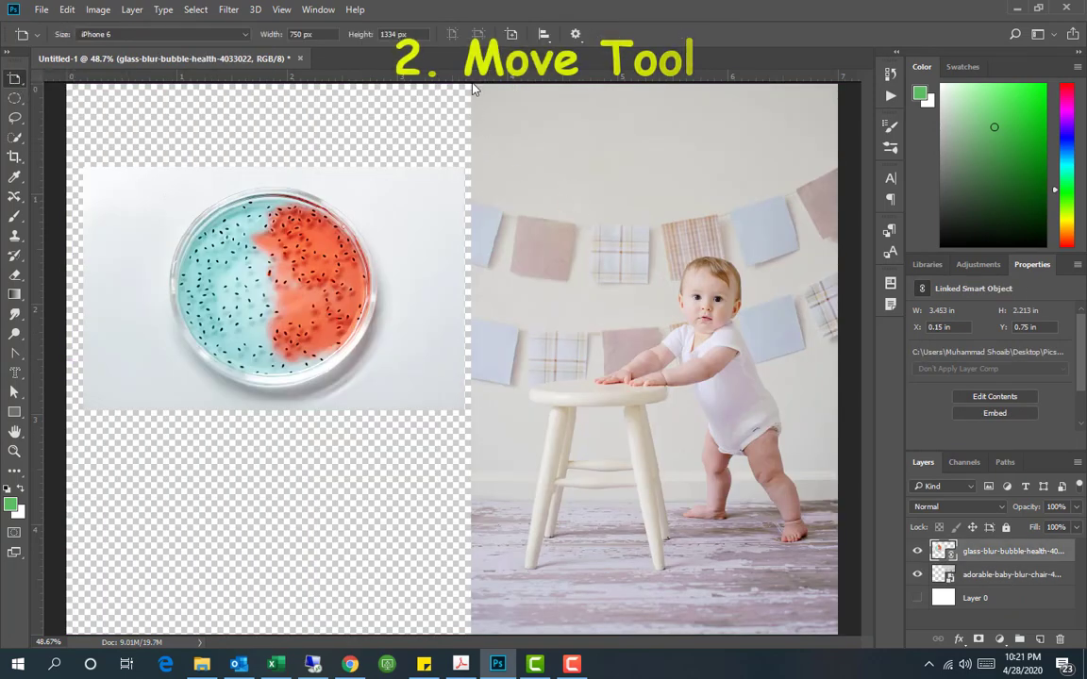
{"action": "left_click_drag", "start_coordinate": [497, 118], "coordinate": [742, 460]}
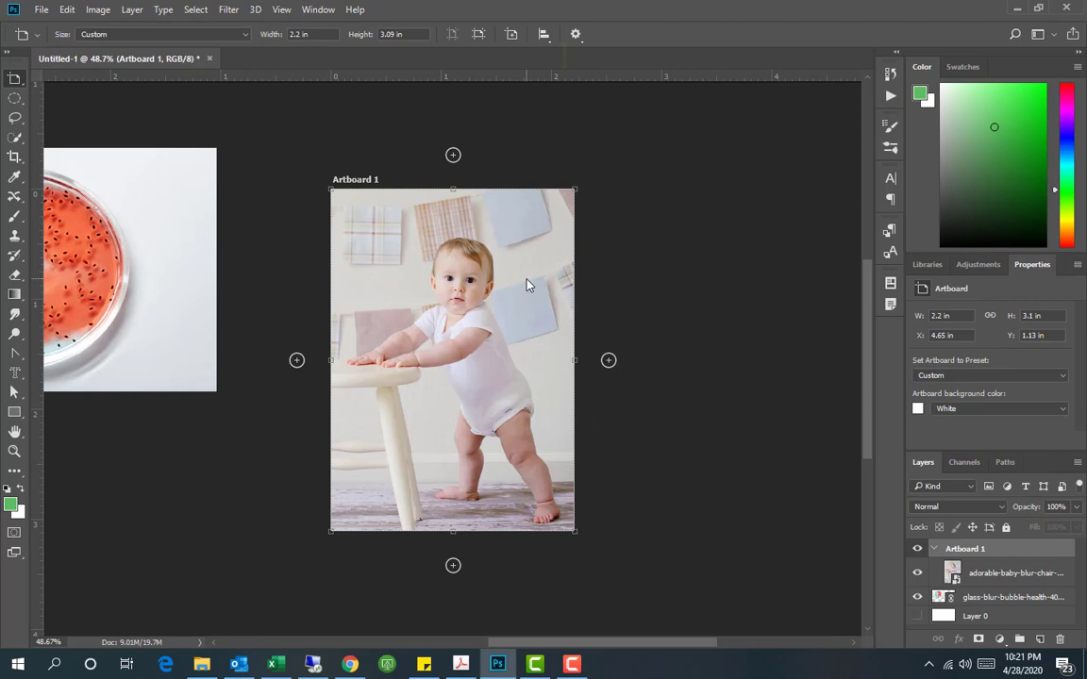
{"action": "left_click", "coordinate": [609, 361]}
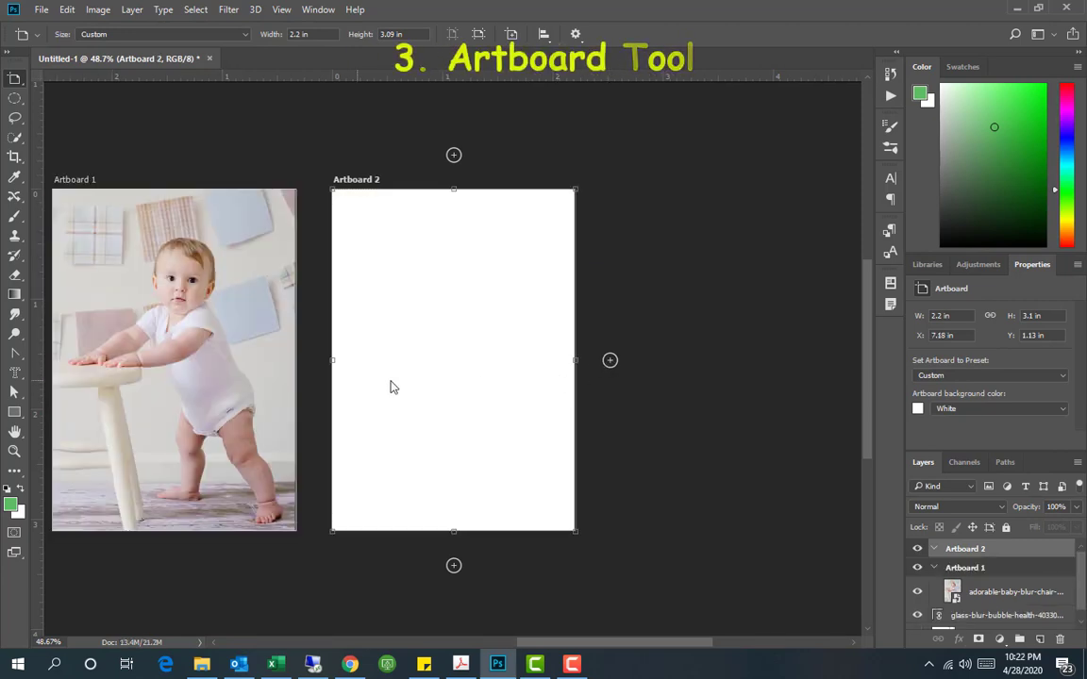
{"action": "key", "text": "ctrl+minus"}
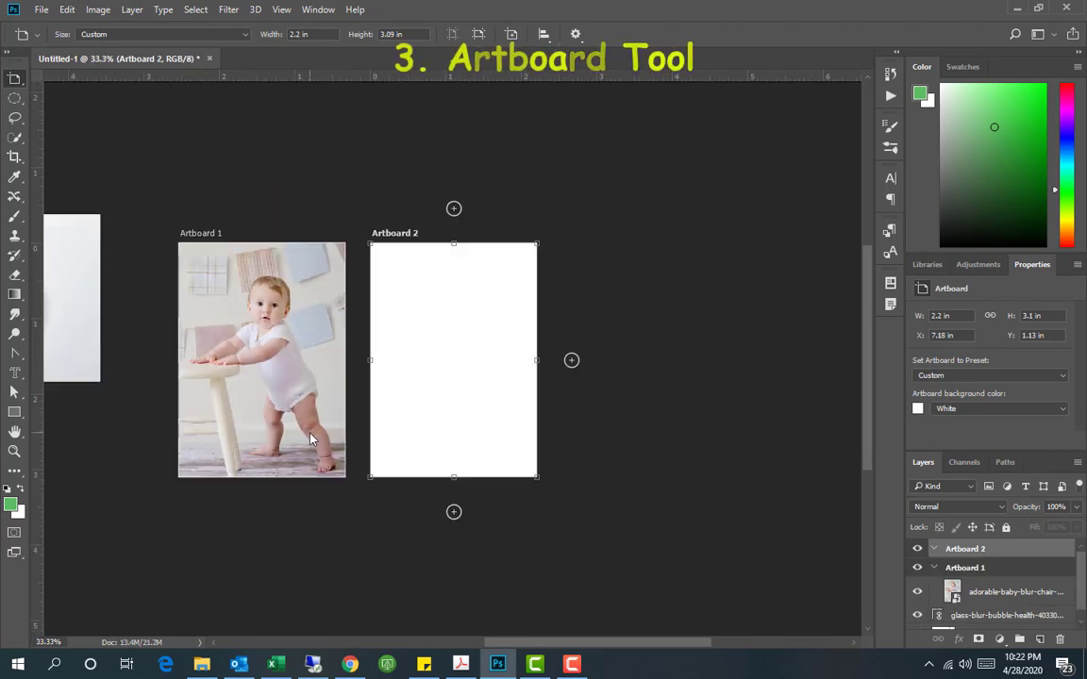
Try to add a blank artboard below Artboard 1, and undo it
{"action": "left_click", "coordinate": [218, 243]}
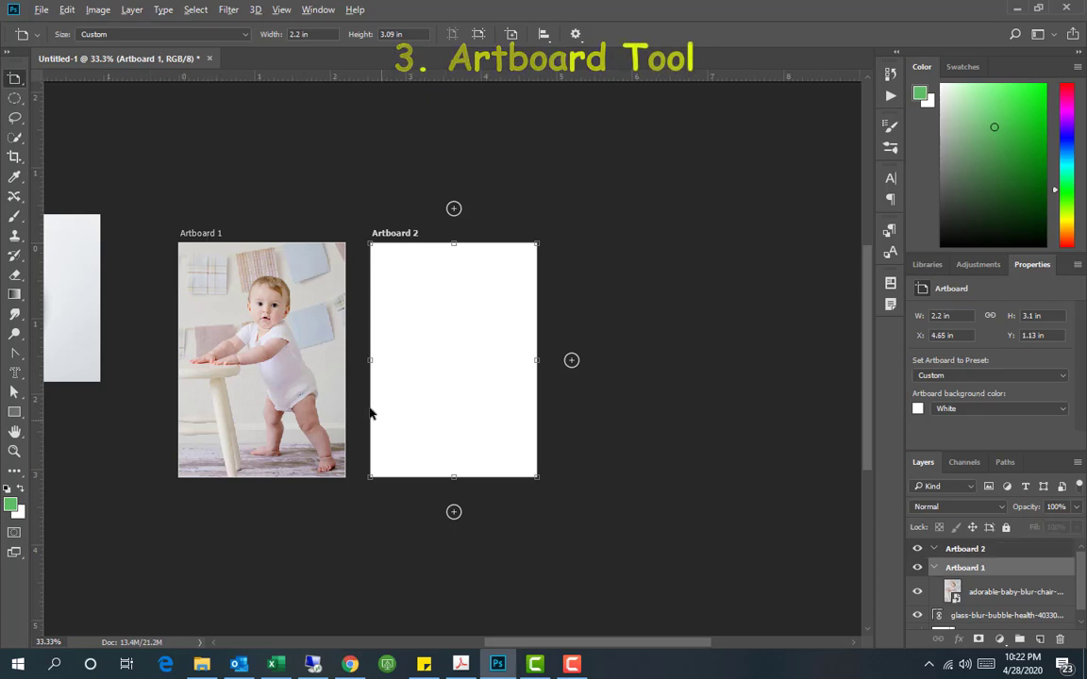
{"action": "left_click", "coordinate": [466, 543]}
{"action": "left_click", "coordinate": [201, 236]}
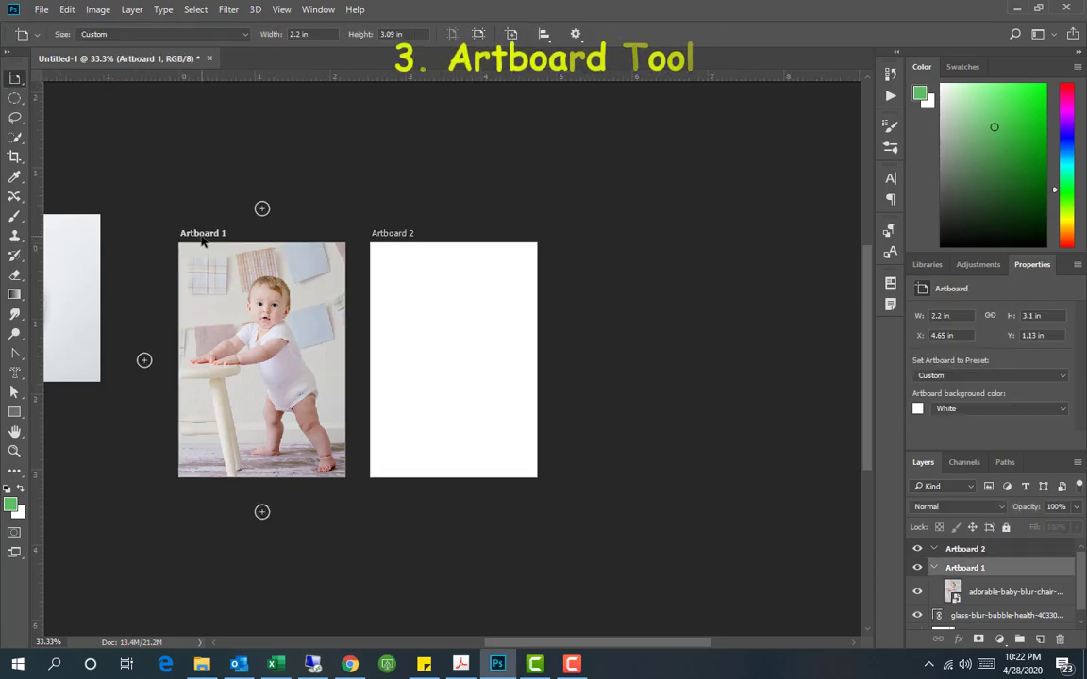
{"action": "left_click", "coordinate": [262, 514]}
{"action": "key", "text": "ctrl+z"}
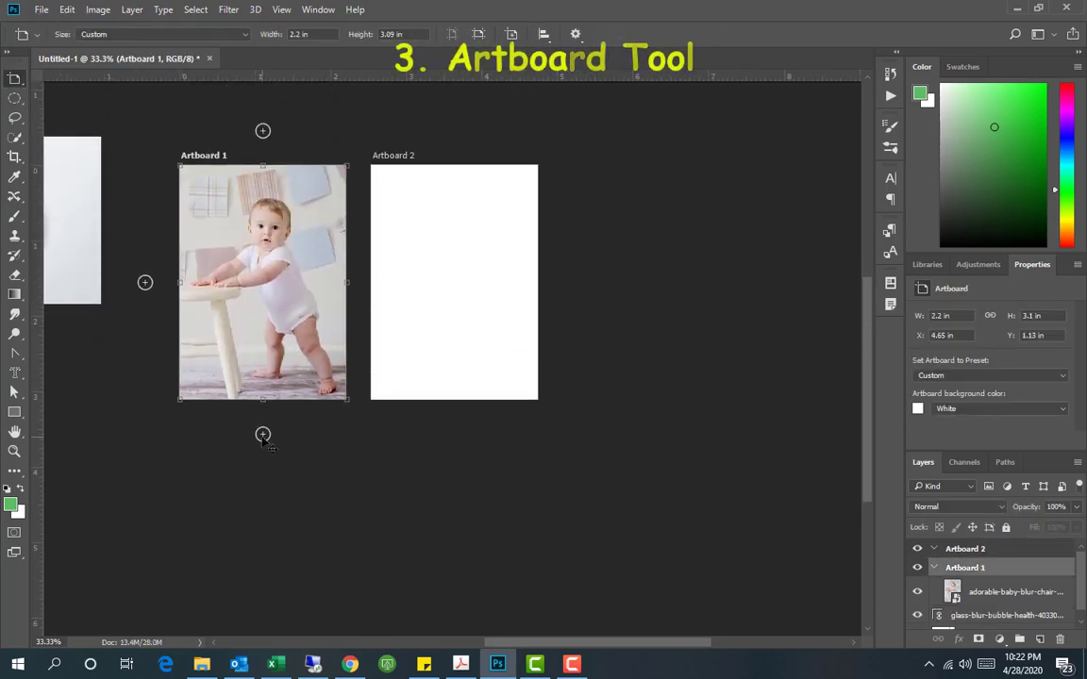
Duplicate Artboard 1 with its contents below it and again beside that copy, and shorten Artboard 2 from its lower edge
{"action": "left_click", "coordinate": [263, 436], "text": "alt"}
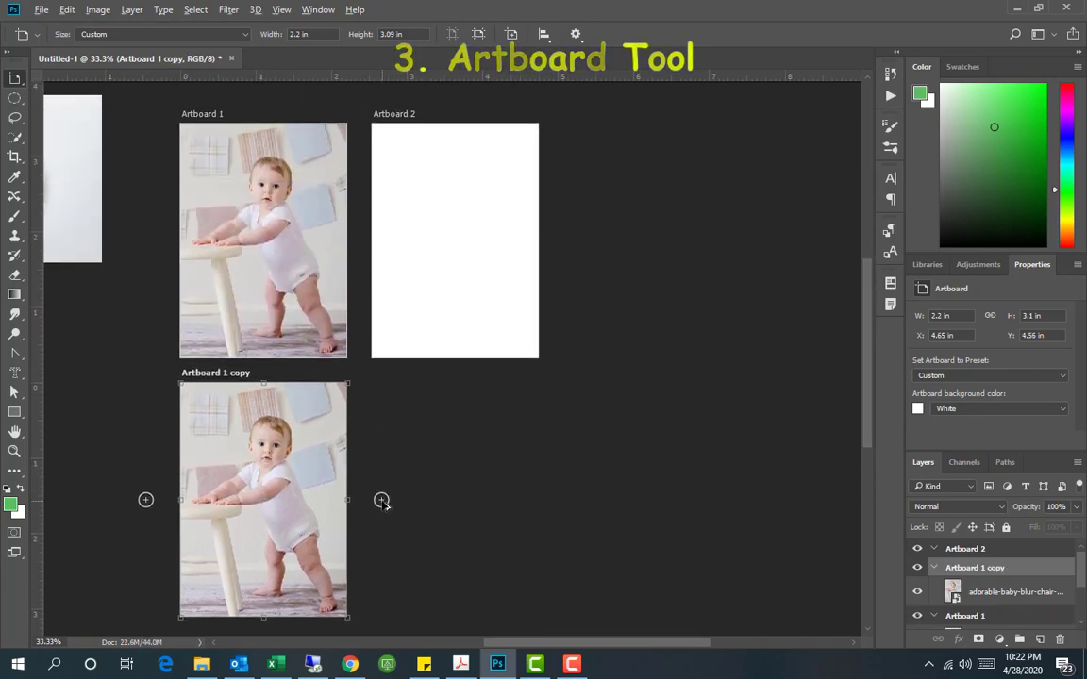
{"action": "left_click", "coordinate": [382, 501], "text": "alt"}
{"action": "key", "text": "ctrl+0"}
{"action": "left_click_drag", "start_coordinate": [646, 357], "coordinate": [647, 320]}
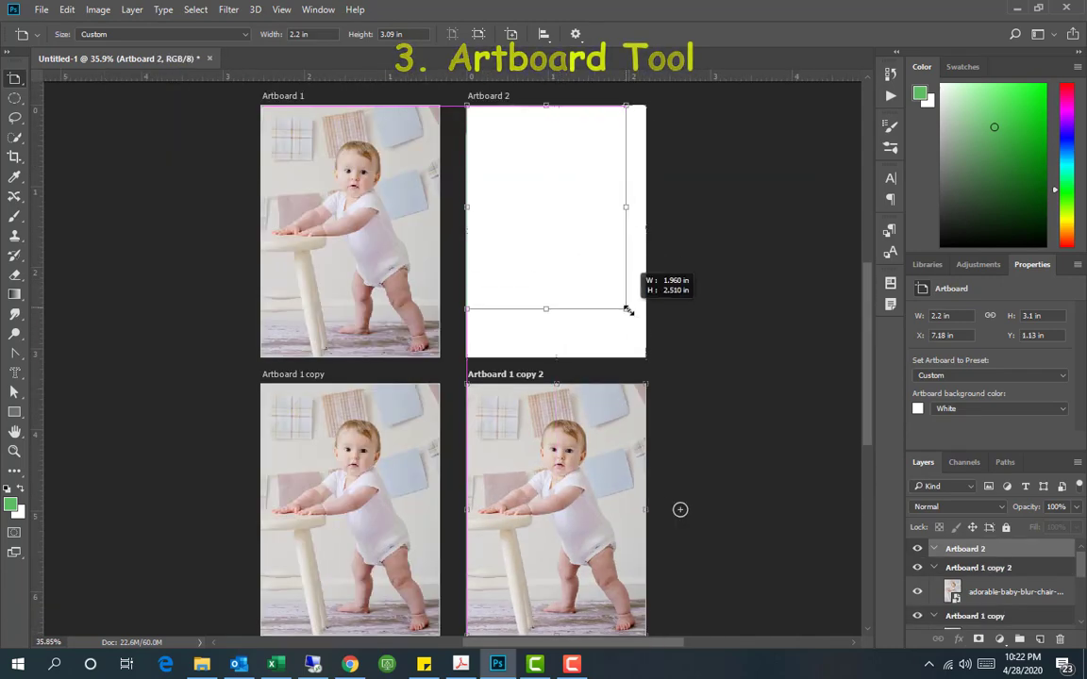
Try moving the baby image inside Artboard 1 copy 2 with the Move tool, and undo each move
{"action": "left_click", "coordinate": [491, 399]}
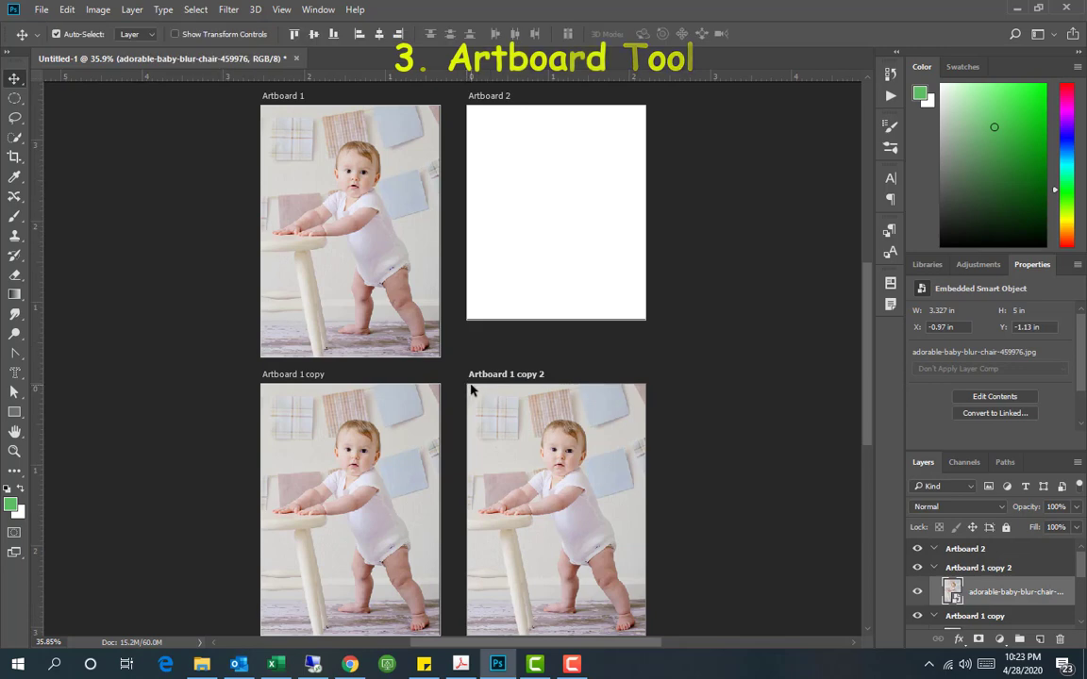
{"action": "left_click_drag", "start_coordinate": [548, 453], "coordinate": [684, 473]}
{"action": "key", "text": "ctrl+z"}
{"action": "left_click_drag", "start_coordinate": [614, 467], "coordinate": [711, 434]}
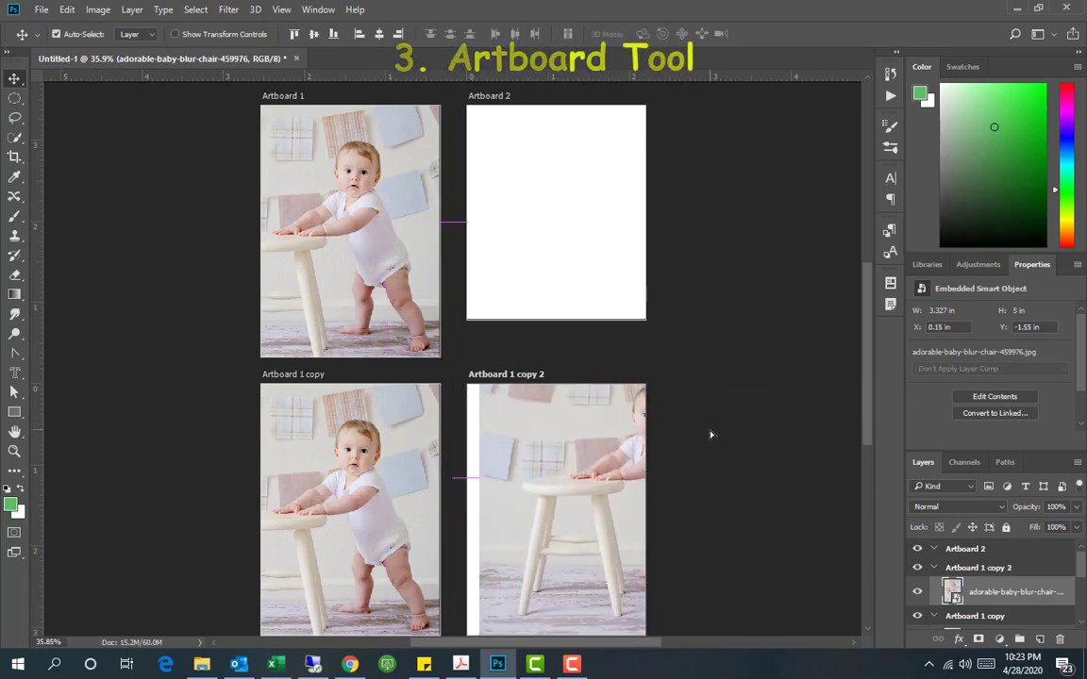
{"action": "key", "text": "ctrl+z"}
Try moving the whole Artboard 1 copy 2 by its title, and undo the move
{"action": "left_click", "coordinate": [692, 402]}
{"action": "left_click_drag", "start_coordinate": [502, 376], "coordinate": [593, 255]}
{"action": "key", "text": "ctrl+z"}
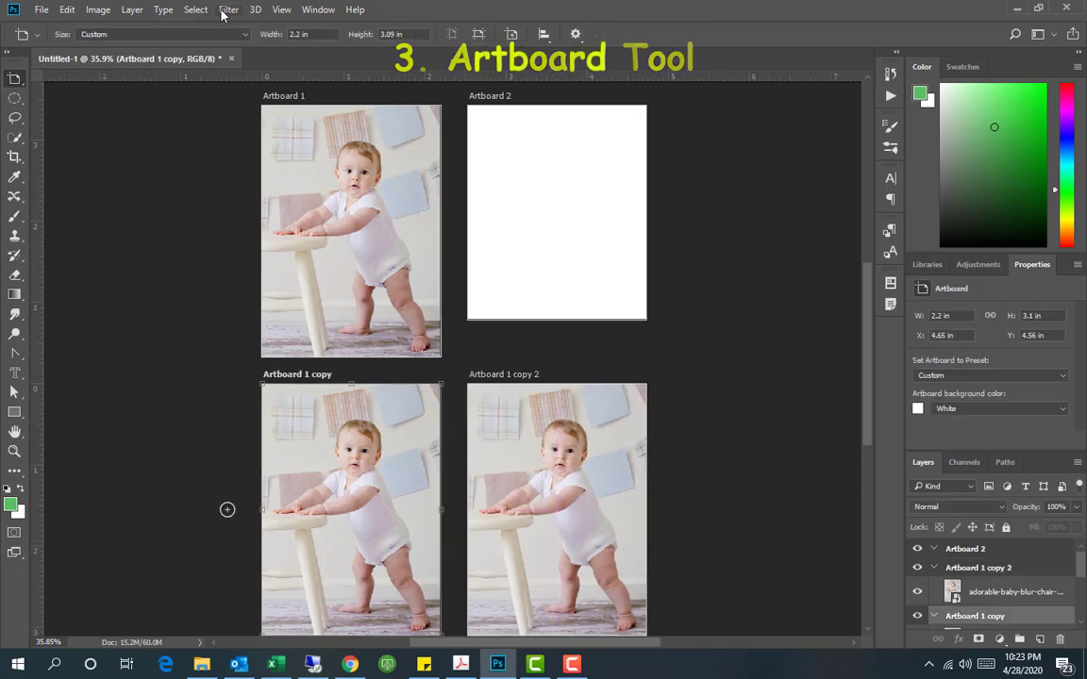
Turn snapping off and try moving Artboard 1 copy without it
{"action": "left_click", "coordinate": [281, 9]}
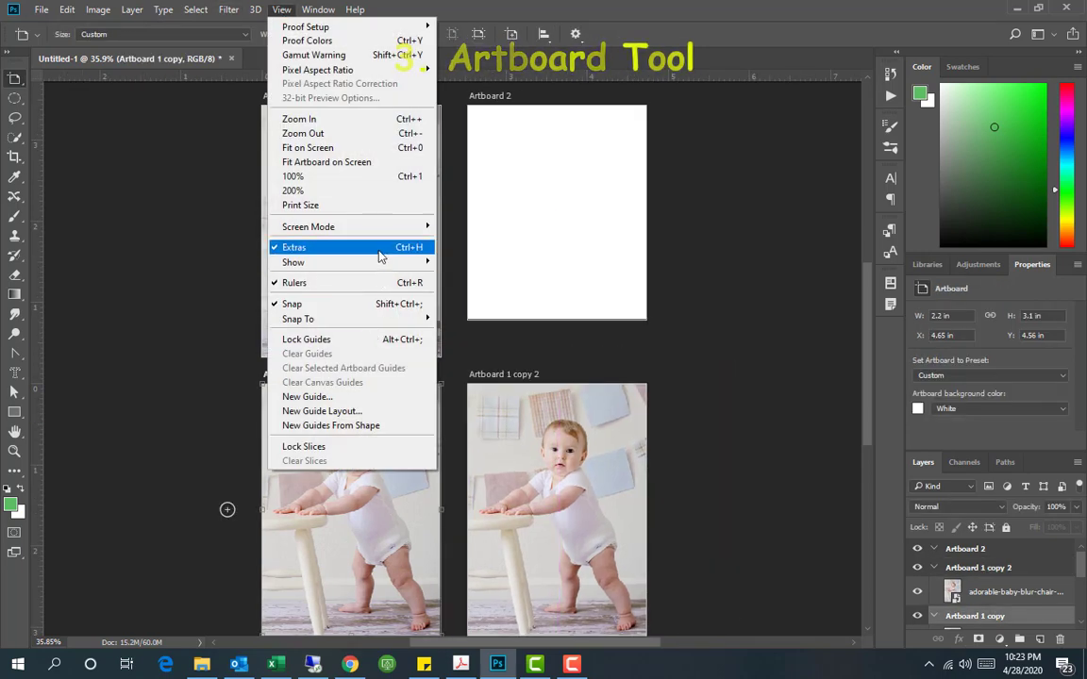
{"action": "left_click", "coordinate": [381, 304]}
{"action": "left_click_drag", "start_coordinate": [405, 462], "coordinate": [415, 404]}
{"action": "key", "text": "ctrl+z"}
{"action": "left_click_drag", "start_coordinate": [291, 376], "coordinate": [269, 380]}
Turn snapping back on and undo the last move of Artboard 1 copy
{"action": "left_click", "coordinate": [236, 17]}
{"action": "mouse_move", "coordinate": [280, 11]}
{"action": "left_click", "coordinate": [340, 304]}
{"action": "key", "text": "ctrl+z"}
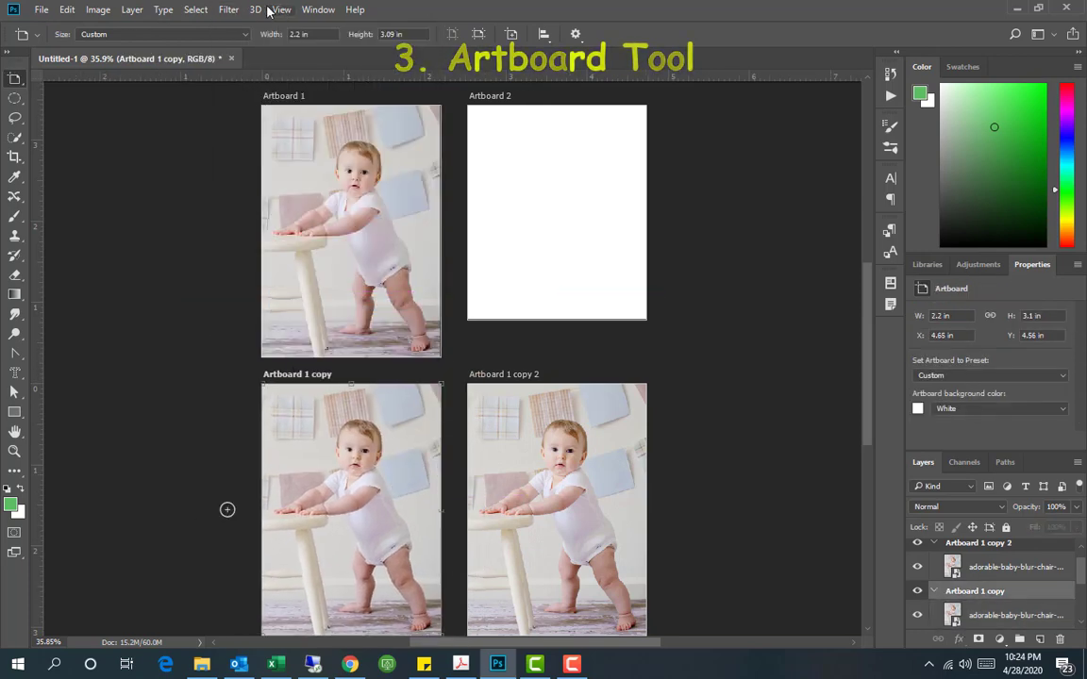
Examine which elements artboards and layers can snap to
{"action": "left_click", "coordinate": [276, 11]}
{"action": "mouse_move", "coordinate": [395, 320]}
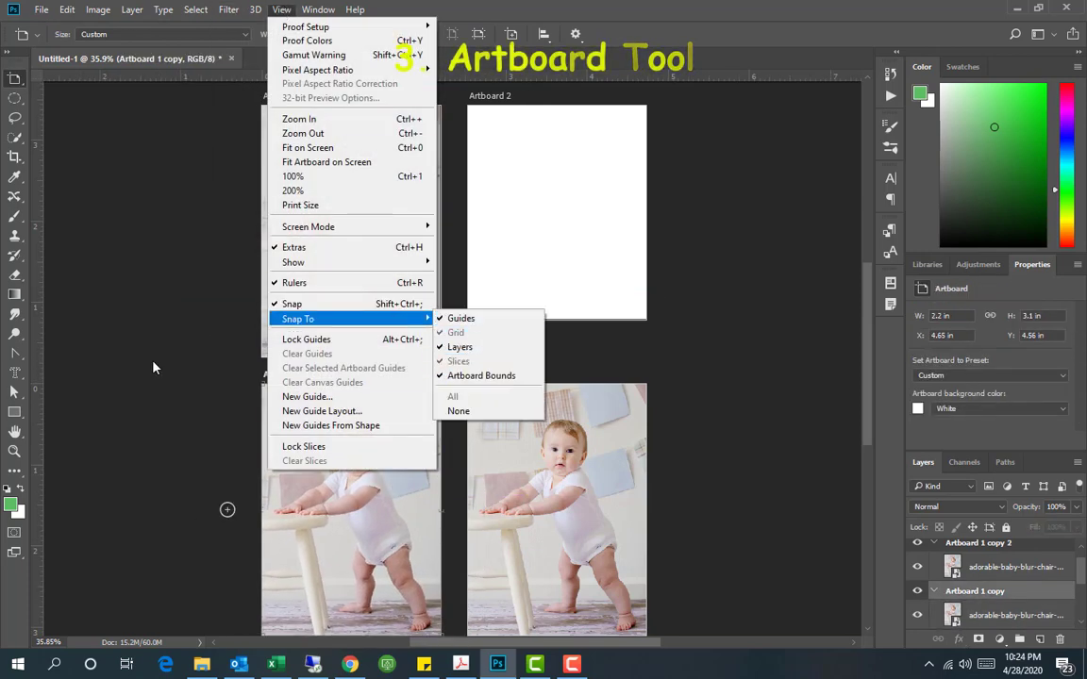
{"action": "left_click", "coordinate": [282, 481]}
Roll the document history back to the embedded baby image placement and move the image to the canvas's right edge
{"action": "left_click", "coordinate": [318, 10]}
{"action": "left_click", "coordinate": [403, 269]}
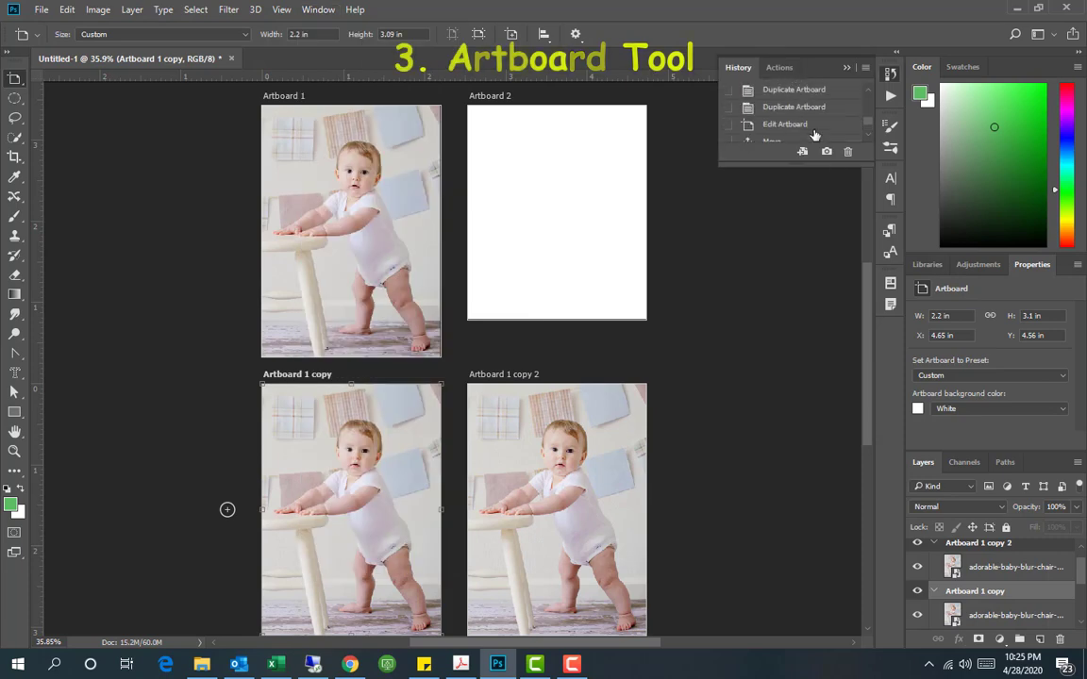
{"action": "scroll", "coordinate": [812, 132], "scroll_direction": "up", "scroll_amount": 3}
{"action": "left_click_drag", "start_coordinate": [817, 164], "coordinate": [823, 315]}
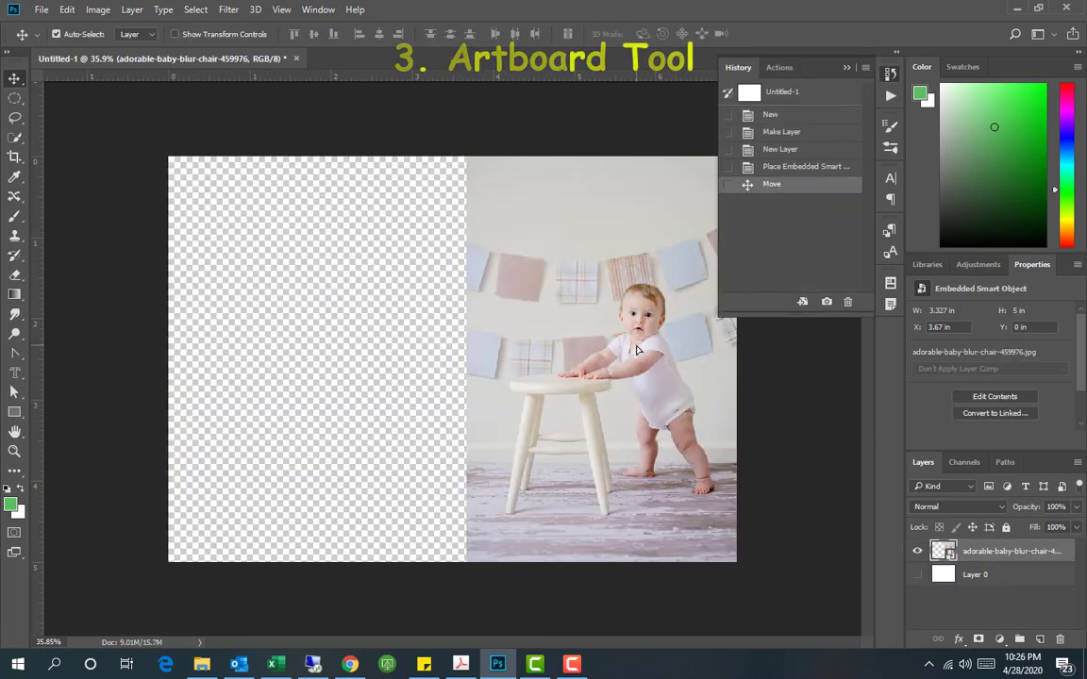
Select the pink flag on the bunting with the Rectangular Marquee tool and copy it to a new layer
{"action": "left_click", "coordinate": [16, 100]}
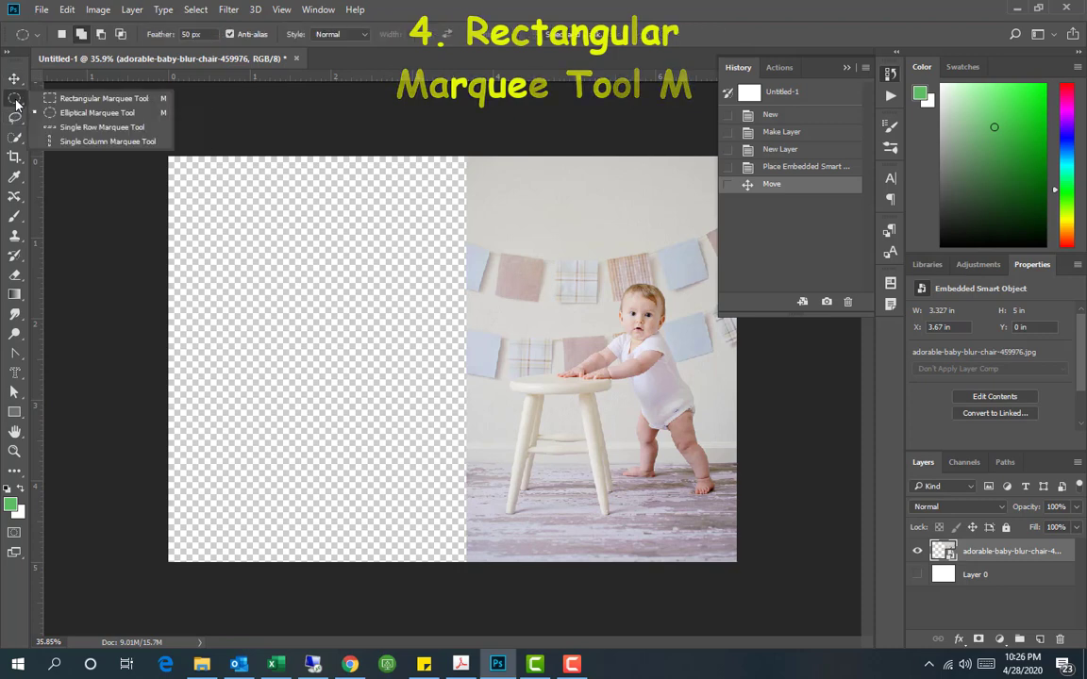
{"action": "left_click", "coordinate": [85, 99]}
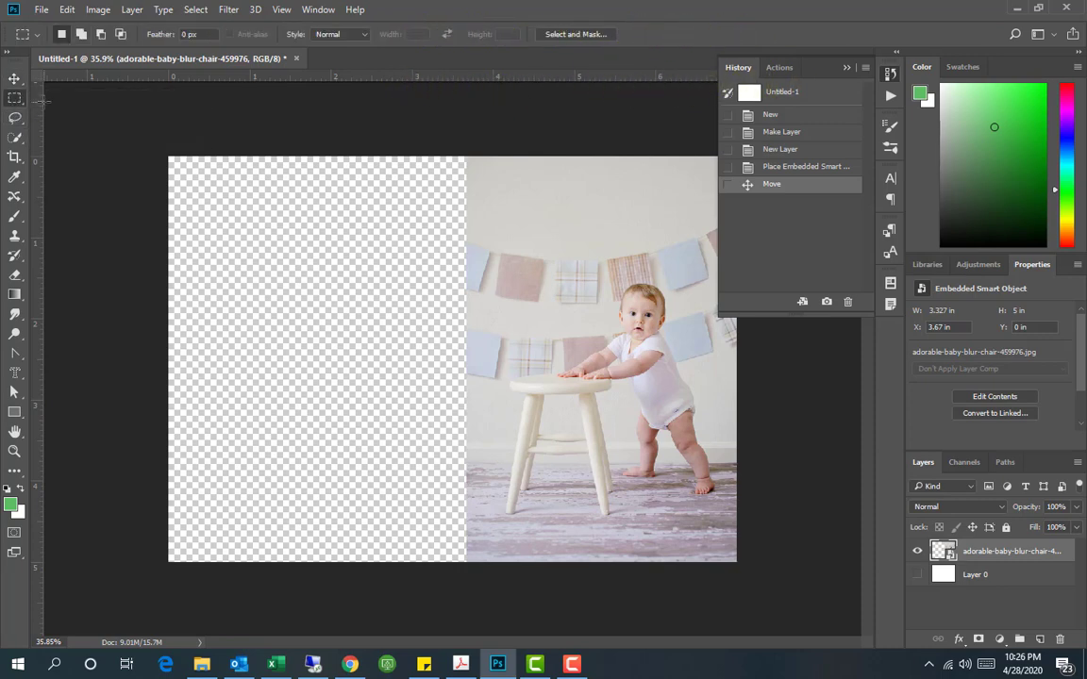
{"action": "left_click_drag", "start_coordinate": [491, 235], "coordinate": [556, 319]}
{"action": "key", "text": "ctrl+j"}
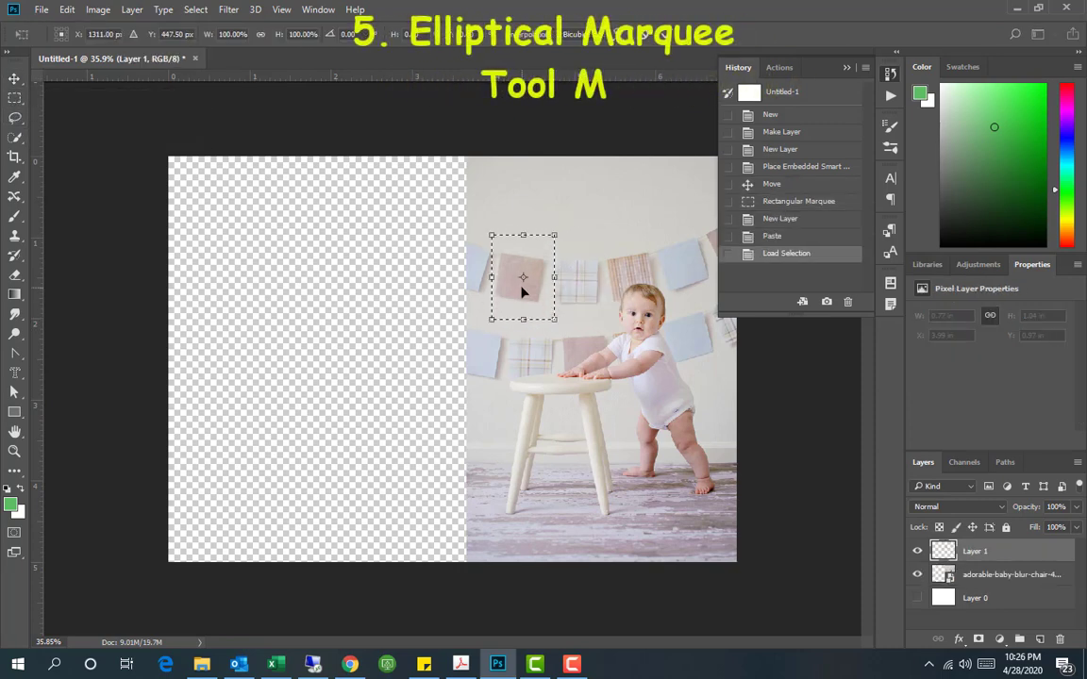
Draw an elliptical marquee around the baby and set the feather to 10 px
{"action": "left_click_drag", "start_coordinate": [584, 215], "coordinate": [850, 604]}
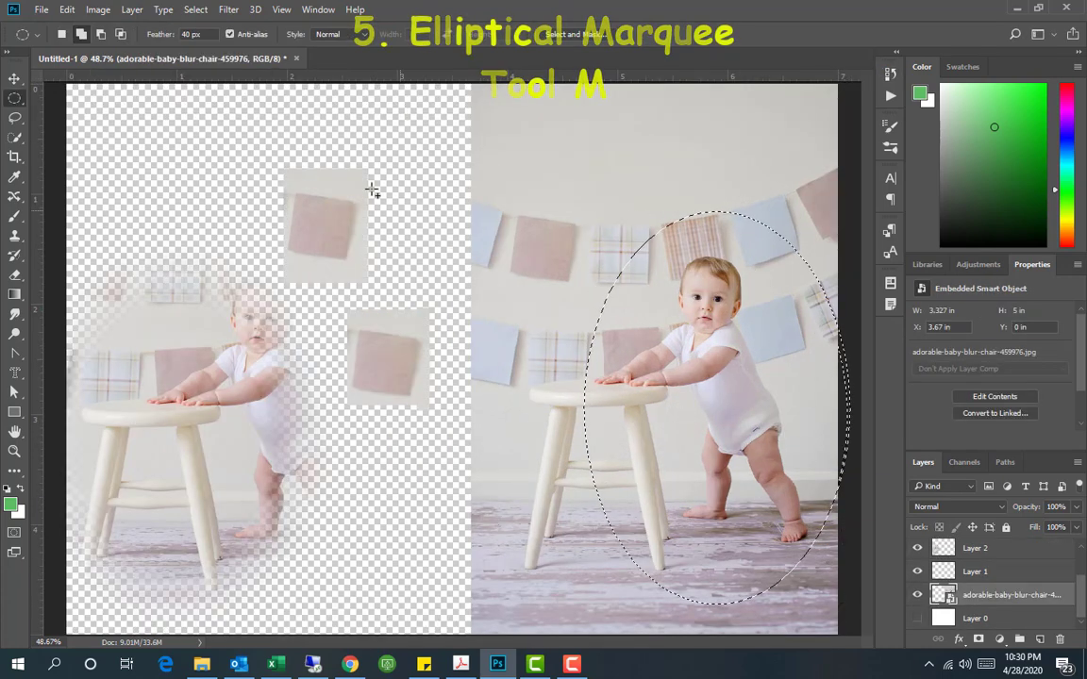
{"action": "double_click", "coordinate": [192, 34]}
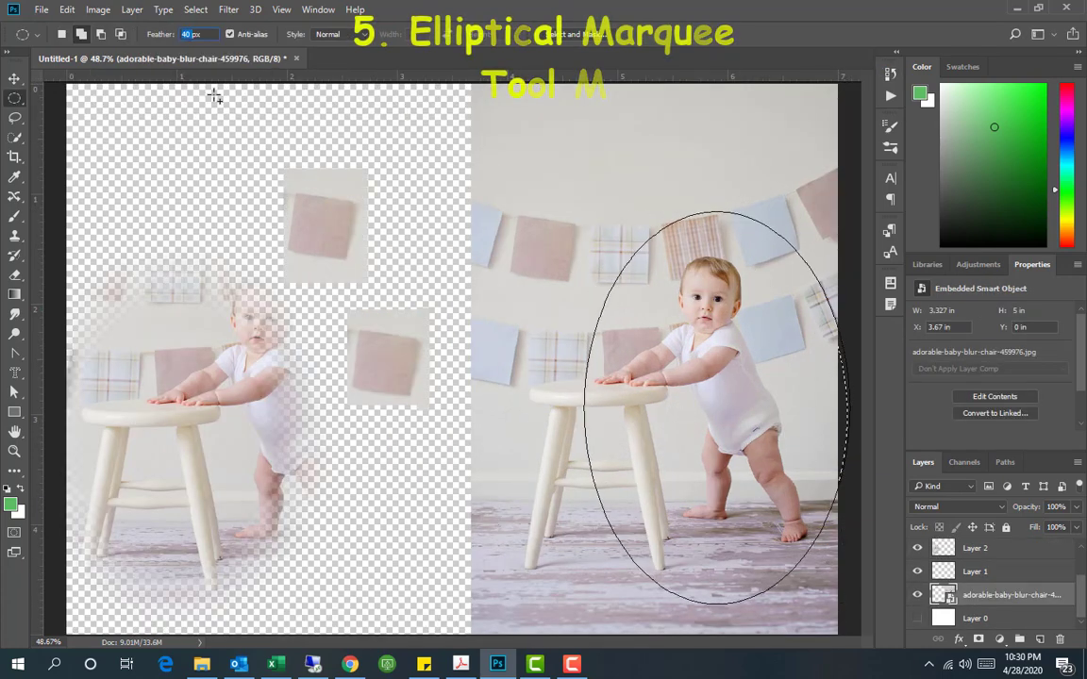
{"action": "type", "text": "10"}
{"action": "key", "text": "Return"}
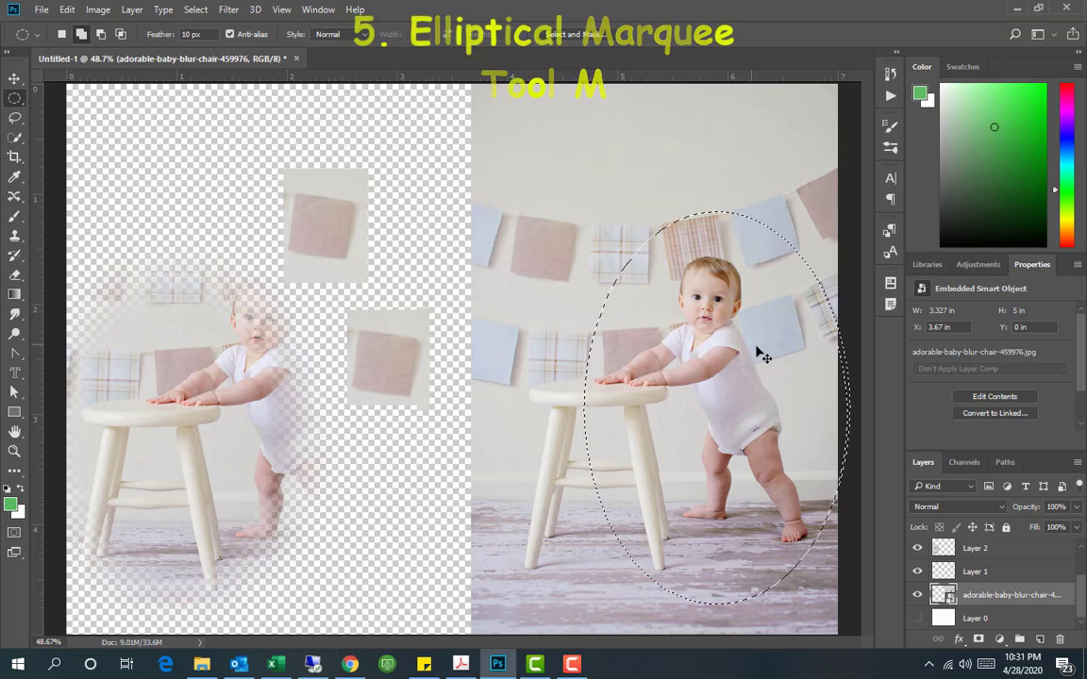
Copy the feathered elliptical selection of the baby to a new layer and move it onto the transparent left half of the canvas
{"action": "scroll", "coordinate": [1005, 575], "scroll_direction": "up", "scroll_amount": 3}
{"action": "left_click", "coordinate": [1006, 561]}
{"action": "key", "text": "ctrl+j"}
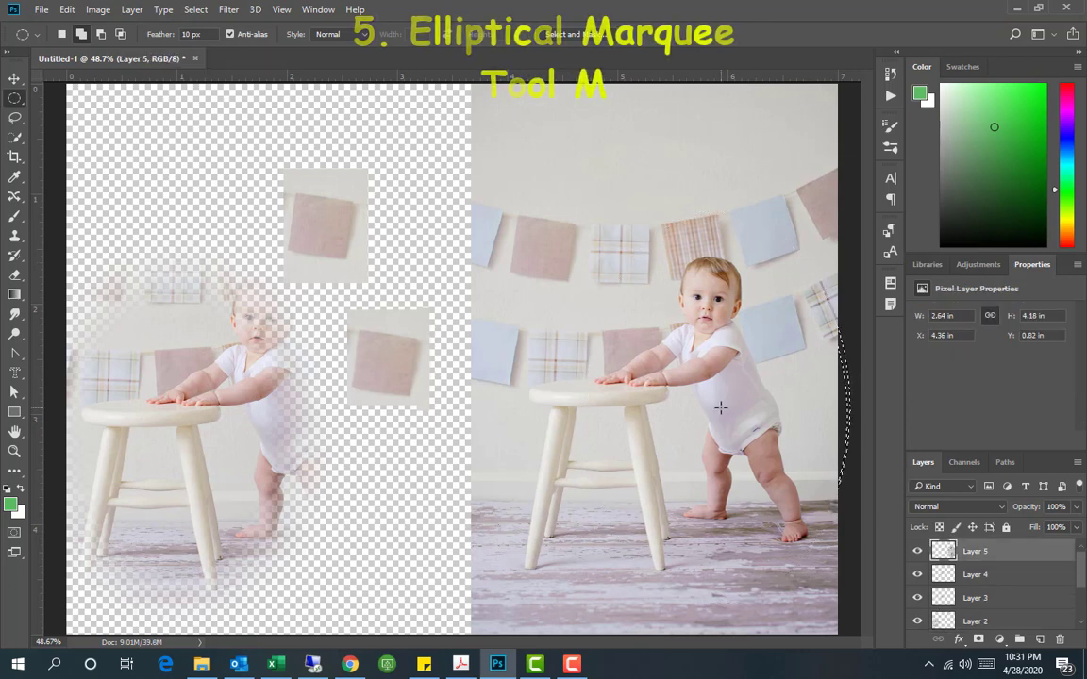
{"action": "key", "text": "ctrl+t"}
{"action": "left_click_drag", "start_coordinate": [700, 412], "coordinate": [330, 359]}
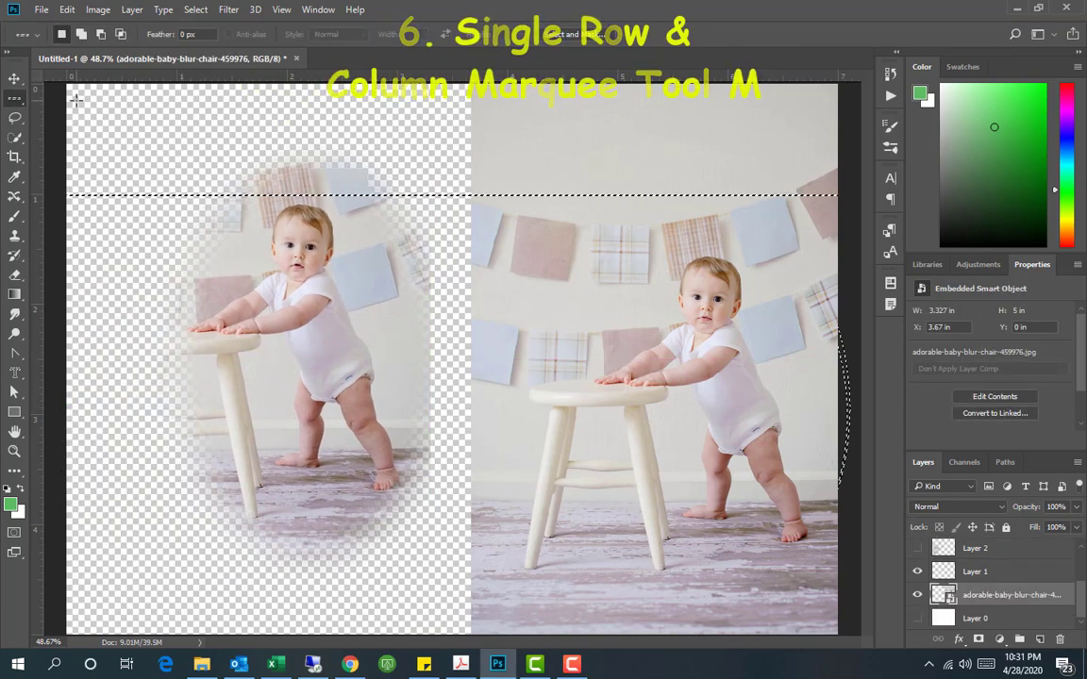
Select a one-pixel column of the baby photo with the Single Column Marquee tool and move a copy of it onto the transparent area
{"action": "right_click", "coordinate": [15, 98]}
{"action": "left_click", "coordinate": [66, 142]}
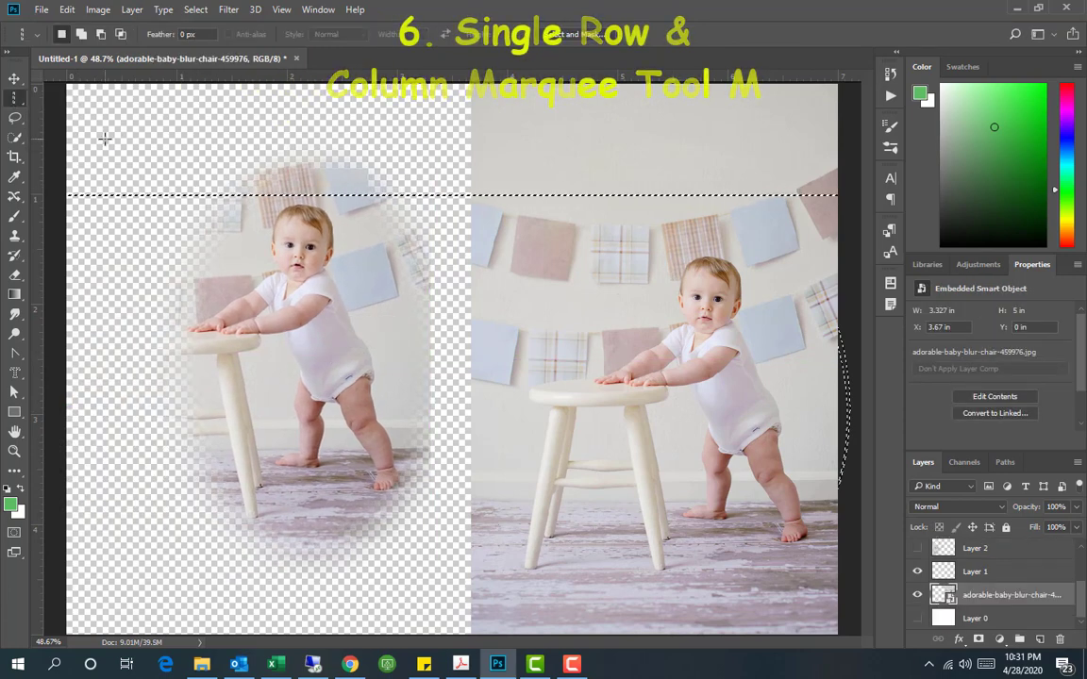
{"action": "left_click_drag", "start_coordinate": [628, 278], "coordinate": [553, 568]}
{"action": "left_click_drag", "start_coordinate": [142, 287], "coordinate": [200, 309]}
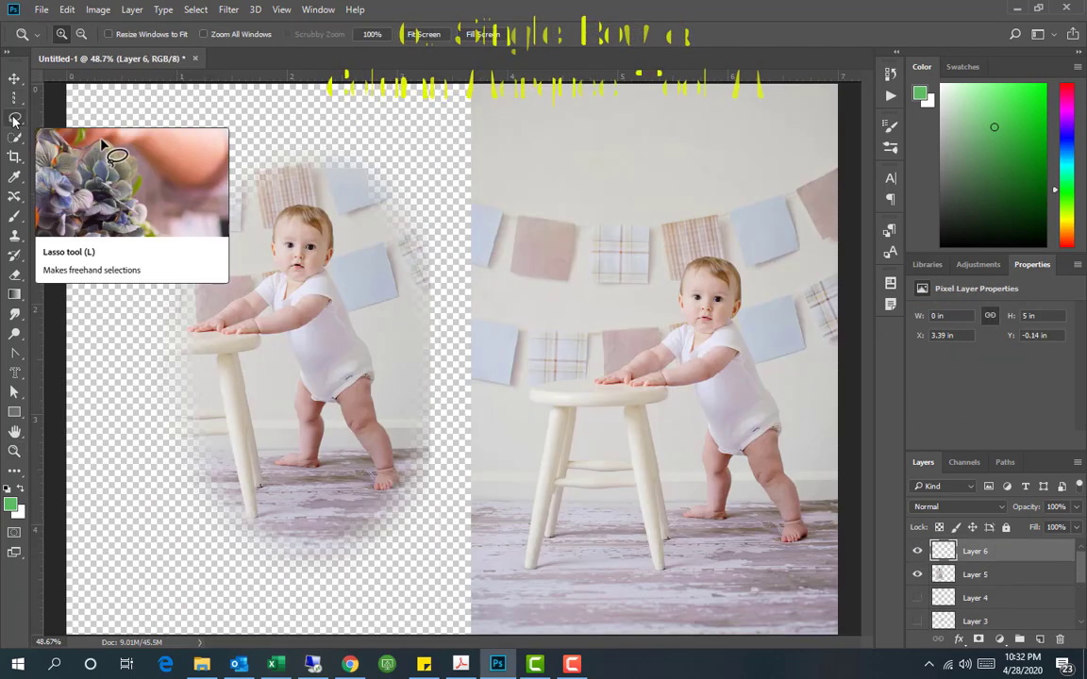
Copy the pink flag with a freehand Lasso selection to a new layer and move it above the oval baby cutout
{"action": "right_click", "coordinate": [14, 118]}
{"action": "left_click", "coordinate": [77, 118]}
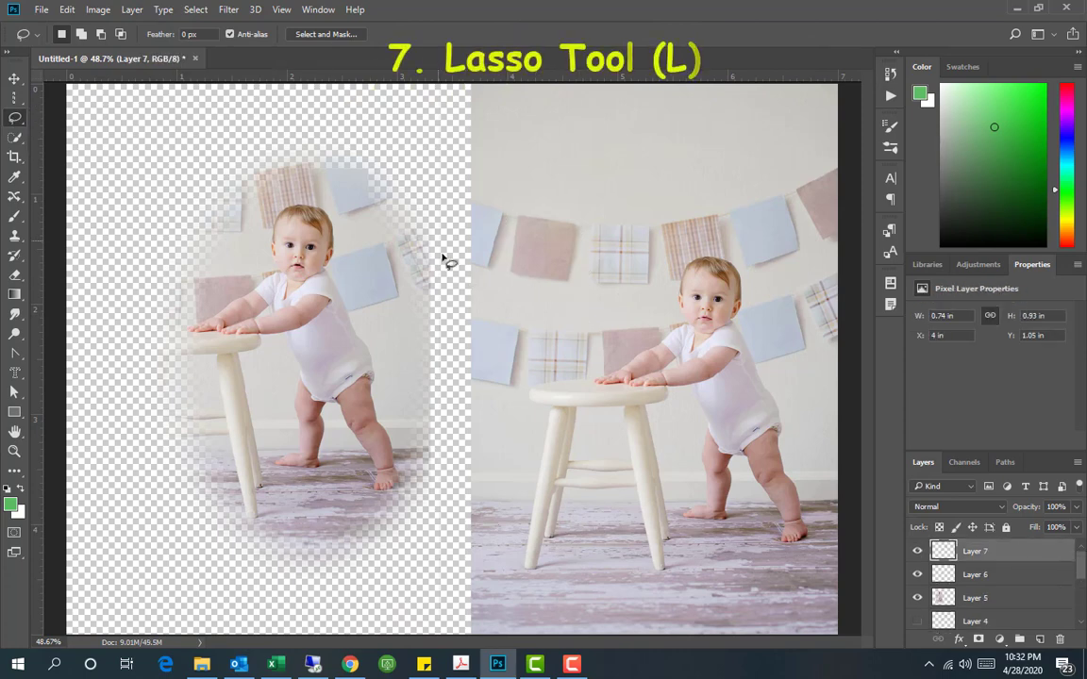
{"action": "left_click_drag", "start_coordinate": [552, 262], "coordinate": [429, 170]}
Outline the plaid flag with the Polygonal Lasso tool and move the selection outline over the baby's head
{"action": "right_click", "coordinate": [14, 118]}
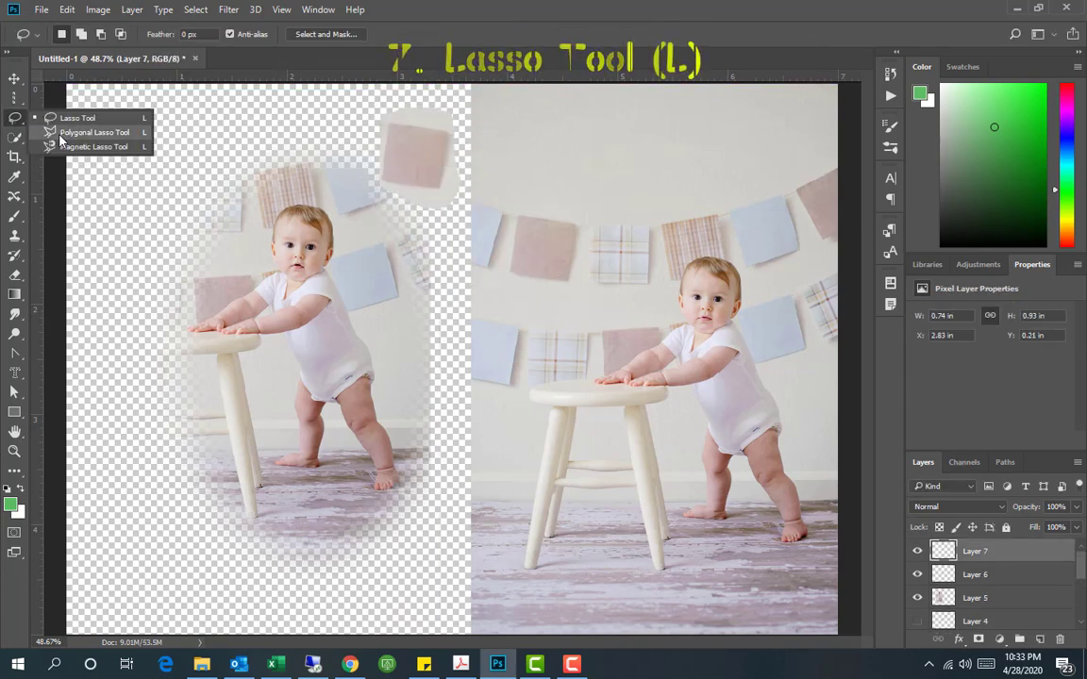
{"action": "left_click", "coordinate": [76, 132]}
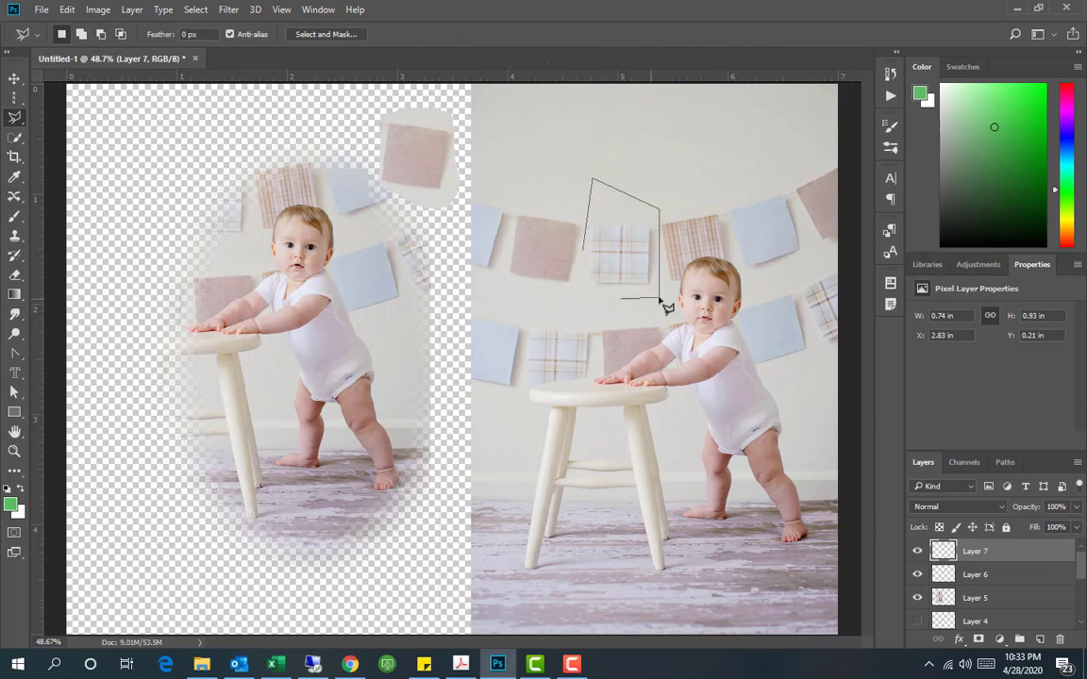
{"action": "left_click", "coordinate": [591, 180]}
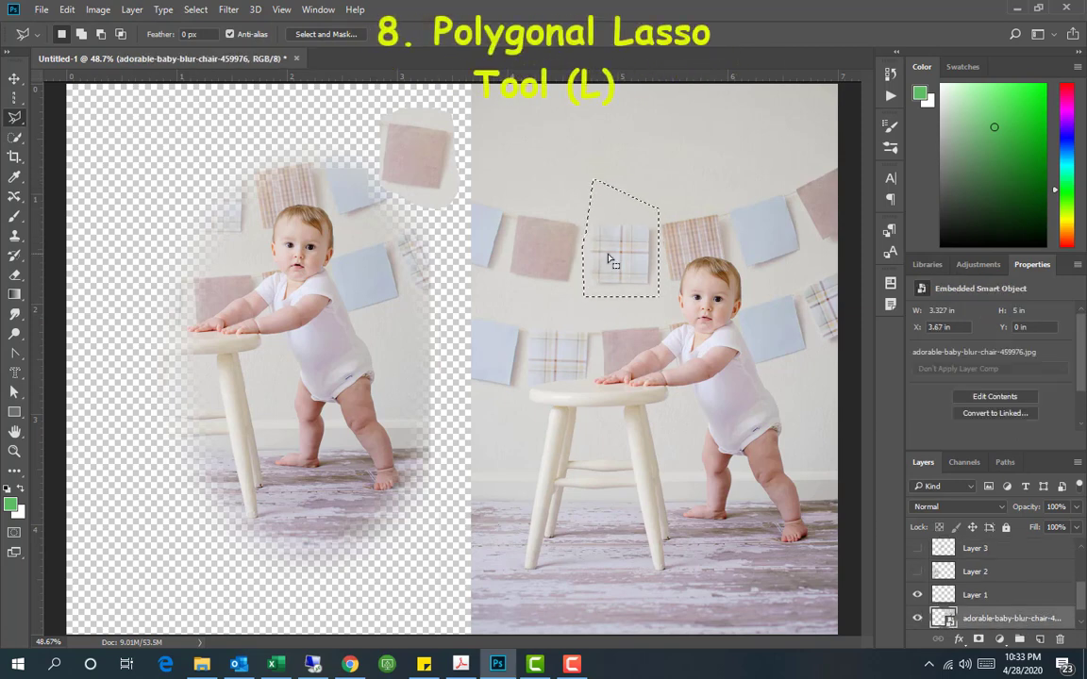
{"action": "left_click_drag", "start_coordinate": [613, 250], "coordinate": [705, 299]}
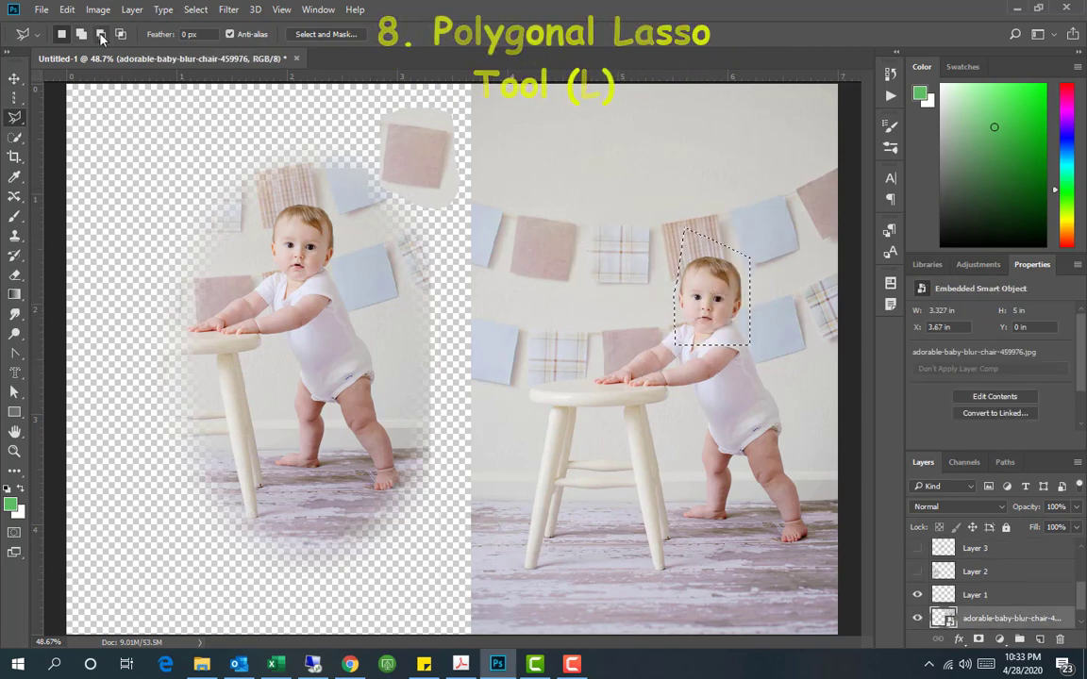
Trim the polygonal selection closer to the baby's head by subtracting the areas above the hair and below the neck
{"action": "left_click", "coordinate": [662, 246]}
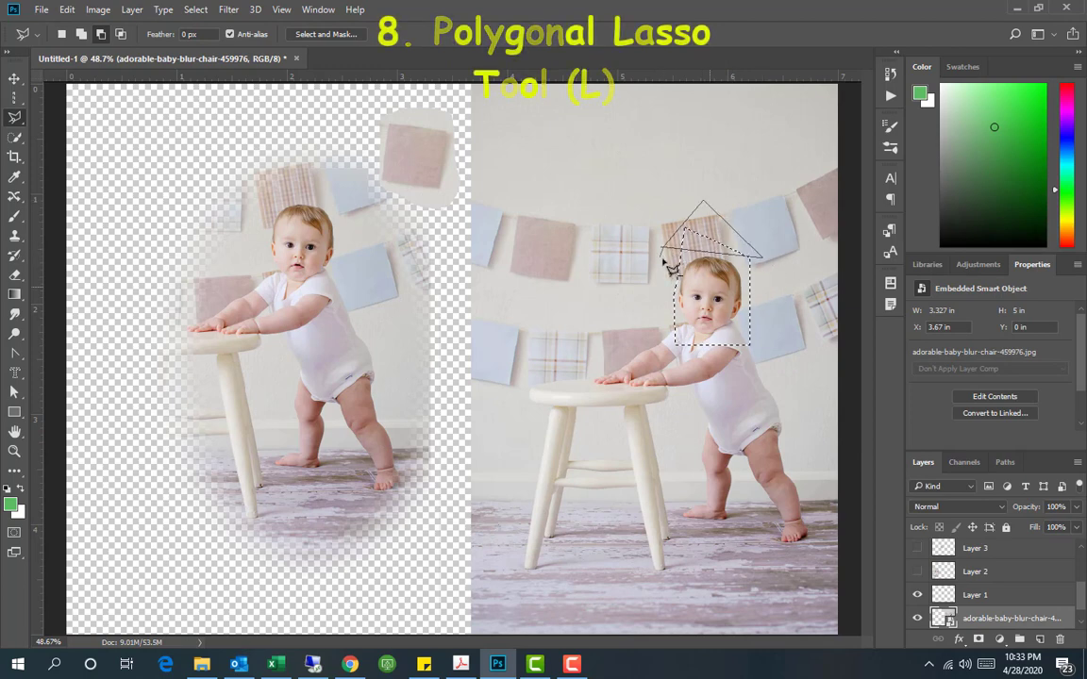
{"action": "key", "text": "Escape"}
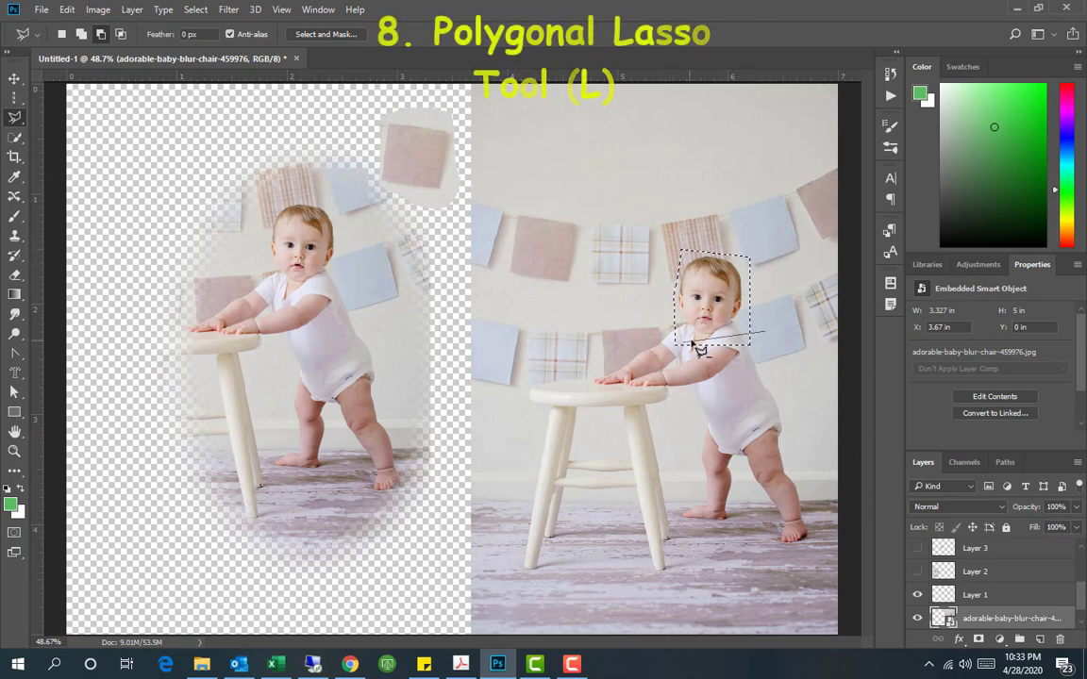
{"action": "double_click", "coordinate": [763, 337]}
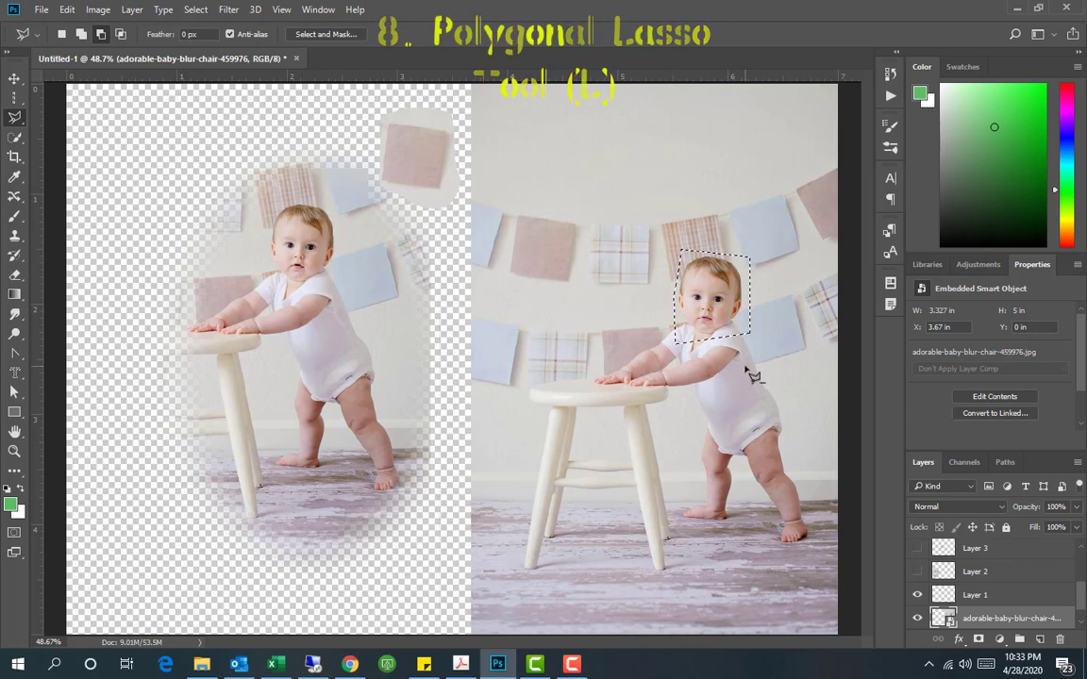
Copy the polygonal selection of the baby's head to a new layer and move it onto the transparent area's upper left
{"action": "key", "text": "ctrl+c"}
{"action": "scroll", "coordinate": [1032, 569], "scroll_direction": "up", "scroll_amount": 3}
{"action": "left_click", "coordinate": [1023, 549]}
{"action": "key", "text": "ctrl+v"}
{"action": "key", "text": "ctrl+t"}
{"action": "mouse_move", "coordinate": [706, 324]}
{"action": "left_mouse_down"}
{"action": "mouse_move", "coordinate": [241, 306]}
{"action": "mouse_move", "coordinate": [173, 218]}
{"action": "left_mouse_up"}
{"action": "key", "text": "Return"}
Trace the pink flag with the Magnetic Lasso tool and place a copy of it on the transparent area
{"action": "right_click", "coordinate": [15, 118]}
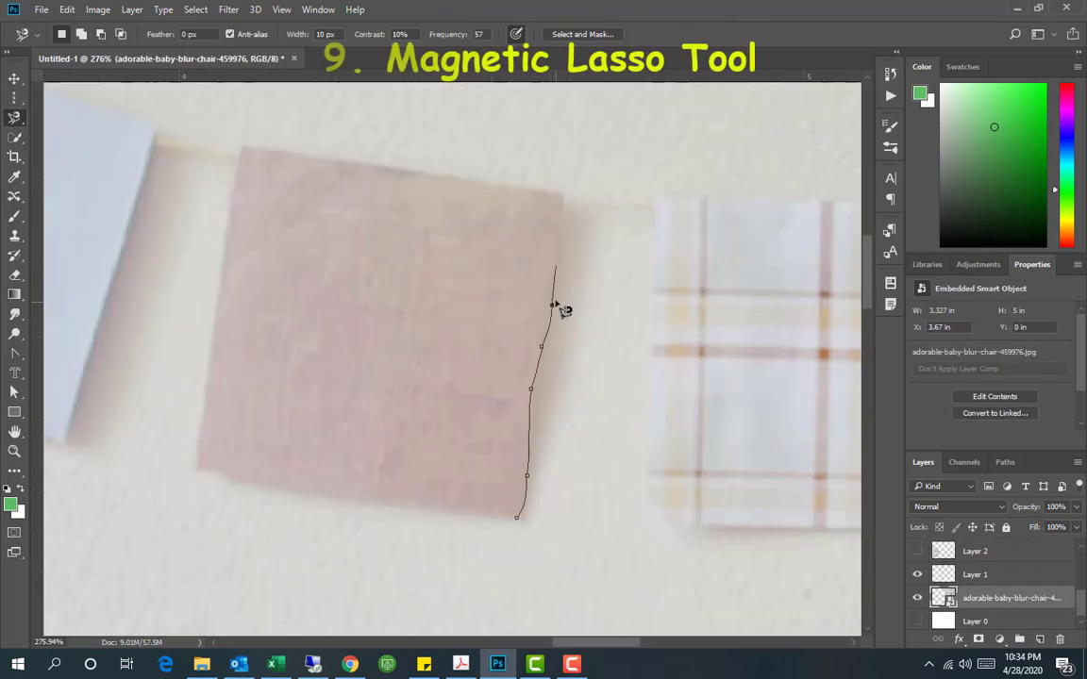
{"action": "mouse_move", "coordinate": [563, 308]}
{"action": "left_mouse_down"}
{"action": "mouse_move", "coordinate": [559, 191]}
{"action": "mouse_move", "coordinate": [519, 197]}
{"action": "mouse_move", "coordinate": [322, 164]}
{"action": "left_mouse_up"}
{"action": "mouse_move", "coordinate": [240, 245]}
{"action": "left_mouse_down"}
{"action": "mouse_move", "coordinate": [198, 473]}
{"action": "mouse_move", "coordinate": [241, 483]}
{"action": "left_mouse_up"}
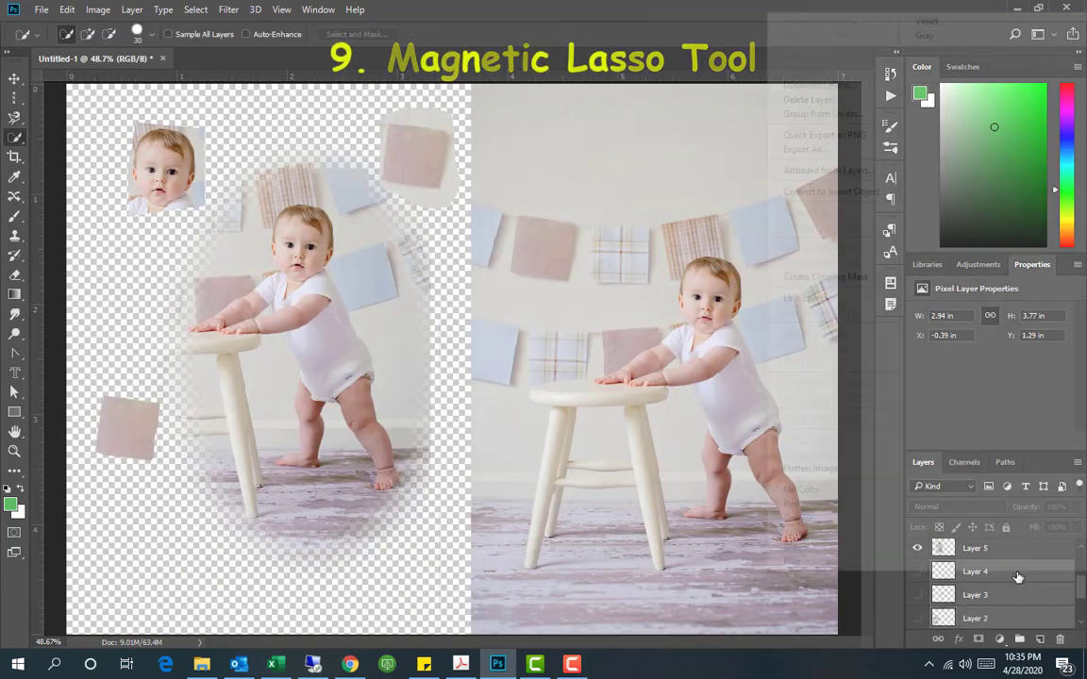
Delete the hidden Layers 2, 3 and 4, and toggle the visibility of Layer 9 and Layer 7
{"action": "right_click", "coordinate": [944, 573]}
{"action": "left_click", "coordinate": [798, 99]}
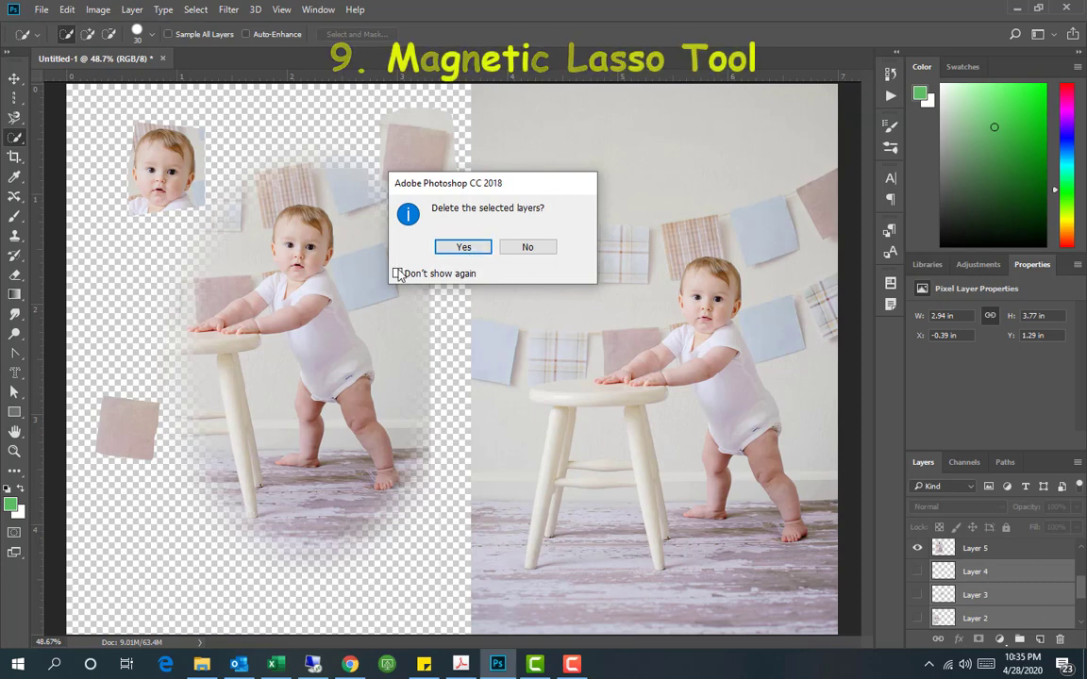
{"action": "left_click", "coordinate": [477, 248]}
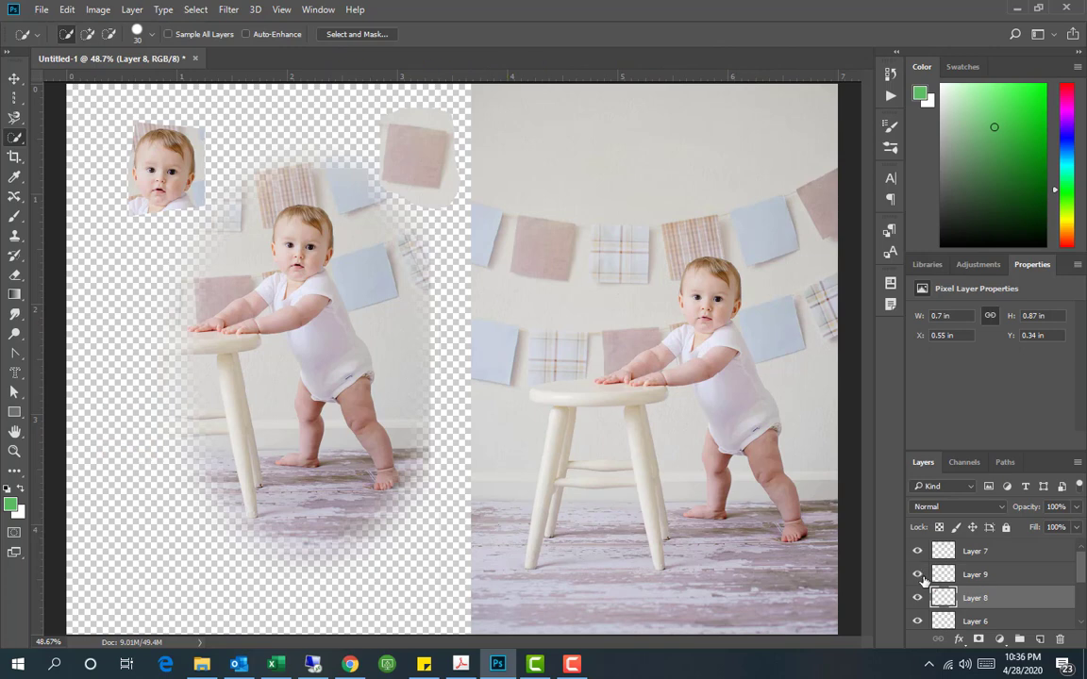
{"action": "left_click", "coordinate": [918, 575]}
{"action": "left_click", "coordinate": [920, 552]}
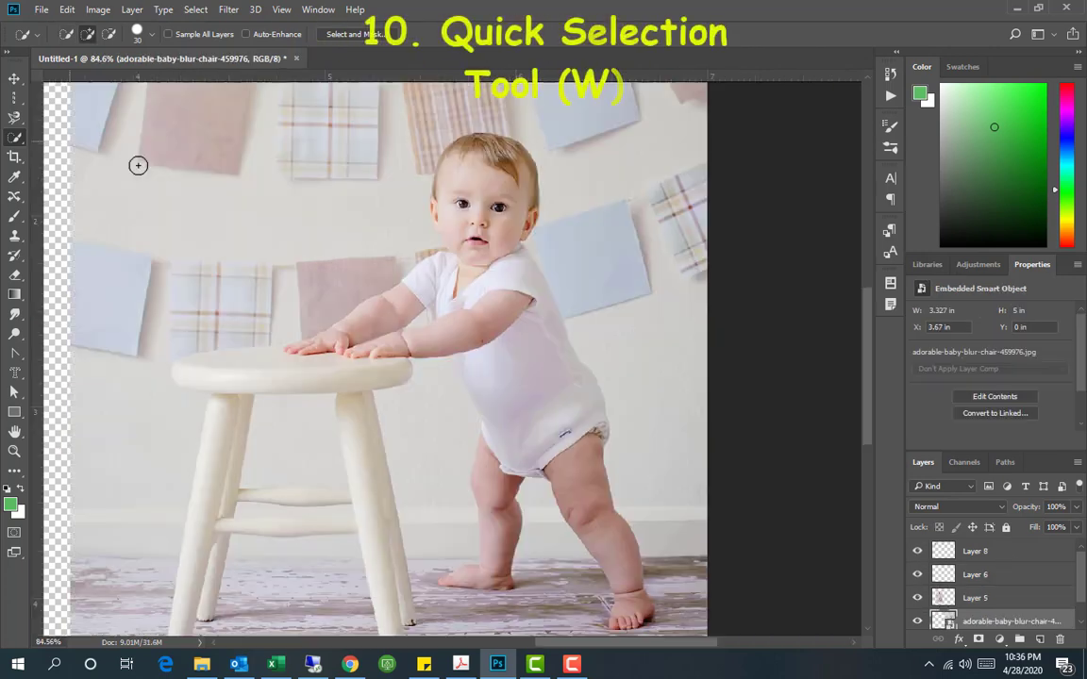
Select the baby without the stool using the Quick Selection tool and move a copy onto the transparent left half
{"action": "mouse_move", "coordinate": [433, 297]}
{"action": "left_mouse_down"}
{"action": "mouse_move", "coordinate": [378, 330]}
{"action": "mouse_move", "coordinate": [614, 575]}
{"action": "left_mouse_up"}
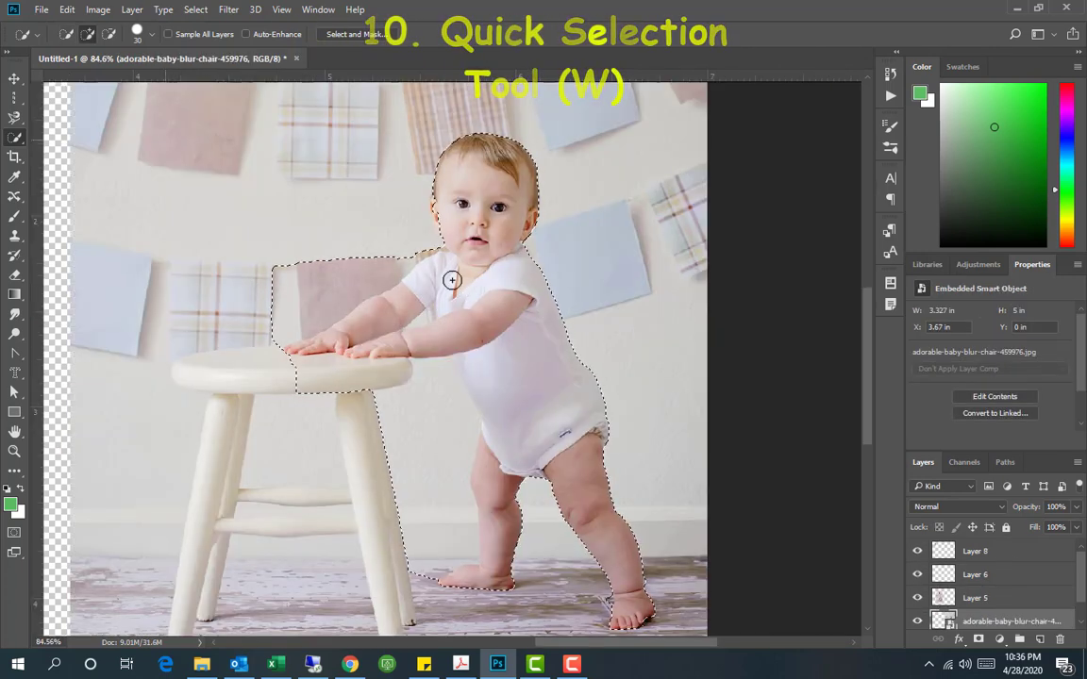
{"action": "left_click", "coordinate": [109, 34]}
{"action": "mouse_move", "coordinate": [441, 383]}
{"action": "left_mouse_down"}
{"action": "mouse_move", "coordinate": [442, 537]}
{"action": "mouse_move", "coordinate": [481, 450]}
{"action": "mouse_move", "coordinate": [380, 370]}
{"action": "mouse_move", "coordinate": [286, 365]}
{"action": "mouse_move", "coordinate": [342, 392]}
{"action": "left_mouse_up"}
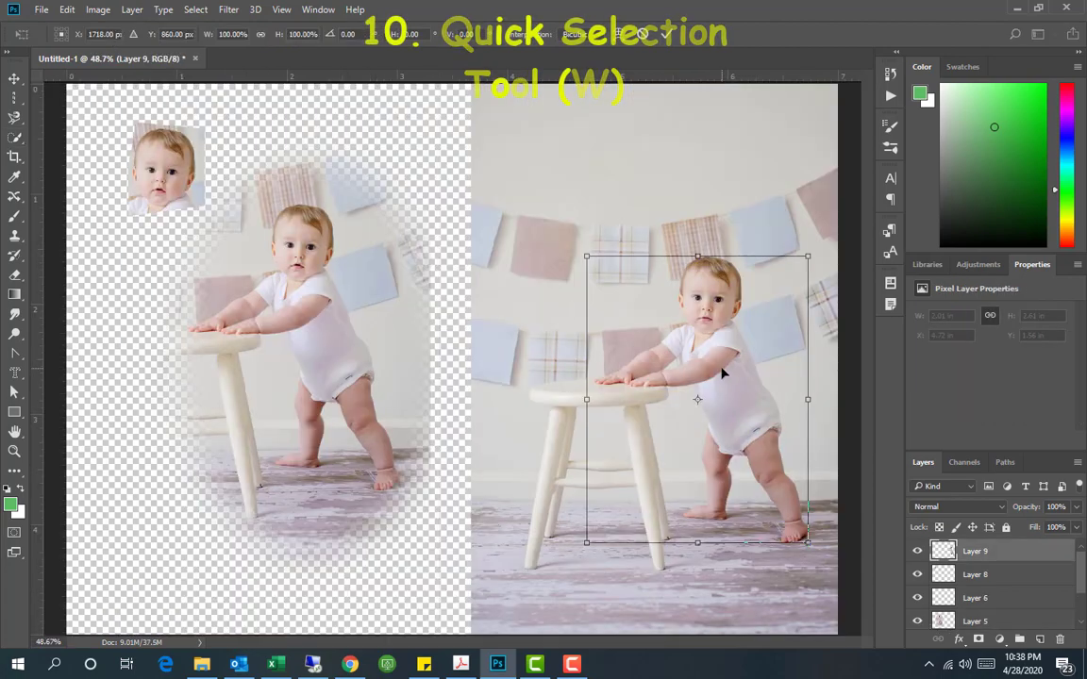
{"action": "left_click_drag", "start_coordinate": [691, 406], "coordinate": [133, 401]}
Select the leftover background around the baby cutout's arms with Quick Selection, subtracting the arms from the selection
{"action": "left_click_drag", "start_coordinate": [304, 428], "coordinate": [87, 454]}
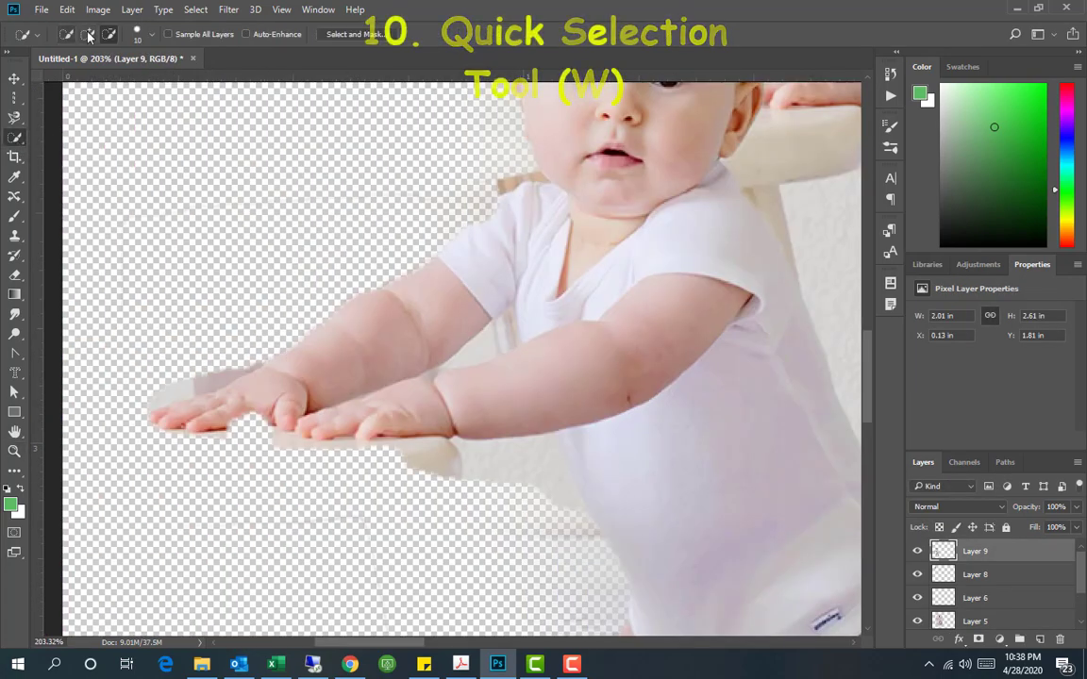
{"action": "mouse_move", "coordinate": [530, 472]}
{"action": "left_mouse_down"}
{"action": "mouse_move", "coordinate": [294, 445]}
{"action": "mouse_move", "coordinate": [203, 378]}
{"action": "left_mouse_up"}
{"action": "left_click", "coordinate": [485, 388]}
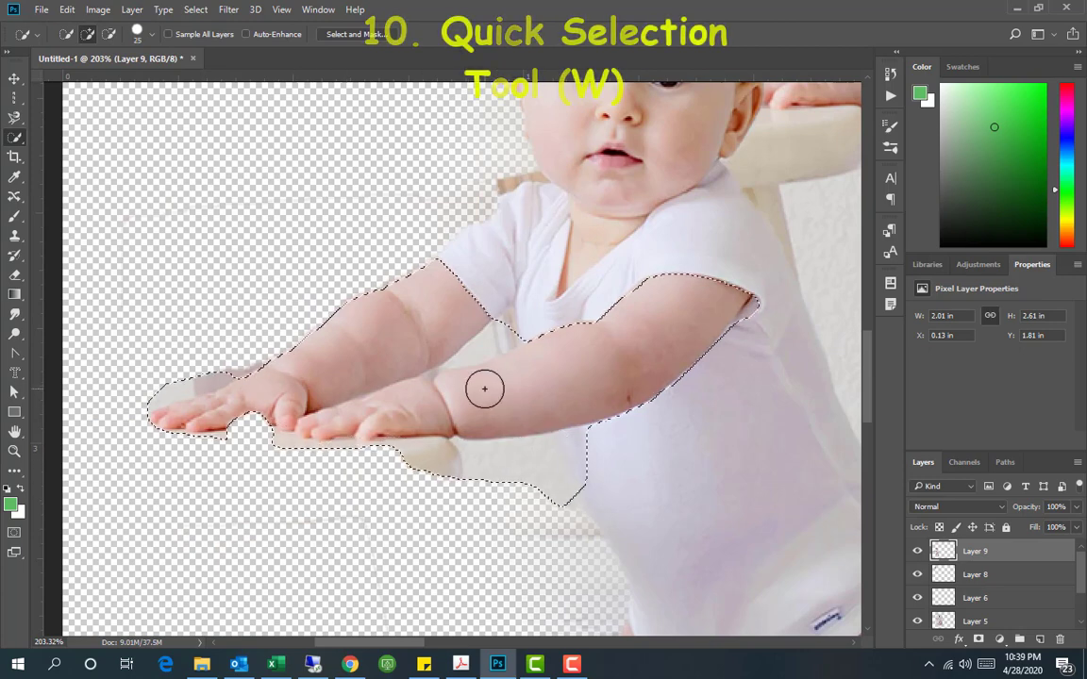
{"action": "key", "text": "ctrl+z"}
{"action": "left_click", "coordinate": [110, 35]}
{"action": "left_click_drag", "start_coordinate": [197, 444], "coordinate": [231, 404]}
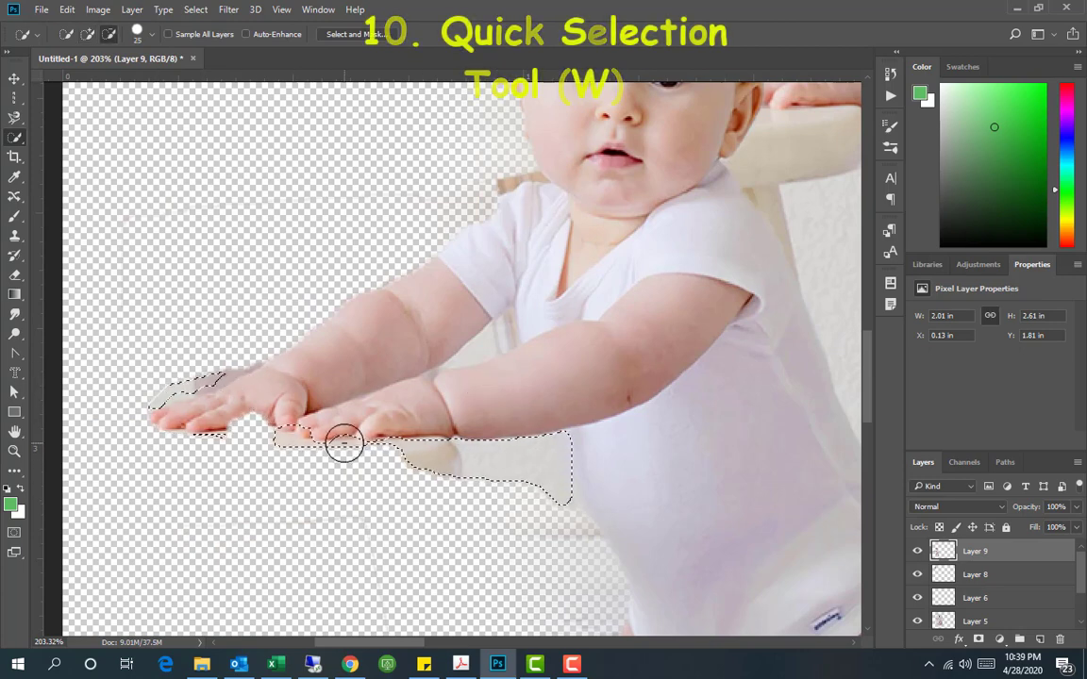
Subtract the baby's fingers from the leftover-background selection with a 10 px Quick Selection brush
{"action": "key", "text": "z"}
{"action": "left_click_drag", "start_coordinate": [110, 326], "coordinate": [358, 463]}
{"action": "left_click", "coordinate": [14, 137]}
{"action": "mouse_move", "coordinate": [459, 294]}
{"action": "left_mouse_down"}
{"action": "mouse_move", "coordinate": [373, 392]}
{"action": "mouse_move", "coordinate": [528, 310]}
{"action": "mouse_move", "coordinate": [523, 364]}
{"action": "left_mouse_up"}
{"action": "left_click", "coordinate": [706, 496]}
{"action": "left_click", "coordinate": [690, 521]}
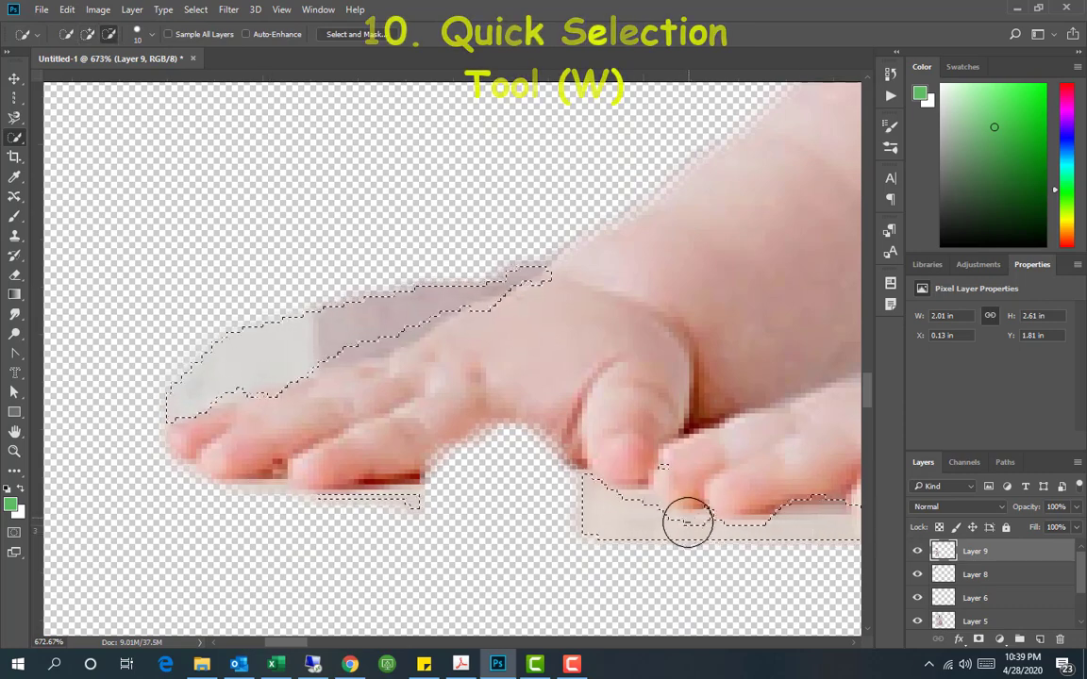
{"action": "mouse_move", "coordinate": [689, 521]}
{"action": "left_mouse_down"}
{"action": "mouse_move", "coordinate": [722, 539]}
{"action": "mouse_move", "coordinate": [697, 525]}
{"action": "left_mouse_up"}
Refine the selection edge along the fingers with a 4 px Quick Selection brush and undo the last stroke
{"action": "key", "text": "bracketleft"}
{"action": "key", "text": "bracketleft"}
{"action": "key", "text": "bracketleft"}
{"action": "key", "text": "bracketleft"}
{"action": "key", "text": "bracketleft"}
{"action": "left_click", "coordinate": [655, 512]}
{"action": "left_click_drag", "start_coordinate": [368, 345], "coordinate": [417, 332]}
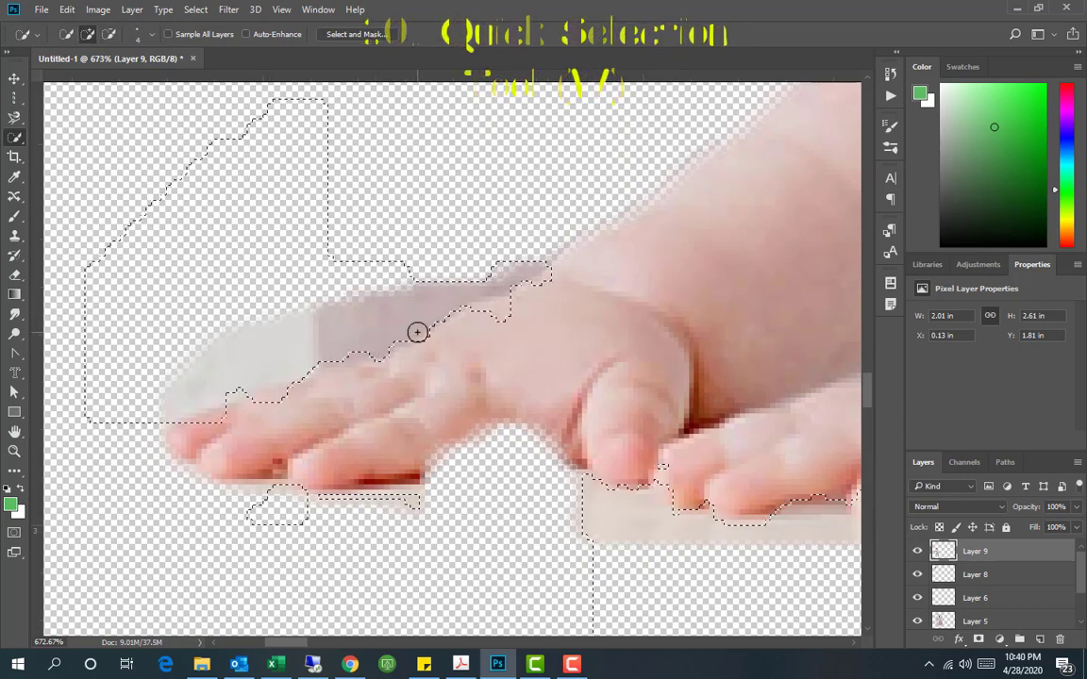
{"action": "key", "text": "ctrl+z"}
Add the background gap between the baby cutout's two arms to the selection with a 7 px Quick Selection brush
{"action": "left_click_drag", "start_coordinate": [616, 403], "coordinate": [217, 425]}
{"action": "mouse_move", "coordinate": [731, 435]}
{"action": "left_mouse_down"}
{"action": "mouse_move", "coordinate": [485, 461]}
{"action": "mouse_move", "coordinate": [376, 553]}
{"action": "left_mouse_up"}
{"action": "left_click", "coordinate": [520, 351], "text": "shift"}
{"action": "key", "text": "bracketright"}
{"action": "key", "text": "bracketright"}
{"action": "key", "text": "bracketright"}
{"action": "left_click_drag", "start_coordinate": [490, 382], "coordinate": [546, 336]}
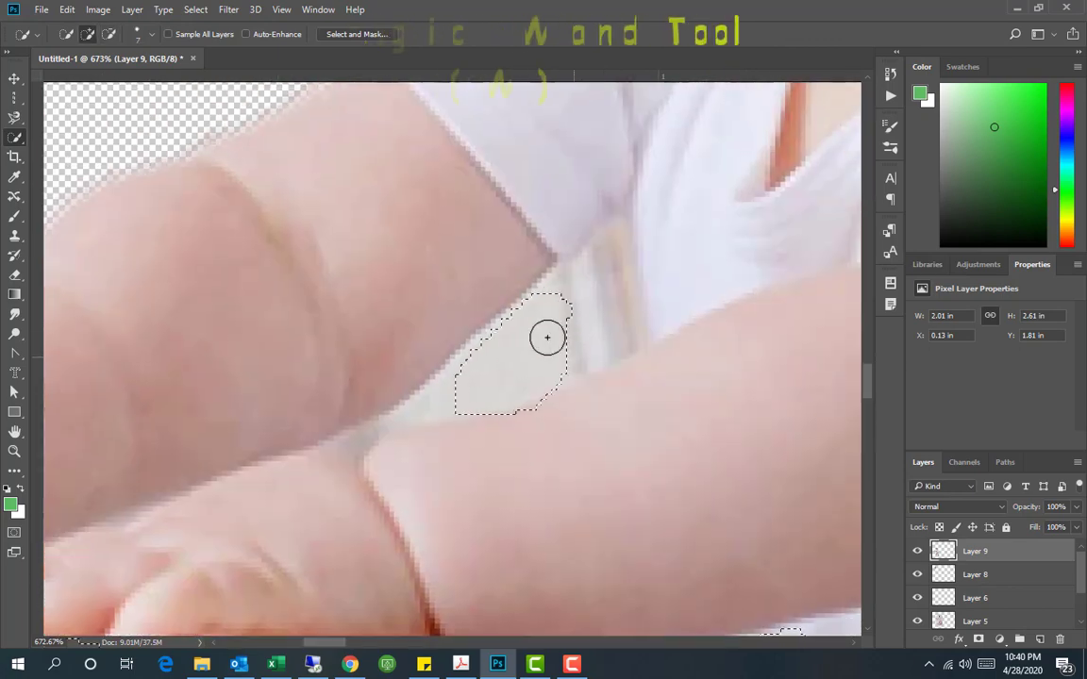
{"action": "left_click", "coordinate": [585, 326], "text": "shift"}
{"action": "left_click", "coordinate": [438, 406], "text": "shift"}
{"action": "left_click", "coordinate": [412, 411], "text": "shift"}
{"action": "left_click", "coordinate": [364, 441], "text": "shift"}
Delete the selected background remnants from the baby cutout
{"action": "key", "text": "ctrl+minus"}
{"action": "key", "text": "ctrl+minus"}
{"action": "key", "text": "ctrl+minus"}
{"action": "key", "text": "ctrl+minus"}
{"action": "key", "text": "ctrl+minus"}
{"action": "key", "text": "ctrl+minus"}
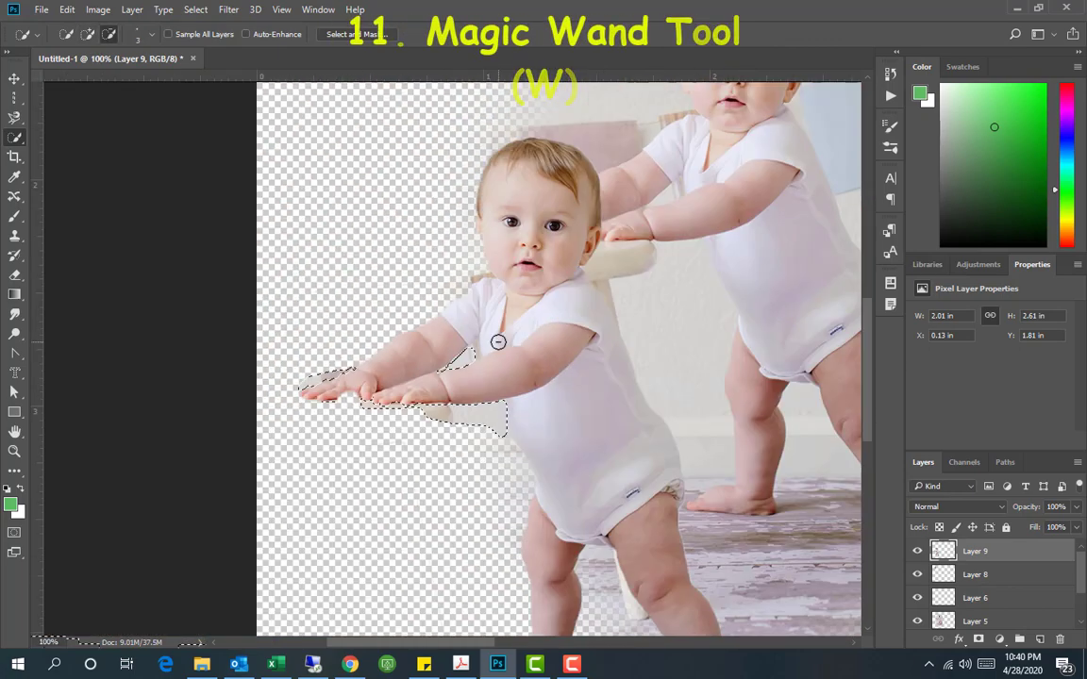
{"action": "key", "text": "Delete"}
Select the upper pink and blue flags with the Magic Wand at tolerance 10 and move their copy onto the transparent area
{"action": "key", "text": "z"}
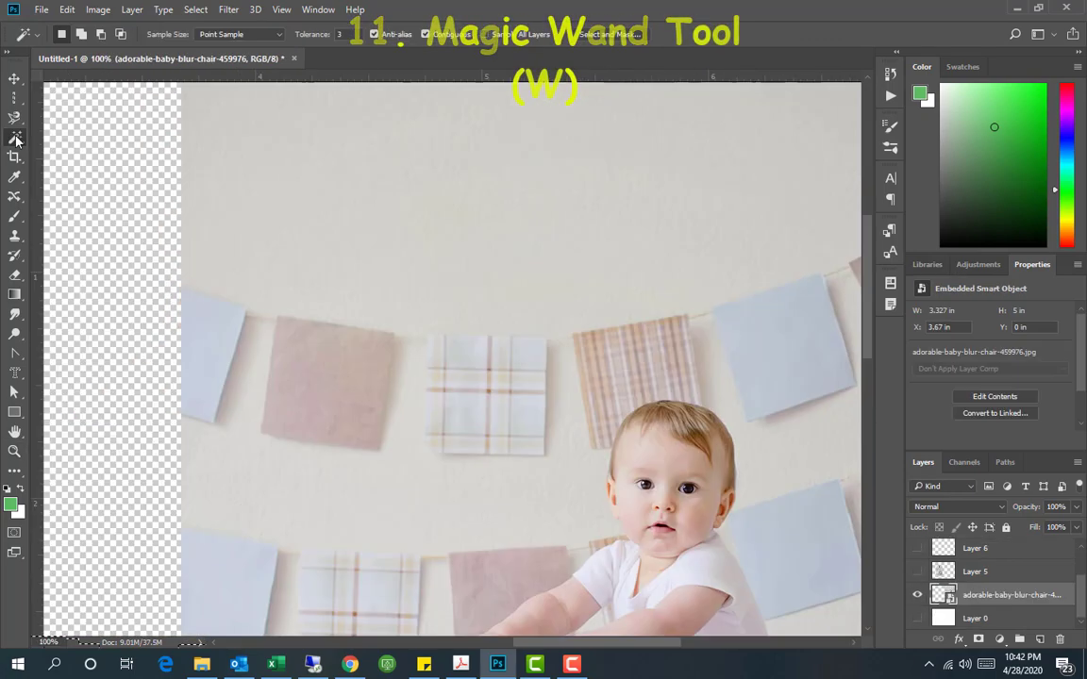
{"action": "right_click", "coordinate": [15, 136]}
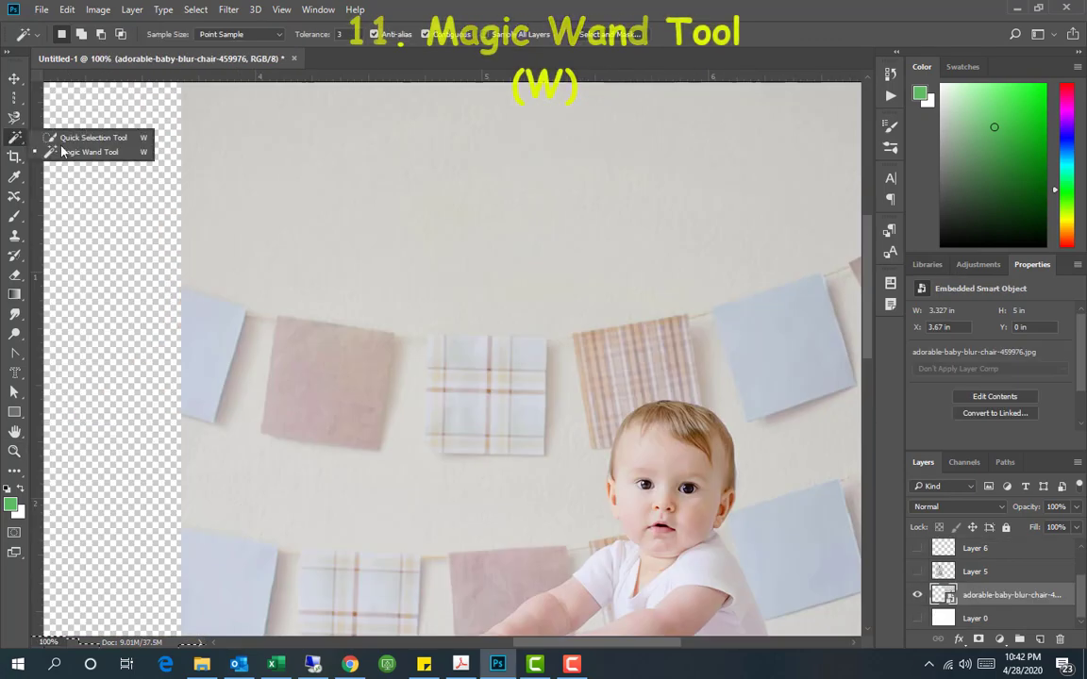
{"action": "left_click", "coordinate": [85, 140]}
{"action": "type", "text": "10"}
{"action": "left_click", "coordinate": [366, 381]}
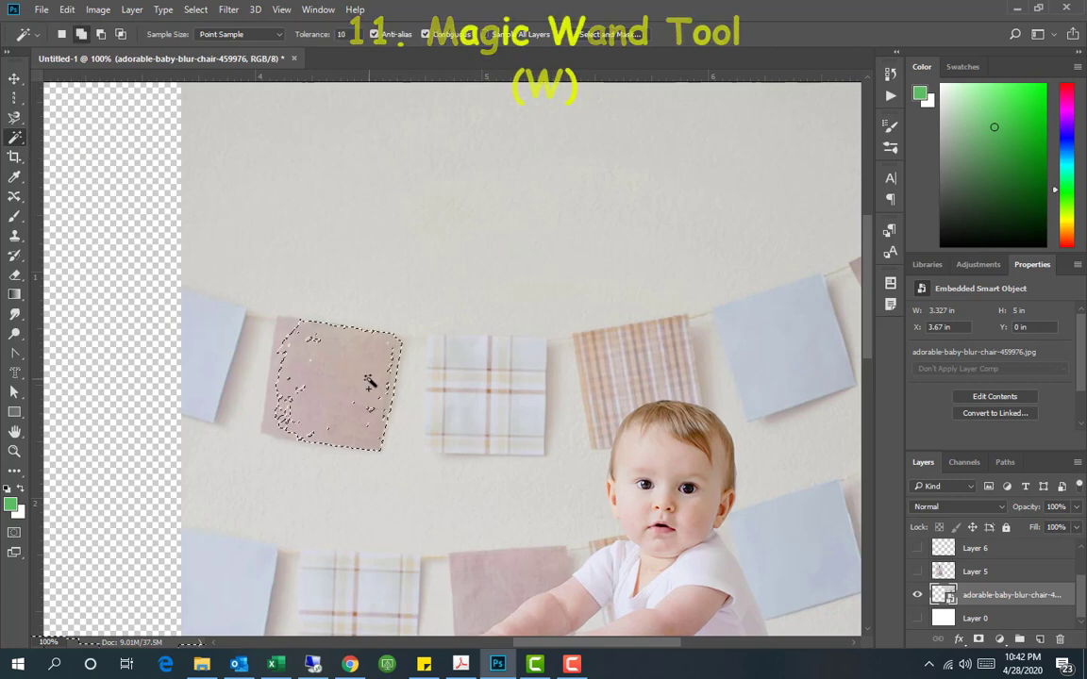
{"action": "left_click", "coordinate": [369, 422], "text": "shift"}
{"action": "left_click", "coordinate": [384, 388], "text": "shift"}
{"action": "left_click", "coordinate": [315, 341], "text": "shift"}
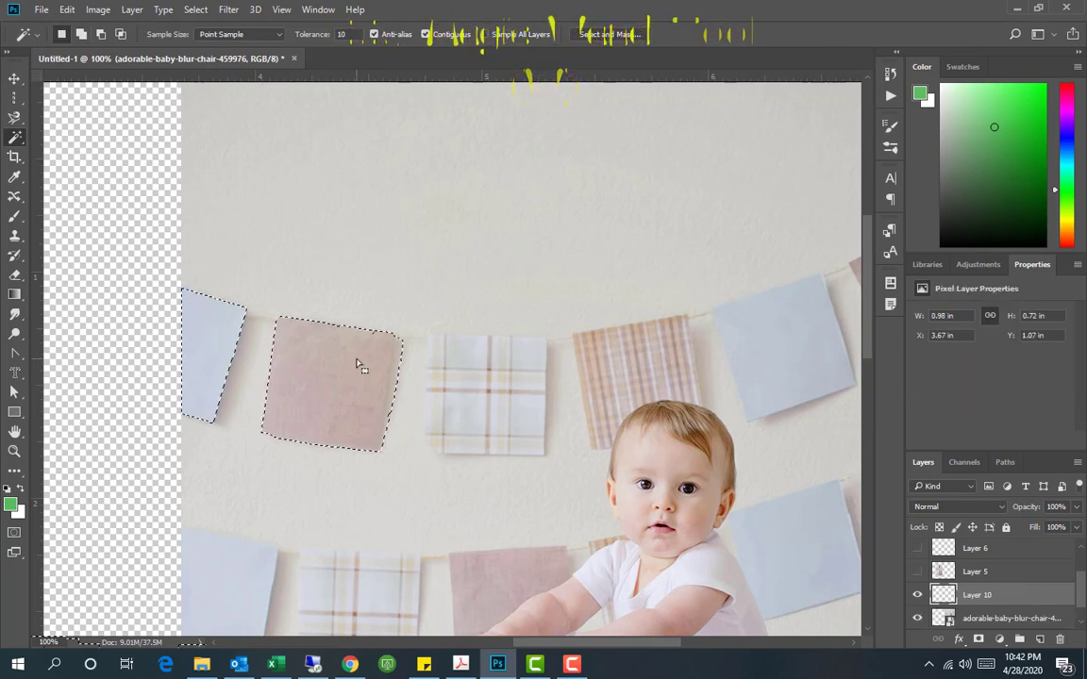
{"action": "left_click_drag", "start_coordinate": [359, 366], "coordinate": [82, 284]}
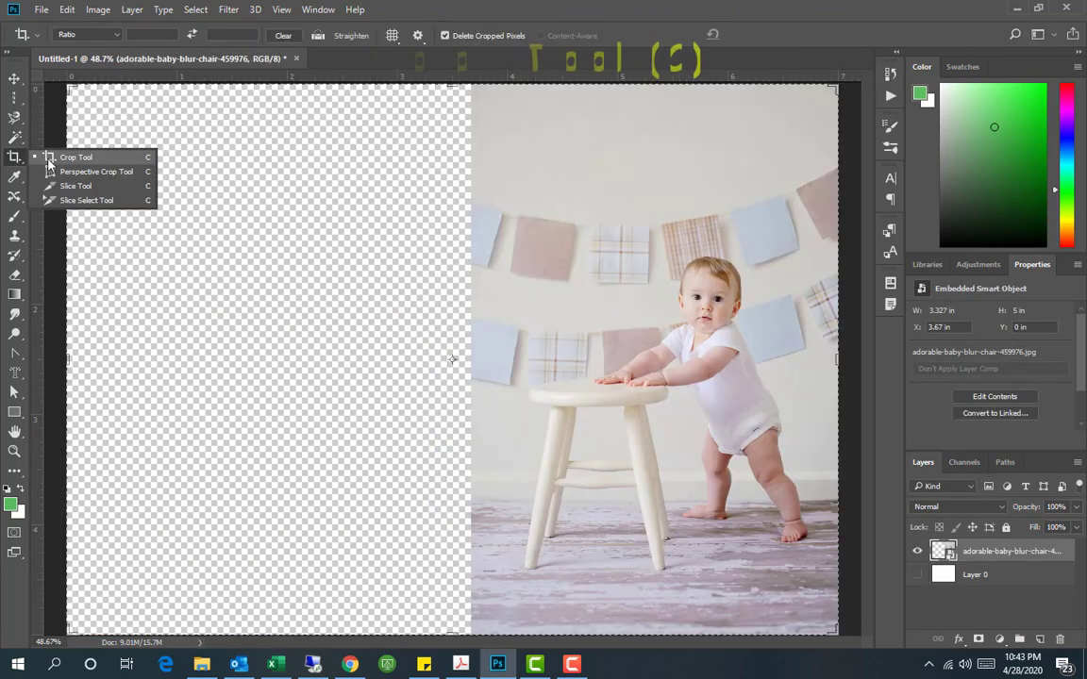
Crop the document tightly around the baby and the stool with the Crop tool
{"action": "left_click", "coordinate": [179, 153]}
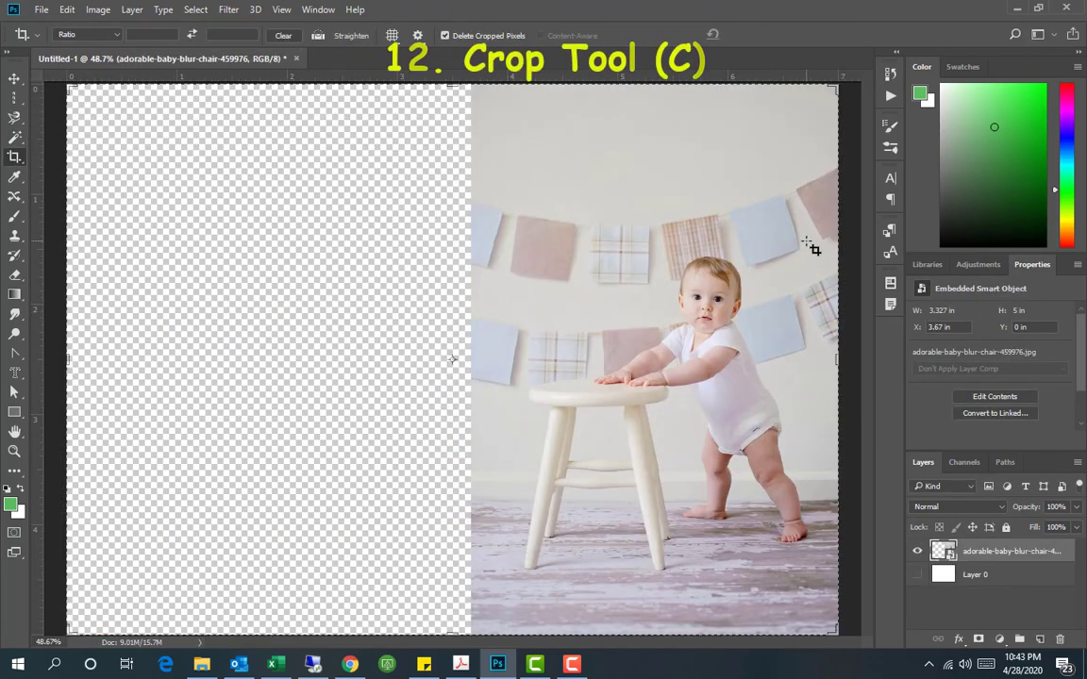
{"action": "left_click_drag", "start_coordinate": [808, 240], "coordinate": [525, 594]}
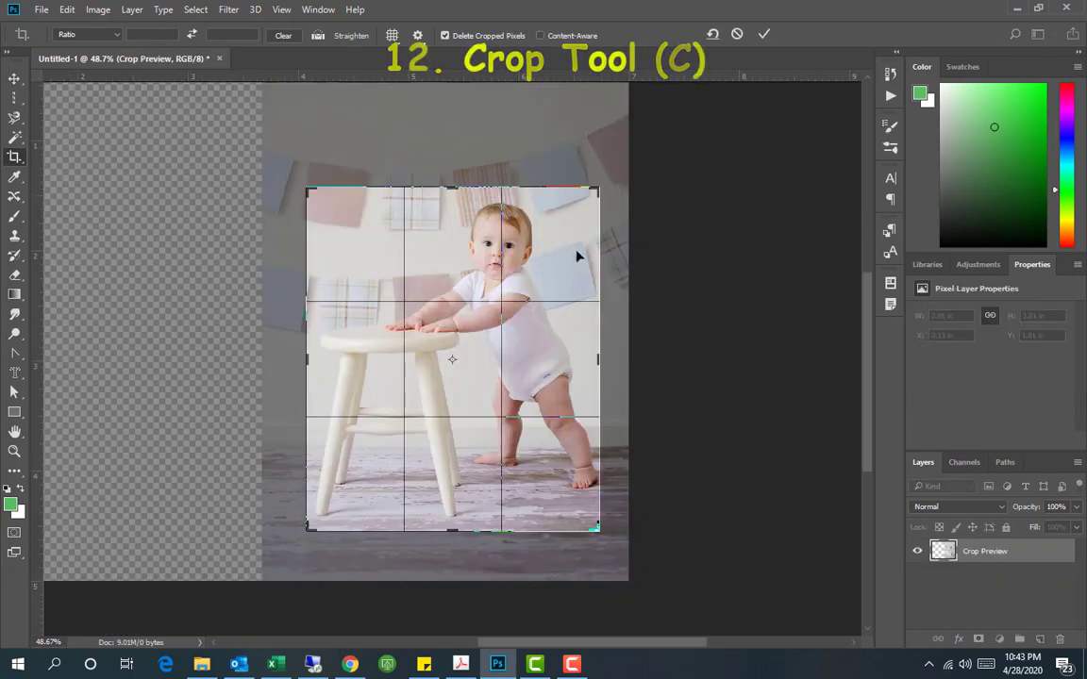
{"action": "left_click_drag", "start_coordinate": [596, 189], "coordinate": [610, 159]}
{"action": "key", "text": "Return"}
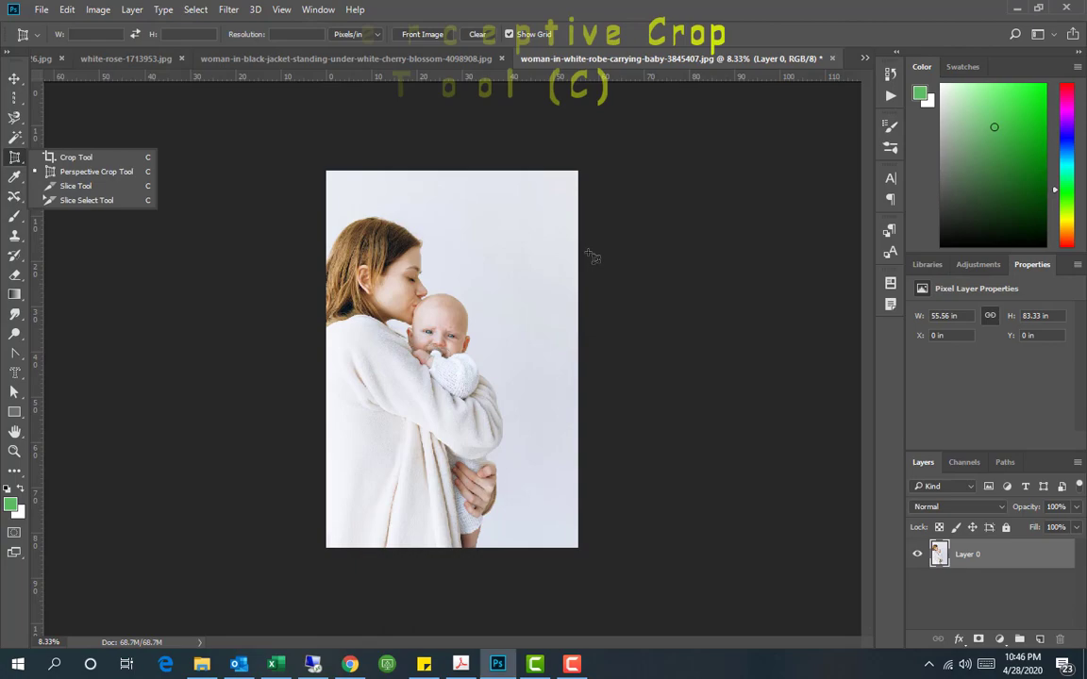
Try cropping the photo of the woman holding a baby with the Perspective Crop tool, adjusting the crop grid's sides
{"action": "left_click", "coordinate": [96, 172]}
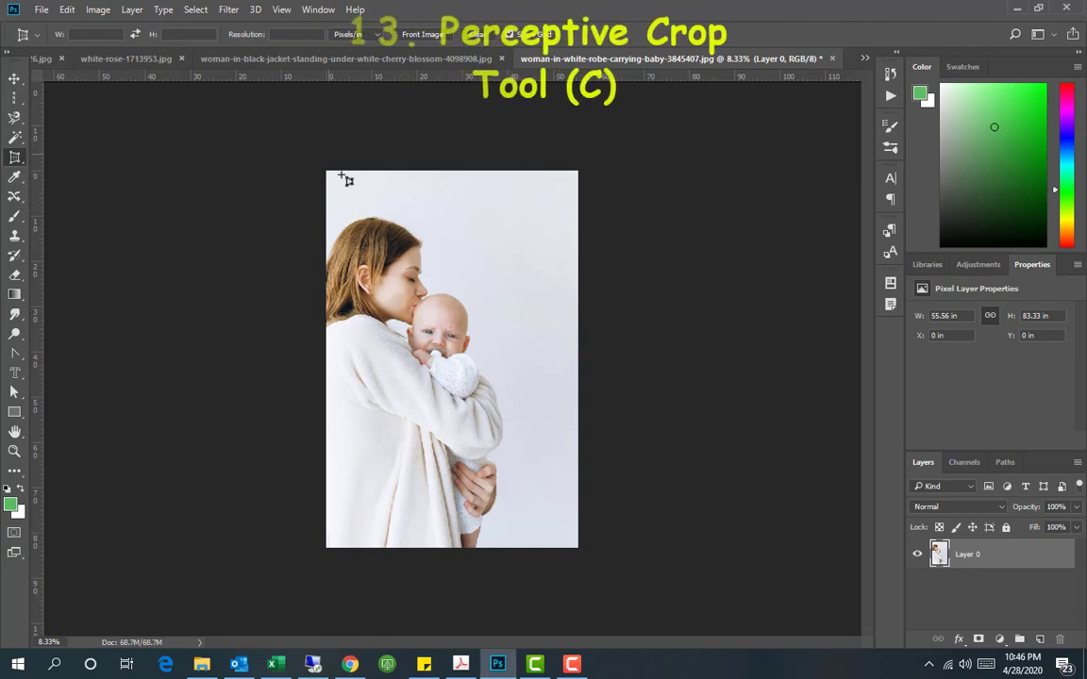
{"action": "mouse_move", "coordinate": [329, 173]}
{"action": "left_mouse_down"}
{"action": "mouse_move", "coordinate": [541, 546]}
{"action": "mouse_move", "coordinate": [525, 573]}
{"action": "left_mouse_up"}
{"action": "left_click_drag", "start_coordinate": [540, 372], "coordinate": [582, 378]}
{"action": "left_click_drag", "start_coordinate": [483, 365], "coordinate": [435, 381]}
{"action": "key", "text": "Return"}
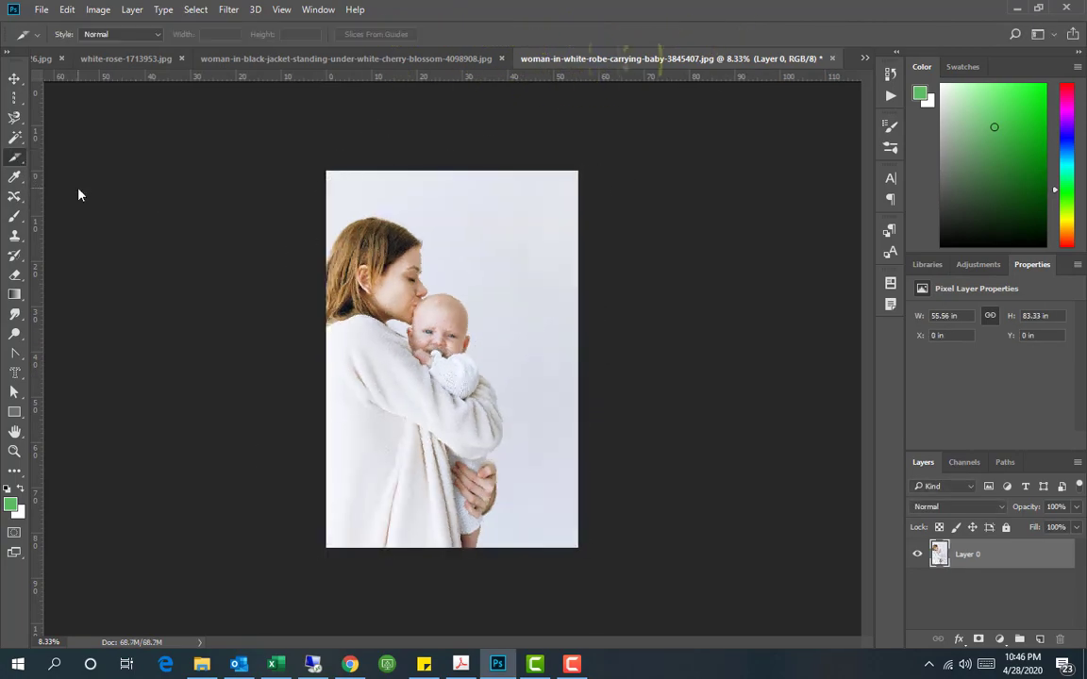
Divide the woman-and-baby photo into slices with the Slice tool and export all slices for web as images named "Slice Tool"
{"action": "left_click_drag", "start_coordinate": [330, 172], "coordinate": [469, 547]}
{"action": "left_click", "coordinate": [42, 9]}
{"action": "mouse_move", "coordinate": [121, 212]}
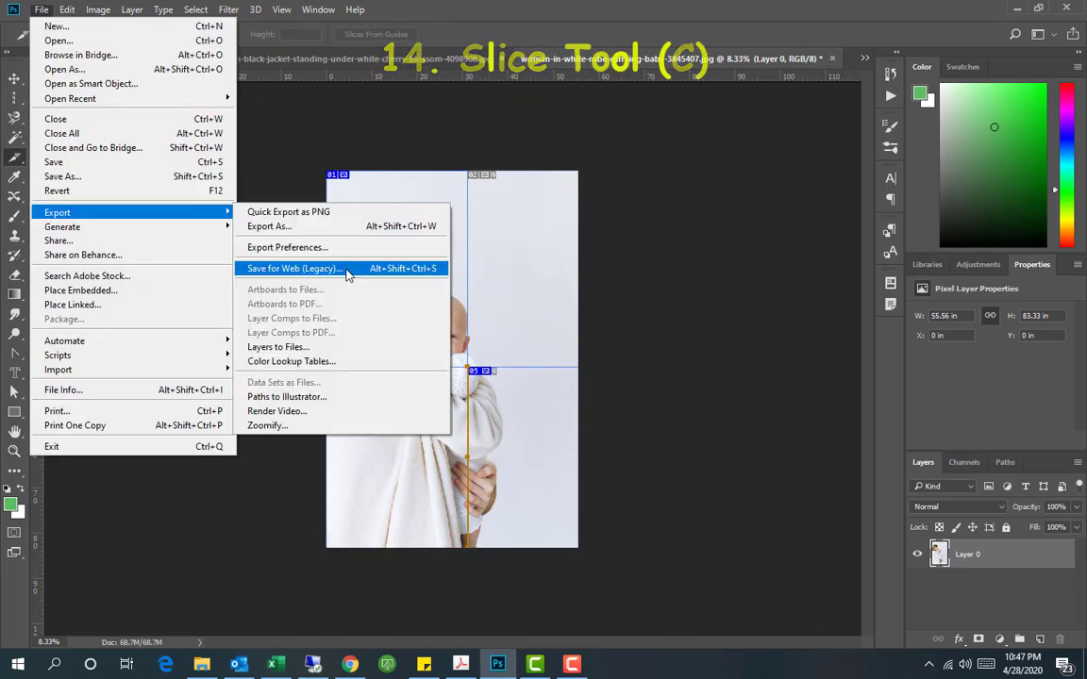
{"action": "left_click", "coordinate": [347, 274]}
{"action": "left_click", "coordinate": [659, 581]}
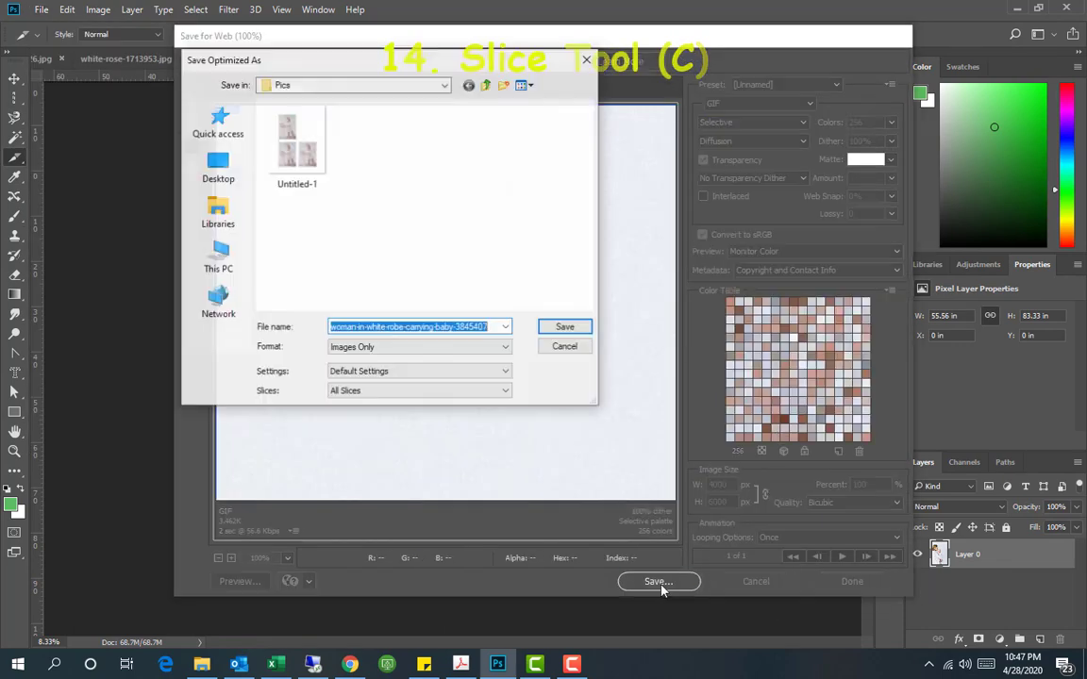
{"action": "type", "text": "Slice Tool"}
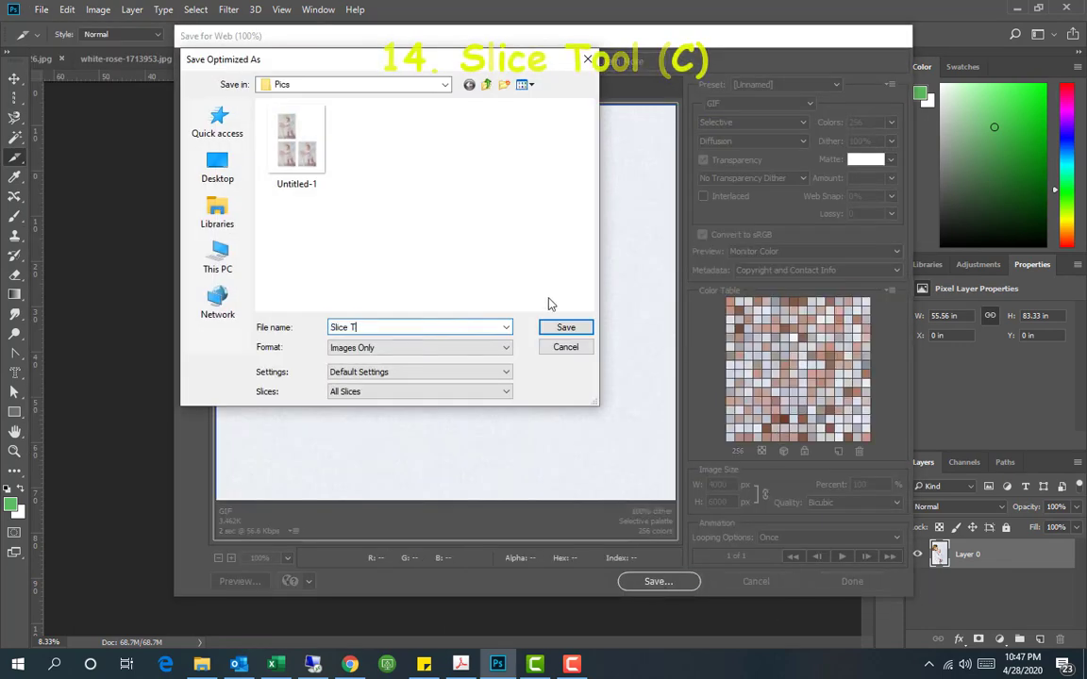
{"action": "left_click", "coordinate": [575, 329]}
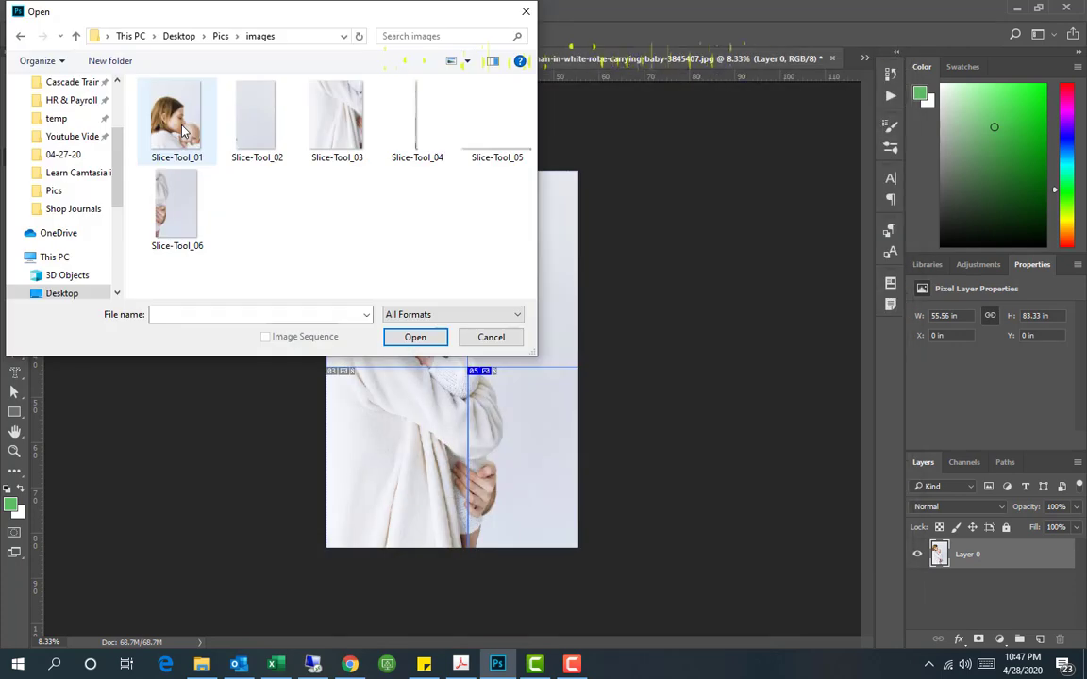
{"action": "left_click", "coordinate": [176, 118]}
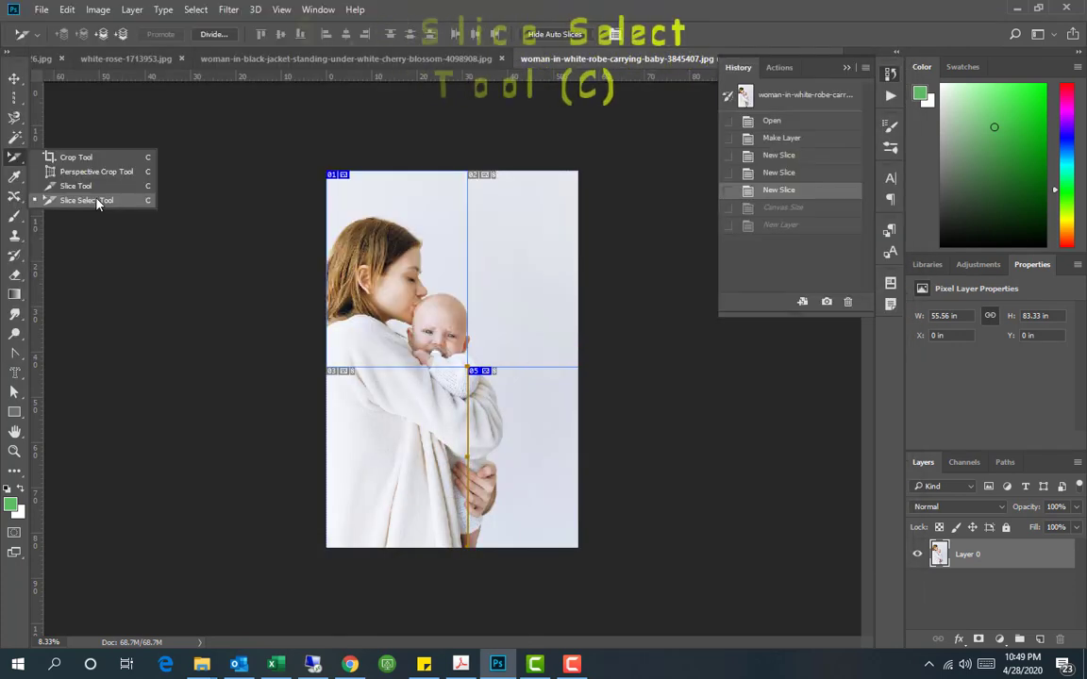
Move the slice over the woman's and baby's heads with the Slice Select tool and undo the move
{"action": "left_click", "coordinate": [99, 205]}
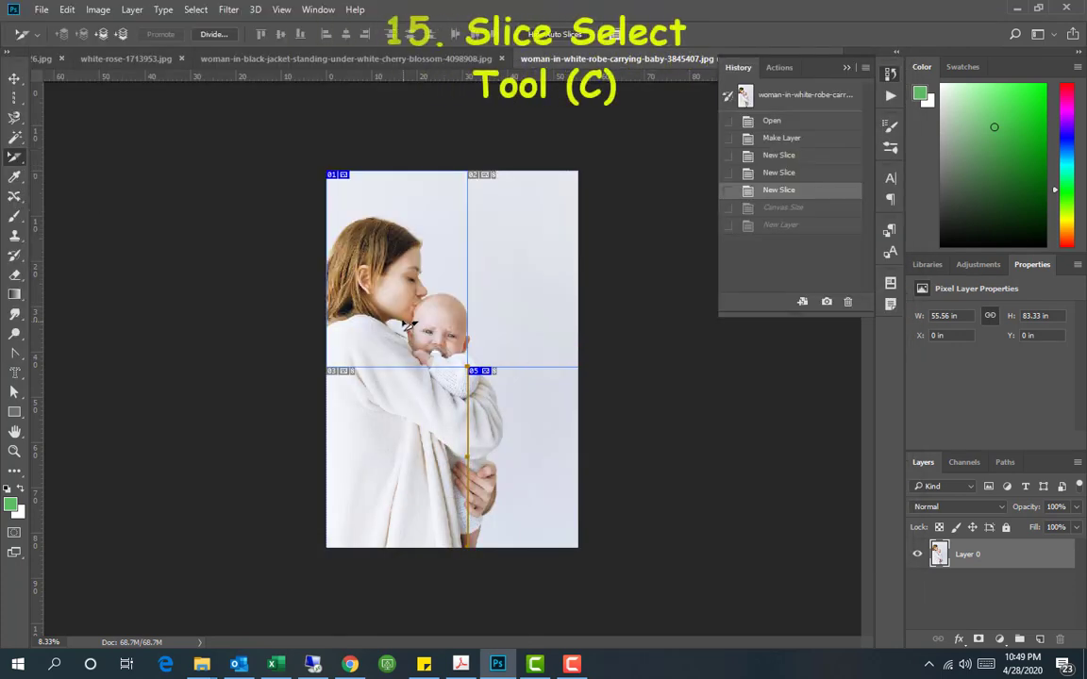
{"action": "left_click_drag", "start_coordinate": [453, 269], "coordinate": [420, 293]}
{"action": "key", "text": "ctrl+z"}
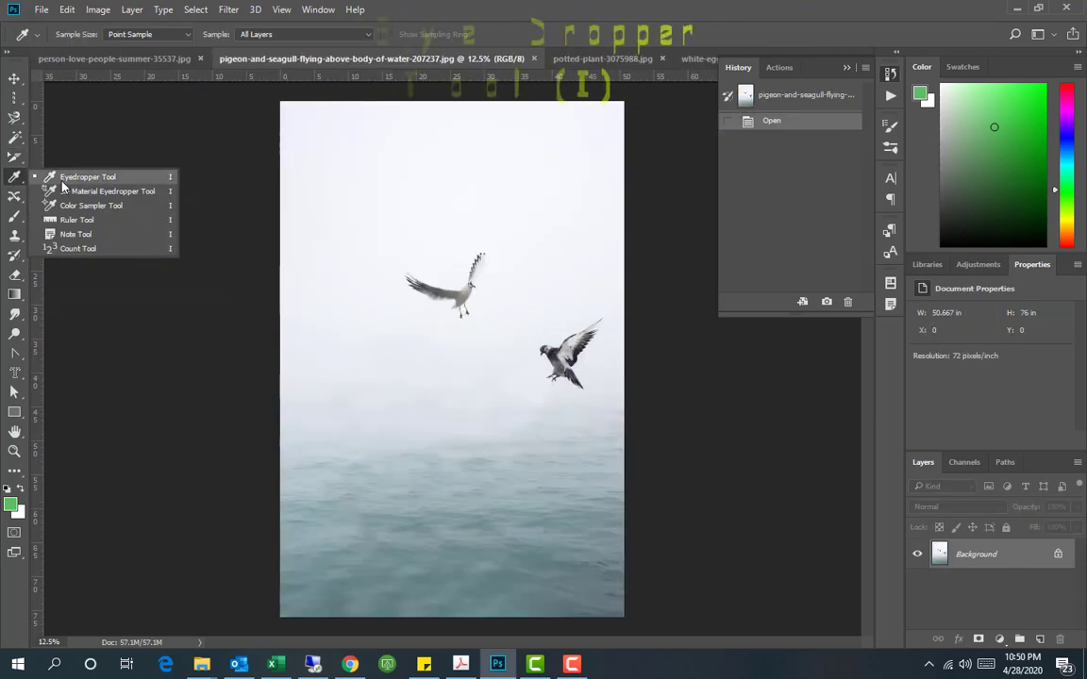
Sample the sea's color with the Eyedropper, fill Layer 1 with it, and shift the foreground color to a brighter blue
{"action": "left_click", "coordinate": [63, 184]}
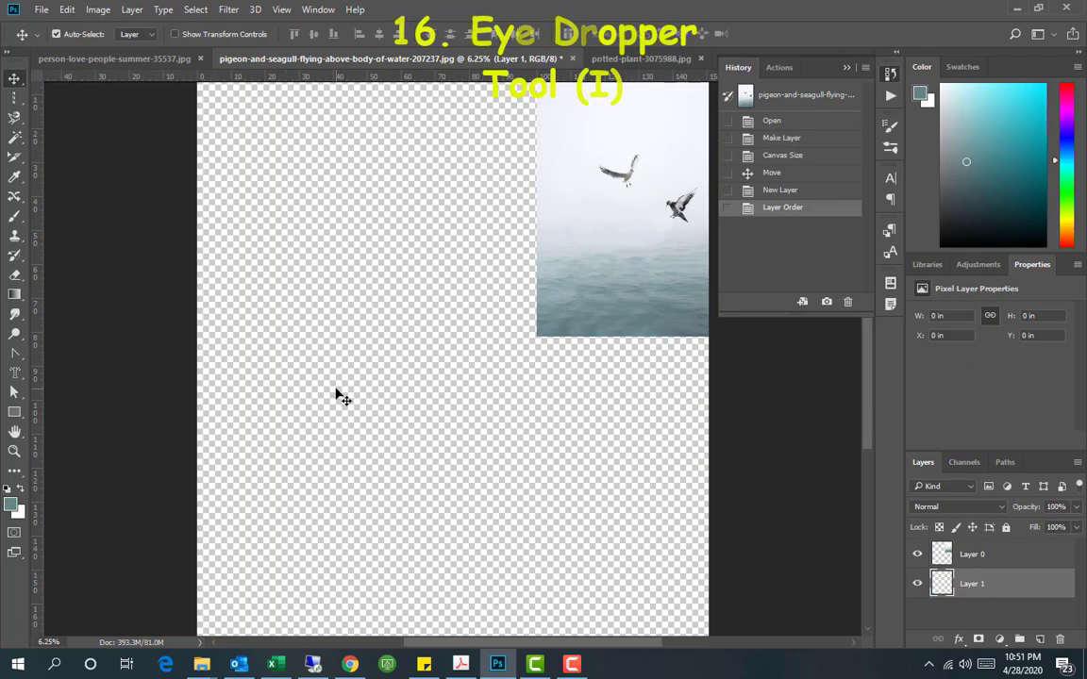
{"action": "key", "text": "alt+BackSpace"}
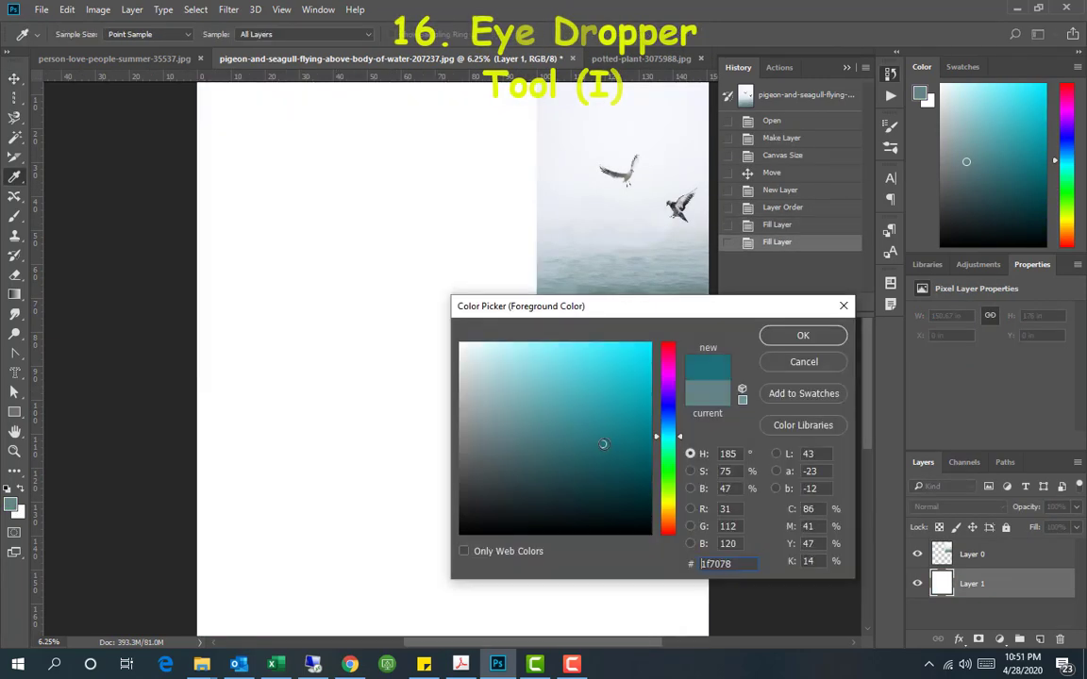
{"action": "left_click_drag", "start_coordinate": [675, 434], "coordinate": [676, 484]}
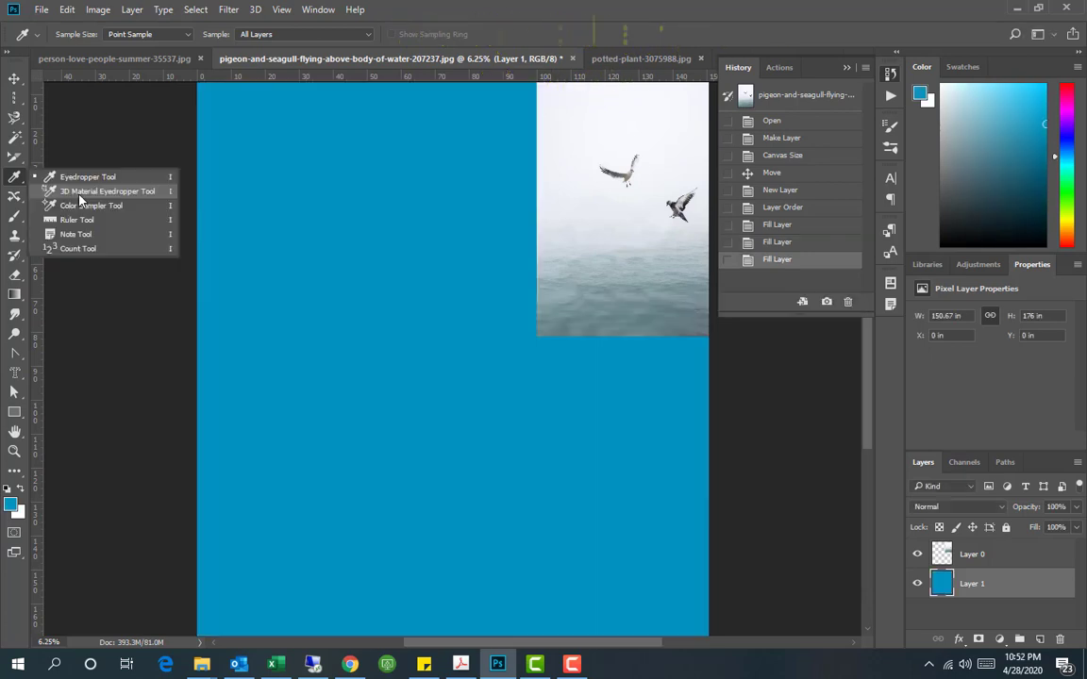
Place color samplers on the photo's sea and on the filled background below it with the Color Sampler tool
{"action": "left_click", "coordinate": [91, 205]}
{"action": "left_click", "coordinate": [625, 315]}
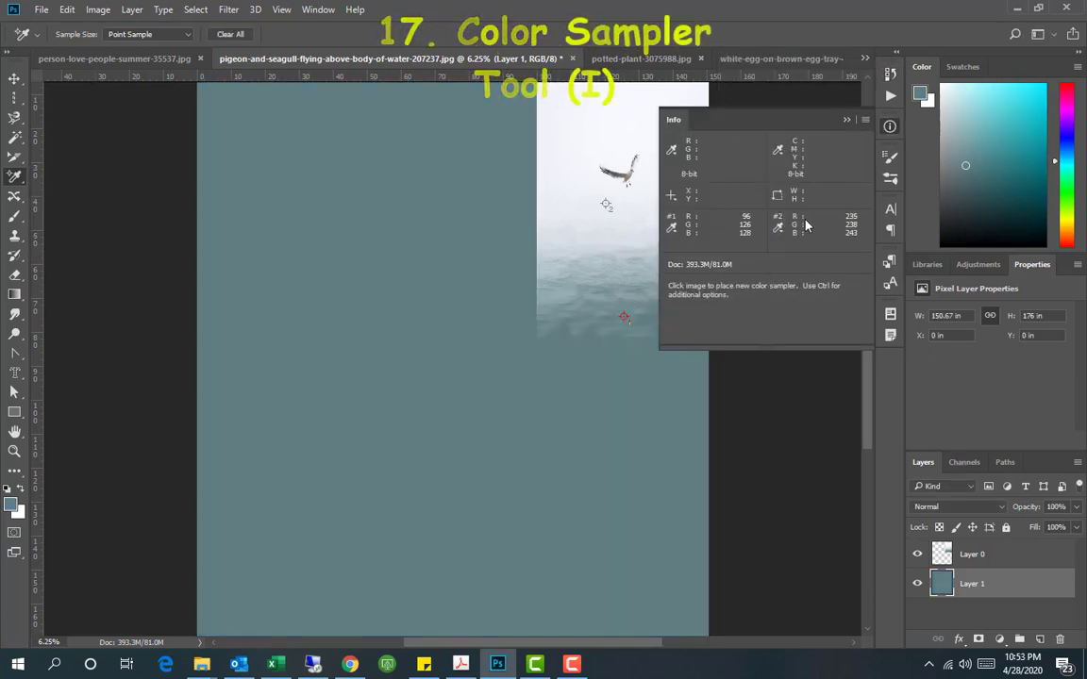
{"action": "left_click", "coordinate": [541, 421]}
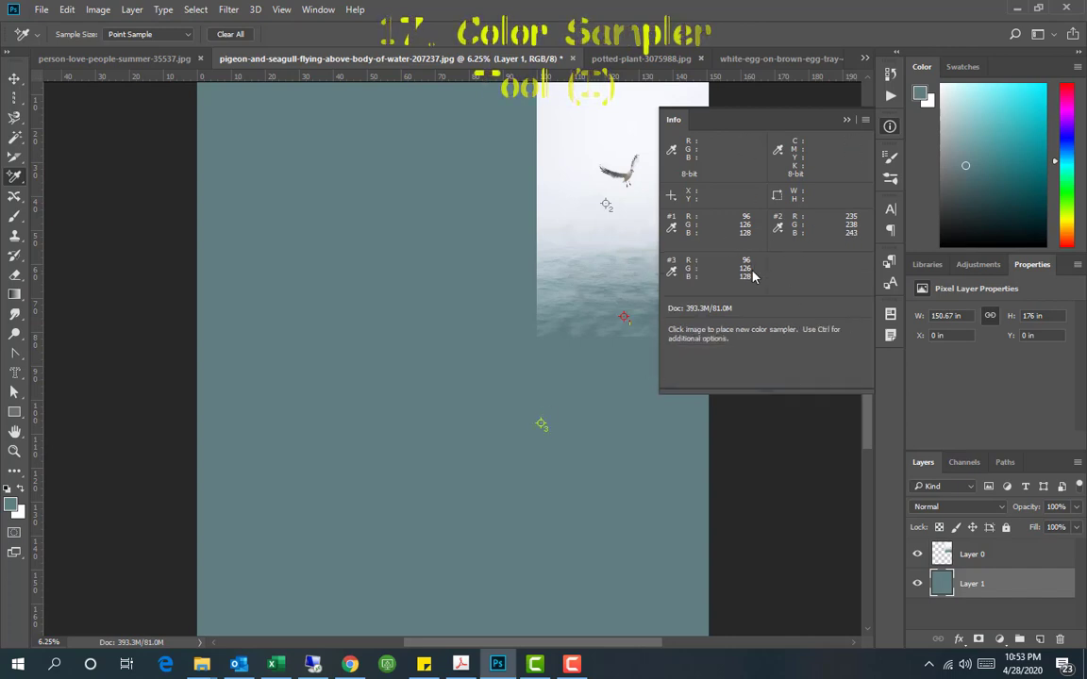
Switch to the Ruler tool and pull two horizontal guides and one vertical guide onto the canvas
{"action": "right_click", "coordinate": [14, 176]}
{"action": "left_click", "coordinate": [87, 225]}
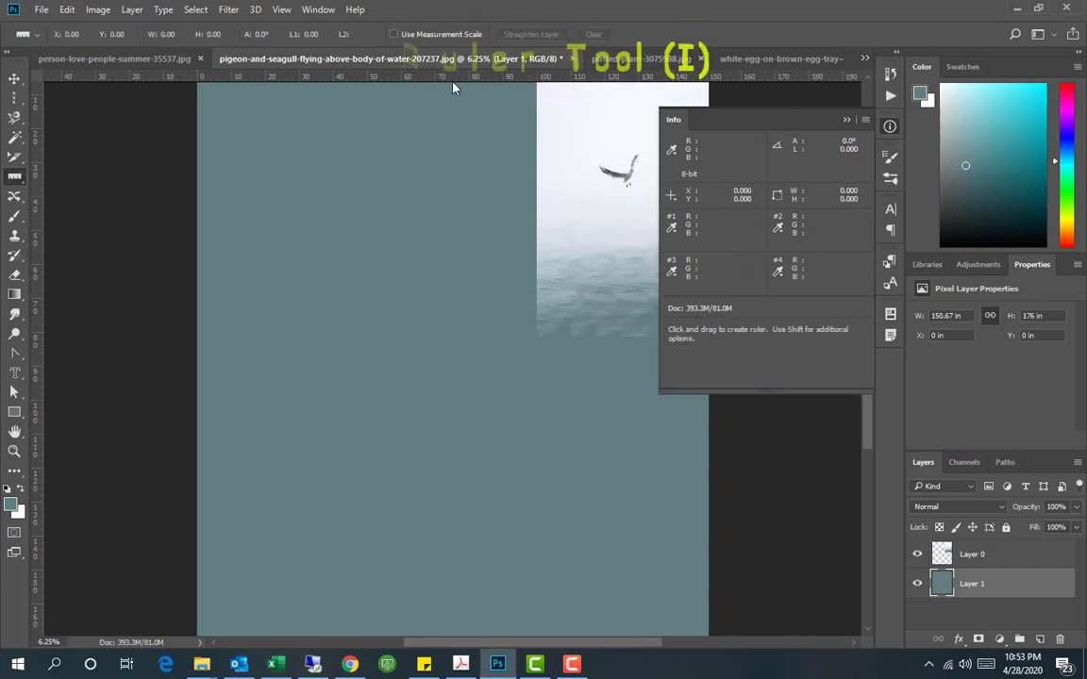
{"action": "left_click_drag", "start_coordinate": [407, 76], "coordinate": [445, 332]}
{"action": "left_click_drag", "start_coordinate": [321, 76], "coordinate": [367, 231]}
{"action": "left_click_drag", "start_coordinate": [35, 182], "coordinate": [400, 183]}
{"action": "left_click", "coordinate": [281, 9]}
Add a note in the sky near the seagull and place a count marker above the seagull with the Count tool
{"action": "left_click", "coordinate": [84, 235]}
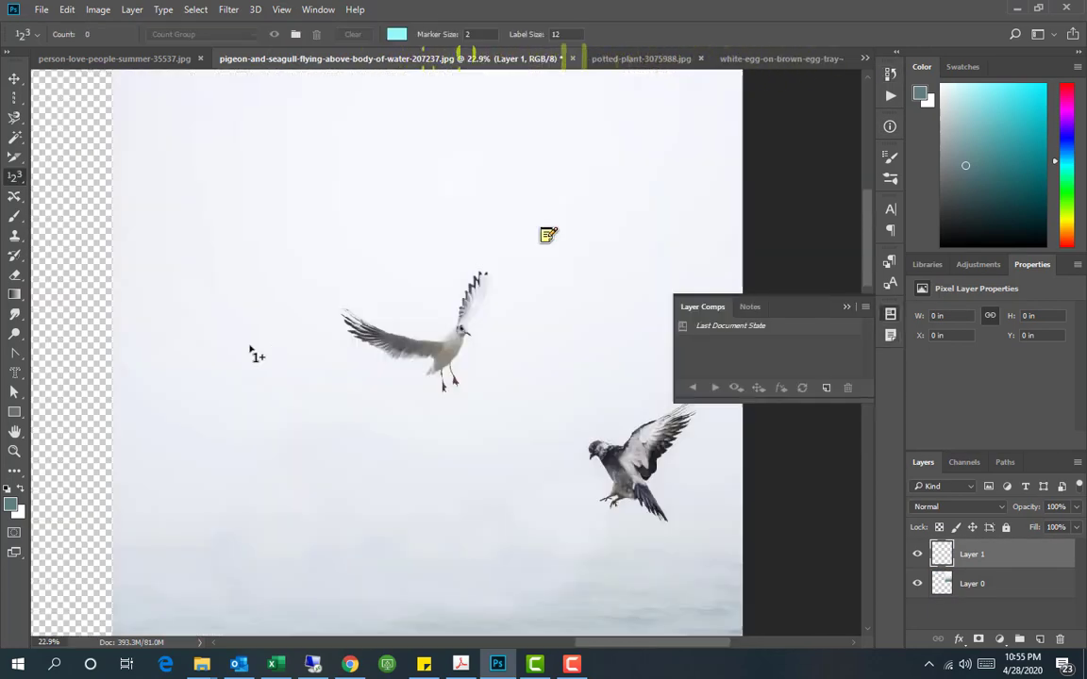
{"action": "left_click", "coordinate": [409, 313]}
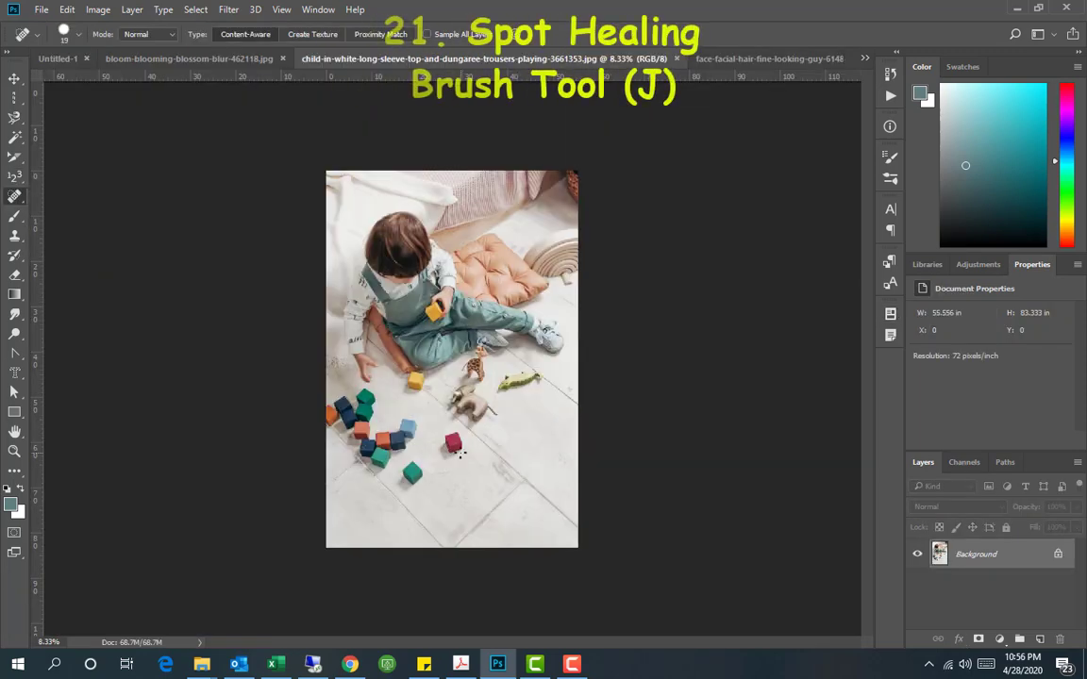
Remove the red cube from the floor in the child photo with the Spot Healing Brush at a size of 500
{"action": "left_click_drag", "start_coordinate": [295, 350], "coordinate": [652, 522]}
{"action": "left_click_drag", "start_coordinate": [222, 253], "coordinate": [667, 576]}
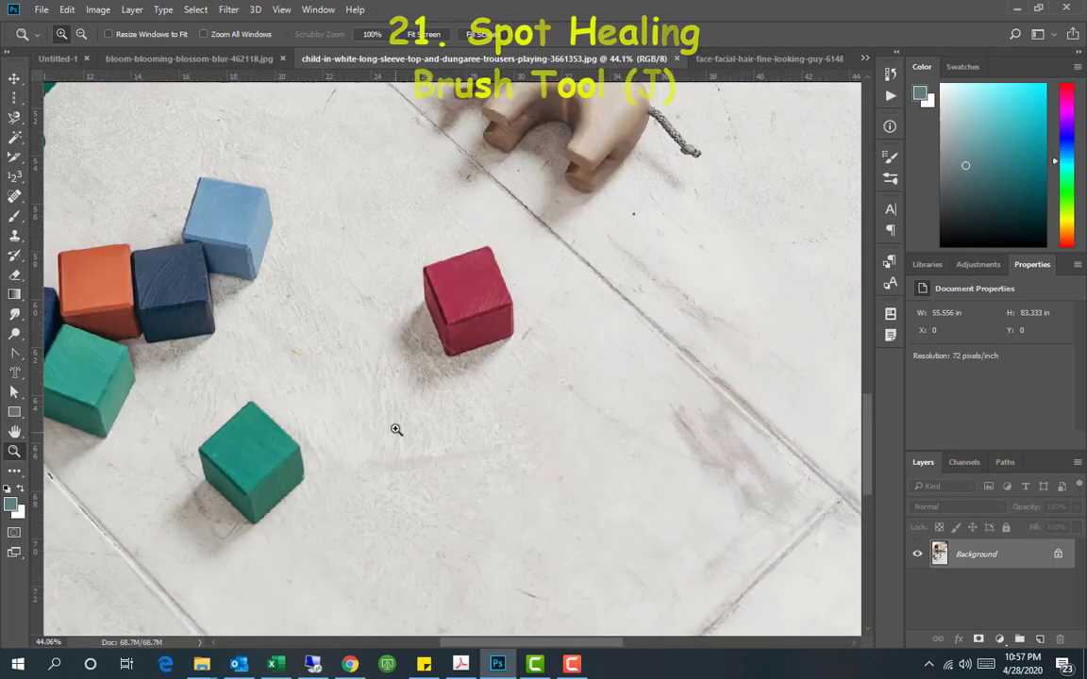
{"action": "key", "text": "j"}
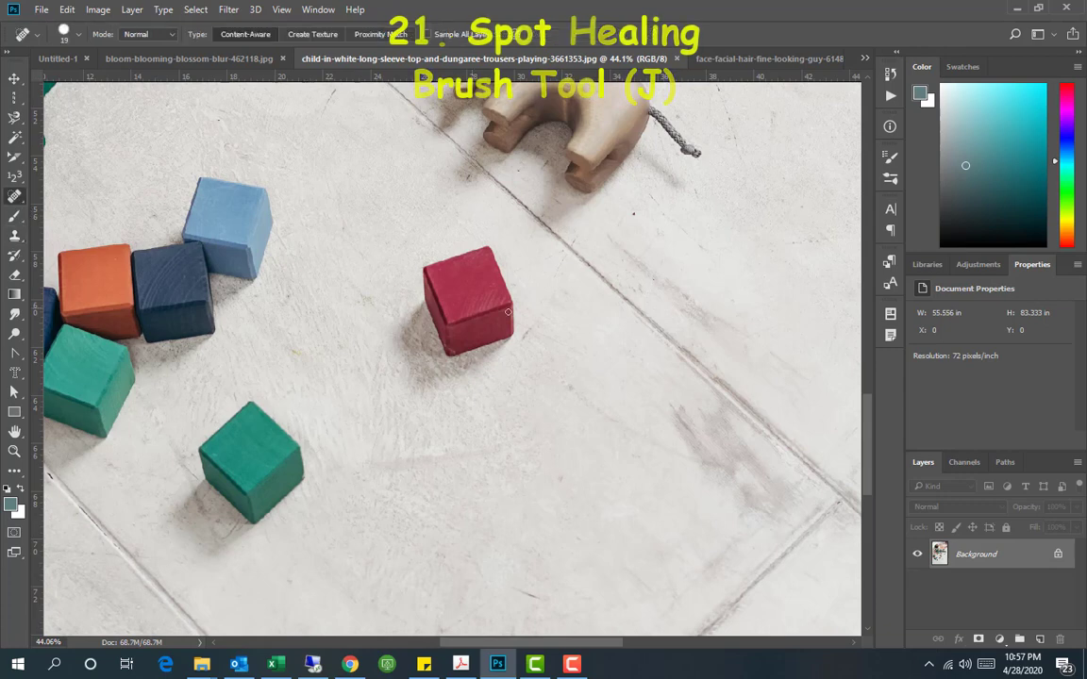
{"action": "scroll", "coordinate": [582, 461], "scroll_direction": "up", "scroll_amount": 3}
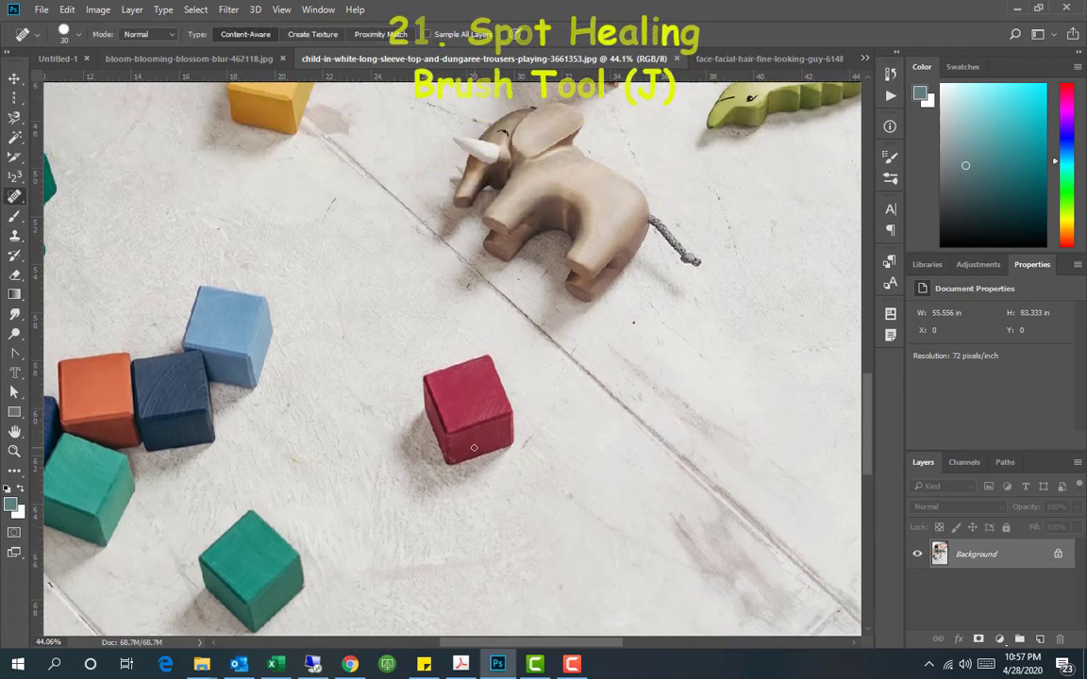
{"action": "key", "text": "bracketright"}
{"action": "key", "text": "bracketright"}
{"action": "key", "text": "bracketright"}
{"action": "key", "text": "bracketright"}
{"action": "key", "text": "bracketright"}
{"action": "key", "text": "bracketright"}
{"action": "key", "text": "bracketright"}
{"action": "key", "text": "bracketright"}
{"action": "key", "text": "bracketright"}
{"action": "key", "text": "bracketright"}
{"action": "key", "text": "bracketright"}
{"action": "key", "text": "bracketleft"}
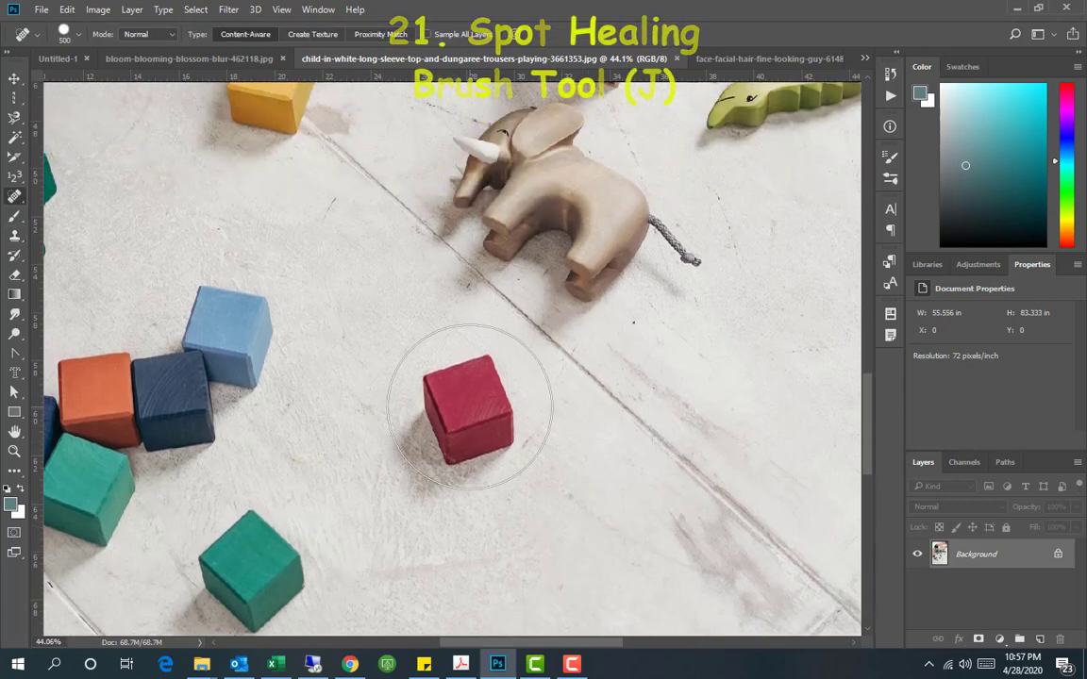
{"action": "left_click", "coordinate": [472, 404]}
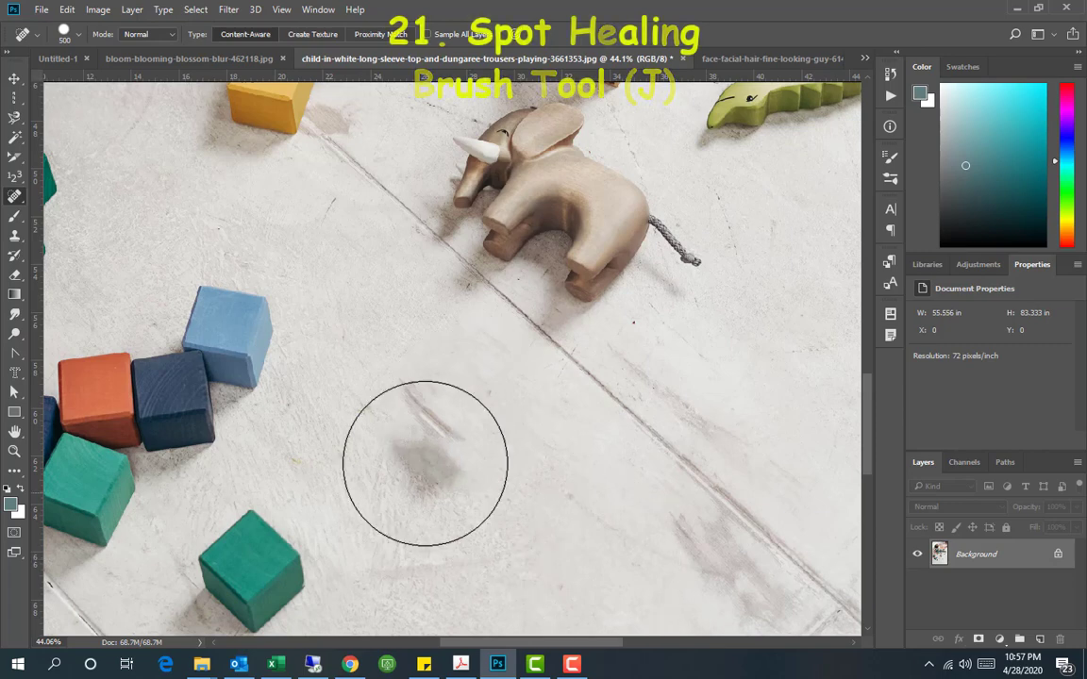
Heal away the lone green cube near the tile joint and clean up the smudges both cubes left on the floor
{"action": "left_click_drag", "start_coordinate": [269, 535], "coordinate": [316, 430]}
{"action": "left_click", "coordinate": [302, 451]}
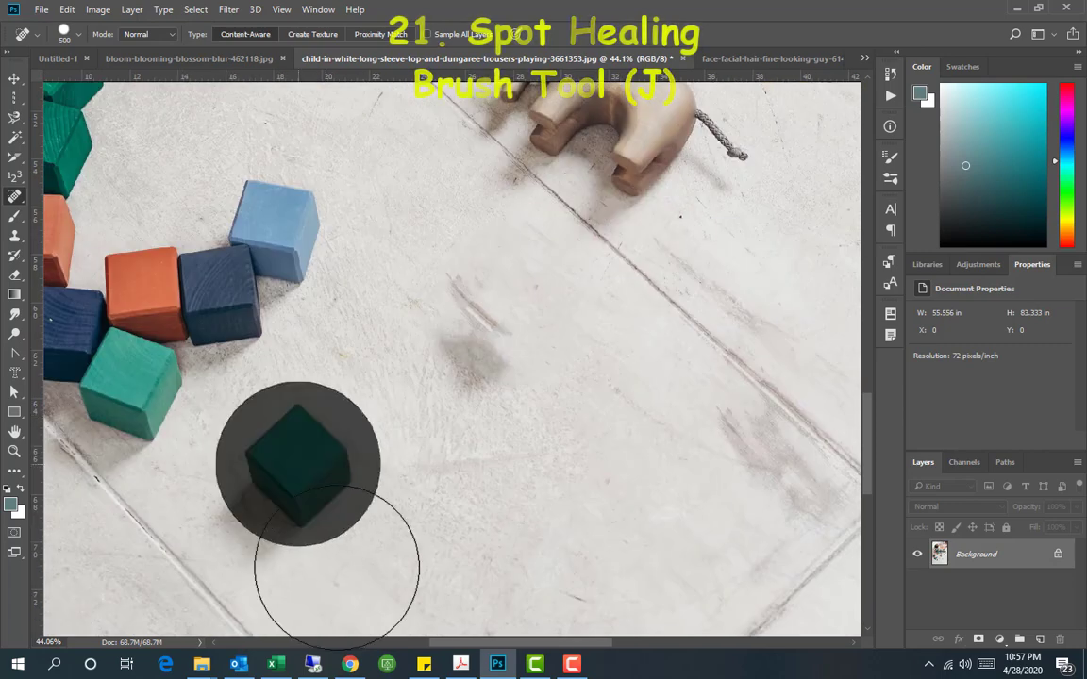
{"action": "left_click", "coordinate": [469, 342]}
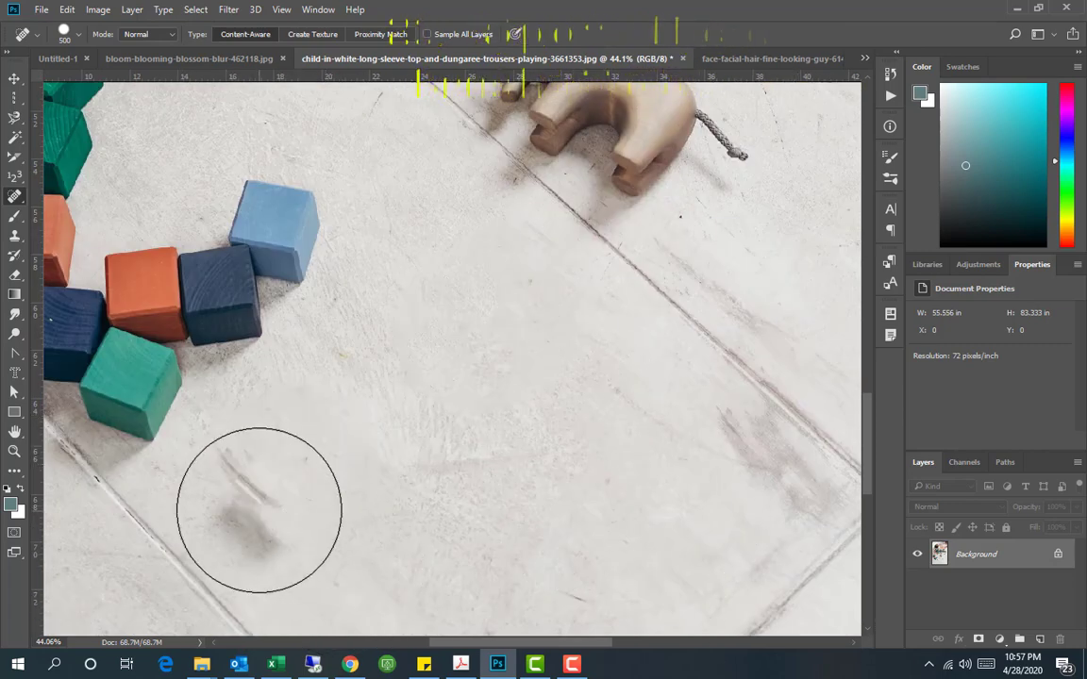
{"action": "left_click", "coordinate": [257, 508]}
Paint out the dark stains beside the diagonal tile joint with the Healing Brush, using clean floor as the source
{"action": "right_click", "coordinate": [15, 196]}
{"action": "left_click", "coordinate": [75, 188]}
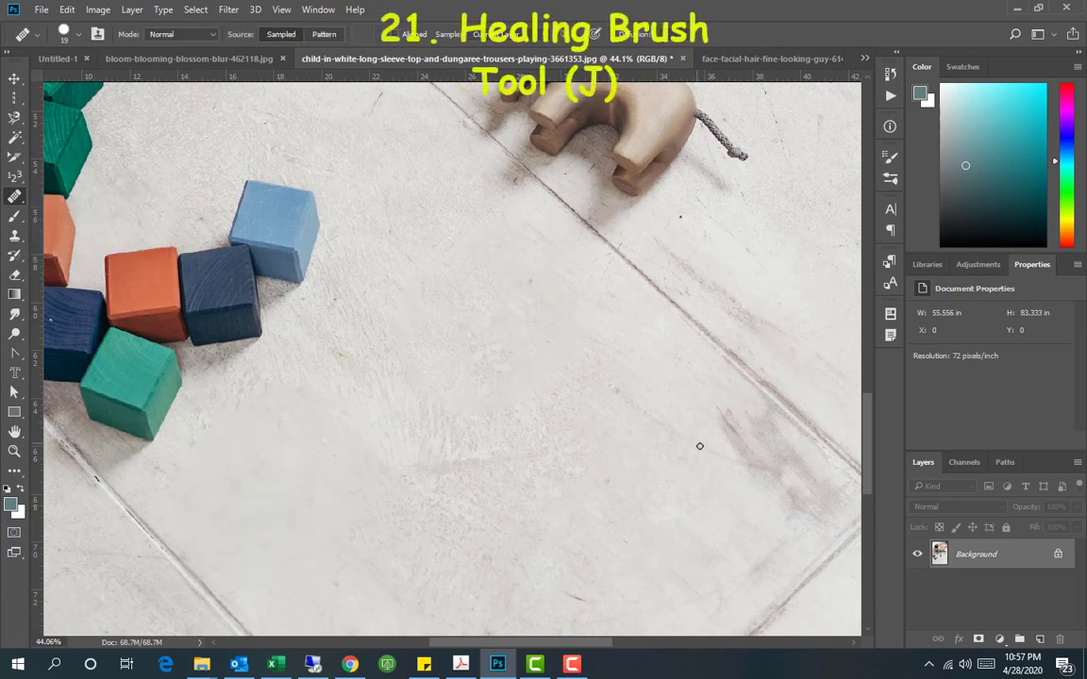
{"action": "left_click_drag", "start_coordinate": [699, 446], "coordinate": [547, 371]}
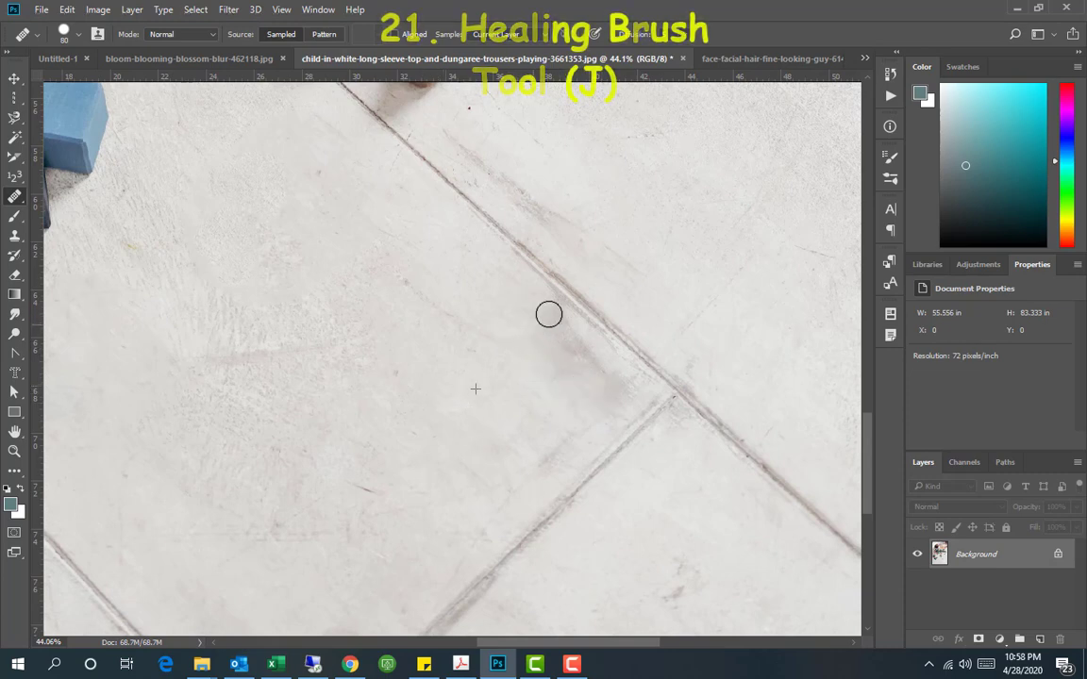
{"action": "mouse_move", "coordinate": [549, 314]}
{"action": "left_mouse_down"}
{"action": "mouse_move", "coordinate": [600, 368]}
{"action": "mouse_move", "coordinate": [548, 309]}
{"action": "mouse_move", "coordinate": [598, 389]}
{"action": "left_mouse_up"}
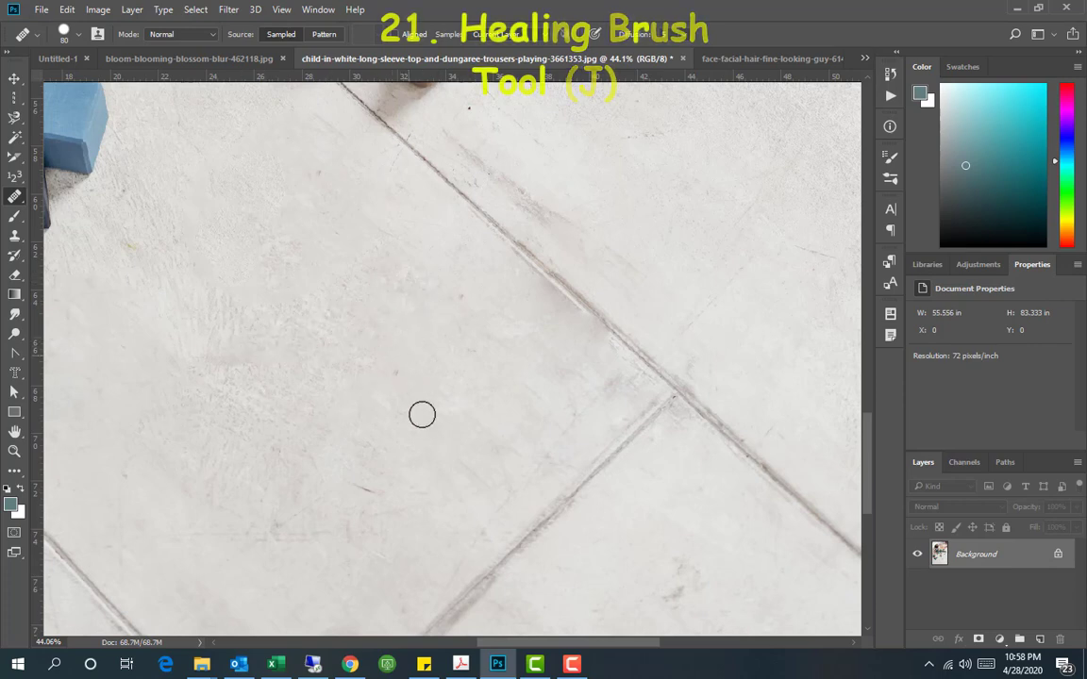
Outline the seagull with the Patch tool and patch it on Layer 0 with empty sky from above it
{"action": "right_click", "coordinate": [20, 198]}
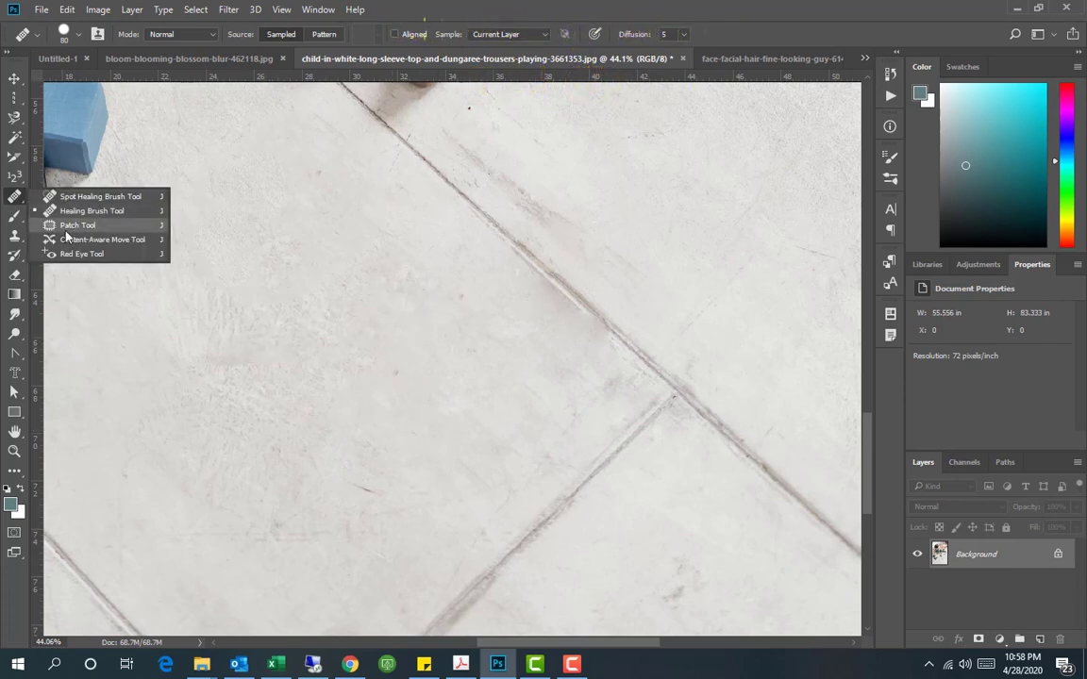
{"action": "left_click", "coordinate": [77, 225]}
{"action": "left_click_drag", "start_coordinate": [486, 262], "coordinate": [363, 289]}
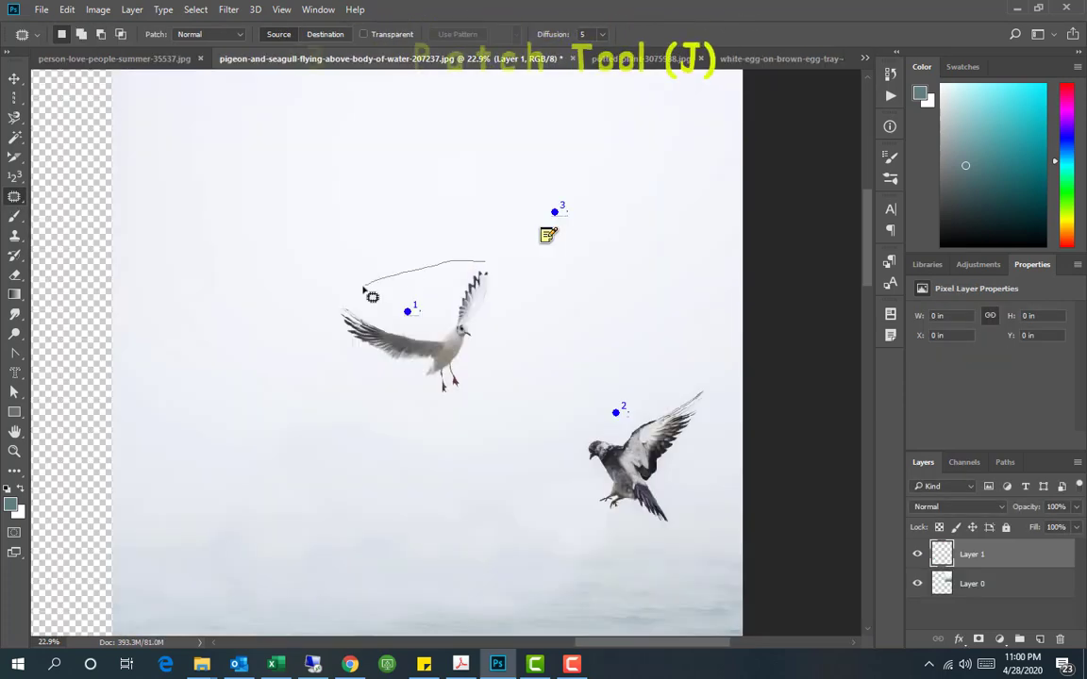
{"action": "left_click_drag", "start_coordinate": [495, 269], "coordinate": [486, 262]}
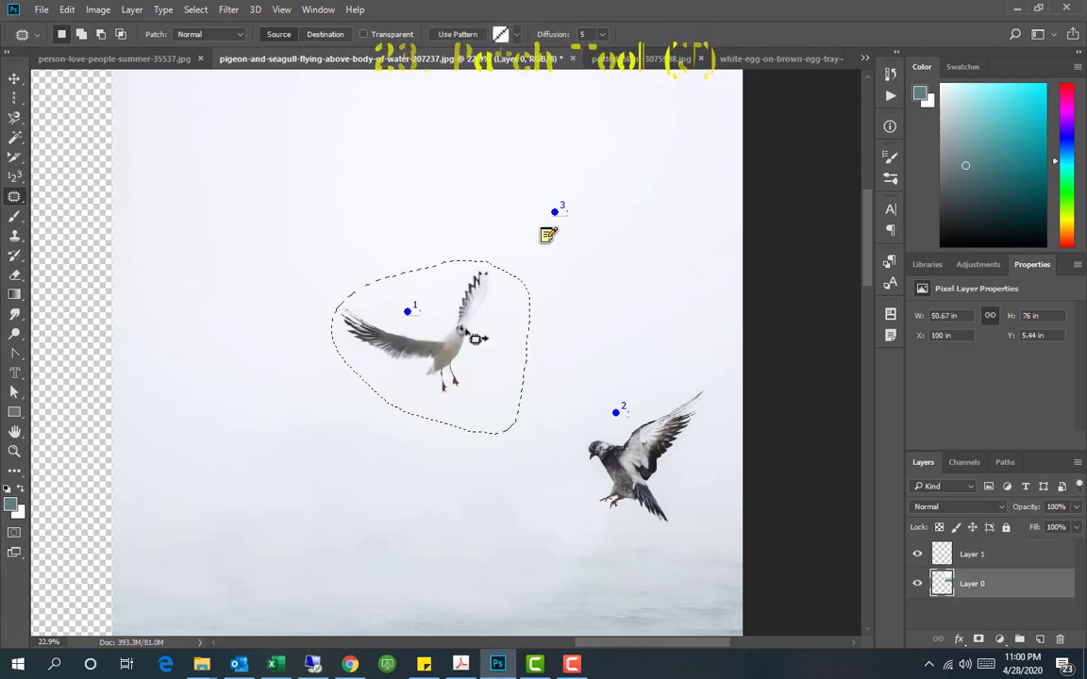
{"action": "left_click_drag", "start_coordinate": [459, 334], "coordinate": [345, 203]}
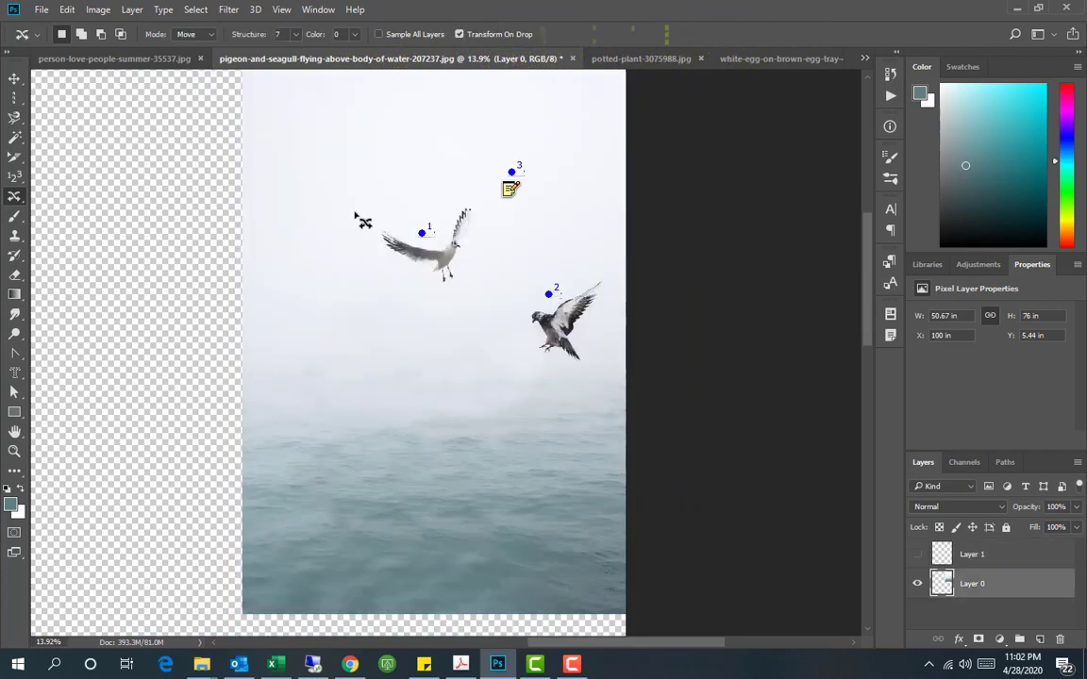
Outline the seagull and relocate it to the upper-left sky of the photo with the Content-Aware Move tool
{"action": "left_click_drag", "start_coordinate": [353, 212], "coordinate": [412, 188]}
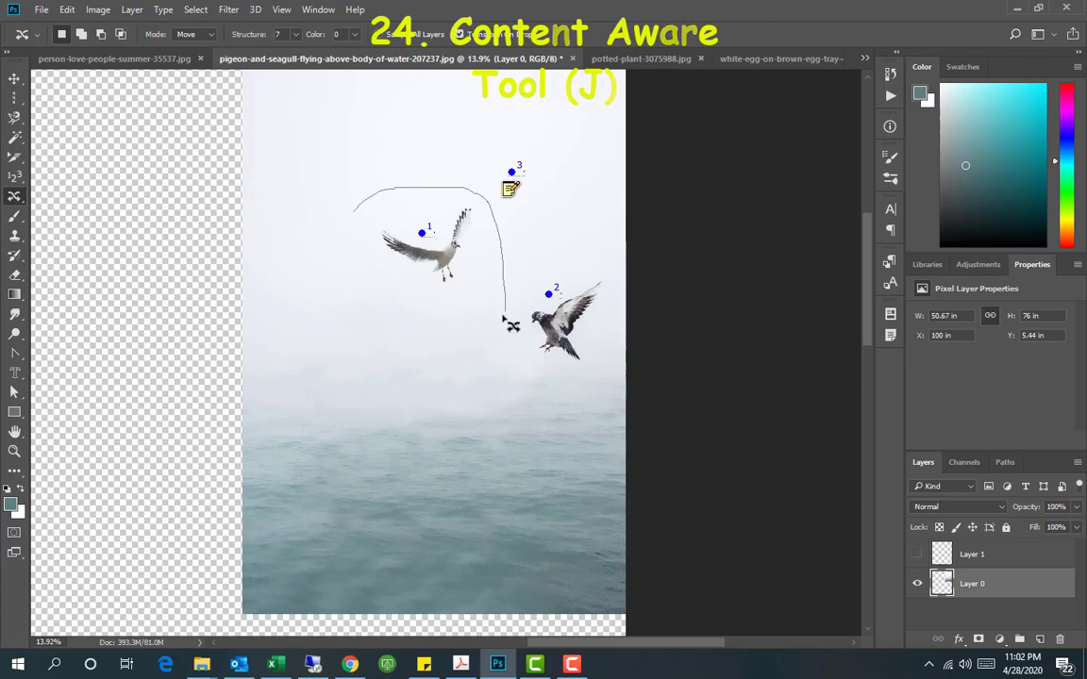
{"action": "left_click_drag", "start_coordinate": [357, 219], "coordinate": [354, 213]}
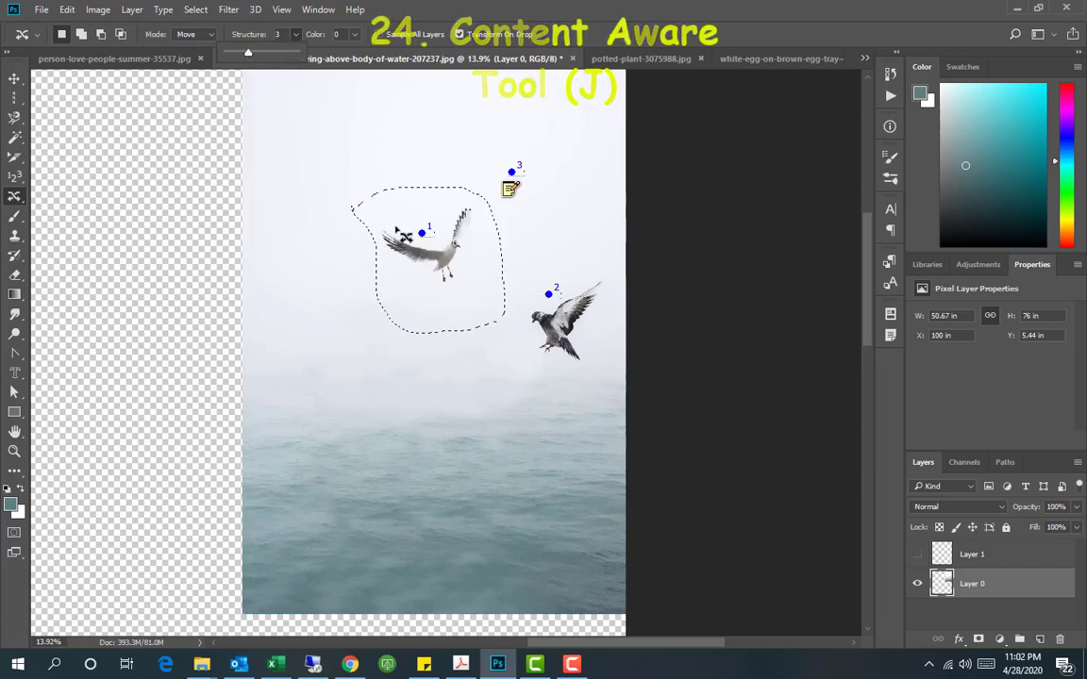
{"action": "left_click_drag", "start_coordinate": [434, 272], "coordinate": [337, 164]}
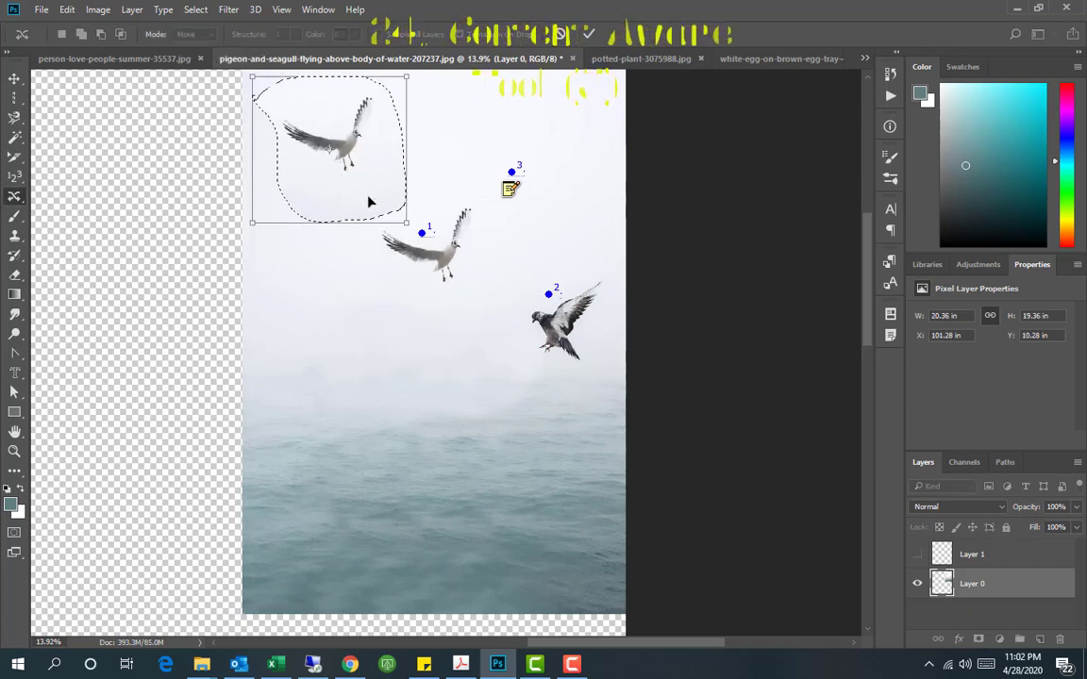
{"action": "key", "text": "Return"}
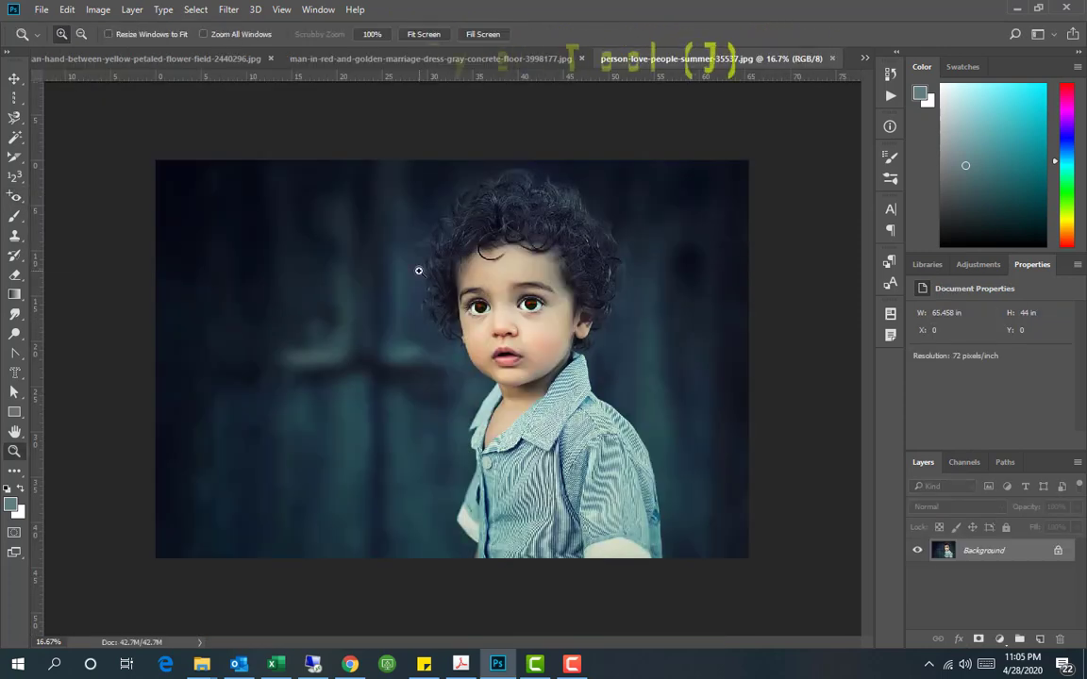
Remove the red reflections from both of the boy's eyes with the Red Eye tool
{"action": "left_click_drag", "start_coordinate": [419, 271], "coordinate": [617, 363]}
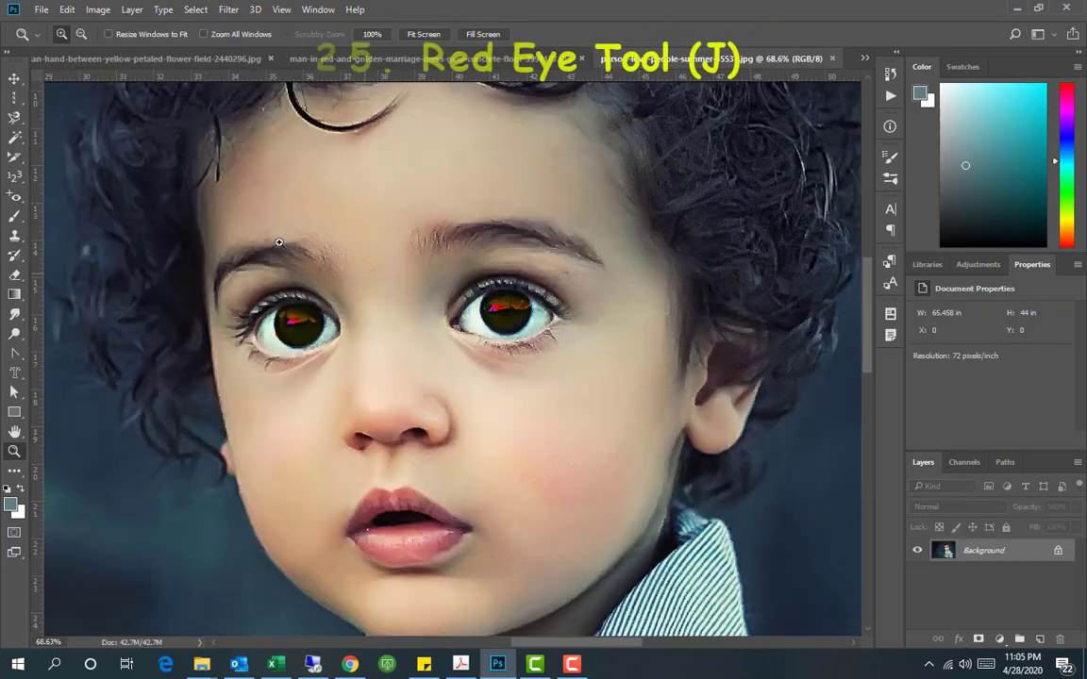
{"action": "left_click_drag", "start_coordinate": [204, 200], "coordinate": [591, 465]}
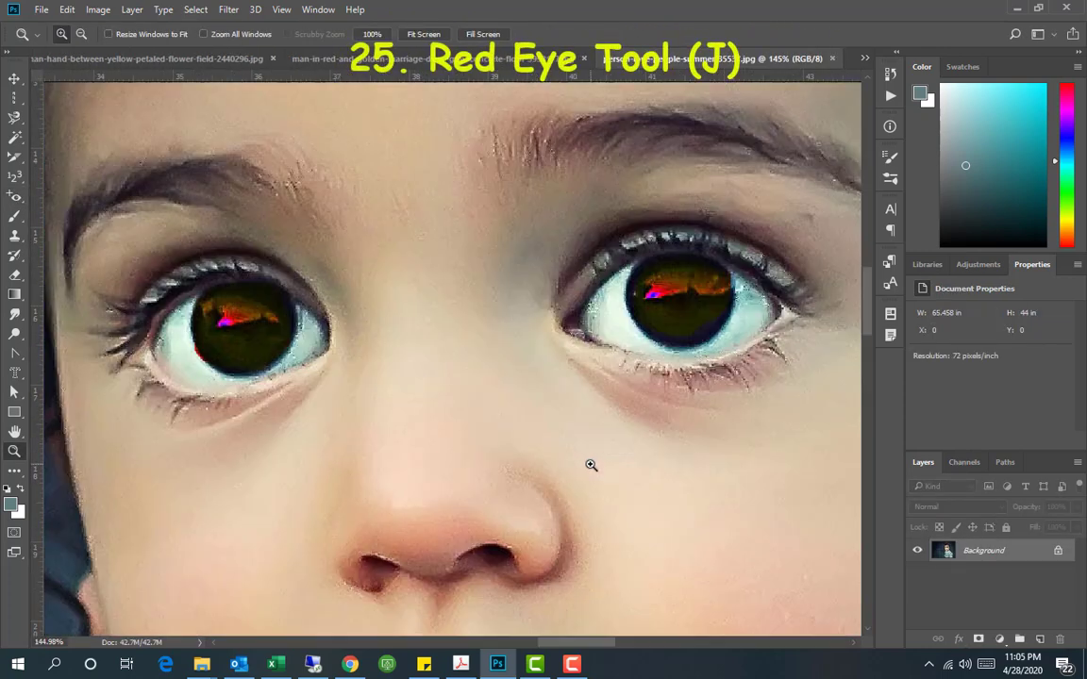
{"action": "left_click", "coordinate": [14, 198]}
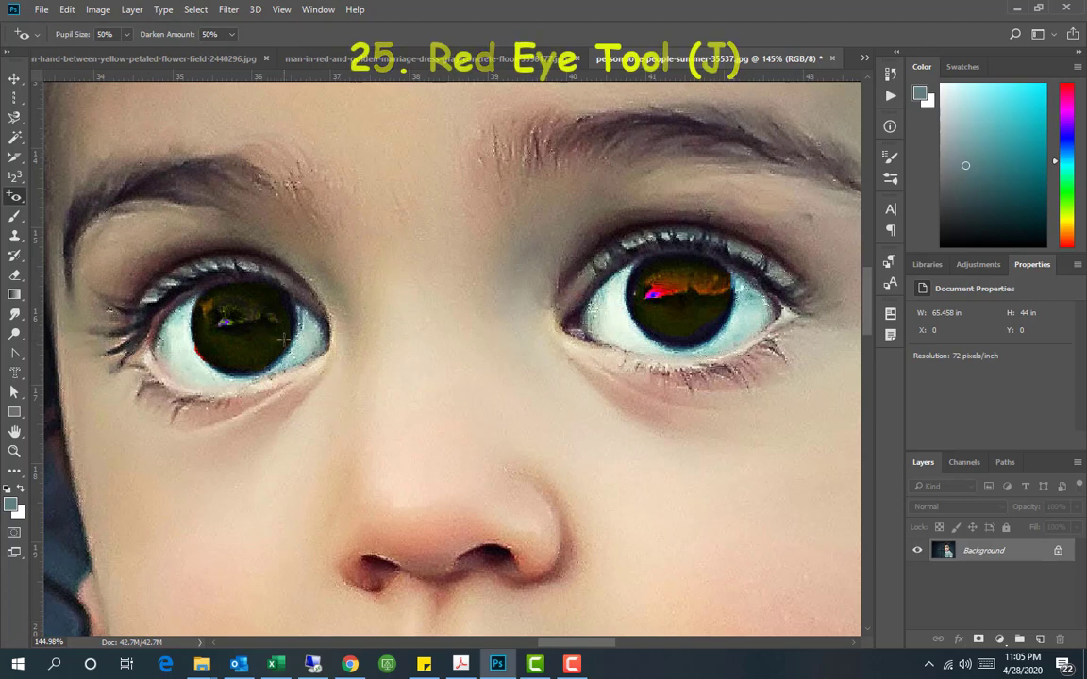
{"action": "left_click", "coordinate": [661, 283]}
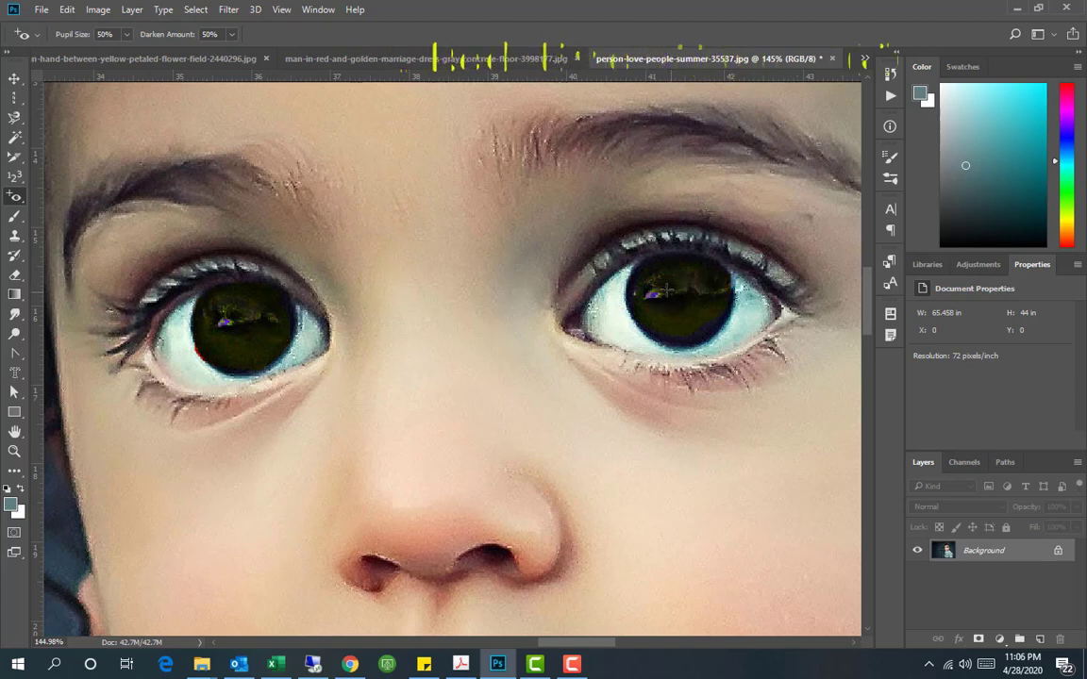
Paint two soft gray-green horizontal strokes on the white area beside the bird photo with the Brush tool
{"action": "right_click", "coordinate": [15, 216]}
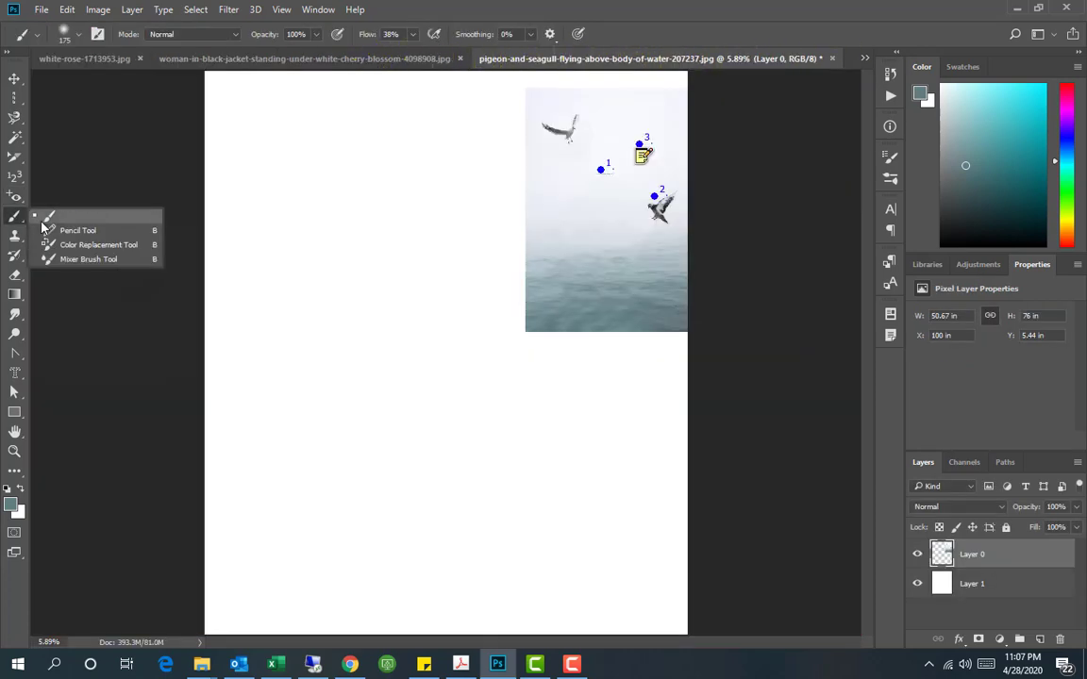
{"action": "left_click", "coordinate": [43, 217]}
{"action": "left_click_drag", "start_coordinate": [278, 219], "coordinate": [408, 223]}
{"action": "left_click_drag", "start_coordinate": [266, 282], "coordinate": [408, 275]}
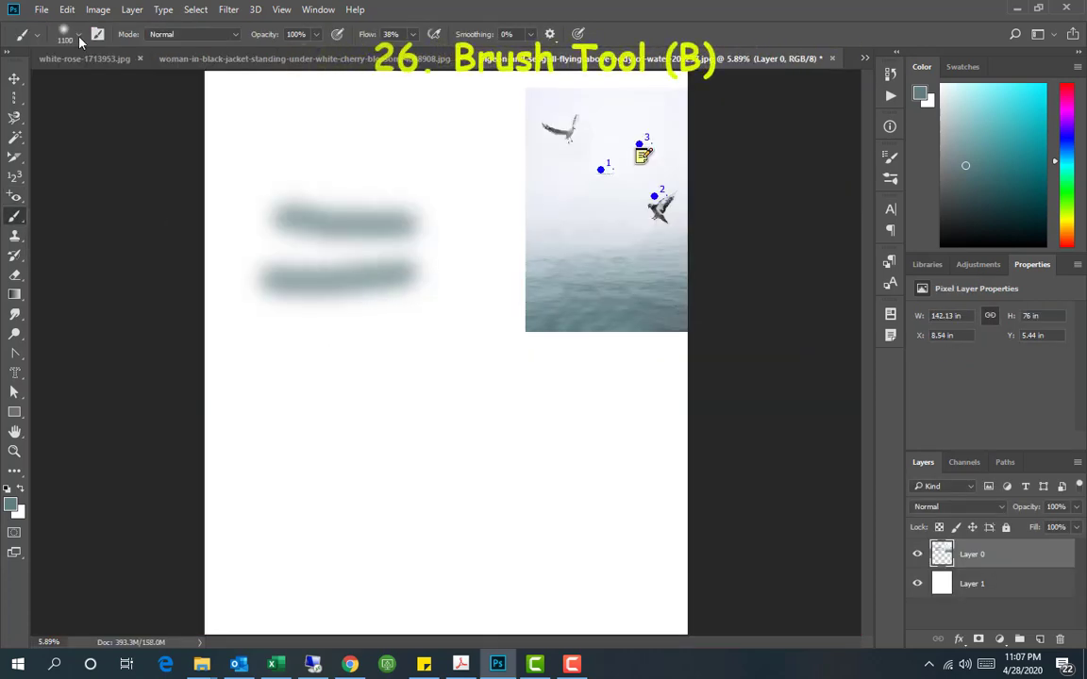
Paint a thick black stroke above the soft strokes with the KYLE Bonus Chunky Charcoal brush
{"action": "left_click", "coordinate": [71, 34]}
{"action": "left_click", "coordinate": [115, 248]}
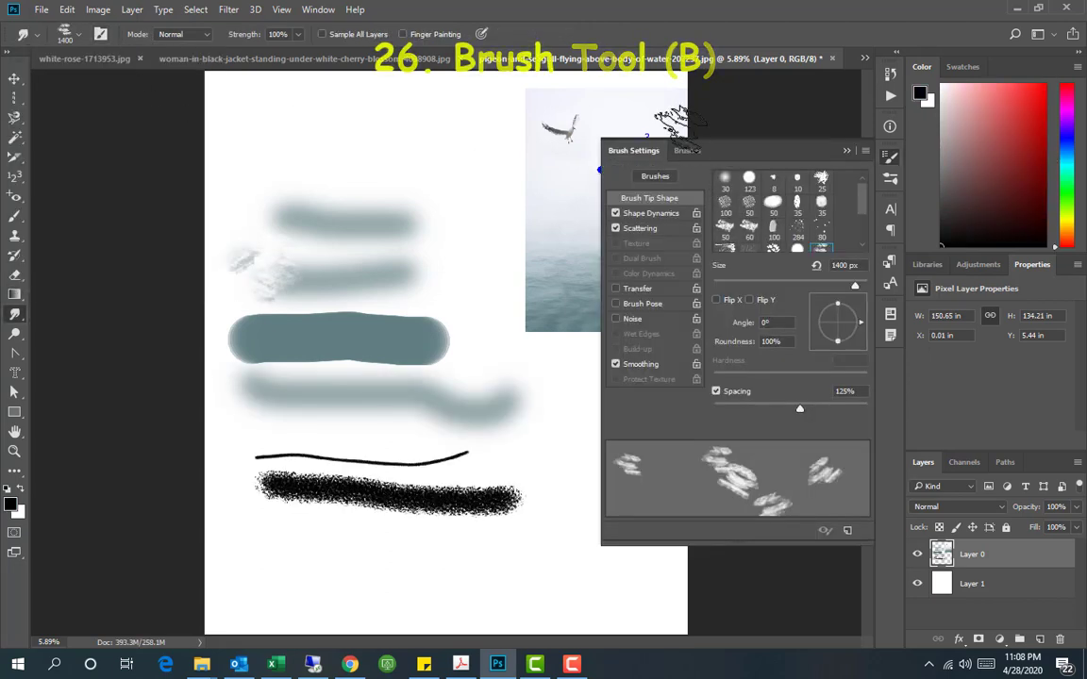
{"action": "left_click", "coordinate": [688, 150]}
{"action": "key", "text": "b"}
{"action": "left_click_drag", "start_coordinate": [311, 146], "coordinate": [401, 149]}
Change the foreground color to violet-blue and paint a wide charcoal stroke below the black ones
{"action": "left_click", "coordinate": [10, 505]}
{"action": "left_click", "coordinate": [302, 336]}
{"action": "left_click", "coordinate": [393, 392]}
{"action": "left_click", "coordinate": [297, 327]}
{"action": "left_click", "coordinate": [527, 319]}
{"action": "left_click_drag", "start_coordinate": [295, 551], "coordinate": [504, 563]}
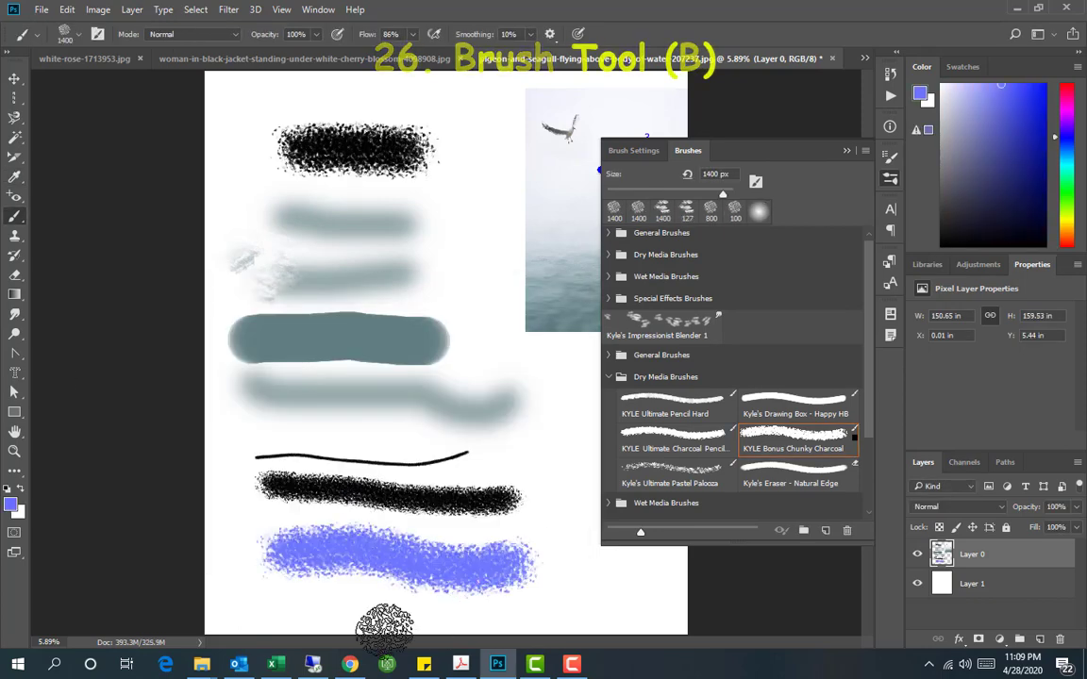
Choose the second Kyle's Spatter brush in the Special Effects Brushes group and paint violet-blue splatter across the strokes on the canvas
{"action": "scroll", "coordinate": [735, 450], "scroll_direction": "down", "scroll_amount": 3}
{"action": "scroll", "coordinate": [735, 450], "scroll_direction": "down", "scroll_amount": 2}
{"action": "left_click", "coordinate": [797, 415]}
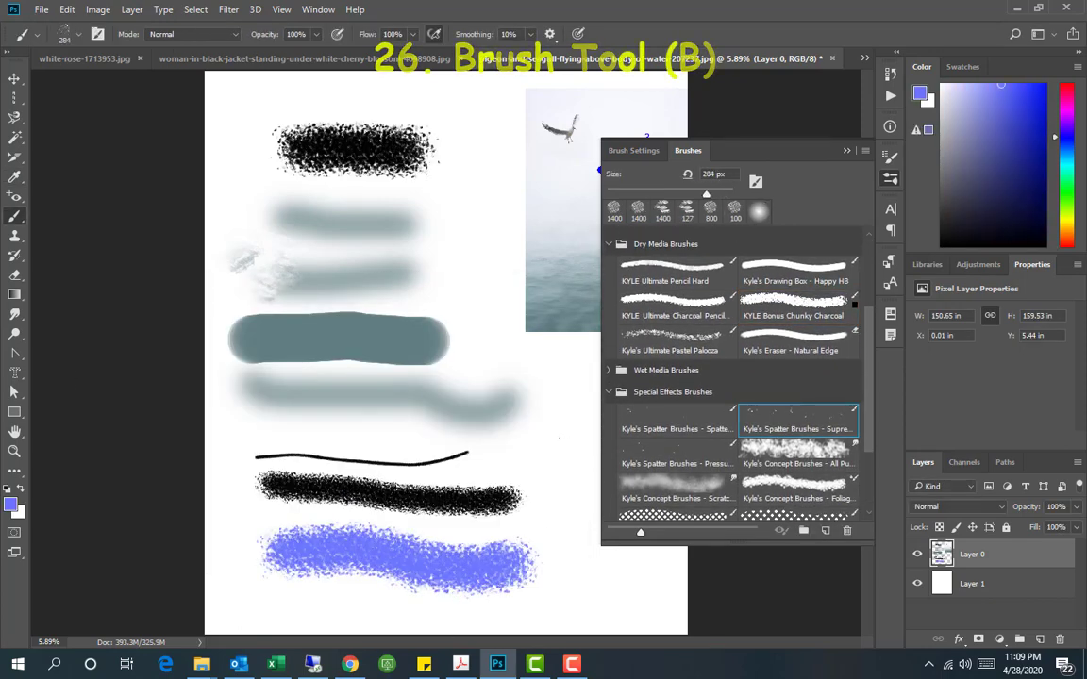
{"action": "mouse_move", "coordinate": [566, 439]}
{"action": "left_mouse_down"}
{"action": "mouse_move", "coordinate": [452, 311]}
{"action": "mouse_move", "coordinate": [368, 189]}
{"action": "left_mouse_up"}
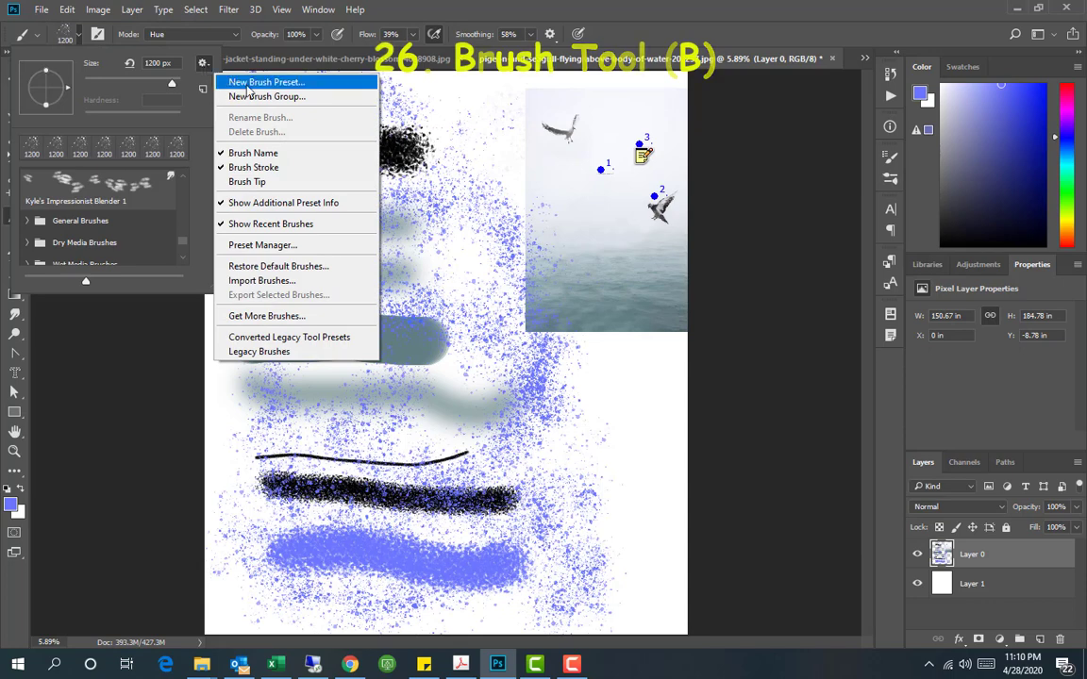
Open the Import Brushes dialog from the brush preset options
{"action": "left_click", "coordinate": [200, 62]}
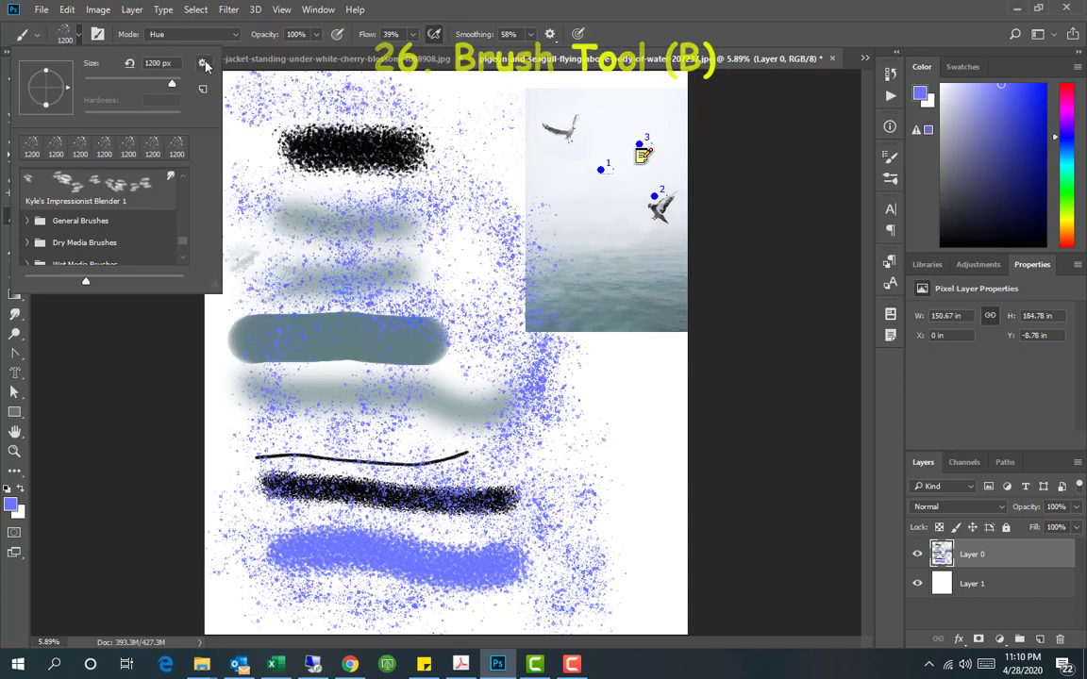
{"action": "left_click", "coordinate": [200, 61]}
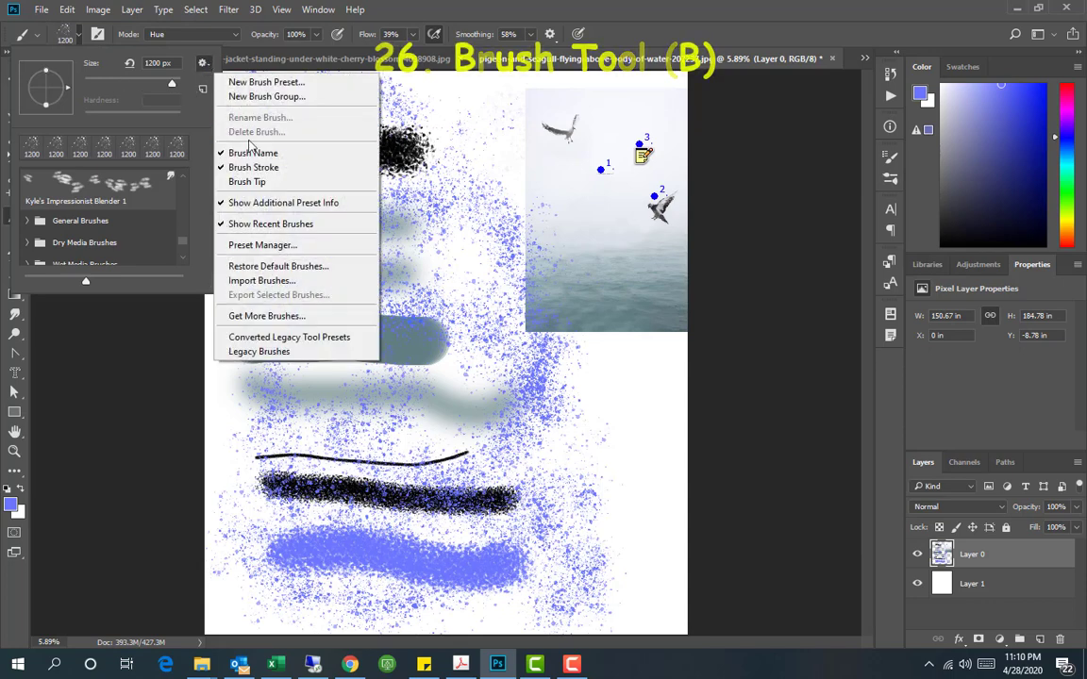
{"action": "left_click", "coordinate": [262, 281]}
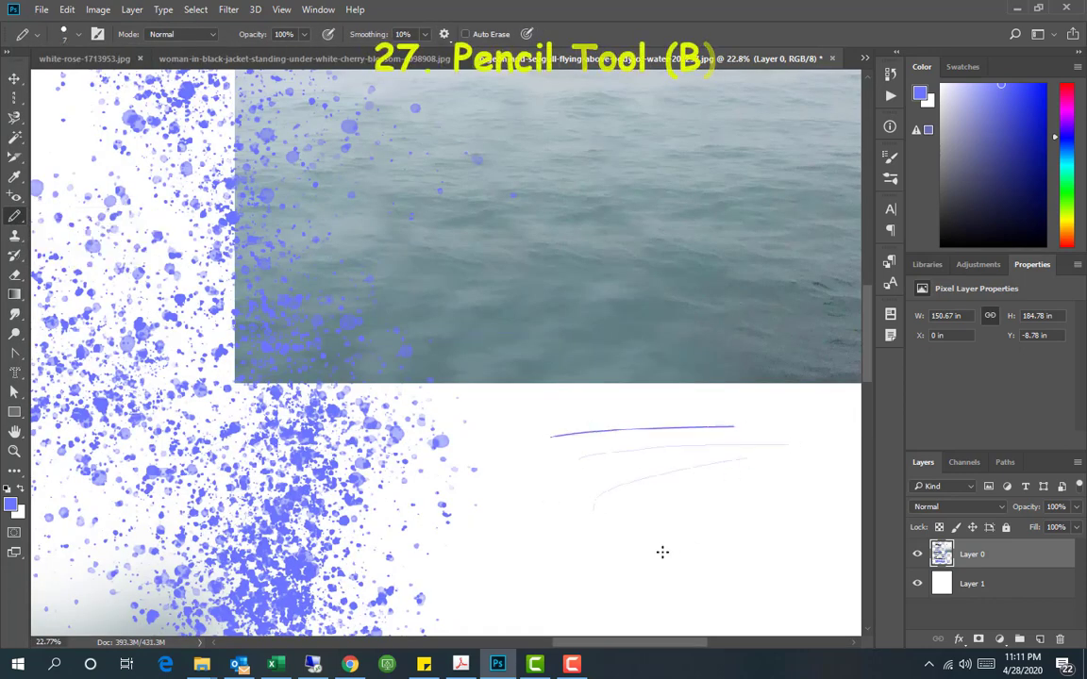
Draw several thin violet-blue freehand lines on the white area below the bird photo with the Pencil tool, and choose another brush preset
{"action": "left_click_drag", "start_coordinate": [536, 524], "coordinate": [719, 492]}
{"action": "left_click_drag", "start_coordinate": [581, 551], "coordinate": [668, 514]}
{"action": "mouse_move", "coordinate": [582, 430]}
{"action": "left_mouse_down"}
{"action": "mouse_move", "coordinate": [706, 570]}
{"action": "mouse_move", "coordinate": [567, 461]}
{"action": "left_mouse_up"}
{"action": "left_click", "coordinate": [79, 35]}
{"action": "scroll", "coordinate": [95, 222], "scroll_direction": "up", "scroll_amount": 2}
{"action": "left_click", "coordinate": [102, 196]}
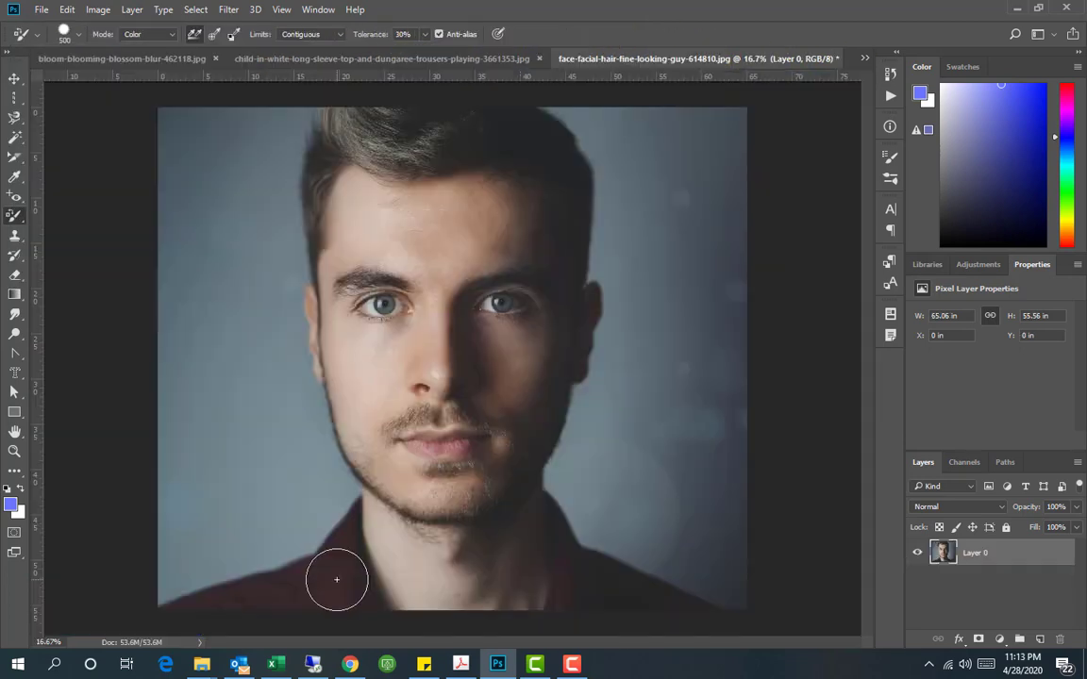
Paint the shoulder of the man's dark red shirt blue with the Color Replacement tool
{"action": "mouse_move", "coordinate": [344, 560]}
{"action": "left_mouse_down"}
{"action": "mouse_move", "coordinate": [318, 582]}
{"action": "mouse_move", "coordinate": [236, 600]}
{"action": "left_mouse_up"}
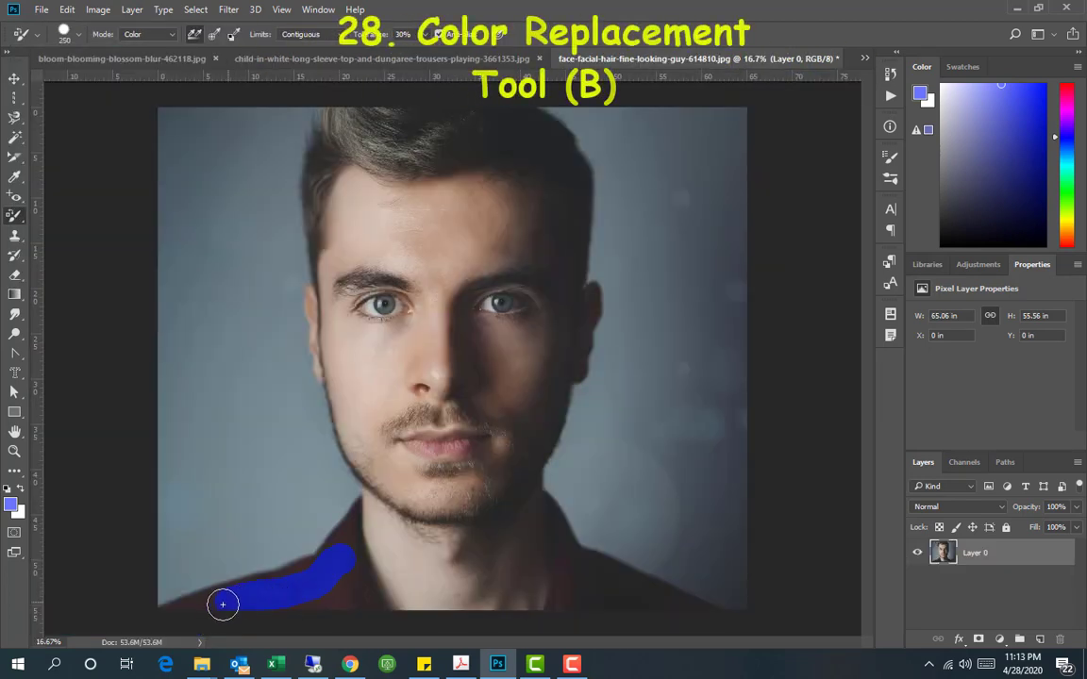
{"action": "mouse_move", "coordinate": [159, 615]}
{"action": "left_mouse_down"}
{"action": "mouse_move", "coordinate": [302, 602]}
{"action": "mouse_move", "coordinate": [220, 598]}
{"action": "mouse_move", "coordinate": [317, 569]}
{"action": "mouse_move", "coordinate": [352, 519]}
{"action": "mouse_move", "coordinate": [363, 600]}
{"action": "mouse_move", "coordinate": [350, 571]}
{"action": "mouse_move", "coordinate": [277, 601]}
{"action": "mouse_move", "coordinate": [330, 602]}
{"action": "mouse_move", "coordinate": [272, 601]}
{"action": "mouse_move", "coordinate": [321, 564]}
{"action": "mouse_move", "coordinate": [196, 592]}
{"action": "mouse_move", "coordinate": [281, 607]}
{"action": "left_mouse_up"}
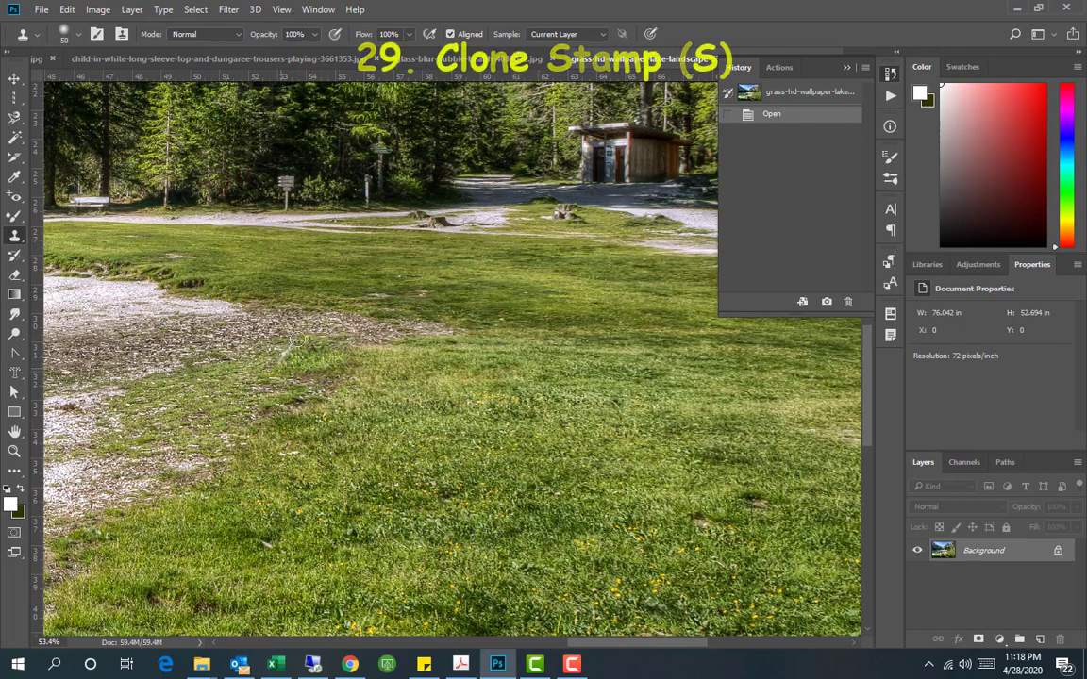
Clone grass over the white rock, and use the Pattern Stamp to paint a striped stroke and a large gray patterned patch on the meadow
{"action": "left_click_drag", "start_coordinate": [319, 361], "coordinate": [501, 397]}
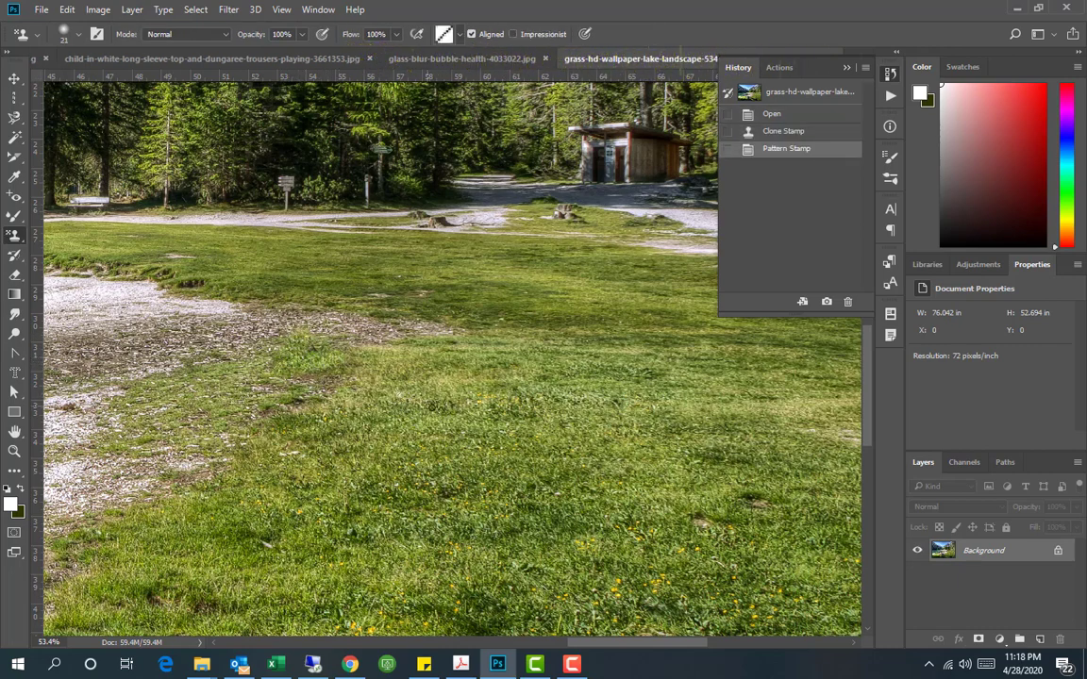
{"action": "left_click_drag", "start_coordinate": [433, 411], "coordinate": [287, 448]}
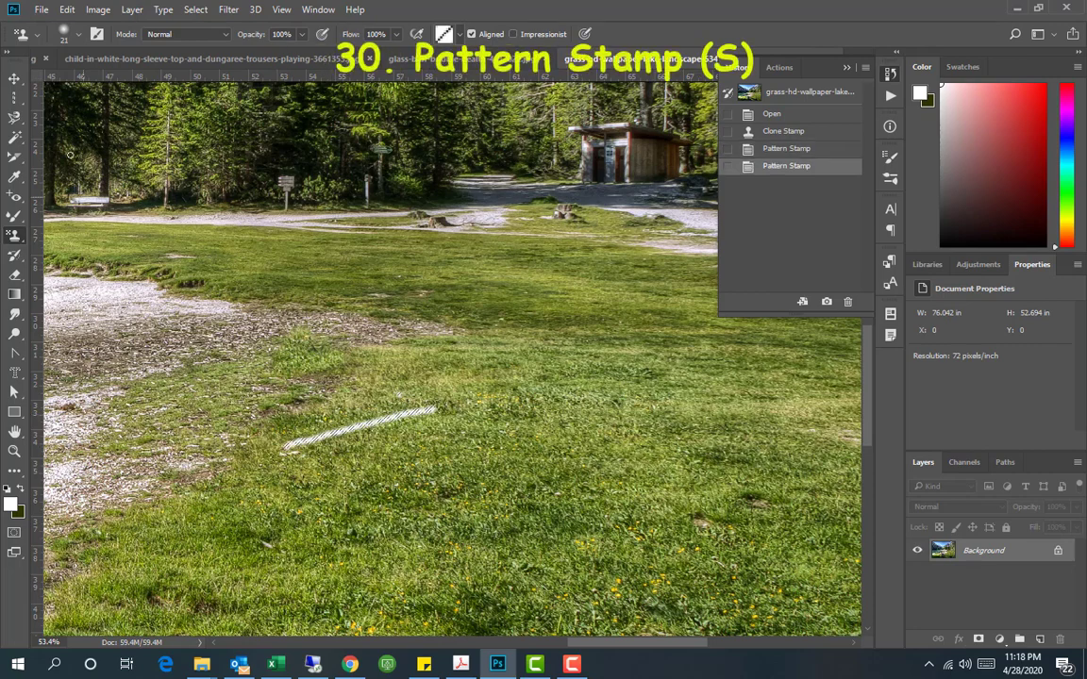
{"action": "left_click", "coordinate": [80, 36]}
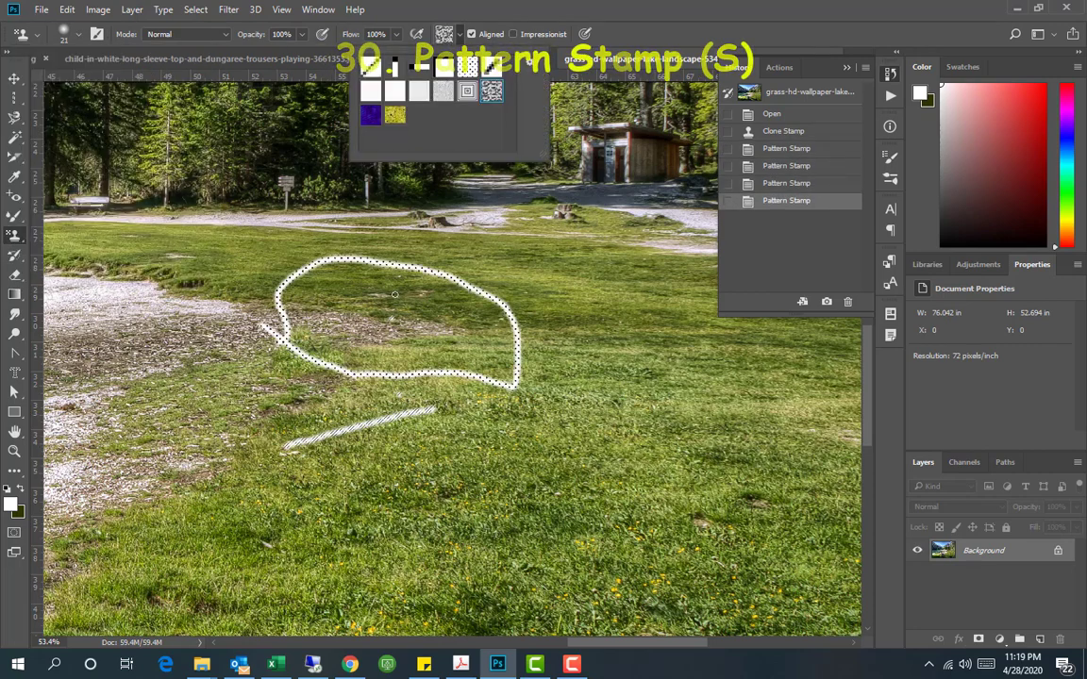
{"action": "mouse_move", "coordinate": [429, 321]}
{"action": "left_mouse_down"}
{"action": "mouse_move", "coordinate": [430, 391]}
{"action": "mouse_move", "coordinate": [217, 358]}
{"action": "mouse_move", "coordinate": [378, 287]}
{"action": "left_mouse_up"}
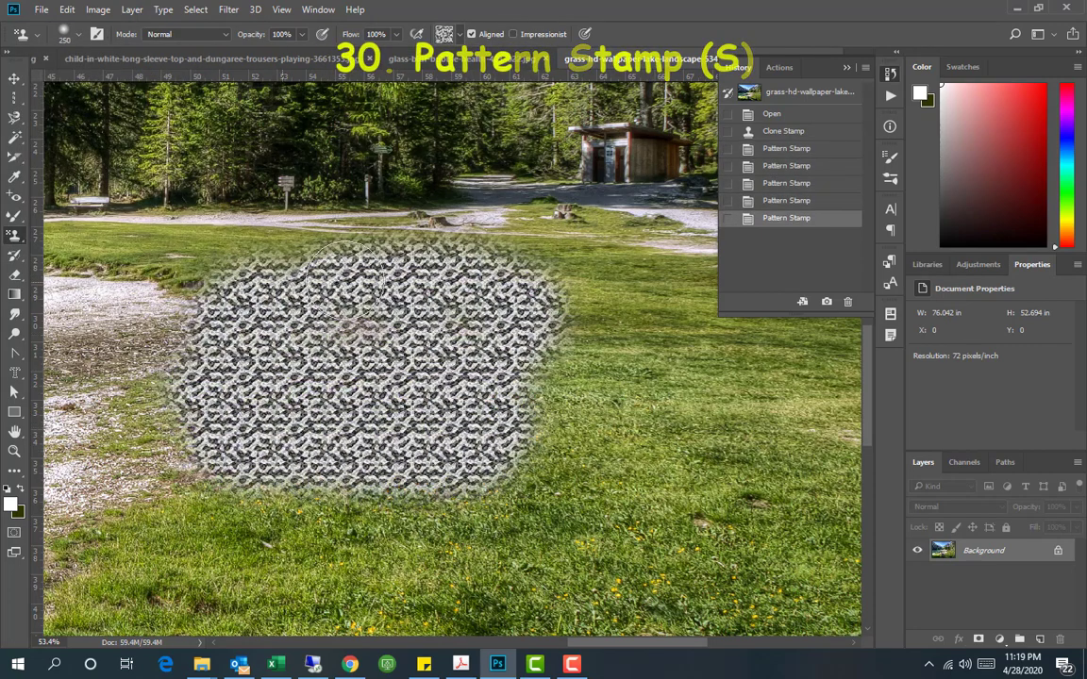
Replace the current Pattern Stamp patterns with the Artist Surfaces set
{"action": "left_click", "coordinate": [457, 34]}
{"action": "left_click", "coordinate": [537, 62]}
{"action": "left_click", "coordinate": [578, 366]}
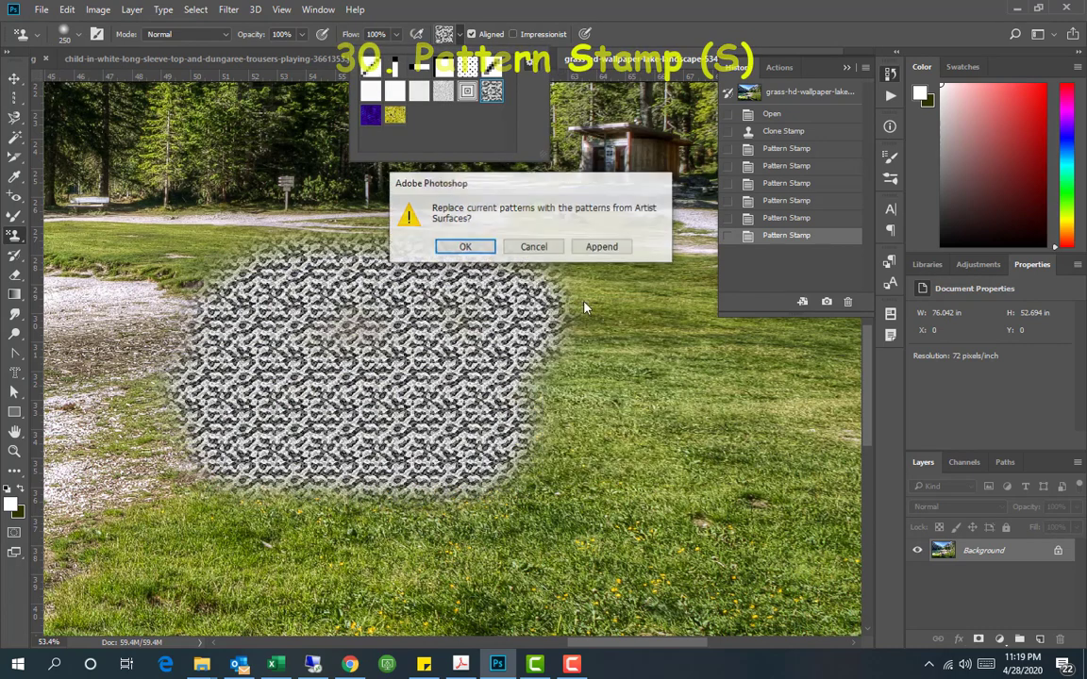
{"action": "left_click", "coordinate": [472, 247]}
Stamp a white textured stroke beside the gray patch, and cover the patch with the red stone pattern
{"action": "left_click", "coordinate": [443, 115]}
{"action": "left_click_drag", "start_coordinate": [391, 309], "coordinate": [585, 388]}
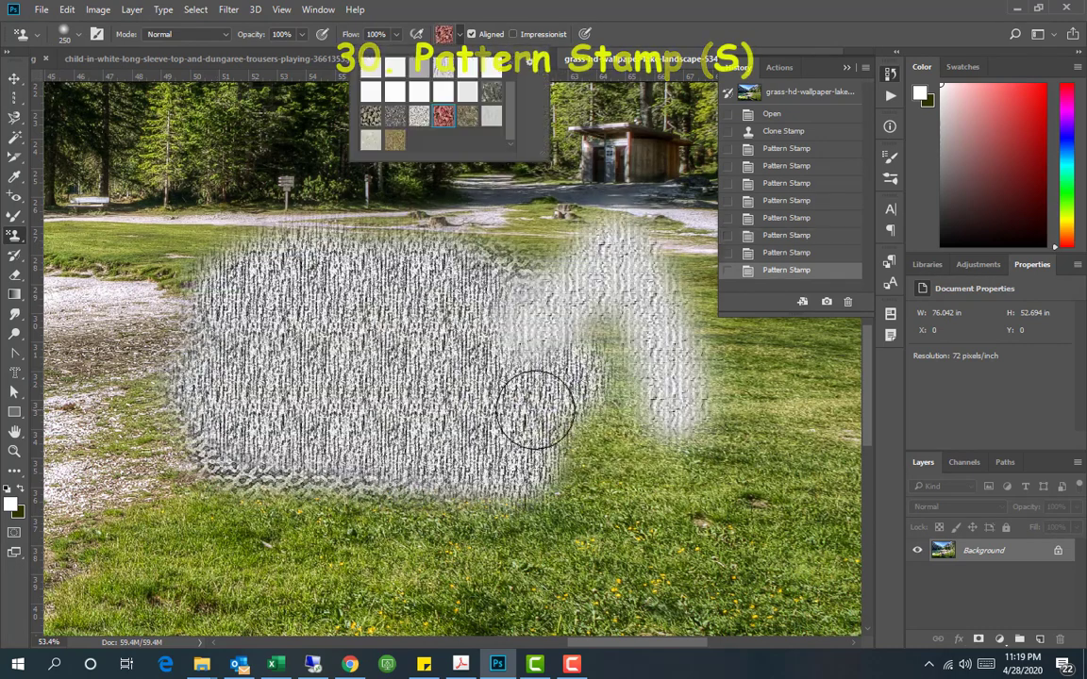
{"action": "mouse_move", "coordinate": [536, 409]}
{"action": "left_mouse_down"}
{"action": "mouse_move", "coordinate": [453, 383]}
{"action": "mouse_move", "coordinate": [427, 273]}
{"action": "mouse_move", "coordinate": [187, 366]}
{"action": "mouse_move", "coordinate": [555, 382]}
{"action": "left_mouse_up"}
Paint over the red patterned patch with the History Brush to restore the original meadow
{"action": "key", "text": "y"}
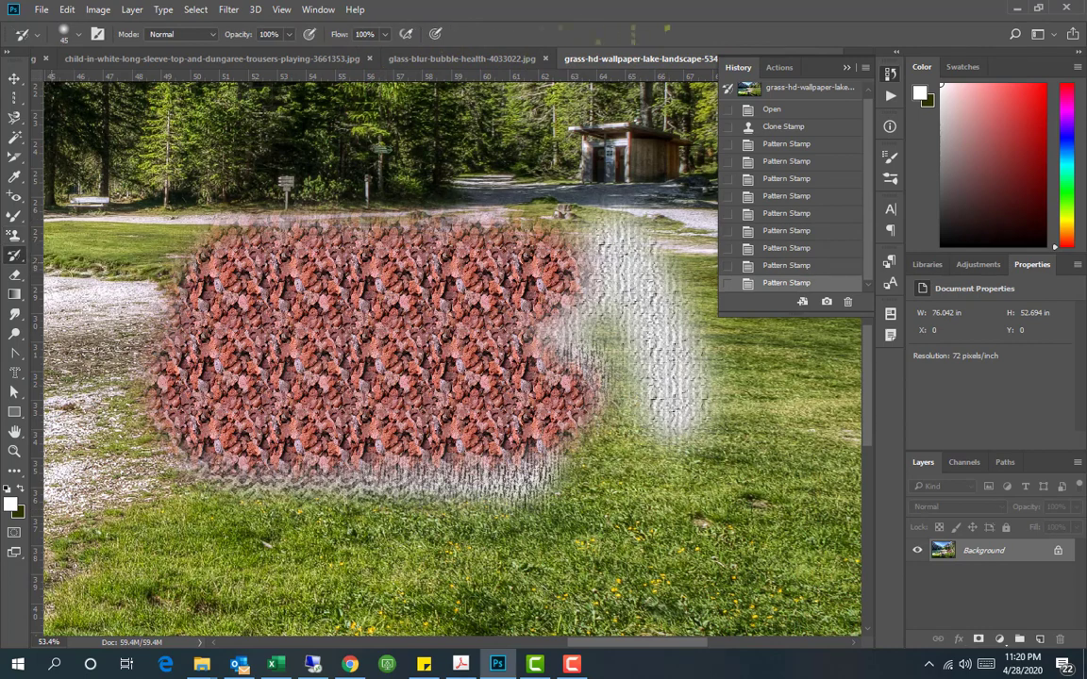
{"action": "mouse_move", "coordinate": [359, 368]}
{"action": "left_mouse_down"}
{"action": "mouse_move", "coordinate": [514, 415]}
{"action": "mouse_move", "coordinate": [311, 444]}
{"action": "mouse_move", "coordinate": [212, 405]}
{"action": "mouse_move", "coordinate": [184, 439]}
{"action": "mouse_move", "coordinate": [141, 340]}
{"action": "mouse_move", "coordinate": [188, 306]}
{"action": "mouse_move", "coordinate": [208, 248]}
{"action": "mouse_move", "coordinate": [378, 226]}
{"action": "mouse_move", "coordinate": [307, 238]}
{"action": "mouse_move", "coordinate": [355, 219]}
{"action": "mouse_move", "coordinate": [250, 312]}
{"action": "mouse_move", "coordinate": [315, 392]}
{"action": "mouse_move", "coordinate": [261, 316]}
{"action": "mouse_move", "coordinate": [378, 264]}
{"action": "mouse_move", "coordinate": [417, 298]}
{"action": "left_mouse_up"}
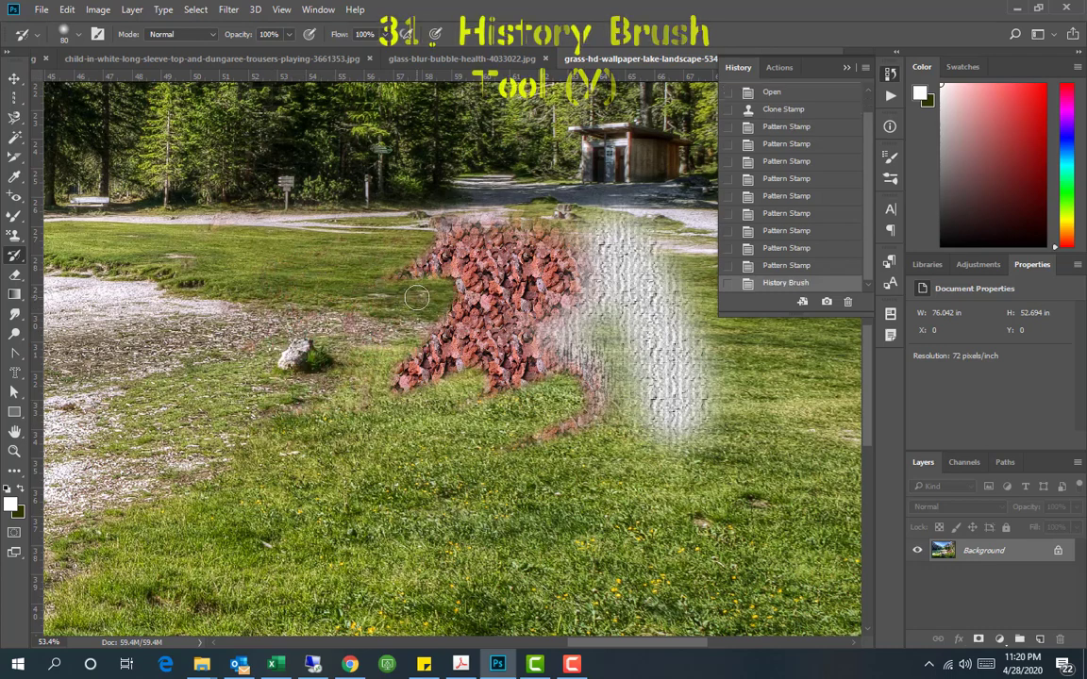
{"action": "left_click_drag", "start_coordinate": [531, 289], "coordinate": [453, 283]}
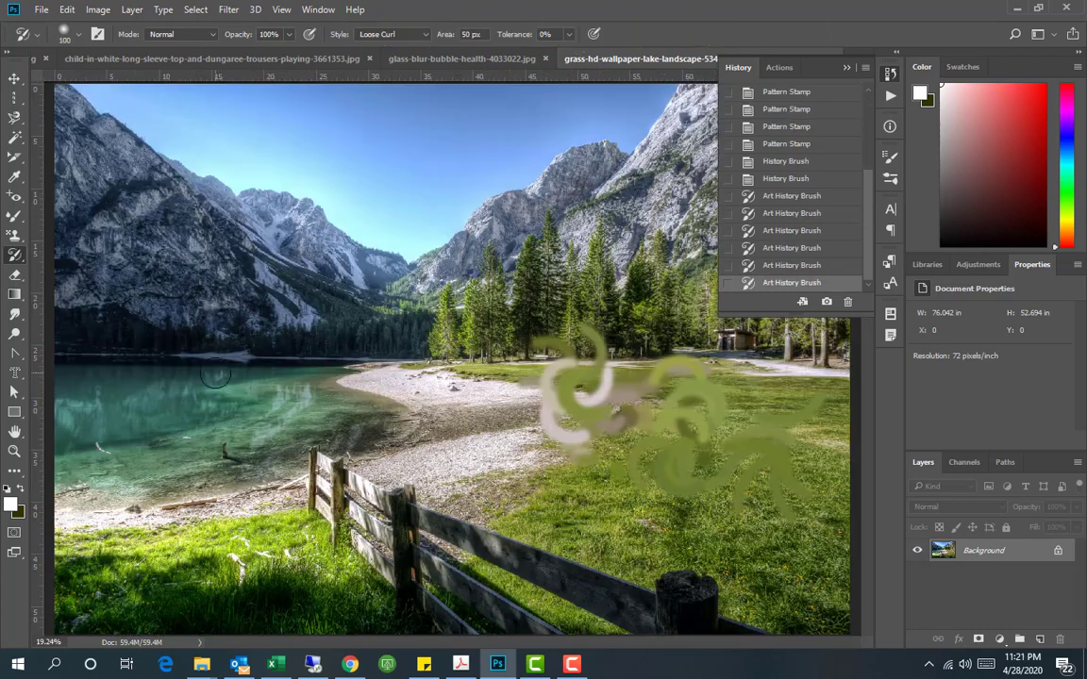
Paint Loose Curl strokes over the lake, shore, sky and meadow with the Art History Brush
{"action": "mouse_move", "coordinate": [189, 349]}
{"action": "left_mouse_down"}
{"action": "mouse_move", "coordinate": [139, 381]}
{"action": "mouse_move", "coordinate": [230, 451]}
{"action": "left_mouse_up"}
{"action": "mouse_move", "coordinate": [263, 367]}
{"action": "left_mouse_down"}
{"action": "mouse_move", "coordinate": [288, 351]}
{"action": "mouse_move", "coordinate": [330, 355]}
{"action": "left_mouse_up"}
{"action": "left_click_drag", "start_coordinate": [452, 413], "coordinate": [465, 345]}
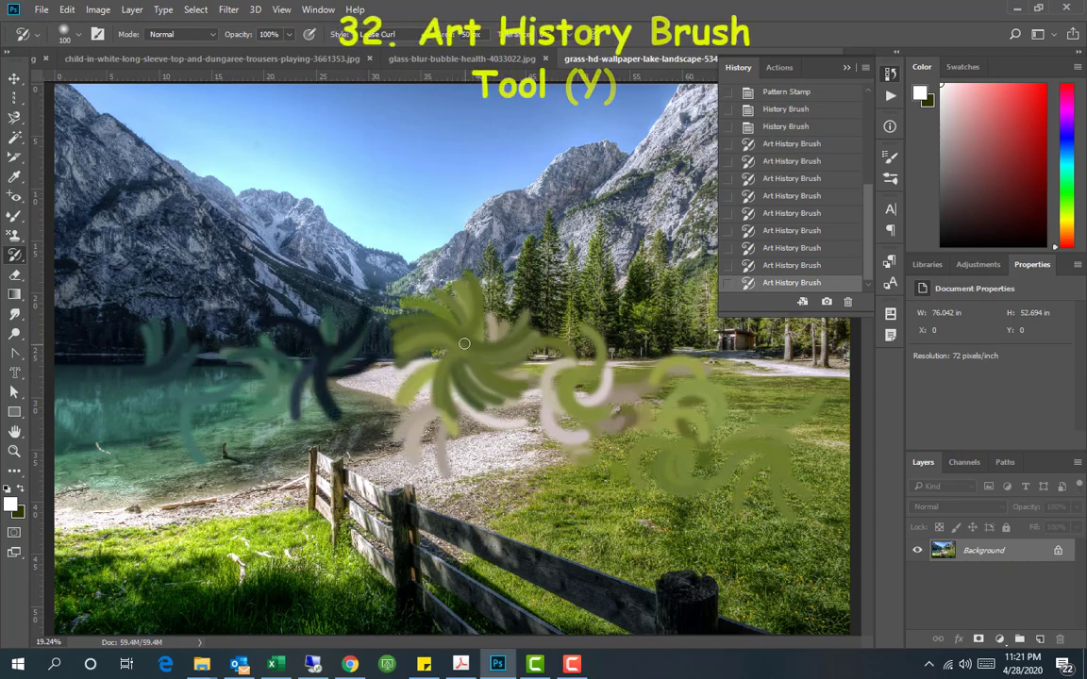
{"action": "left_click_drag", "start_coordinate": [254, 225], "coordinate": [277, 173]}
{"action": "mouse_move", "coordinate": [408, 182]}
{"action": "left_mouse_down"}
{"action": "mouse_move", "coordinate": [446, 161]}
{"action": "mouse_move", "coordinate": [489, 166]}
{"action": "left_mouse_up"}
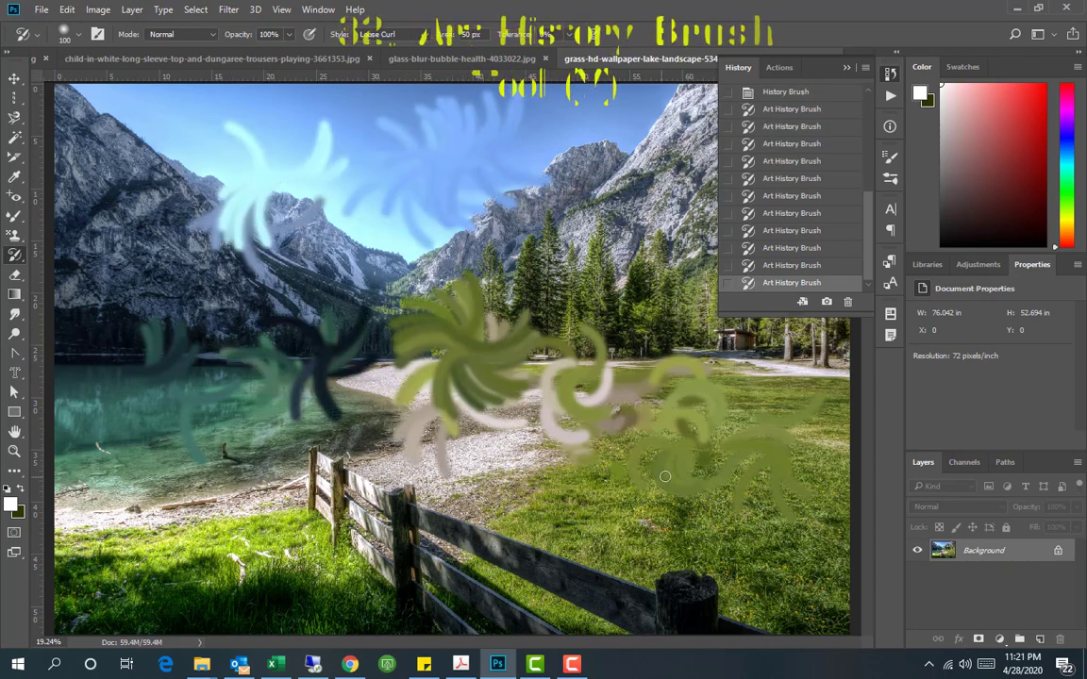
{"action": "left_click_drag", "start_coordinate": [649, 464], "coordinate": [463, 515]}
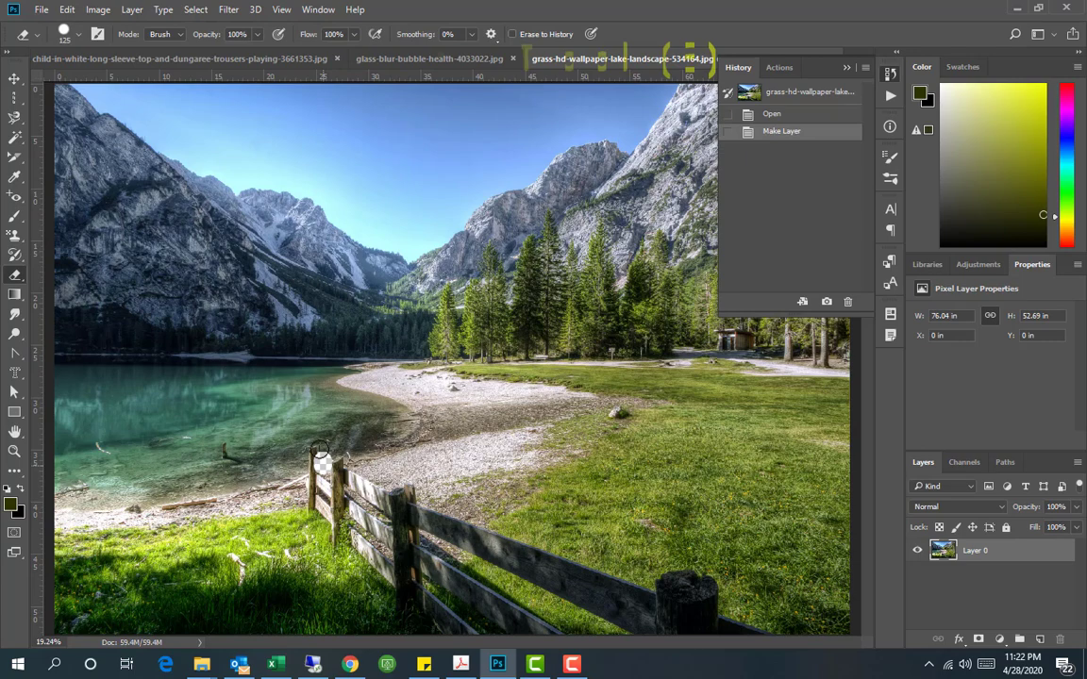
Erase the far end of the wooden fence beside the lake with the Eraser tool
{"action": "mouse_move", "coordinate": [311, 442]}
{"action": "left_mouse_down"}
{"action": "mouse_move", "coordinate": [306, 510]}
{"action": "mouse_move", "coordinate": [321, 479]}
{"action": "mouse_move", "coordinate": [303, 445]}
{"action": "left_mouse_up"}
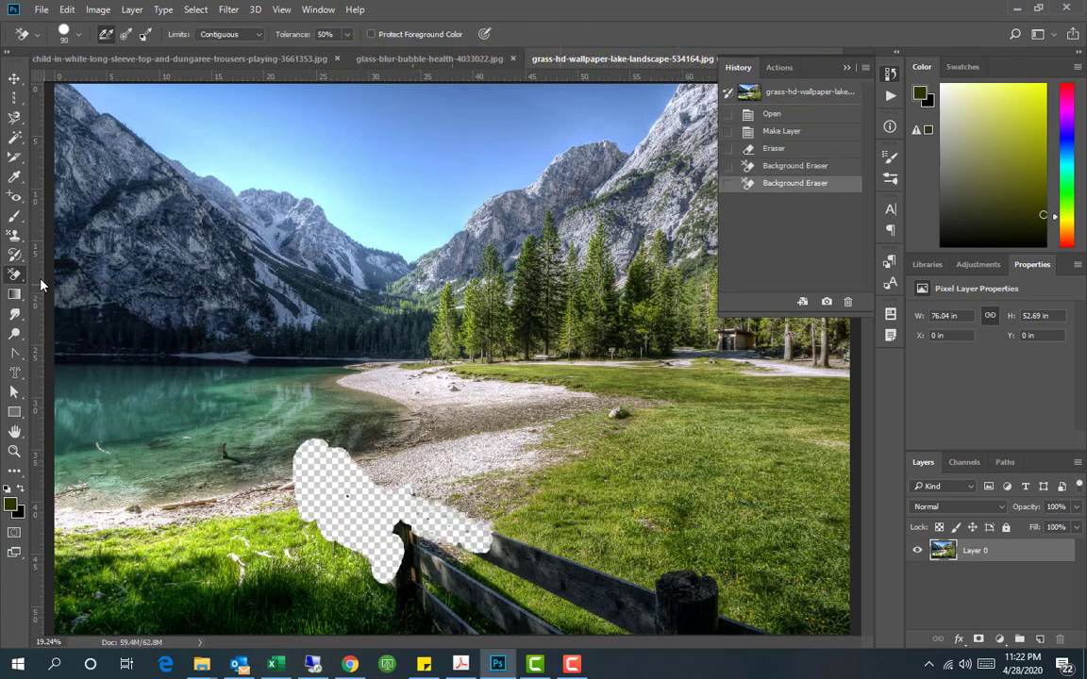
Erase the lake's turquoise water areas one after another with the Magic Eraser tool
{"action": "right_click", "coordinate": [14, 274]}
{"action": "left_click", "coordinate": [58, 303]}
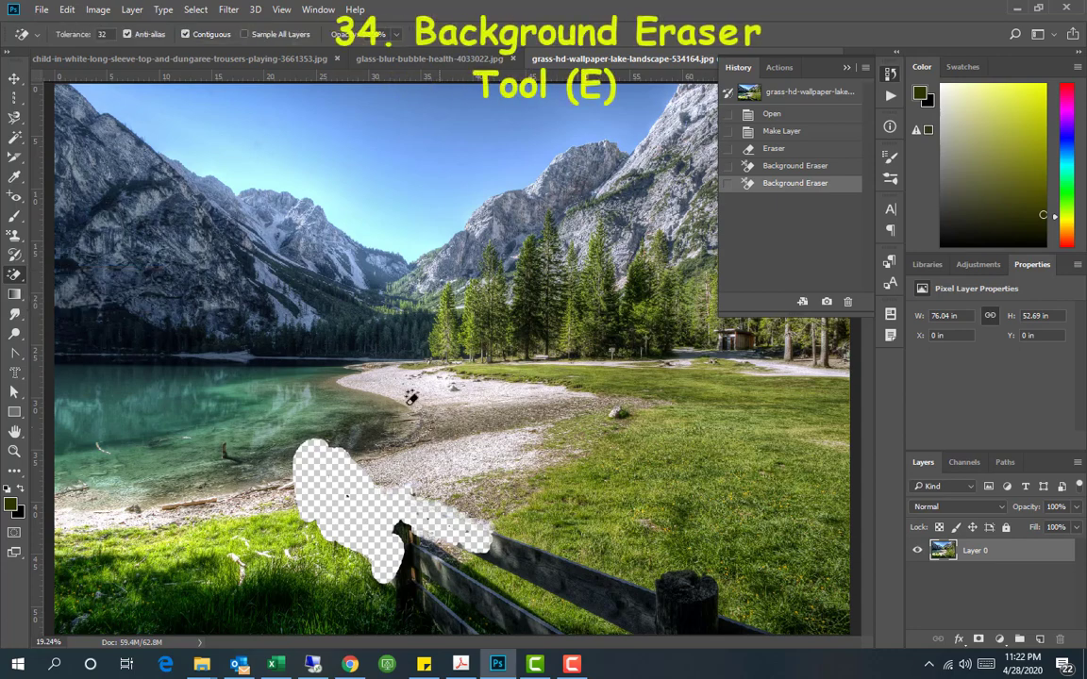
{"action": "left_click", "coordinate": [175, 394]}
{"action": "left_click", "coordinate": [122, 416]}
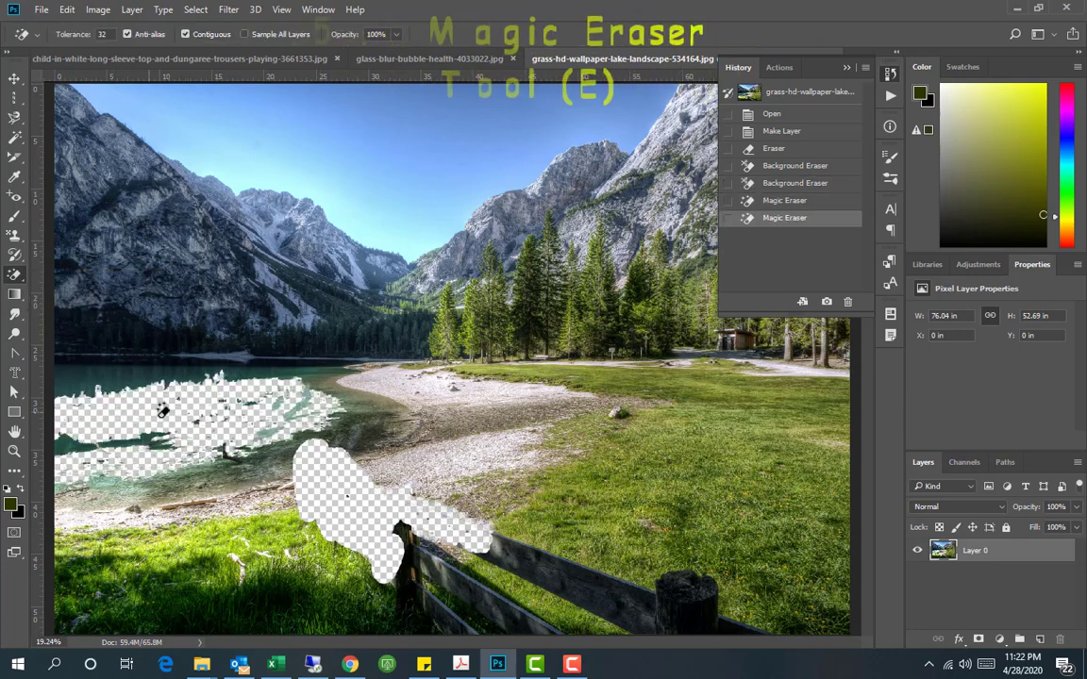
{"action": "left_click", "coordinate": [73, 410]}
{"action": "left_click", "coordinate": [151, 391]}
{"action": "left_click", "coordinate": [134, 399]}
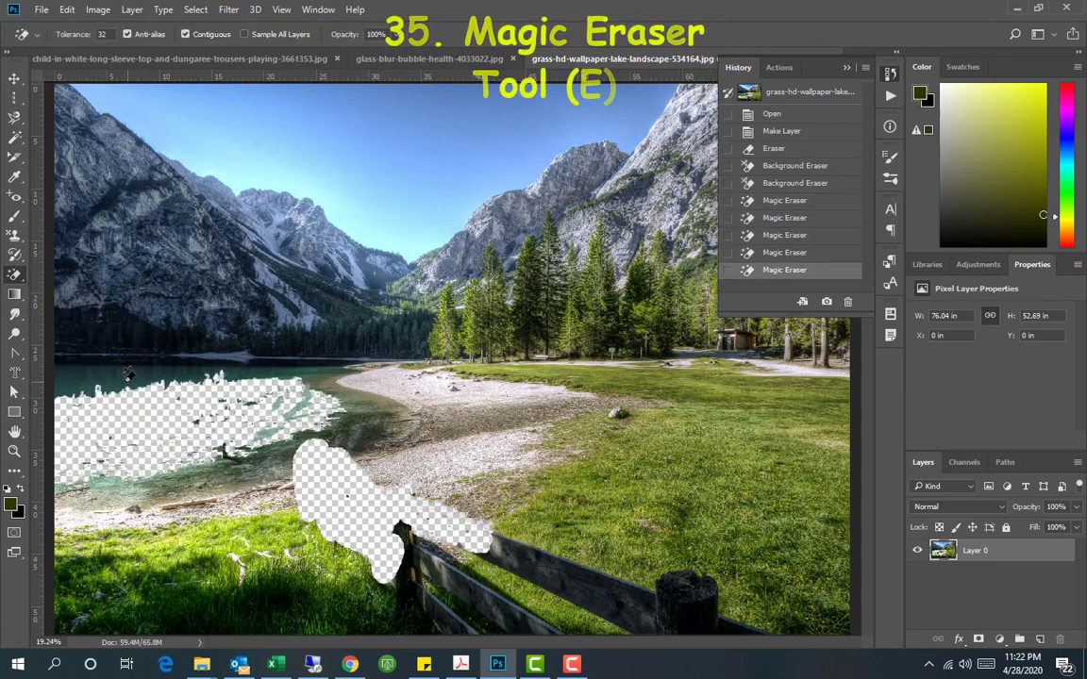
{"action": "left_click", "coordinate": [227, 390]}
{"action": "left_click", "coordinate": [340, 422]}
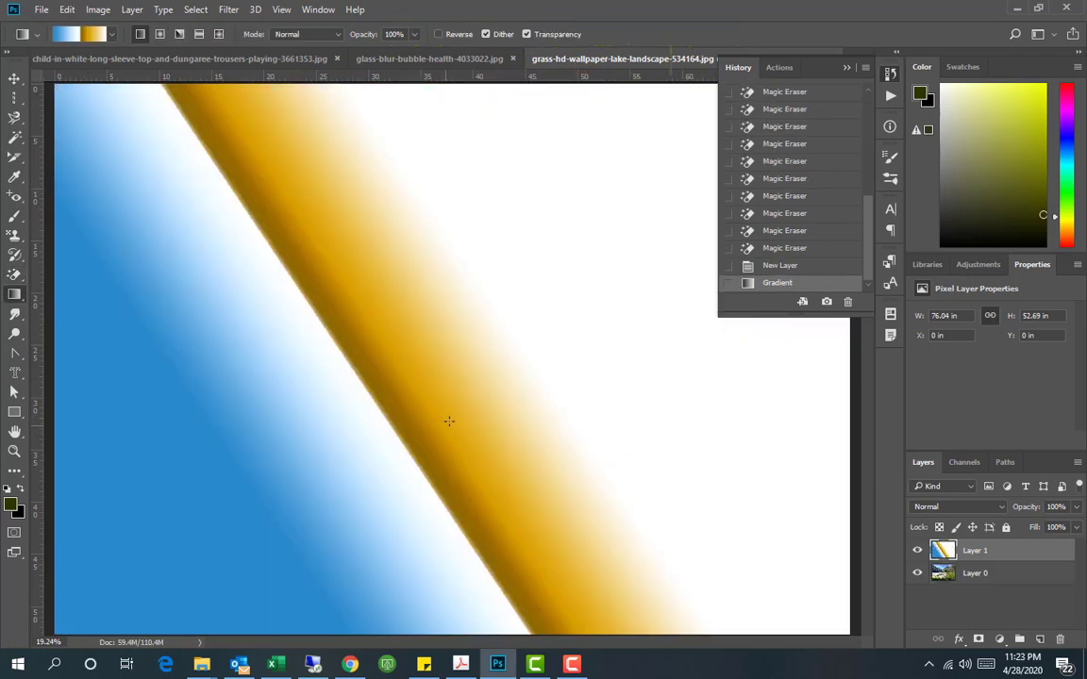
Fill Layer 1 with a diagonal red-to-green preset gradient running from its lower-left to its upper-right area
{"action": "left_click", "coordinate": [111, 34]}
{"action": "left_click", "coordinate": [59, 64]}
{"action": "left_click", "coordinate": [75, 61]}
{"action": "left_click", "coordinate": [102, 62]}
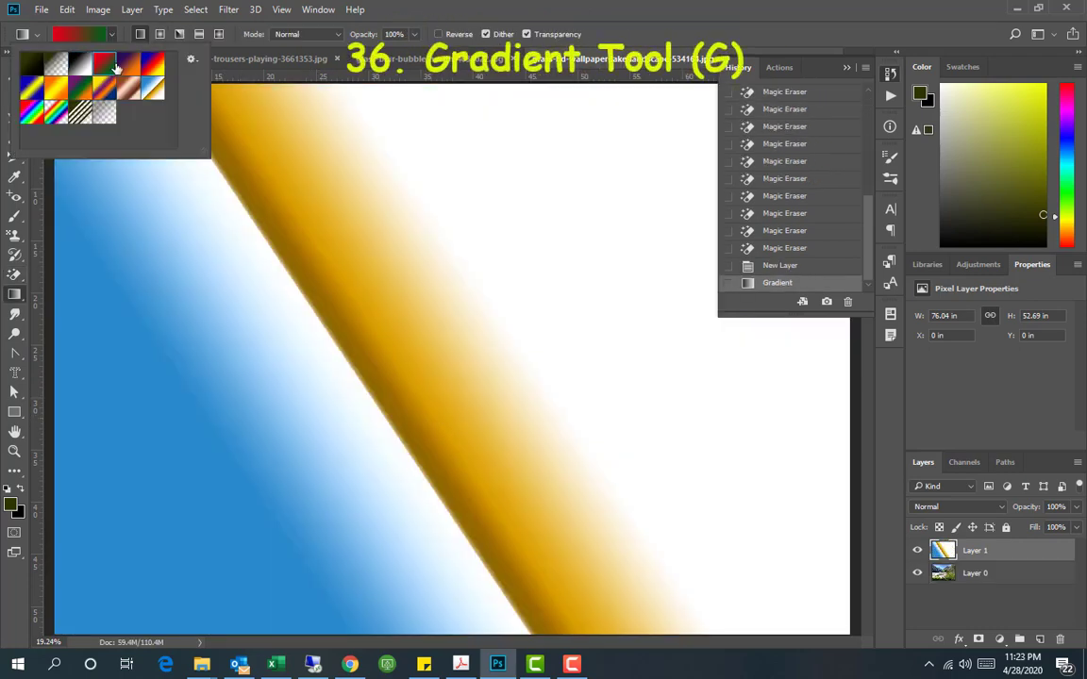
{"action": "left_click_drag", "start_coordinate": [145, 534], "coordinate": [672, 232]}
Choose another gradient preset and draw it diagonally across Layer 1 over the red-to-green fill
{"action": "left_click", "coordinate": [111, 34]}
{"action": "left_click", "coordinate": [141, 83]}
{"action": "left_click_drag", "start_coordinate": [189, 500], "coordinate": [623, 228]}
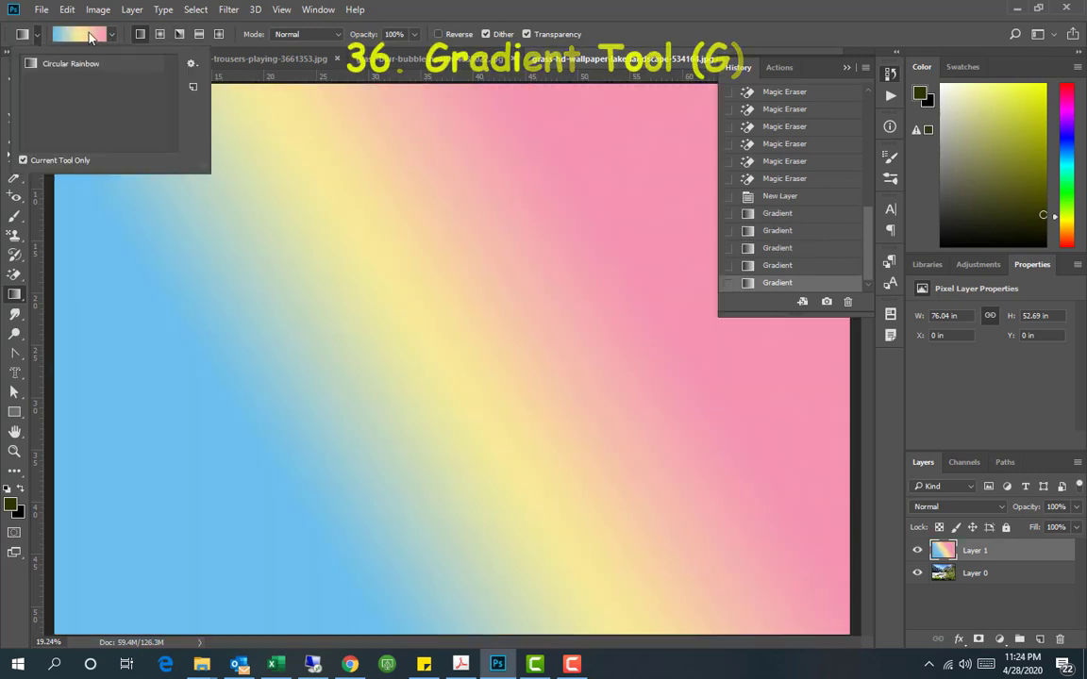
Set the first color stop of the blue-yellow-pink gradient to #628192, and resample that stop as pale yellow from the gradient bar
{"action": "left_click", "coordinate": [92, 36]}
{"action": "left_click", "coordinate": [397, 352]}
{"action": "double_click", "coordinate": [397, 352]}
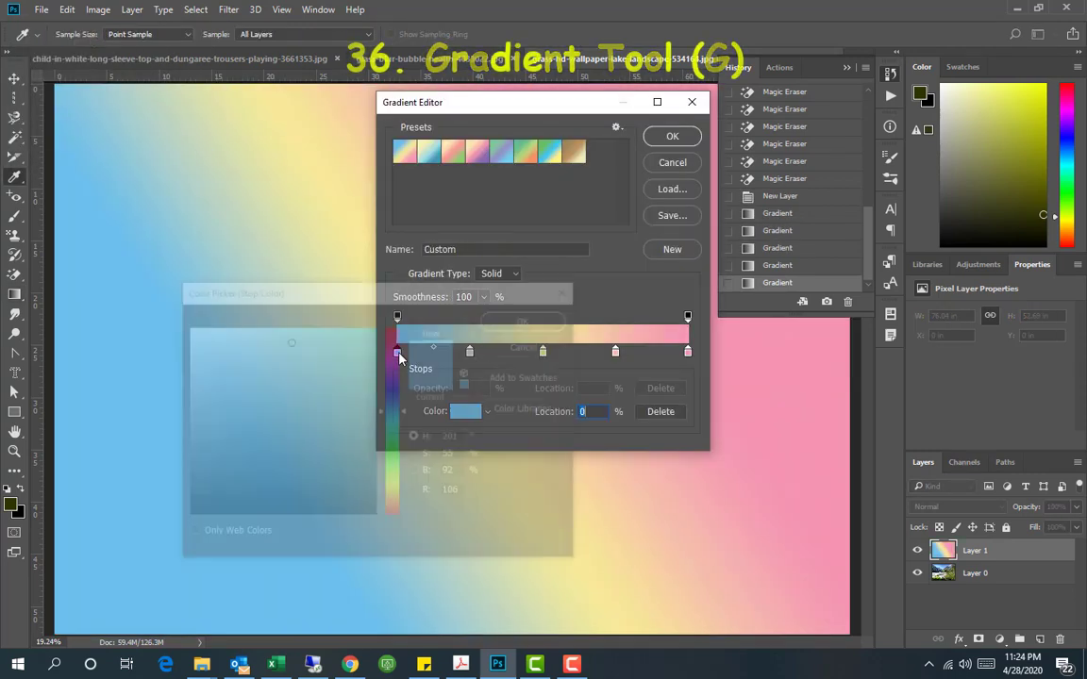
{"action": "left_click", "coordinate": [251, 408]}
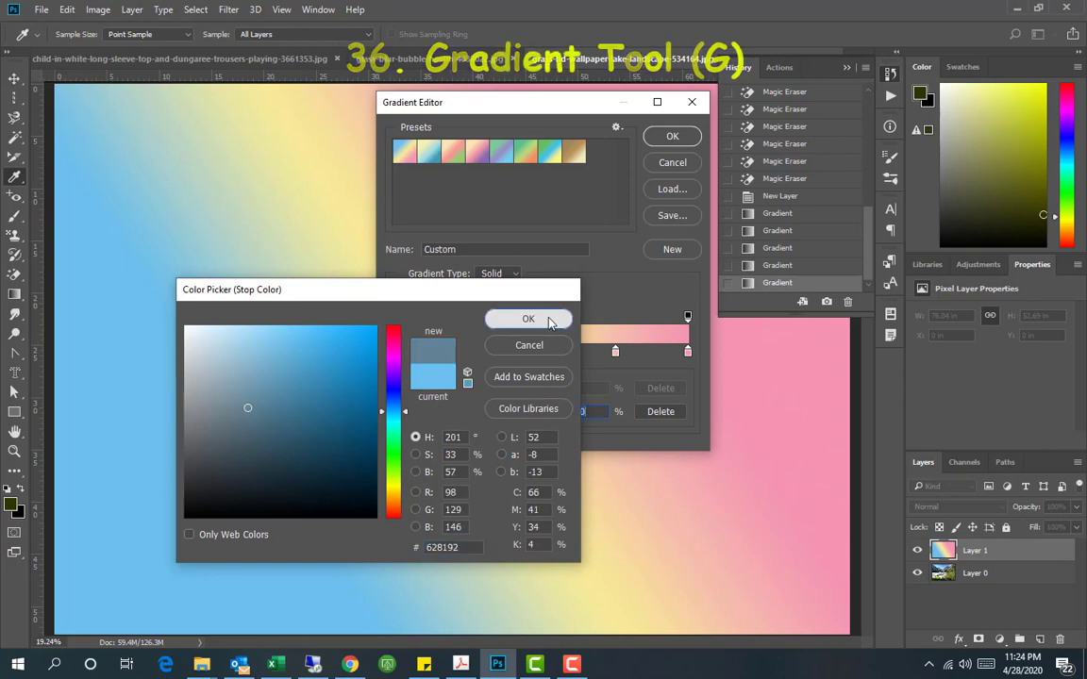
{"action": "left_click", "coordinate": [552, 319]}
{"action": "left_click", "coordinate": [556, 334]}
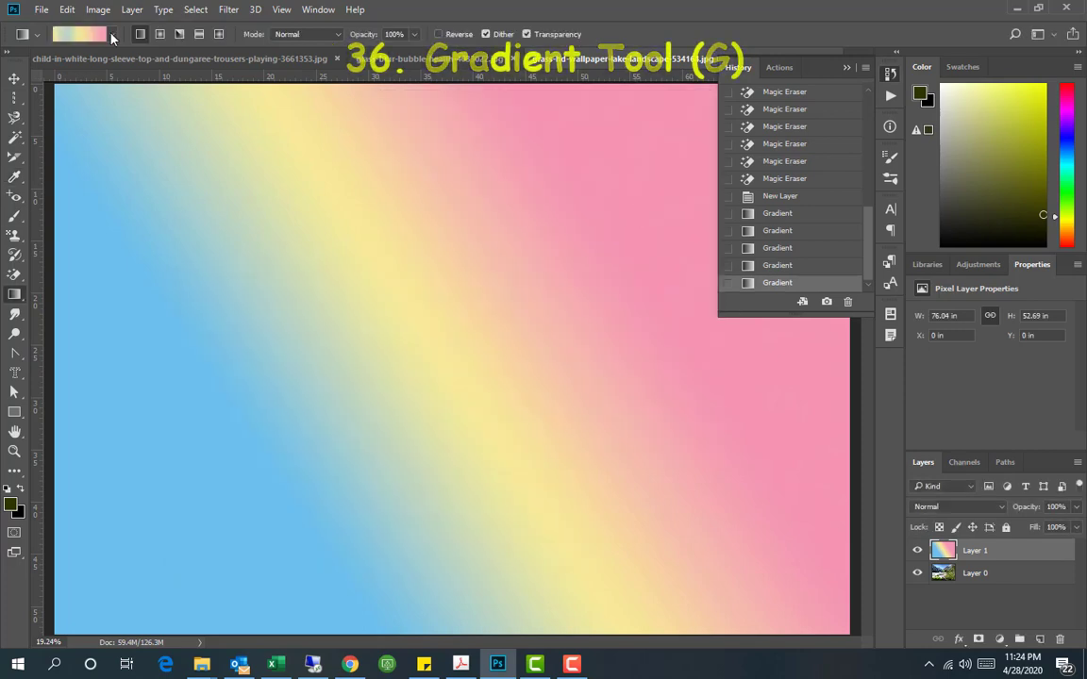
Reopen the gradient in the Gradient Editor and look in the Gradients presets folder for gradient files to load
{"action": "left_click", "coordinate": [112, 36]}
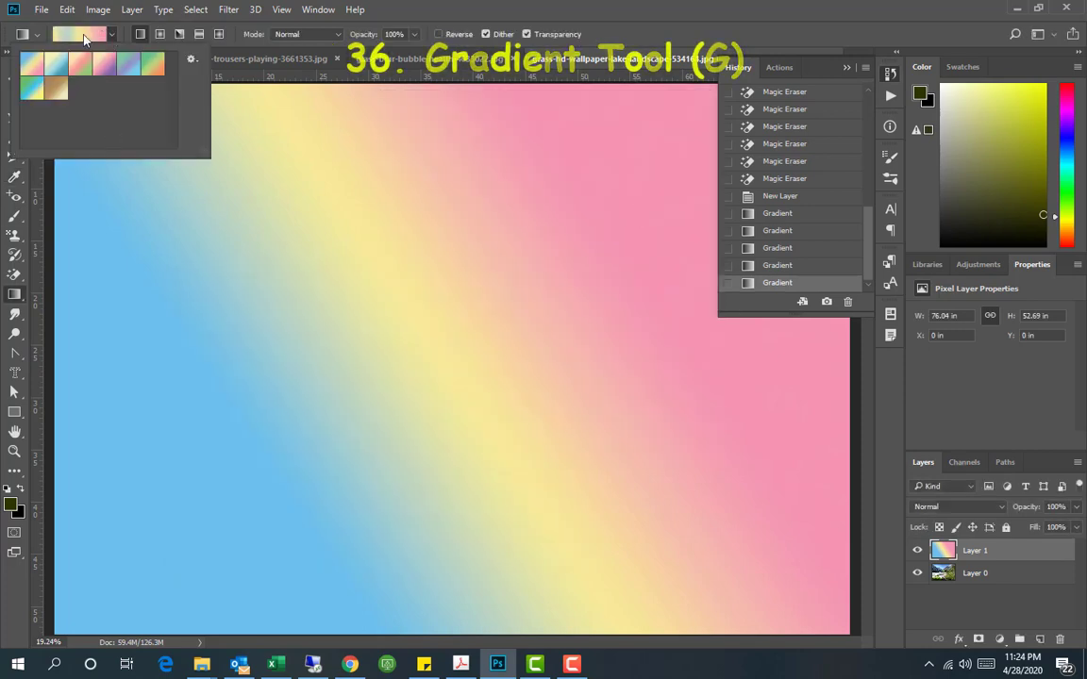
{"action": "left_click", "coordinate": [74, 33]}
{"action": "left_click", "coordinate": [672, 189]}
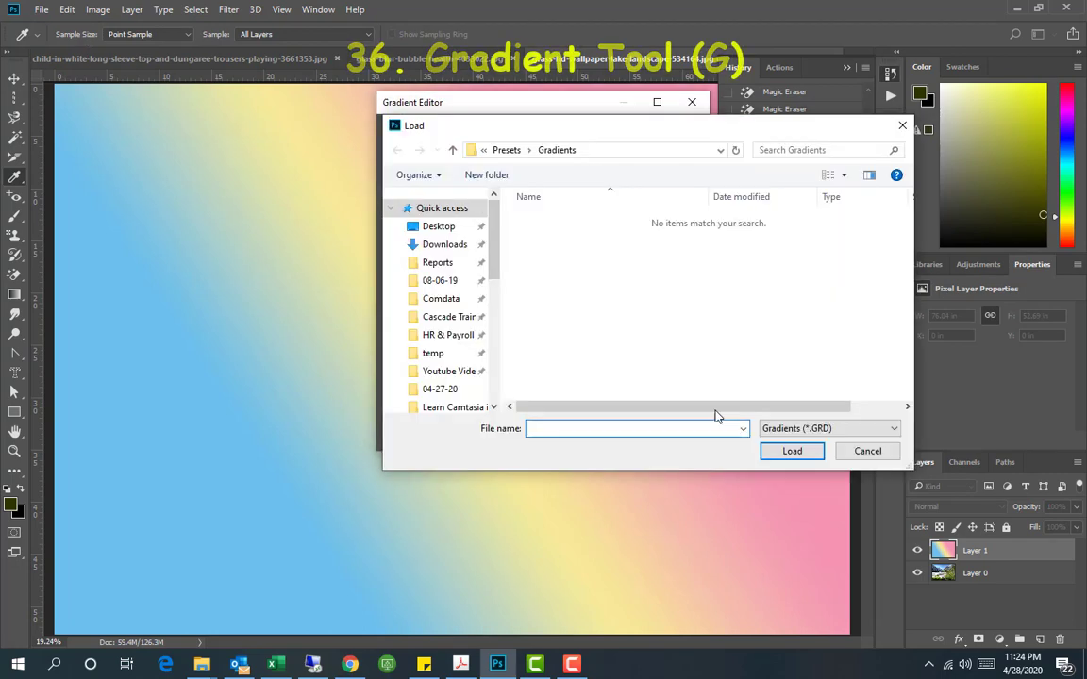
{"action": "key", "text": "Escape"}
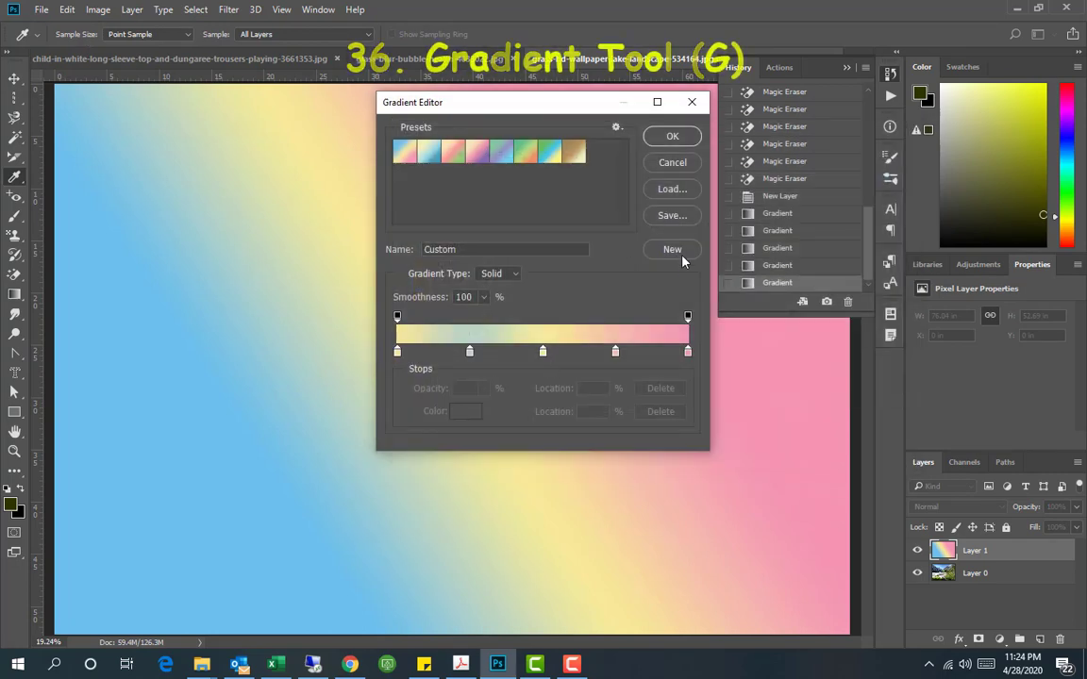
Recolor the gradient stop at the 75% location to #ff3a00 and draw the edited linear gradient diagonally across Layer 1
{"action": "left_click", "coordinate": [615, 352]}
{"action": "left_click", "coordinate": [461, 414]}
{"action": "left_click", "coordinate": [371, 328]}
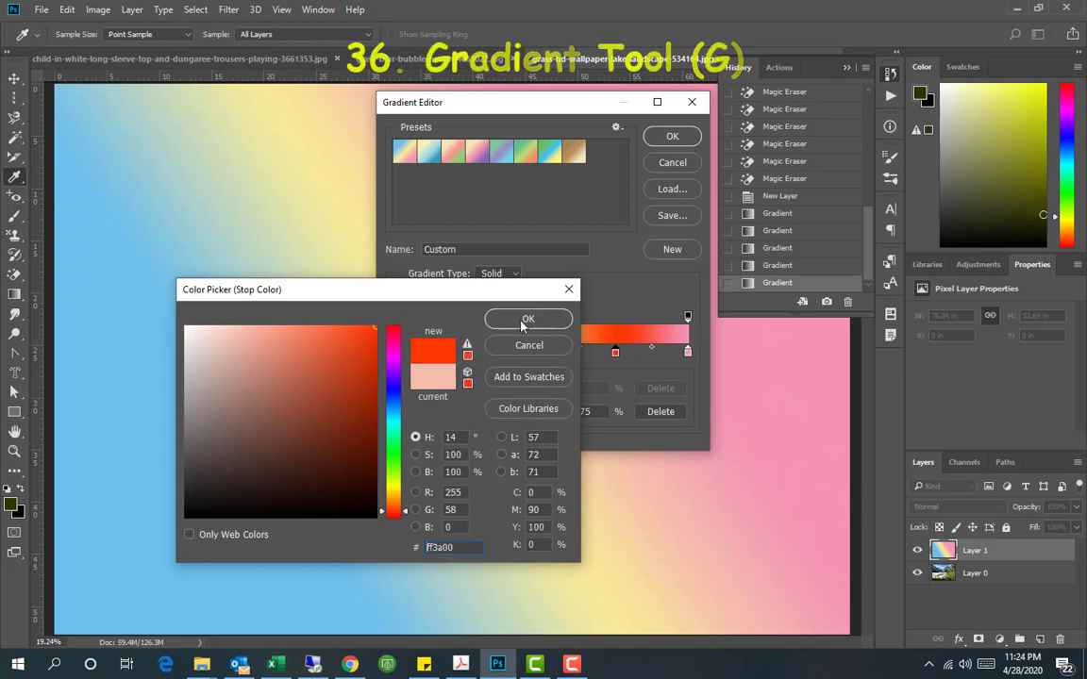
{"action": "left_click", "coordinate": [539, 318]}
{"action": "left_click", "coordinate": [676, 218]}
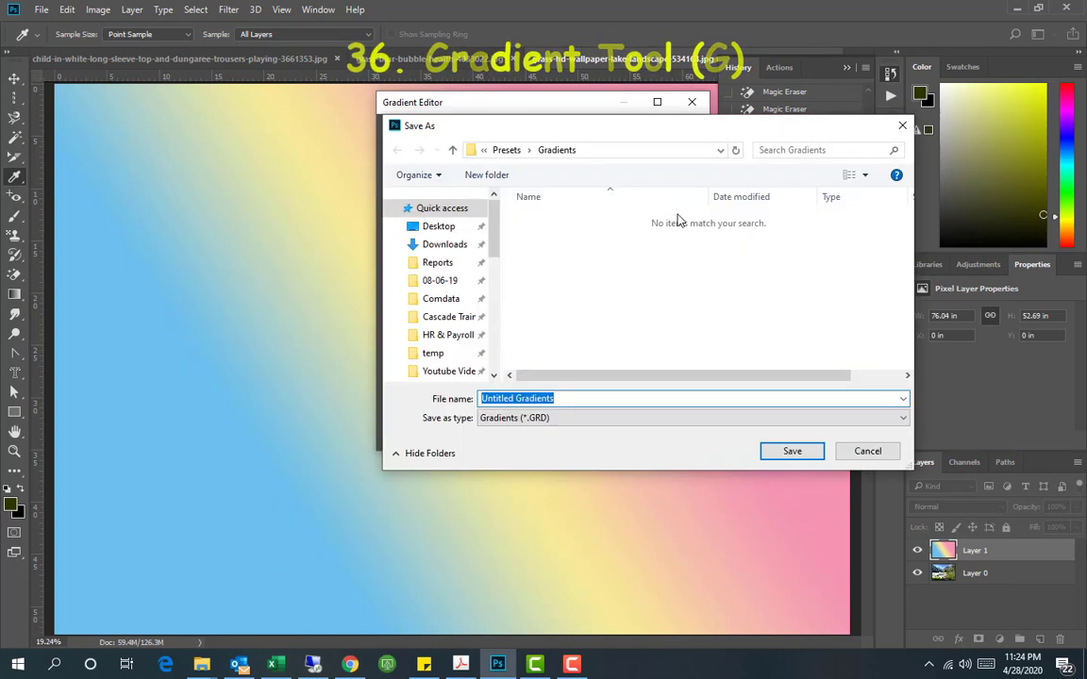
{"action": "key", "text": "Escape"}
{"action": "key", "text": "Return"}
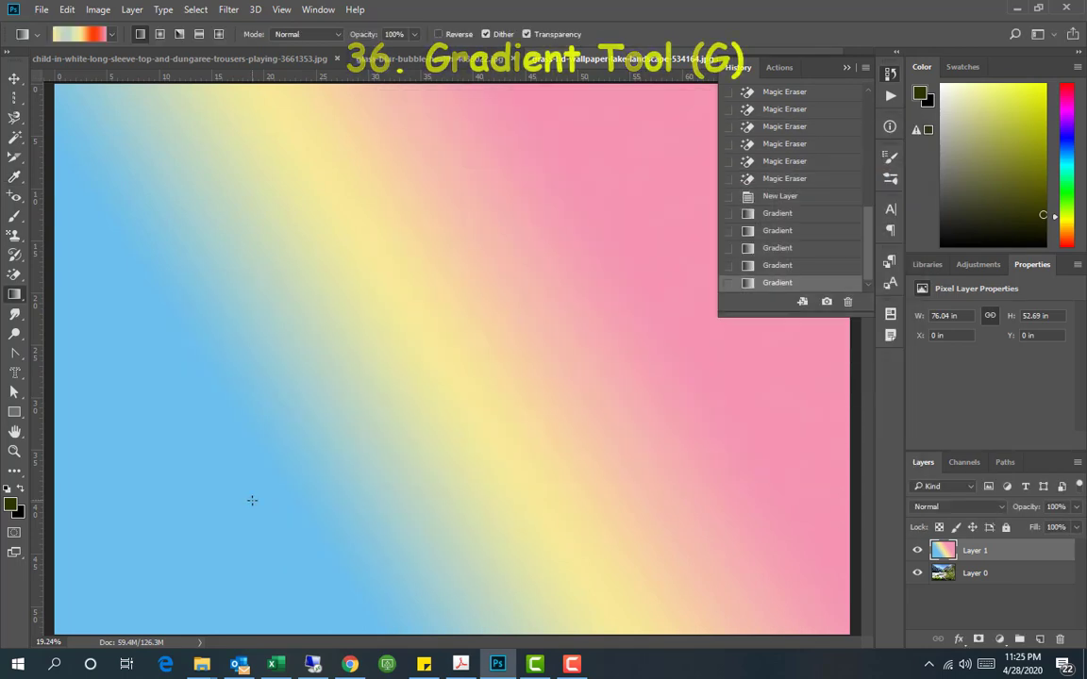
{"action": "left_click_drag", "start_coordinate": [259, 485], "coordinate": [664, 204]}
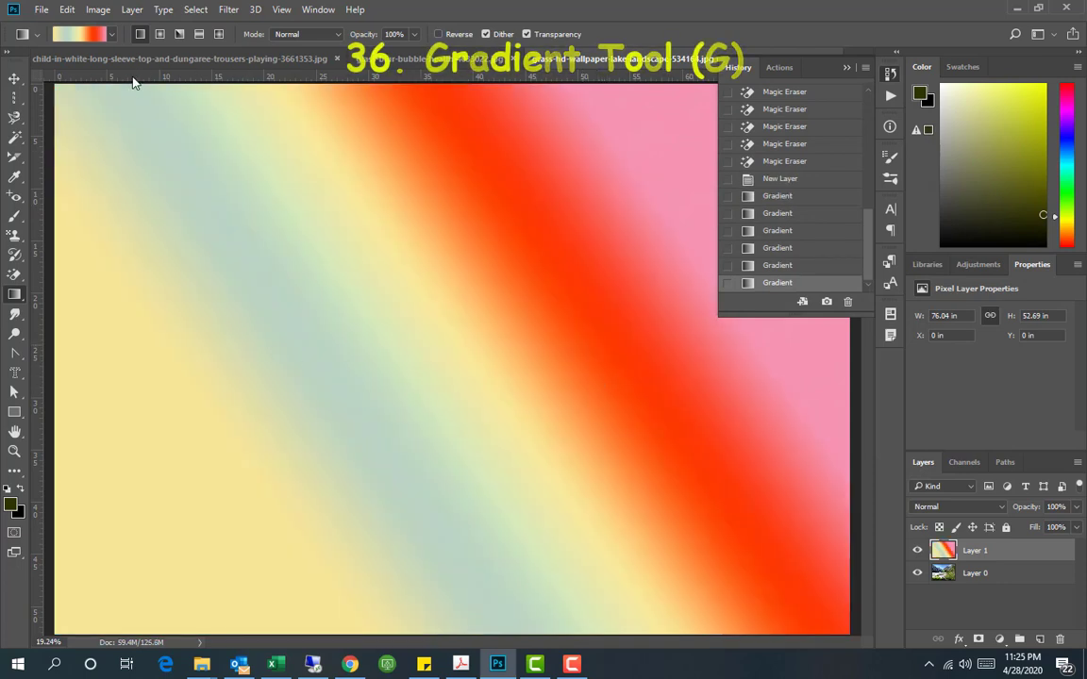
Redraw the custom gradient on Layer 1 as a radial gradient and as an angle gradient, both starting in the lower-left area
{"action": "left_click", "coordinate": [159, 34]}
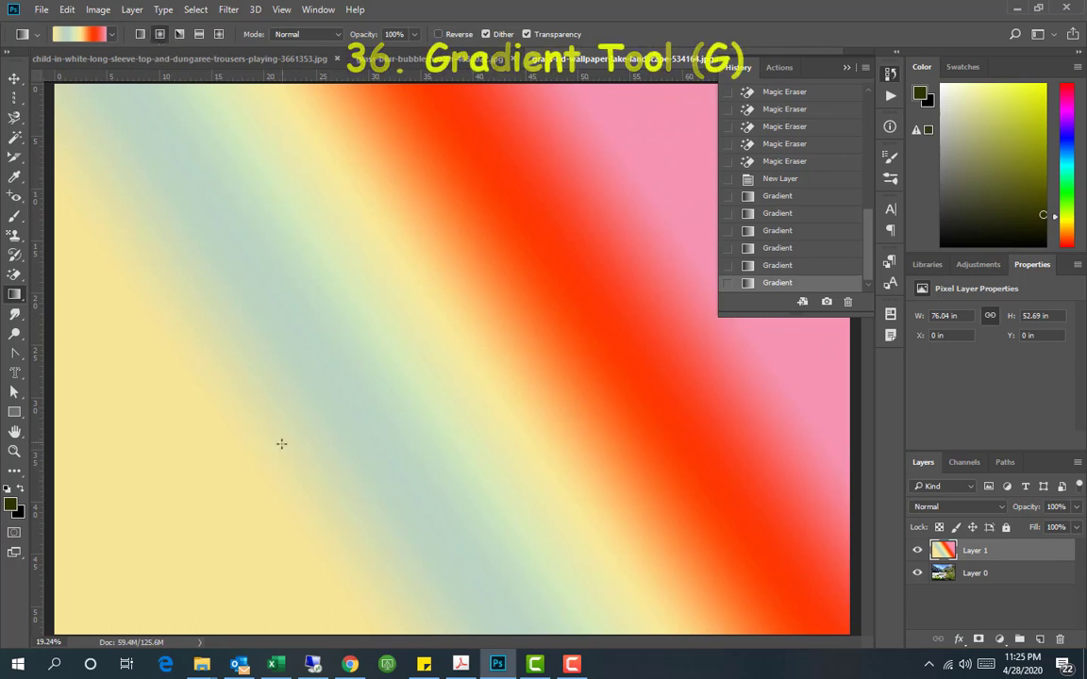
{"action": "left_click_drag", "start_coordinate": [230, 497], "coordinate": [585, 260]}
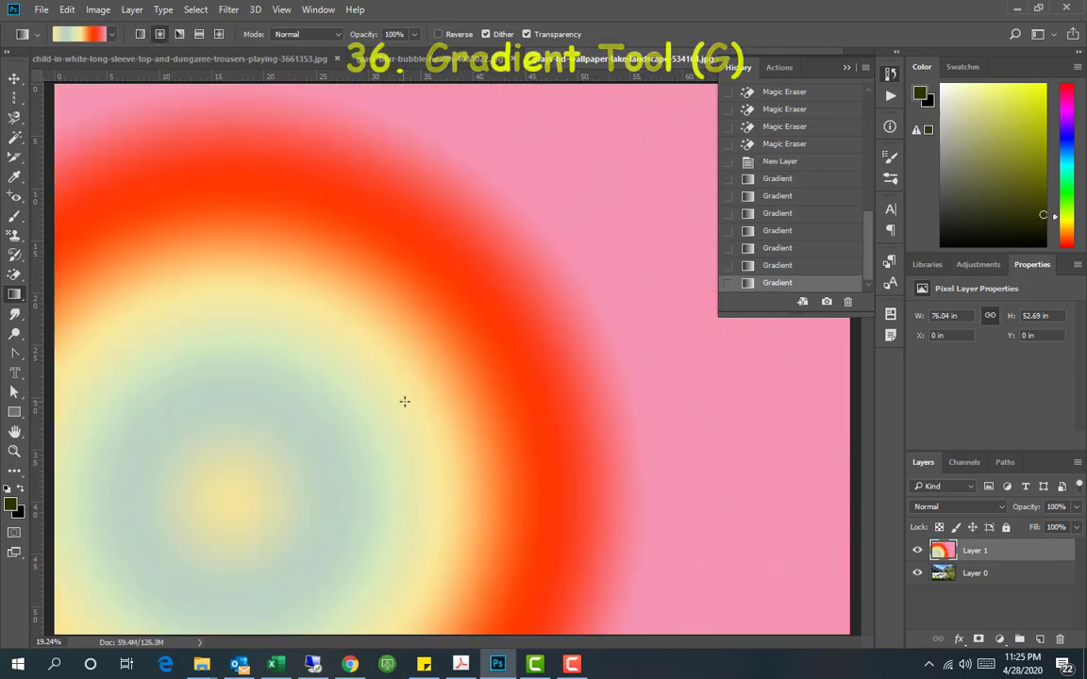
{"action": "left_click", "coordinate": [178, 35]}
{"action": "left_click_drag", "start_coordinate": [225, 467], "coordinate": [552, 259]}
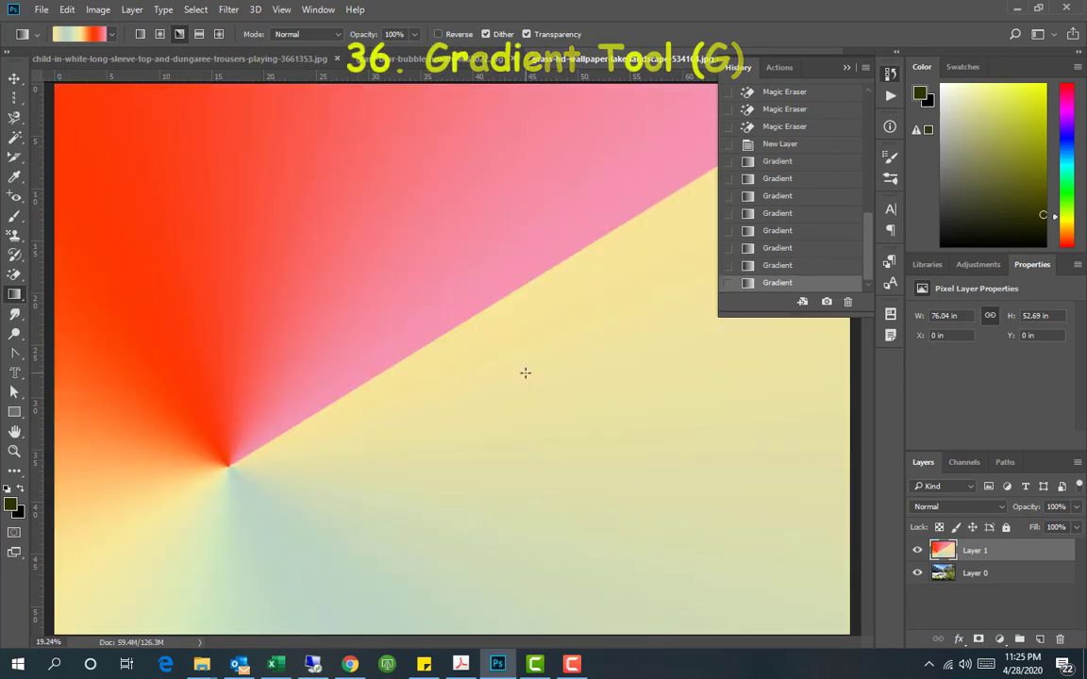
Redraw the custom gradient across Layer 1 in the reflected style and in the diamond style
{"action": "left_click", "coordinate": [200, 34]}
{"action": "left_click_drag", "start_coordinate": [216, 408], "coordinate": [590, 549]}
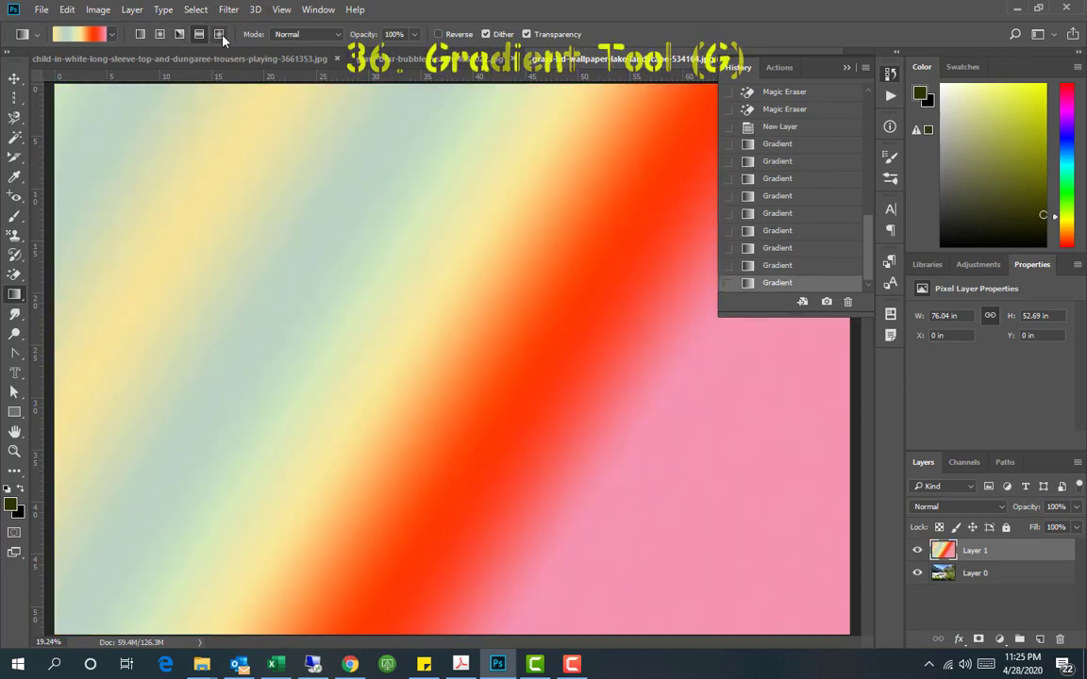
{"action": "left_click", "coordinate": [220, 35]}
{"action": "left_click_drag", "start_coordinate": [132, 325], "coordinate": [641, 384]}
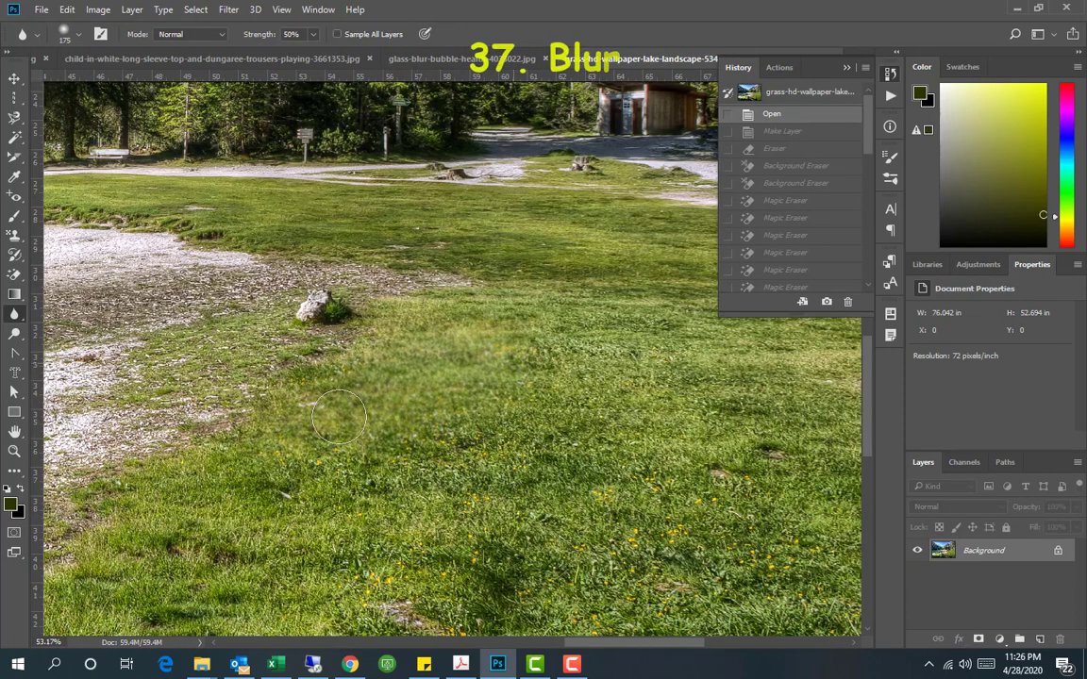
Blur a patch of grass beside the rock at 50% strength and sharpen a diagonal streak of grass below it
{"action": "left_click_drag", "start_coordinate": [353, 426], "coordinate": [317, 384]}
{"action": "left_click", "coordinate": [14, 314]}
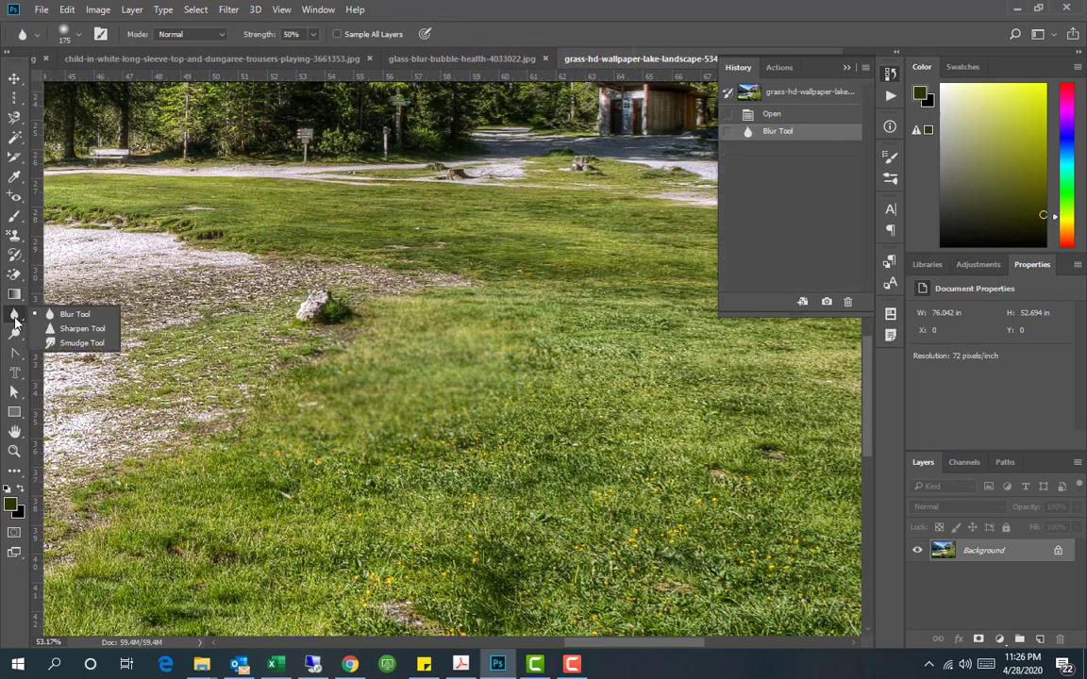
{"action": "left_click", "coordinate": [75, 327]}
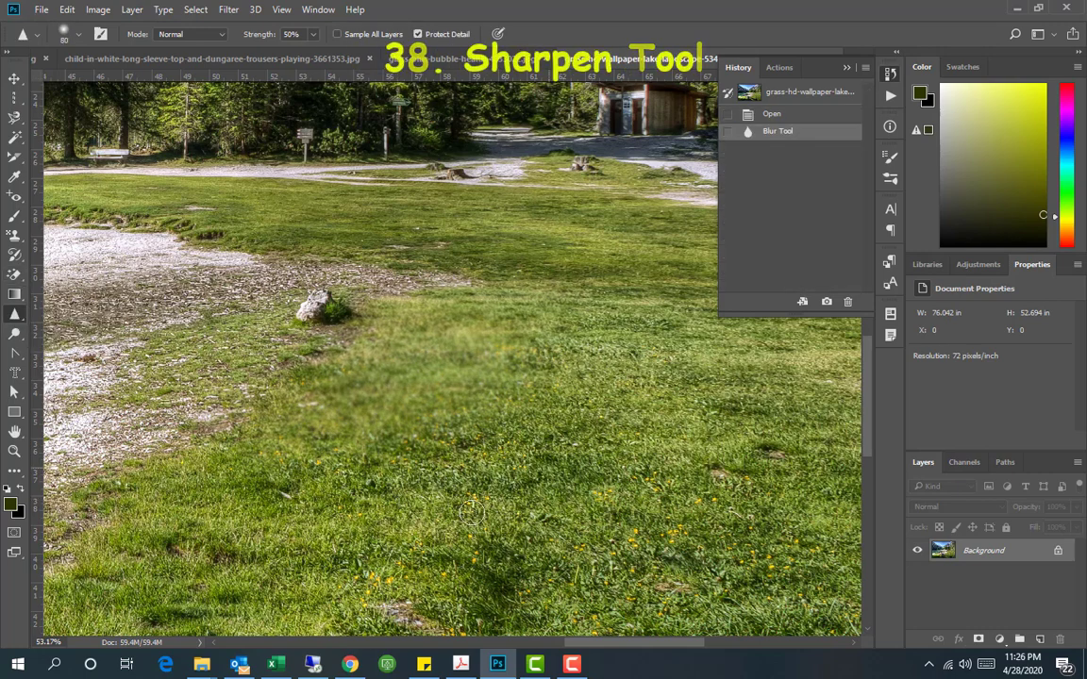
{"action": "left_click_drag", "start_coordinate": [469, 502], "coordinate": [630, 455]}
Desaturate part of the blurred grass with the Sponge tool at 50% flow
{"action": "key", "text": "z"}
{"action": "left_click_drag", "start_coordinate": [376, 366], "coordinate": [667, 501]}
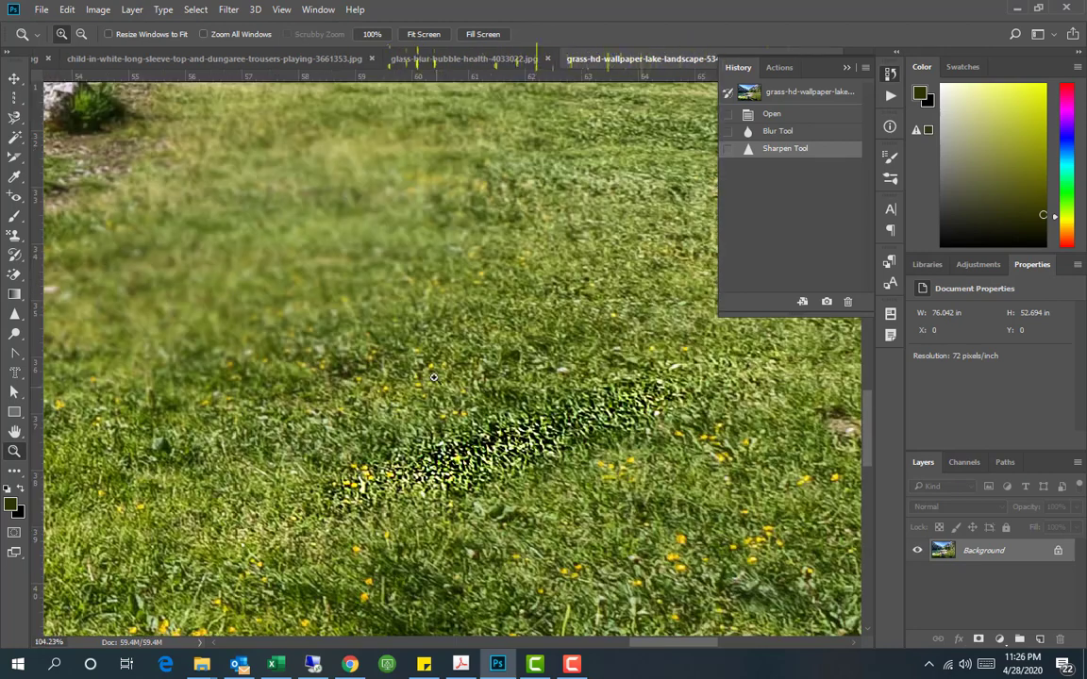
{"action": "left_click_drag", "start_coordinate": [435, 377], "coordinate": [646, 483]}
{"action": "left_click", "coordinate": [14, 335]}
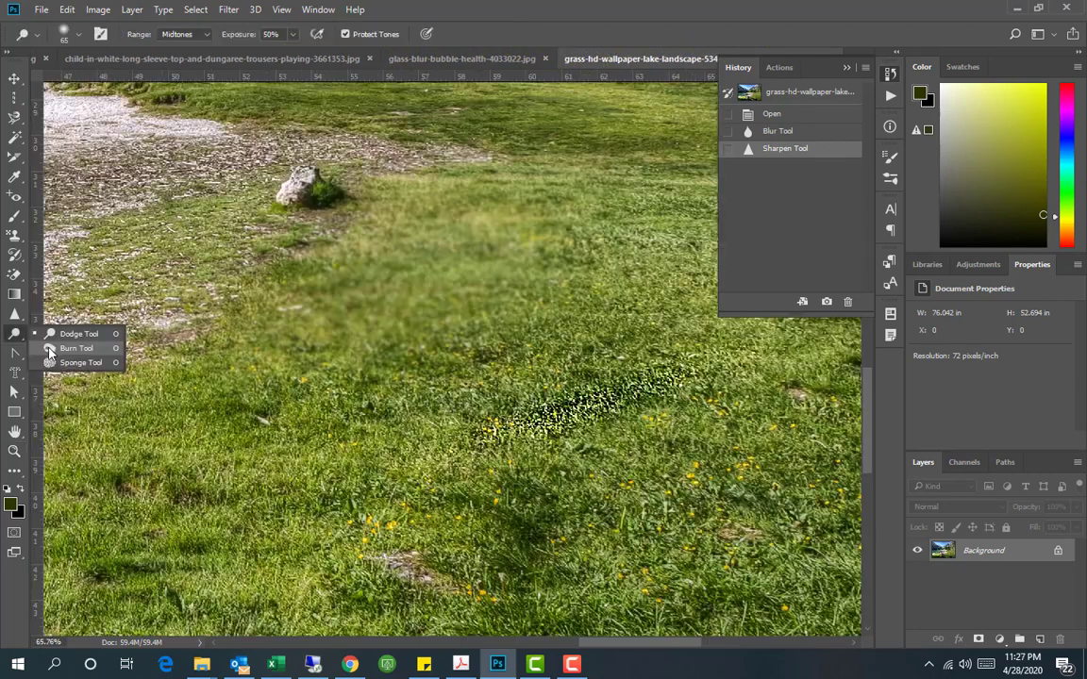
{"action": "left_click", "coordinate": [66, 364]}
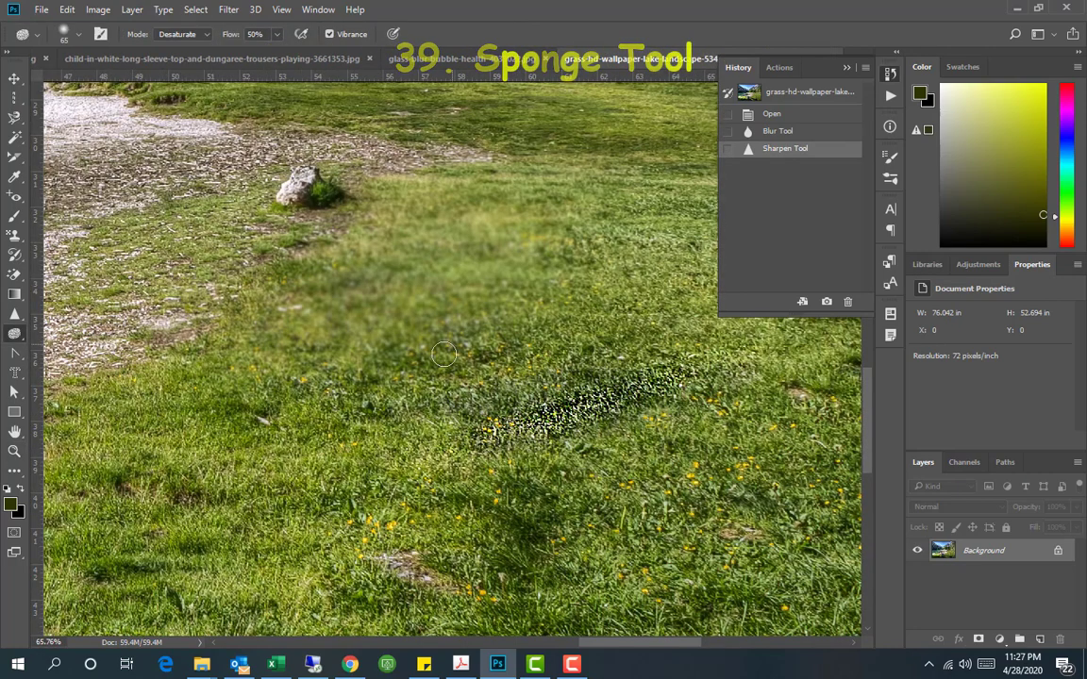
Trace the left and bottom rim of the petri dish with a Pen tool path, adjusting the curve handles to fit
{"action": "right_click", "coordinate": [14, 354]}
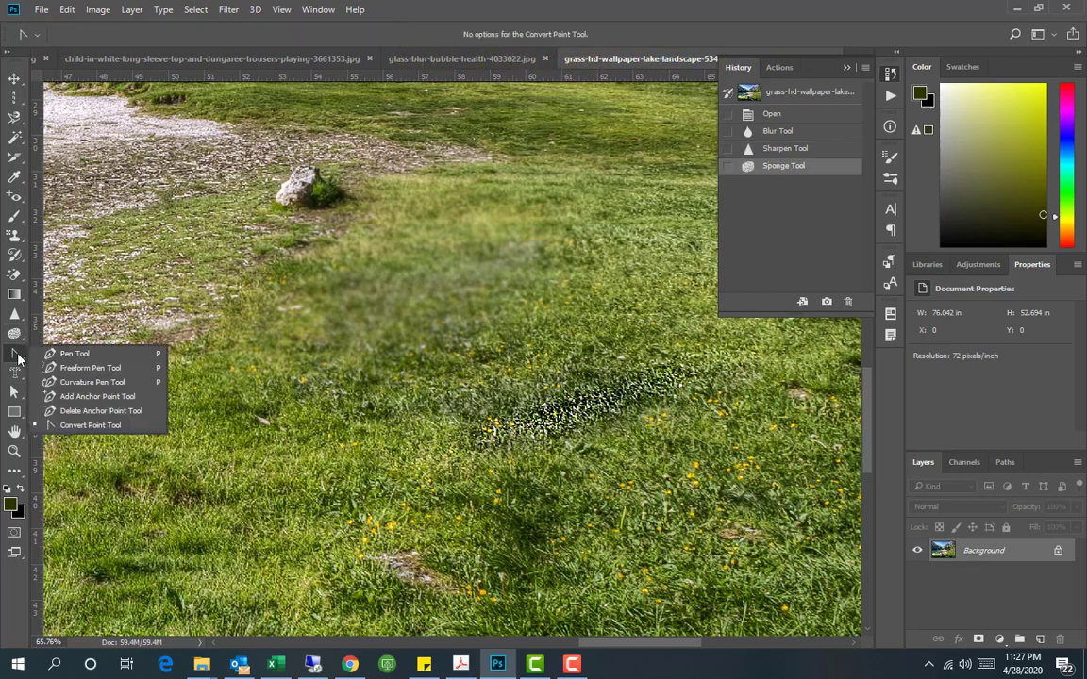
{"action": "left_click", "coordinate": [56, 354]}
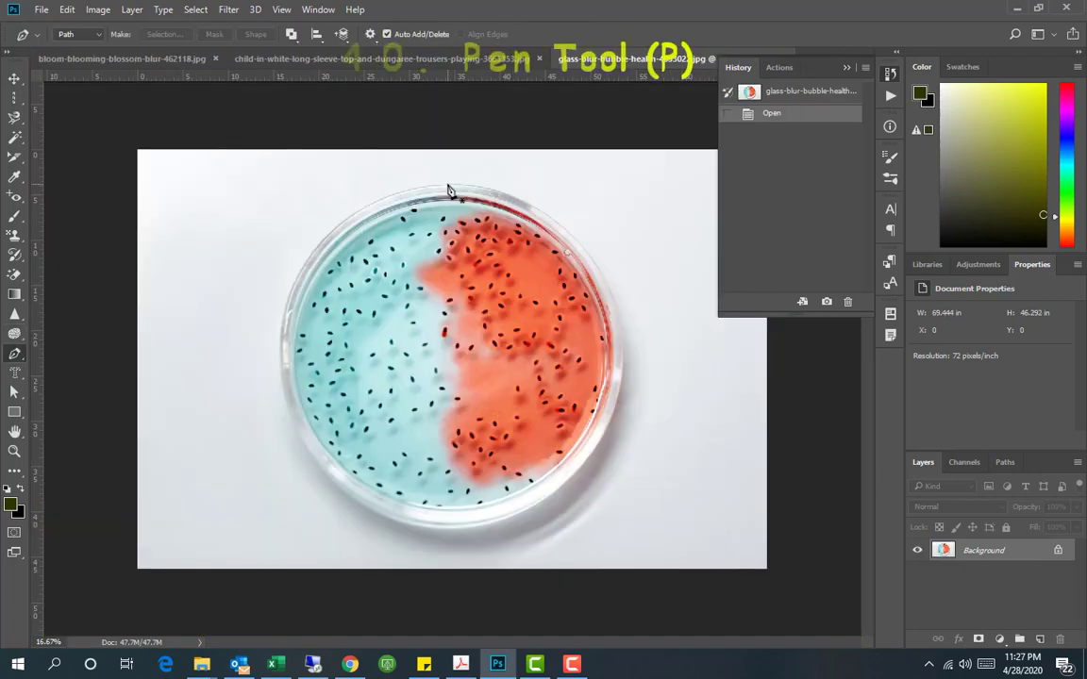
{"action": "left_click", "coordinate": [447, 185]}
{"action": "mouse_move", "coordinate": [283, 311]}
{"action": "left_mouse_down"}
{"action": "mouse_move", "coordinate": [289, 387]}
{"action": "mouse_move", "coordinate": [243, 442]}
{"action": "left_mouse_up"}
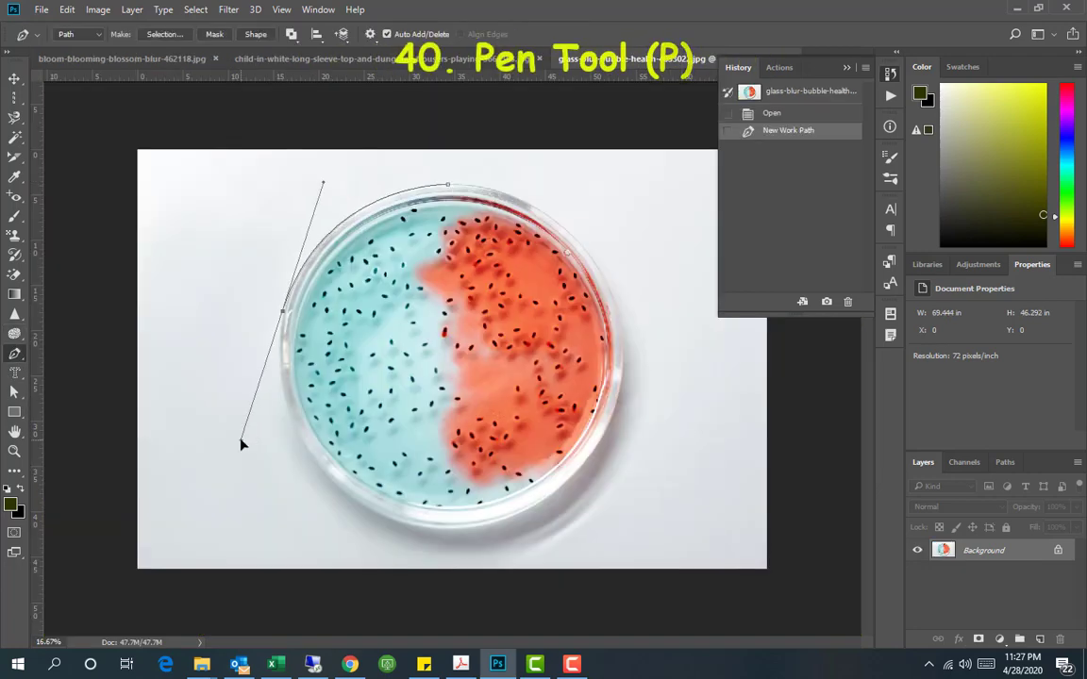
{"action": "left_click_drag", "start_coordinate": [328, 473], "coordinate": [354, 480]}
{"action": "left_click_drag", "start_coordinate": [270, 419], "coordinate": [265, 379]}
{"action": "left_click_drag", "start_coordinate": [524, 512], "coordinate": [544, 481]}
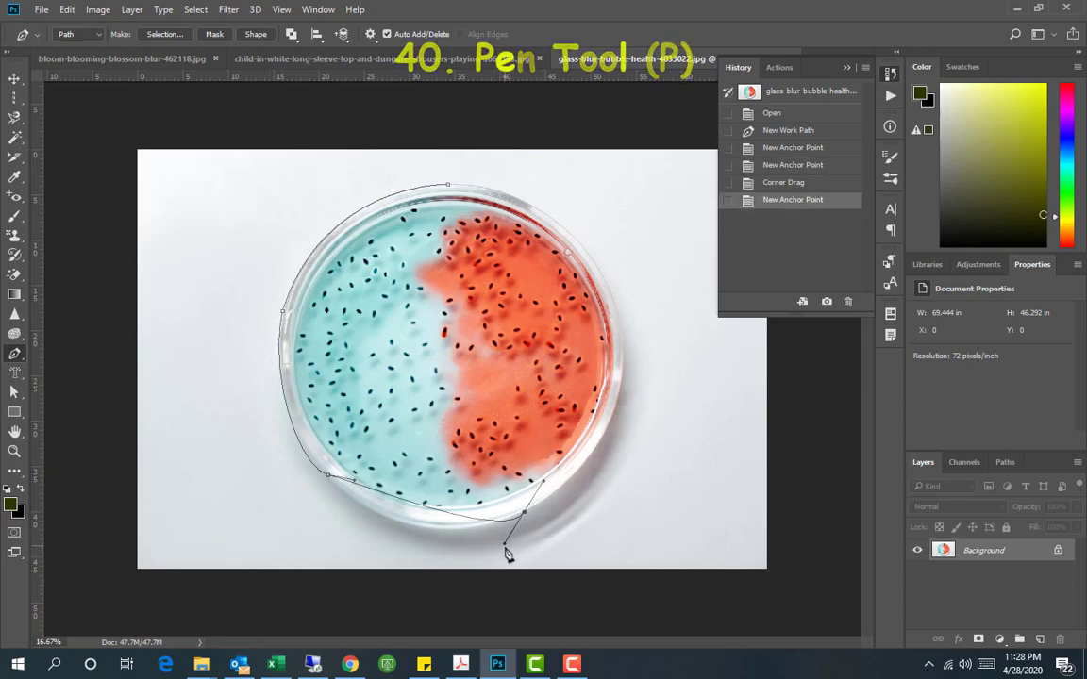
{"action": "left_click_drag", "start_coordinate": [507, 547], "coordinate": [375, 561]}
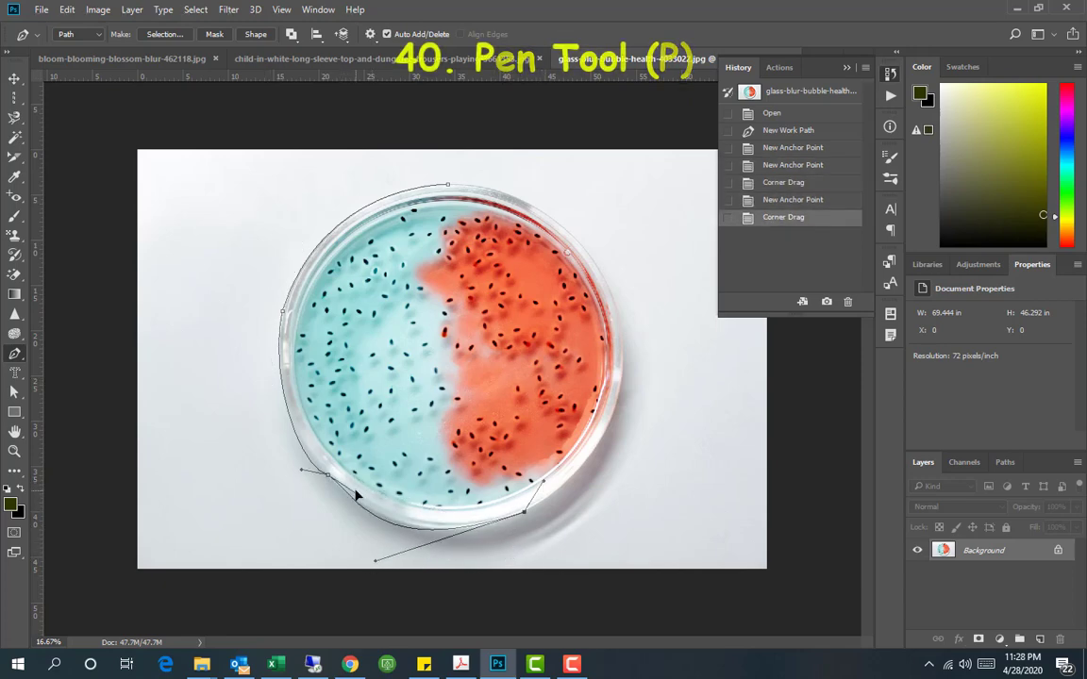
{"action": "left_click_drag", "start_coordinate": [356, 492], "coordinate": [357, 493]}
Extend the pen path up the dish's right rim with two more anchor points and adjust their handles to follow the edge
{"action": "left_click_drag", "start_coordinate": [623, 360], "coordinate": [614, 293]}
{"action": "left_click_drag", "start_coordinate": [543, 481], "coordinate": [564, 492]}
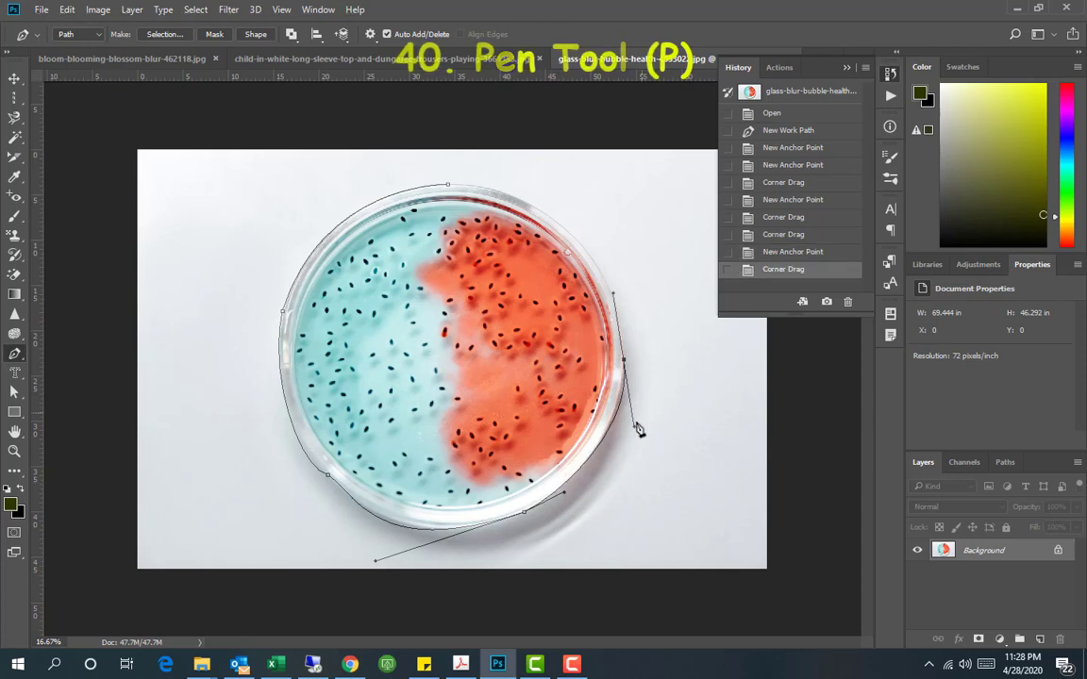
{"action": "left_click_drag", "start_coordinate": [634, 426], "coordinate": [629, 432]}
{"action": "left_click_drag", "start_coordinate": [534, 206], "coordinate": [554, 203]}
{"action": "left_click_drag", "start_coordinate": [613, 293], "coordinate": [626, 283]}
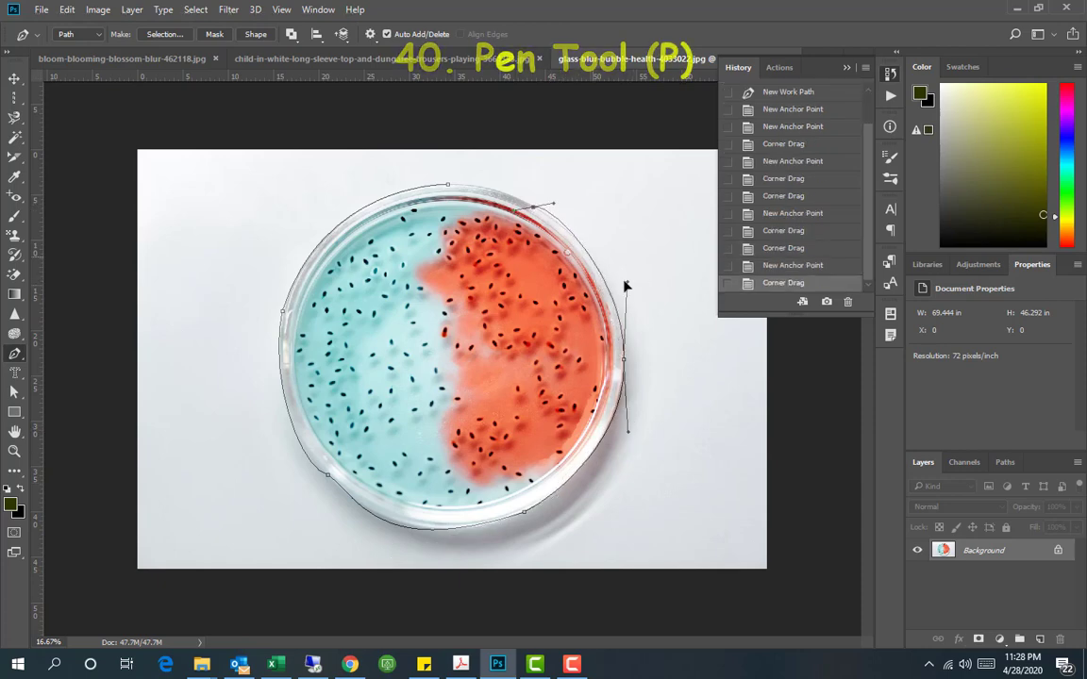
{"action": "left_click_drag", "start_coordinate": [554, 203], "coordinate": [552, 209]}
{"action": "key", "text": "z"}
{"action": "left_click_drag", "start_coordinate": [604, 148], "coordinate": [394, 247]}
{"action": "key", "text": "p"}
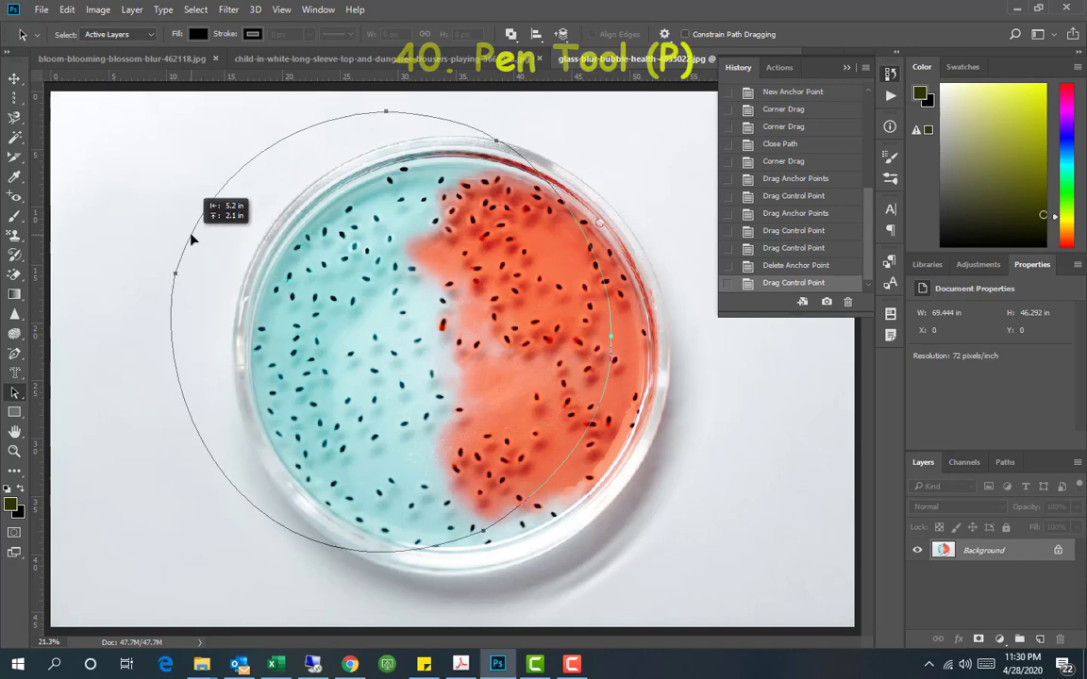
Try moving the whole dish path and reshaping the curve handle at its left anchor point, undoing both changes
{"action": "left_click_drag", "start_coordinate": [198, 236], "coordinate": [208, 298]}
{"action": "key", "text": "ctrl+z"}
{"action": "right_click", "coordinate": [14, 395]}
{"action": "left_click", "coordinate": [90, 413]}
{"action": "key", "text": "ctrl+z"}
{"action": "left_click", "coordinate": [237, 300]}
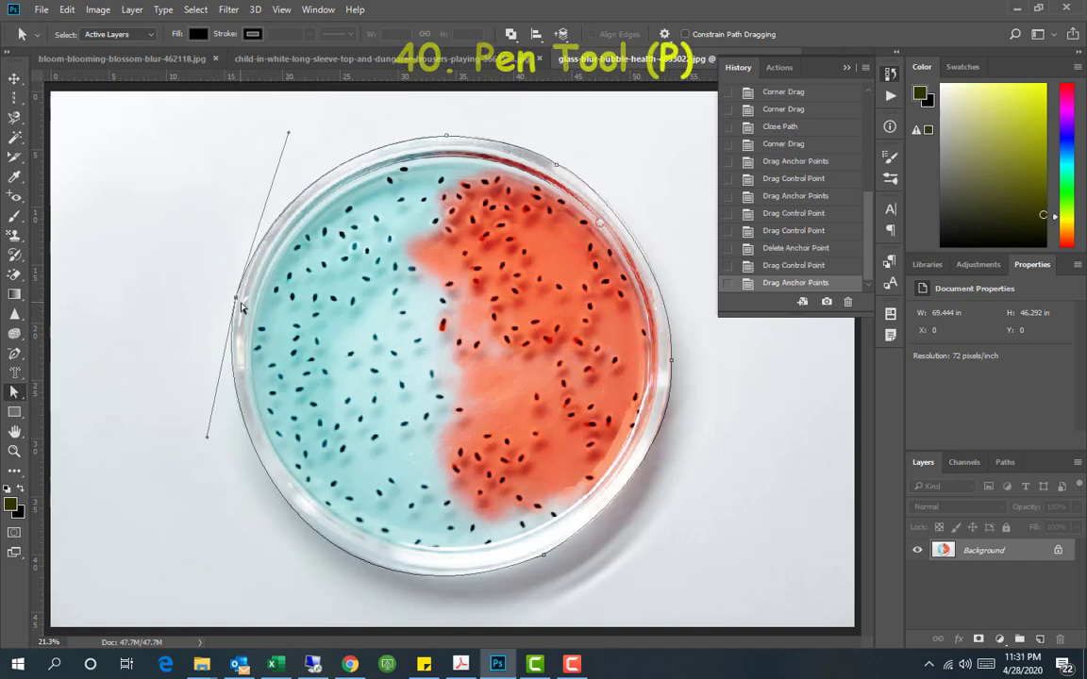
{"action": "left_click_drag", "start_coordinate": [289, 134], "coordinate": [316, 142]}
{"action": "key", "text": "ctrl+z"}
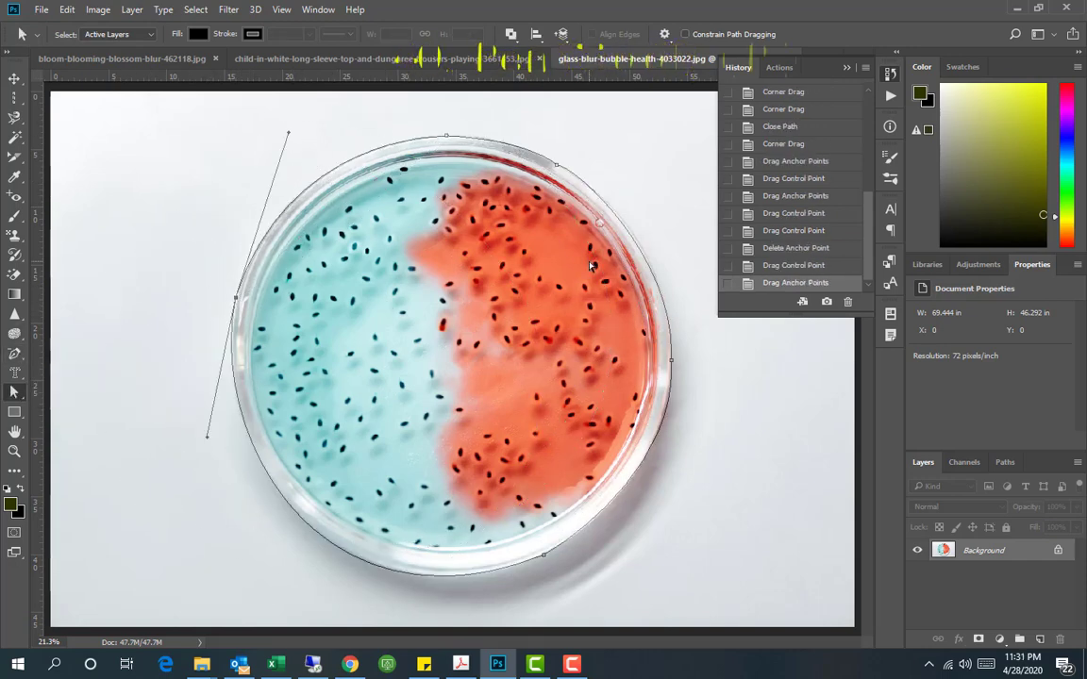
Convert the dish path to a selection and copy the selected dish to a new layer
{"action": "key", "text": "ctrl+Return"}
{"action": "key", "text": "ctrl+j"}
Trace a freehand outline inside the dish with the Freeform Pen tool, starting at the red area's upper edge, and convert it to a selection
{"action": "right_click", "coordinate": [14, 355]}
{"action": "left_click", "coordinate": [87, 369]}
{"action": "left_click_drag", "start_coordinate": [482, 170], "coordinate": [477, 177]}
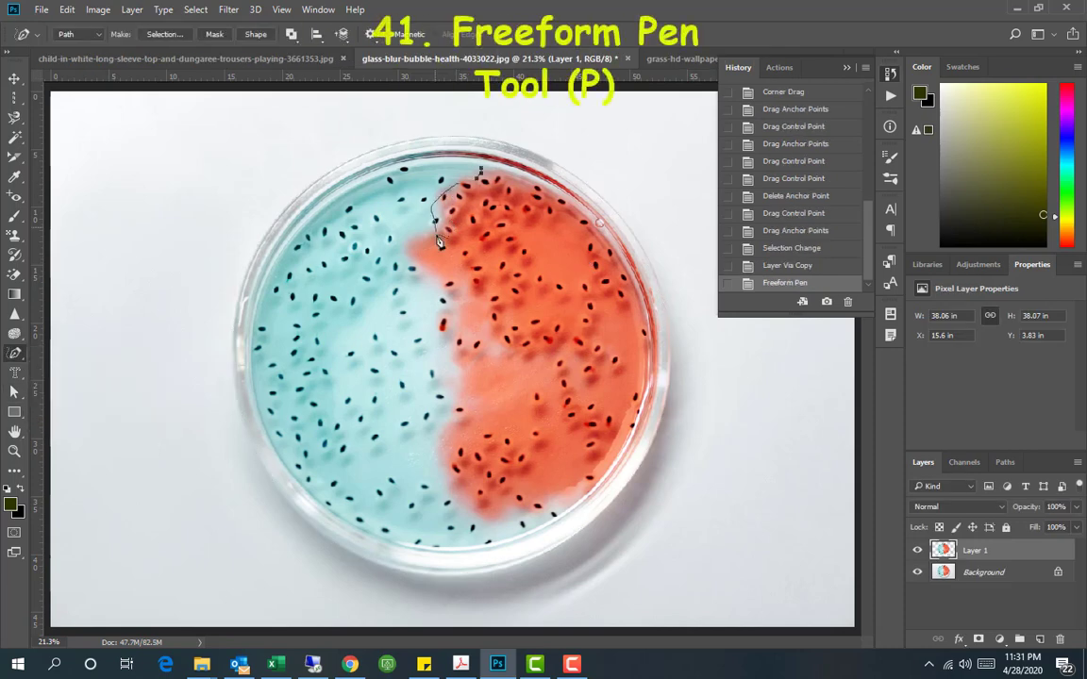
{"action": "mouse_move", "coordinate": [484, 521]}
{"action": "left_mouse_down"}
{"action": "mouse_move", "coordinate": [312, 495]}
{"action": "mouse_move", "coordinate": [293, 255]}
{"action": "left_mouse_up"}
{"action": "key", "text": "ctrl+Return"}
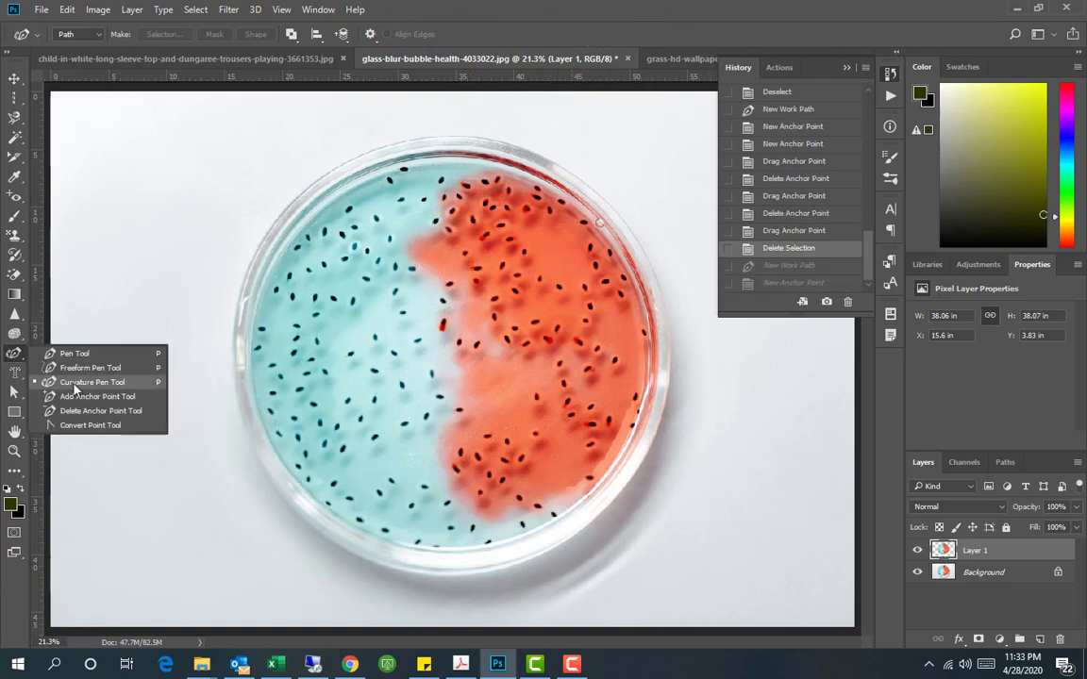
Outline the whole dish rim with a closed Curvature Pen path and convert it to a selection
{"action": "left_click", "coordinate": [75, 385]}
{"action": "left_click", "coordinate": [253, 268]}
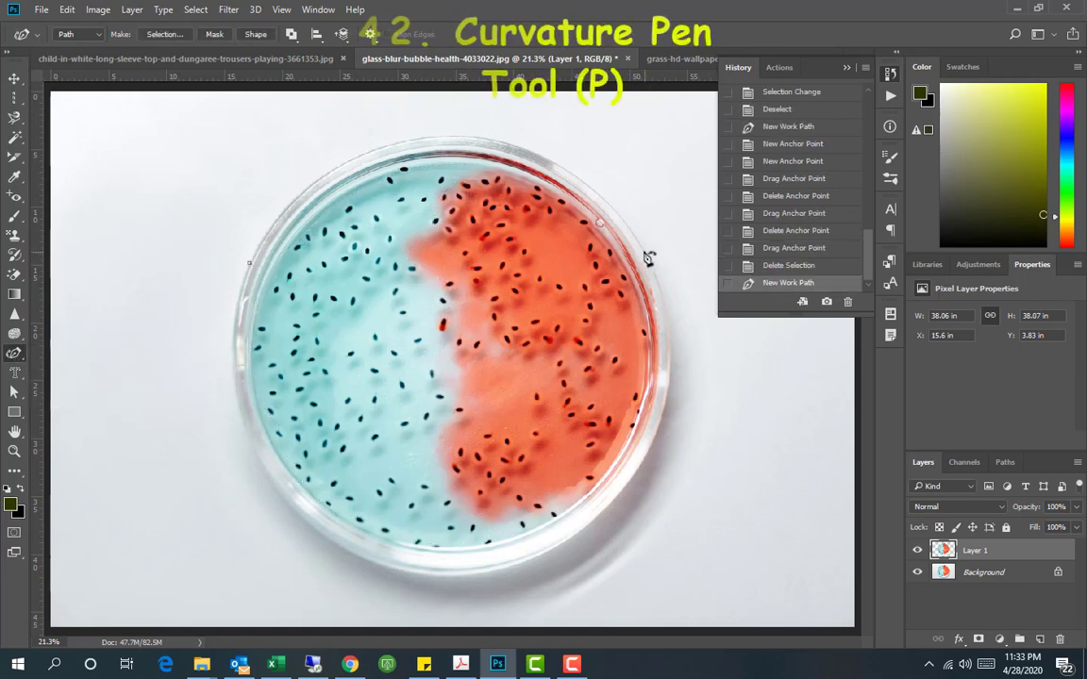
{"action": "left_click", "coordinate": [614, 359]}
{"action": "left_click_drag", "start_coordinate": [461, 324], "coordinate": [474, 138]}
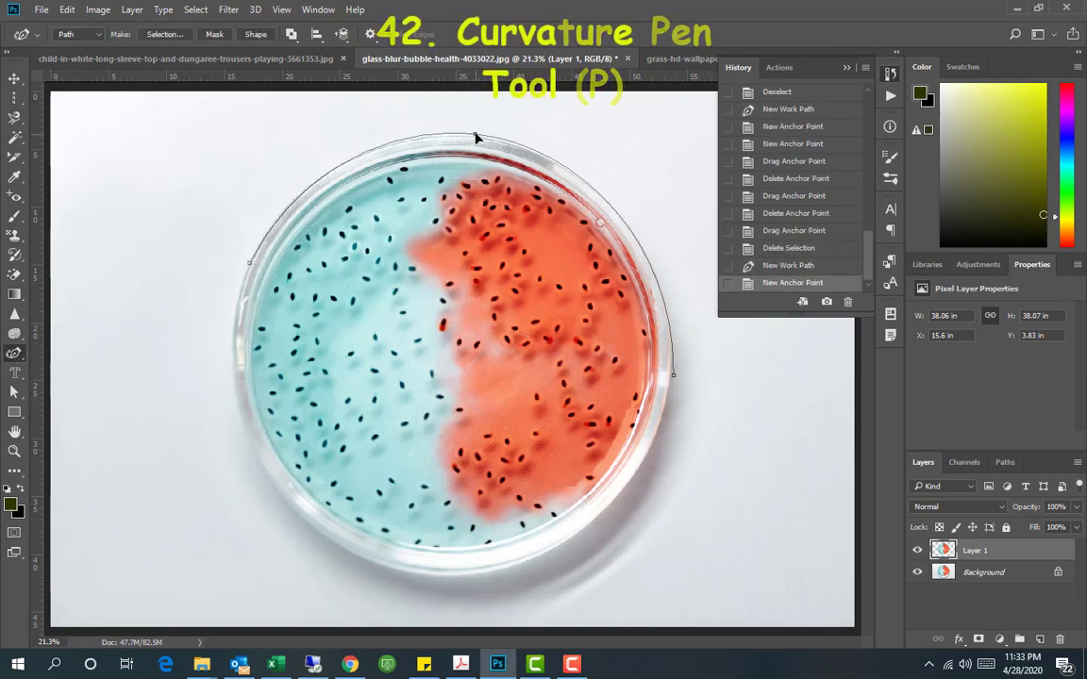
{"action": "left_click", "coordinate": [483, 578]}
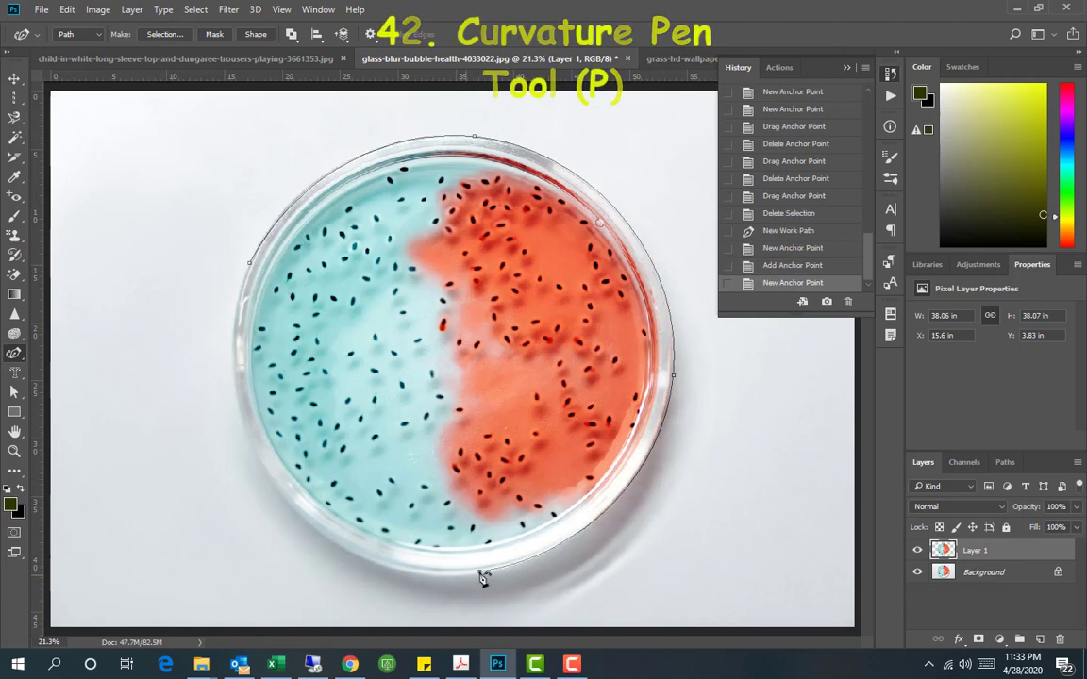
{"action": "left_click", "coordinate": [245, 429]}
{"action": "left_click", "coordinate": [251, 269]}
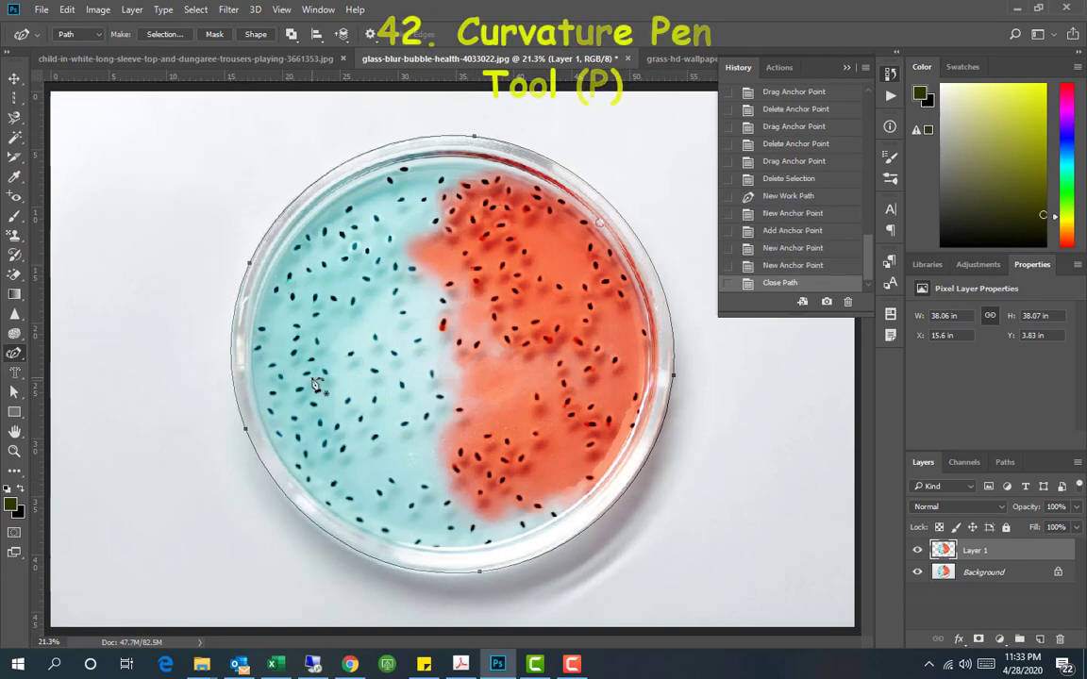
{"action": "key", "text": "ctrl+Return"}
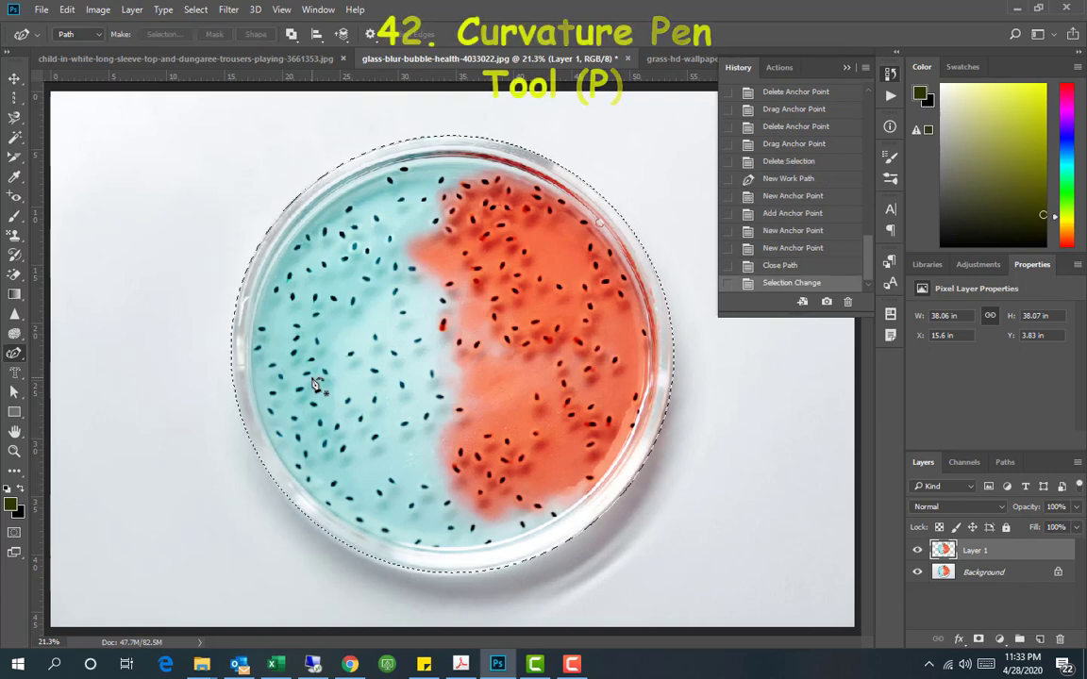
Swap the foreground and background colors, change the foreground to bright teal green, and fill the dish selection on Layer 1 with it
{"action": "left_click", "coordinate": [20, 489]}
{"action": "left_click", "coordinate": [11, 505]}
{"action": "left_click", "coordinate": [346, 400]}
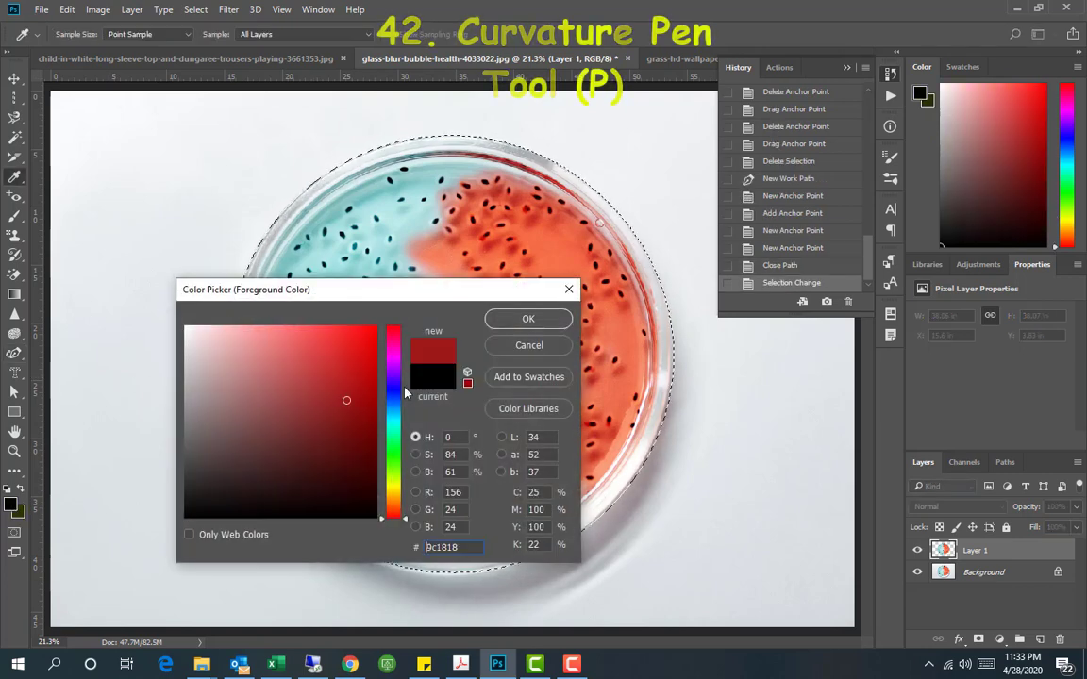
{"action": "left_click_drag", "start_coordinate": [406, 392], "coordinate": [391, 433]}
{"action": "key", "text": "p"}
{"action": "left_click", "coordinate": [529, 319]}
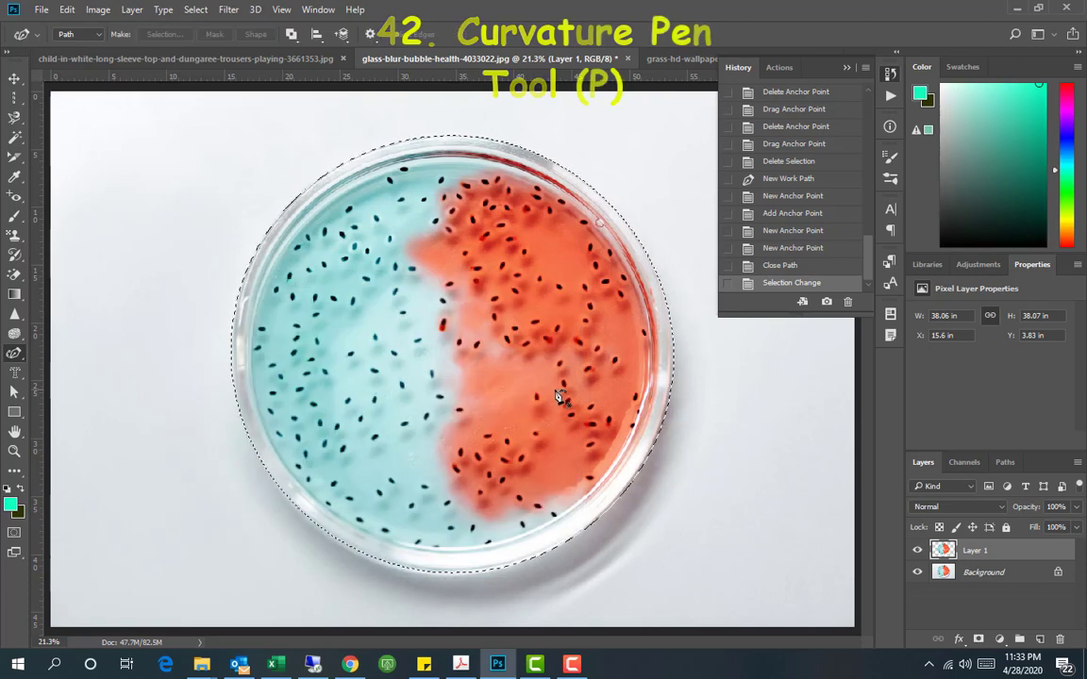
{"action": "key", "text": "alt+BackSpace"}
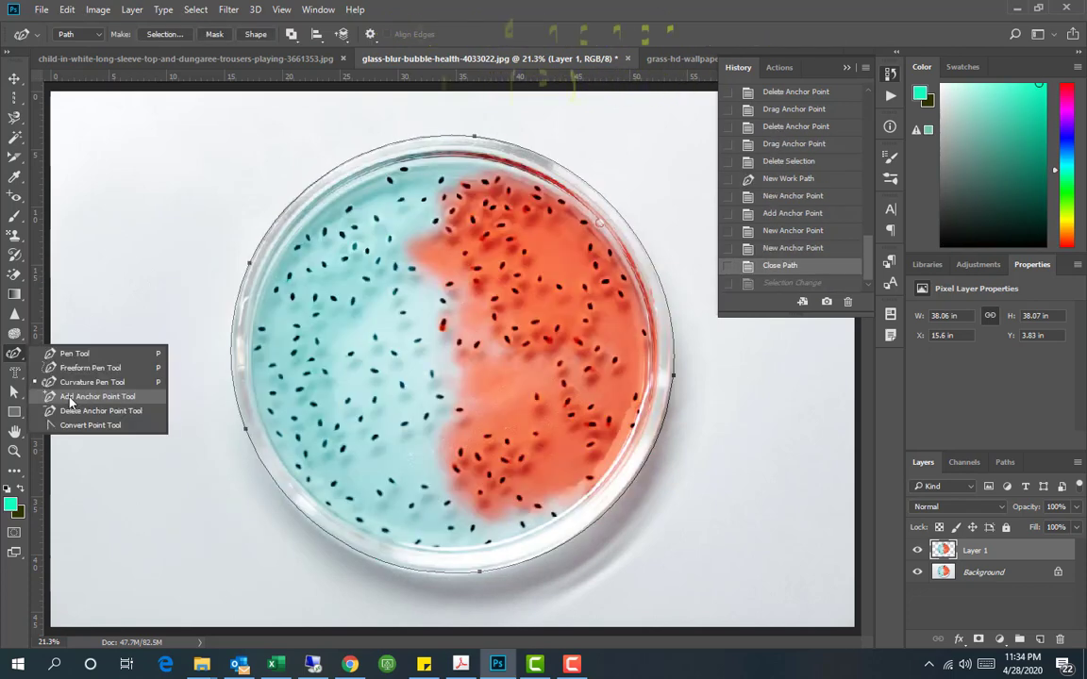
Insert an anchor point on the path along the dish's lower-left rim and adjust its direction handle to follow the edge
{"action": "left_click", "coordinate": [71, 397]}
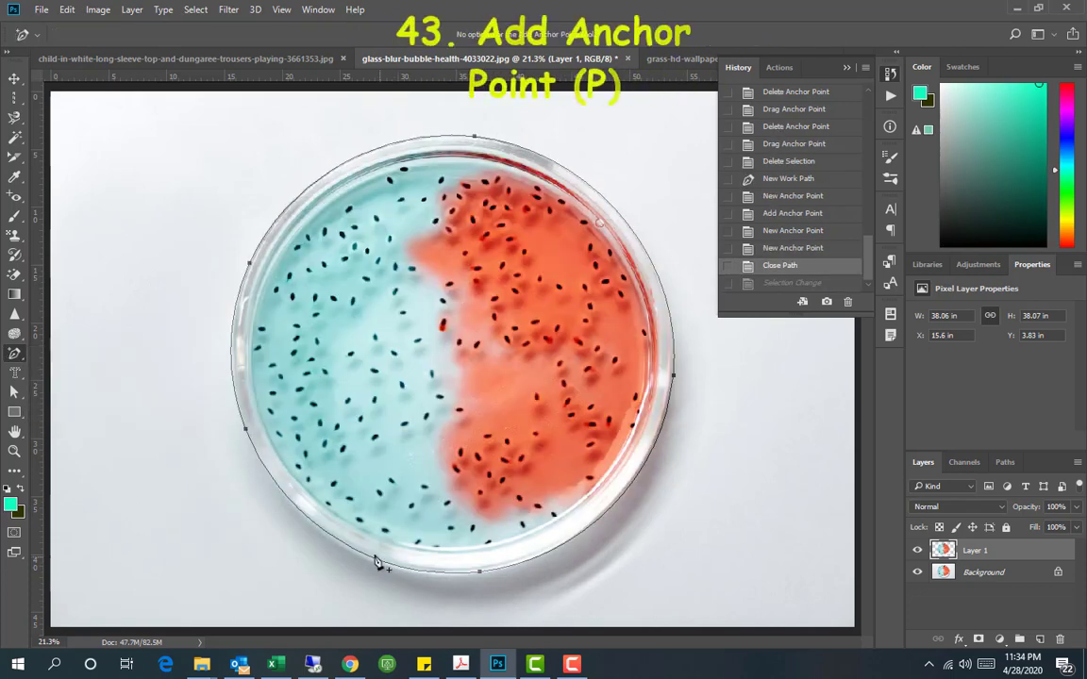
{"action": "left_click", "coordinate": [336, 540]}
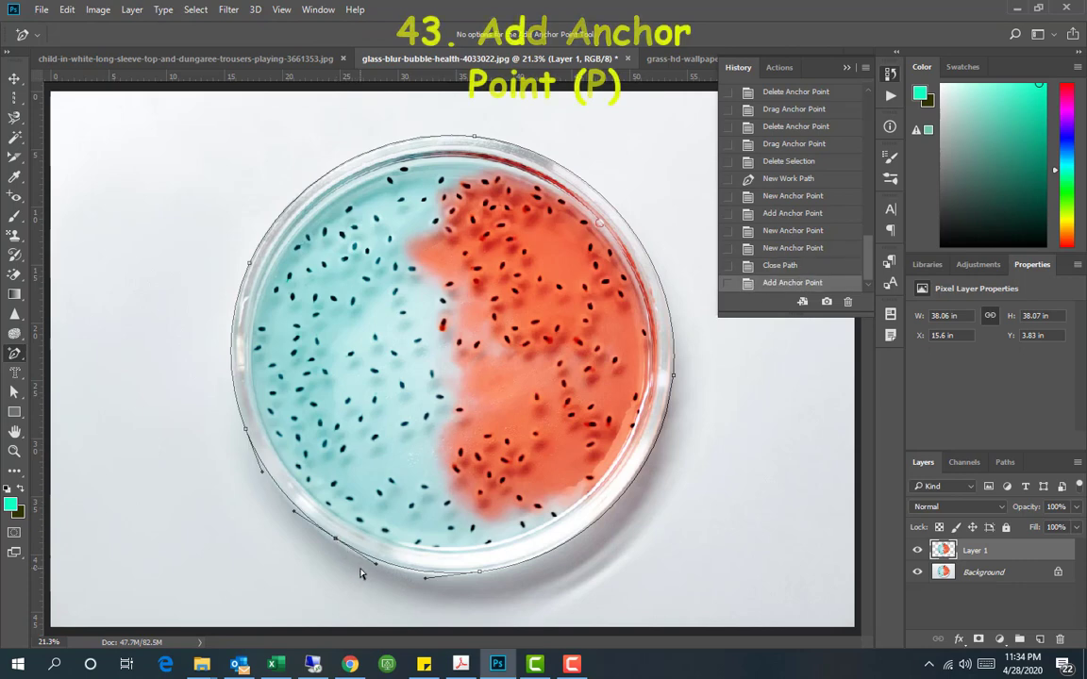
{"action": "mouse_move", "coordinate": [376, 568]}
{"action": "left_mouse_down"}
{"action": "mouse_move", "coordinate": [374, 577]}
{"action": "mouse_move", "coordinate": [368, 564]}
{"action": "left_mouse_up"}
Remove the added anchor point on the dish's lower-left rim with the Delete Anchor Point tool
{"action": "right_click", "coordinate": [14, 354]}
{"action": "left_click", "coordinate": [94, 411]}
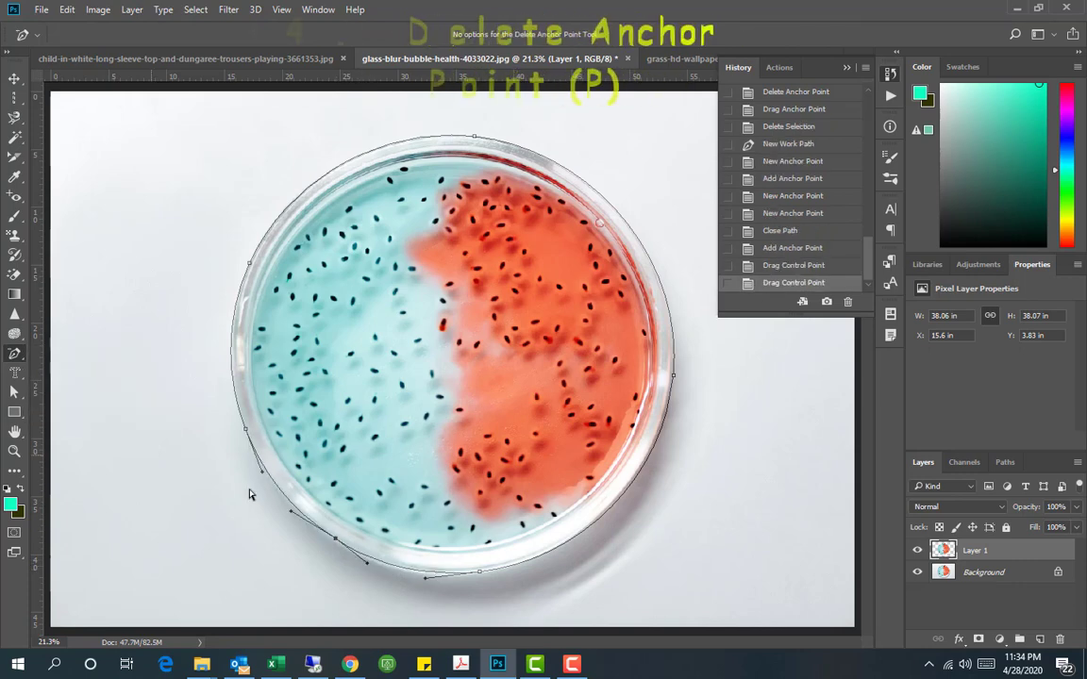
{"action": "left_click", "coordinate": [334, 544]}
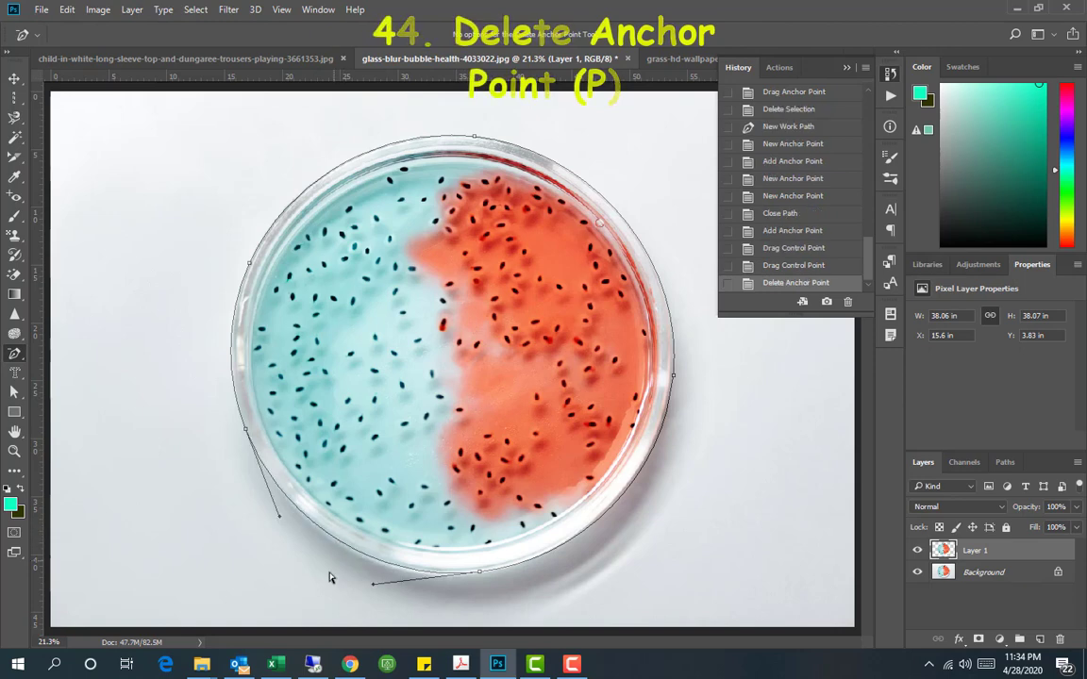
Use the Convert Point tool to pull the left direction handle of the path's bottom anchor point in to the point
{"action": "right_click", "coordinate": [14, 354]}
{"action": "left_click", "coordinate": [118, 433]}
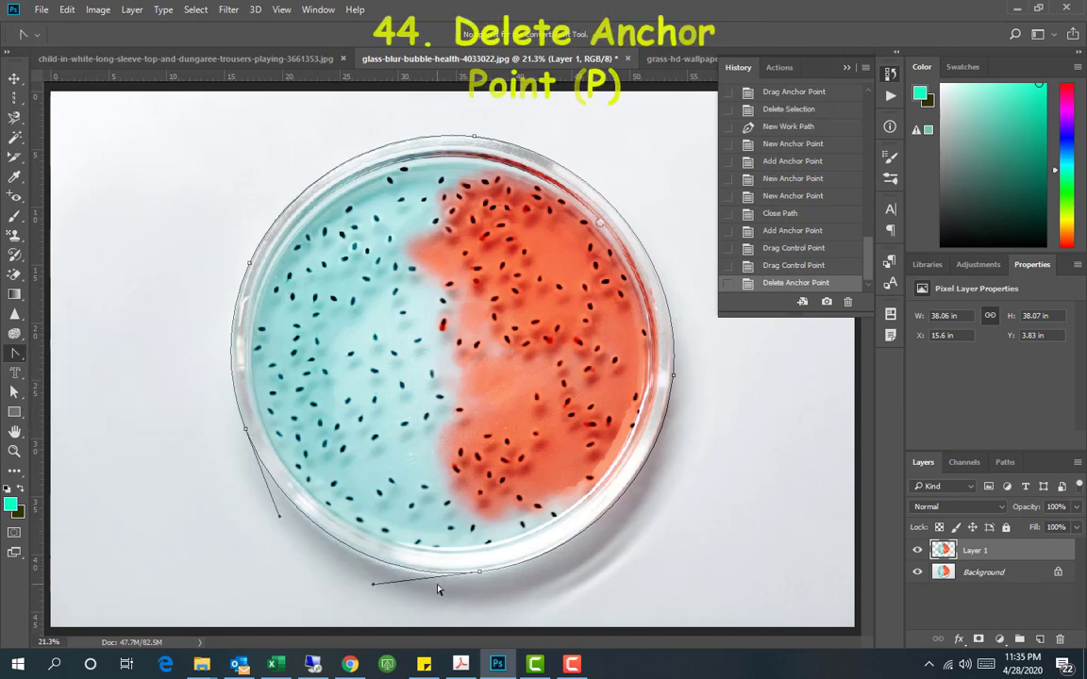
{"action": "left_click_drag", "start_coordinate": [374, 590], "coordinate": [477, 573]}
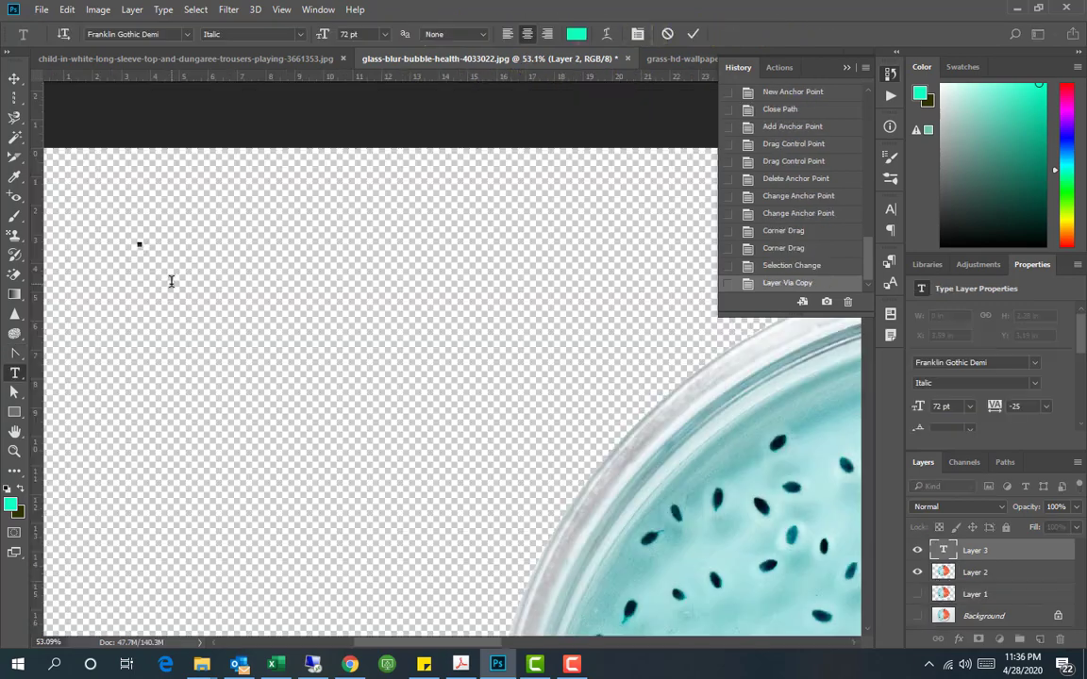
Enter the horizontal text "SHOAIB LEARNING STUDIO" in the upper-left transparent area of the canvas
{"action": "type", "text": "SHOAIB L"}
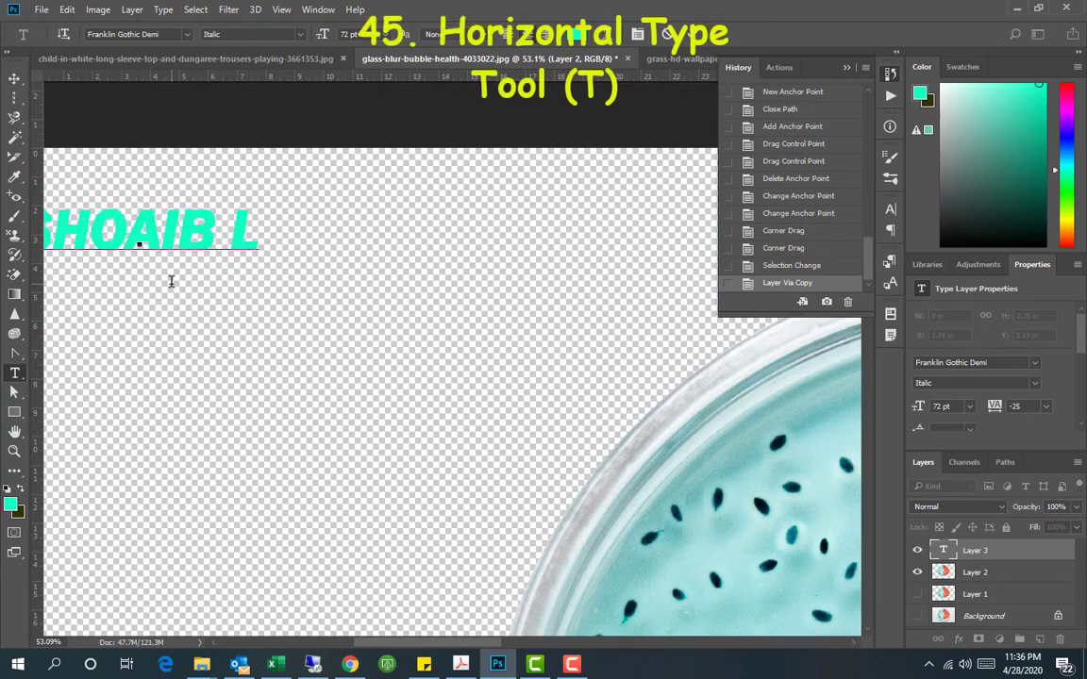
{"action": "type", "text": "EARNING STUDIO"}
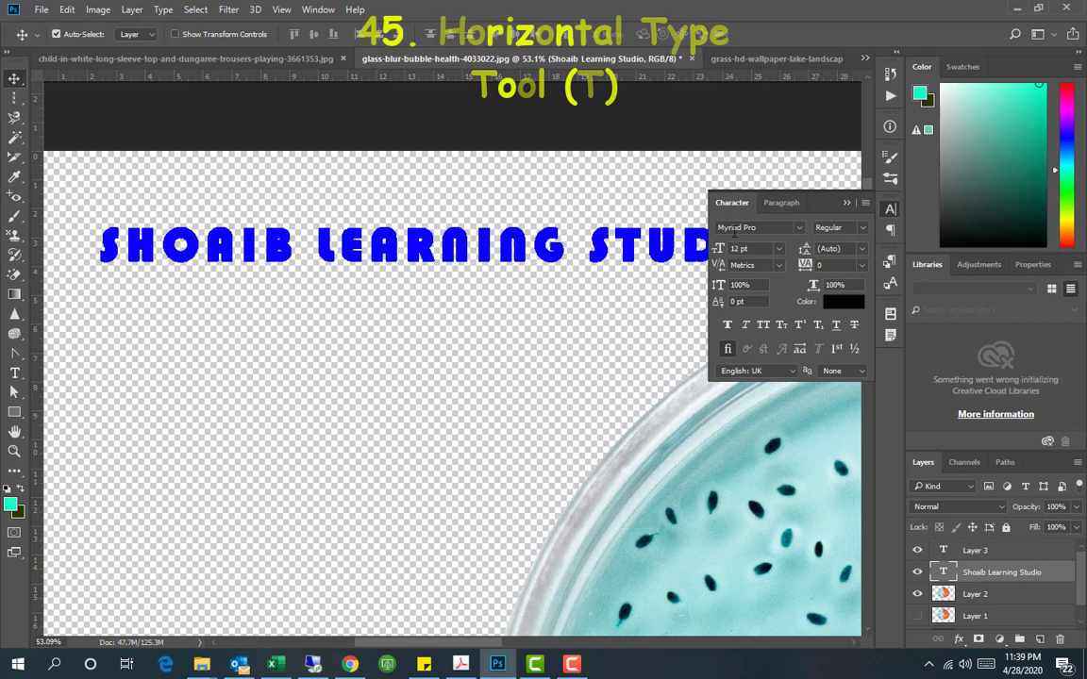
Preview fonts for the Shoaib Learning Studio text, and set its size to 50 pt and its tracking to 50
{"action": "left_click", "coordinate": [799, 227]}
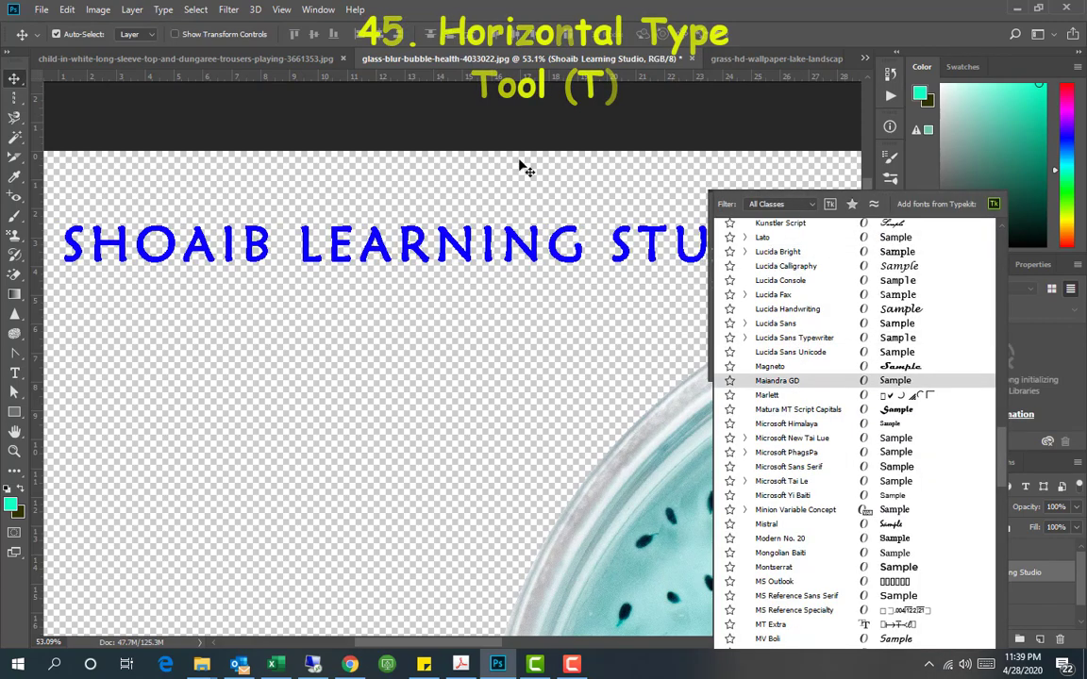
{"action": "key", "text": "Escape"}
{"action": "left_click", "coordinate": [779, 249]}
{"action": "left_click", "coordinate": [767, 437]}
{"action": "left_click", "coordinate": [779, 249]}
{"action": "left_click", "coordinate": [781, 471]}
{"action": "mouse_move", "coordinate": [805, 266]}
{"action": "left_mouse_down"}
{"action": "mouse_move", "coordinate": [829, 272]}
{"action": "mouse_move", "coordinate": [809, 268]}
{"action": "left_mouse_up"}
Set the vertical scale of the Shoaib Learning Studio text to 100%
{"action": "left_click_drag", "start_coordinate": [717, 285], "coordinate": [741, 292]}
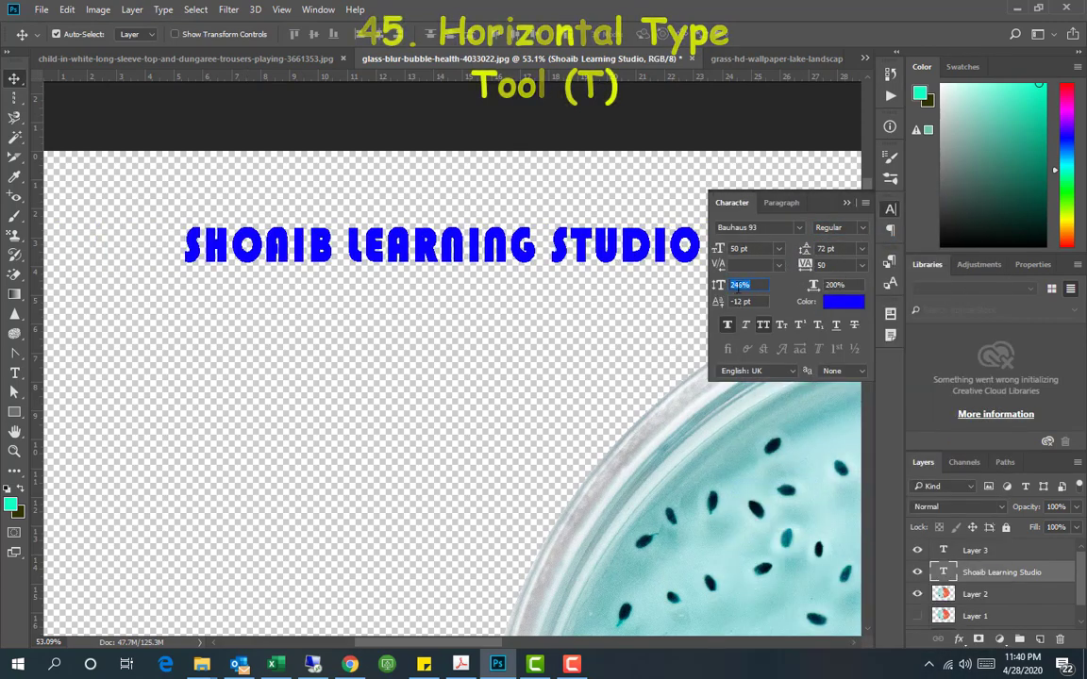
{"action": "type", "text": "100"}
{"action": "key", "text": "Return"}
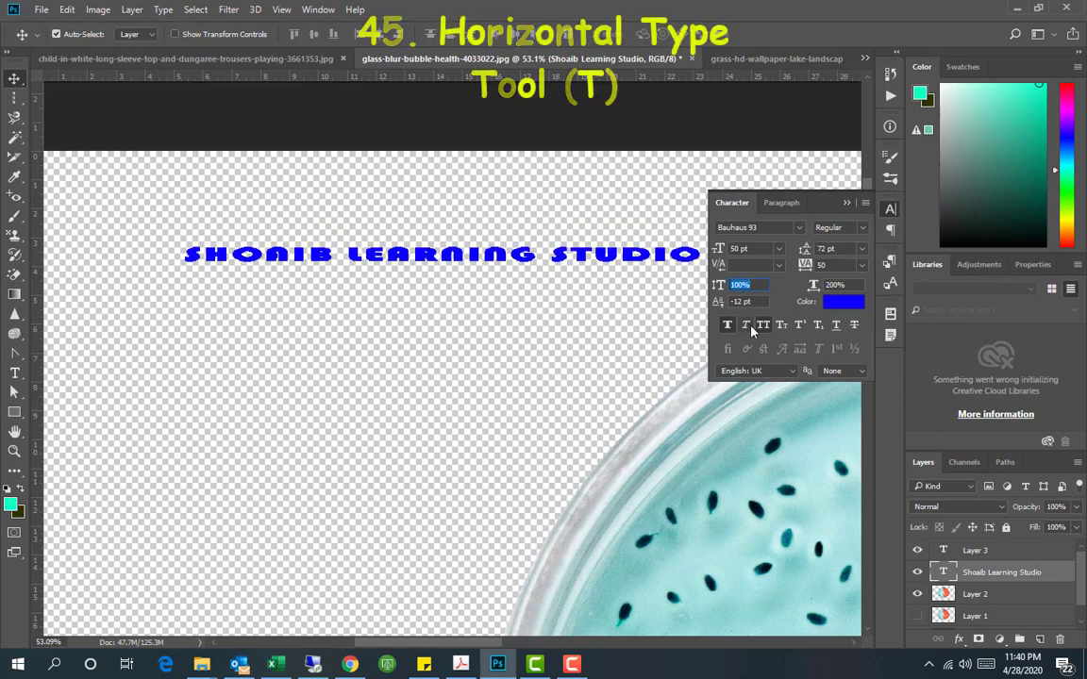
Choose a bright, fully saturated blue as the text color of the Shoaib Learning Studio heading
{"action": "left_click", "coordinate": [842, 301]}
{"action": "left_click", "coordinate": [279, 375]}
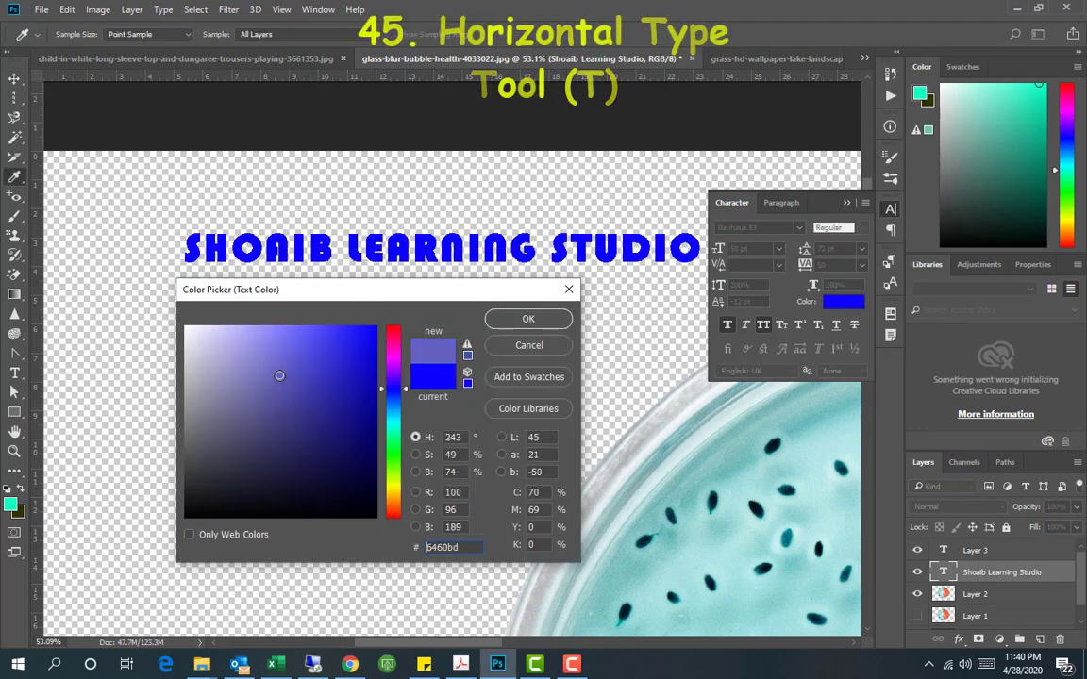
{"action": "left_click_drag", "start_coordinate": [280, 376], "coordinate": [373, 326]}
{"action": "left_click", "coordinate": [529, 319]}
Turn off faux bold for the heading, try the italic and all-caps styles, and apply Small Caps
{"action": "left_click", "coordinate": [729, 326]}
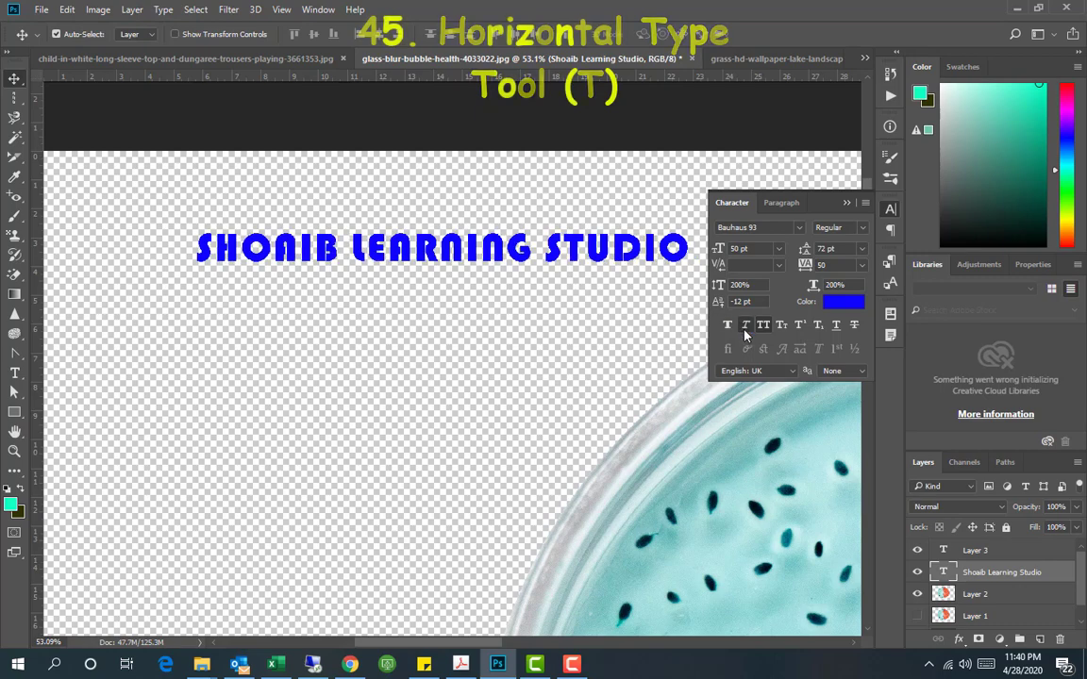
{"action": "left_click", "coordinate": [745, 330]}
{"action": "left_click", "coordinate": [744, 330]}
{"action": "left_click", "coordinate": [767, 329]}
{"action": "left_click", "coordinate": [768, 326]}
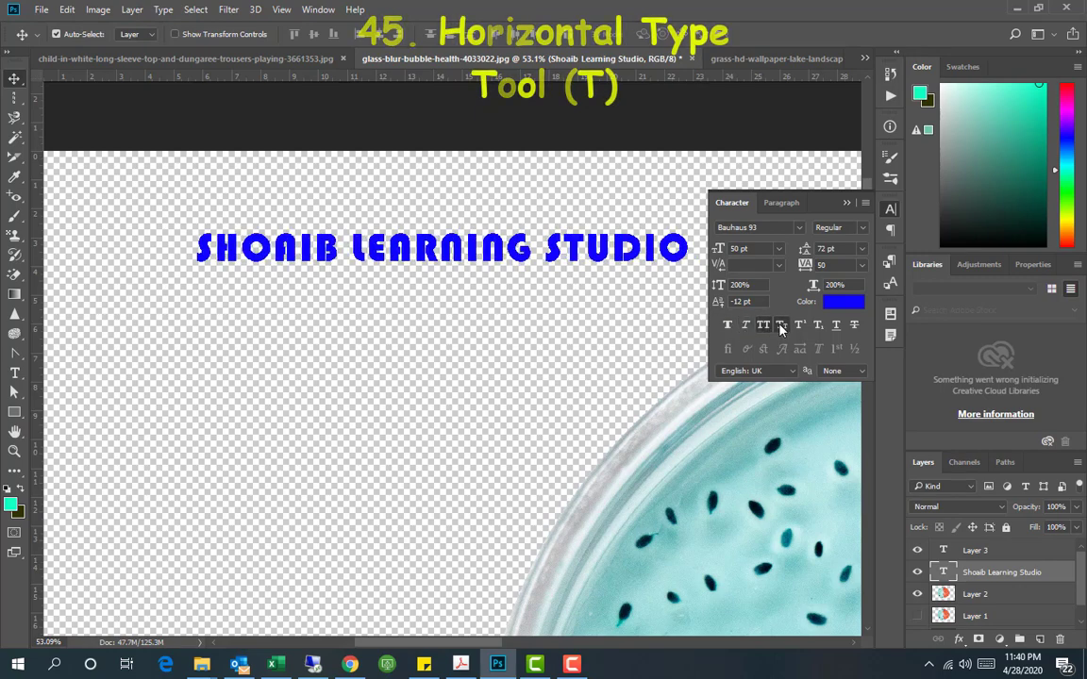
{"action": "left_click", "coordinate": [781, 327]}
Enlarge the heading to about 72 pt with Free Transform and shift it toward the canvas's left edge
{"action": "key", "text": "ctrl+t"}
{"action": "left_click_drag", "start_coordinate": [259, 269], "coordinate": [156, 289]}
{"action": "mouse_move", "coordinate": [638, 300]}
{"action": "left_mouse_down"}
{"action": "mouse_move", "coordinate": [624, 312]}
{"action": "mouse_move", "coordinate": [631, 298]}
{"action": "left_mouse_up"}
{"action": "key", "text": "Return"}
Add a Bevel & Emboss effect to the heading's layer with the Emboss style, 251% depth and the Up direction
{"action": "double_click", "coordinate": [1044, 575]}
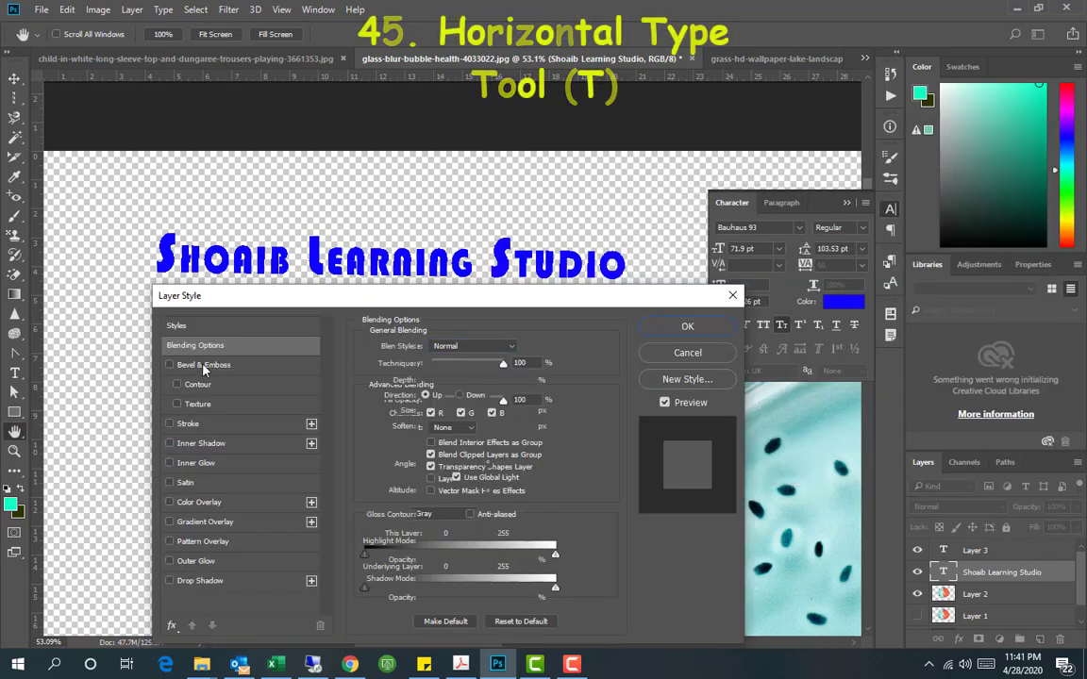
{"action": "left_click", "coordinate": [202, 366]}
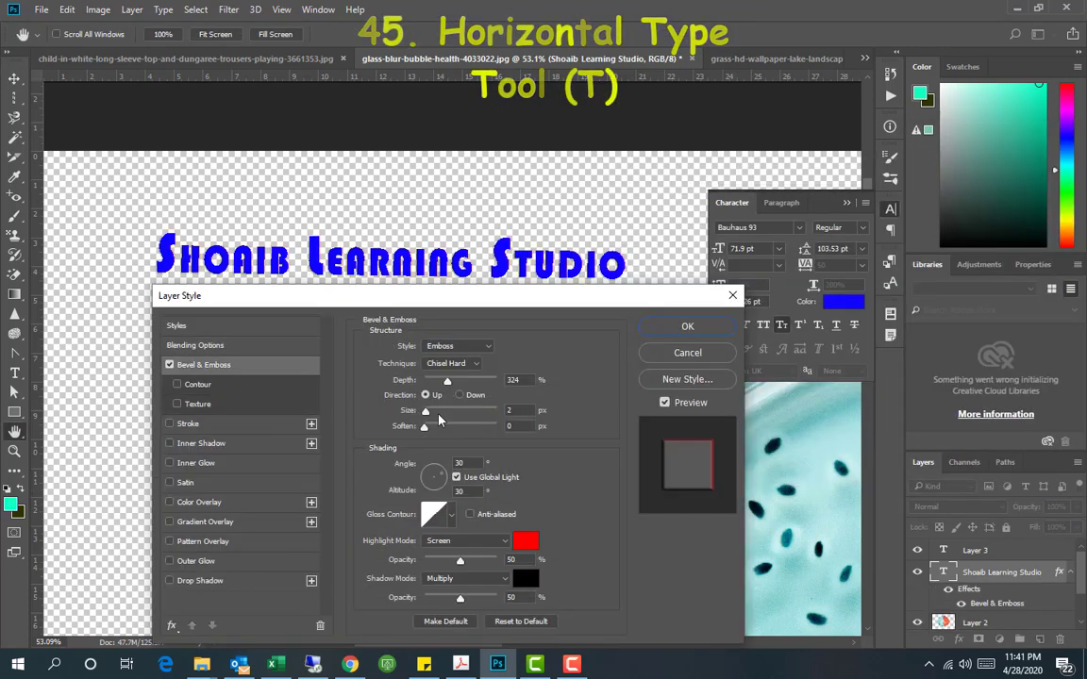
{"action": "left_click", "coordinate": [458, 346]}
{"action": "left_click", "coordinate": [463, 377]}
{"action": "mouse_move", "coordinate": [448, 381]}
{"action": "left_mouse_down"}
{"action": "mouse_move", "coordinate": [424, 382]}
{"action": "mouse_move", "coordinate": [500, 381]}
{"action": "mouse_move", "coordinate": [443, 384]}
{"action": "left_mouse_up"}
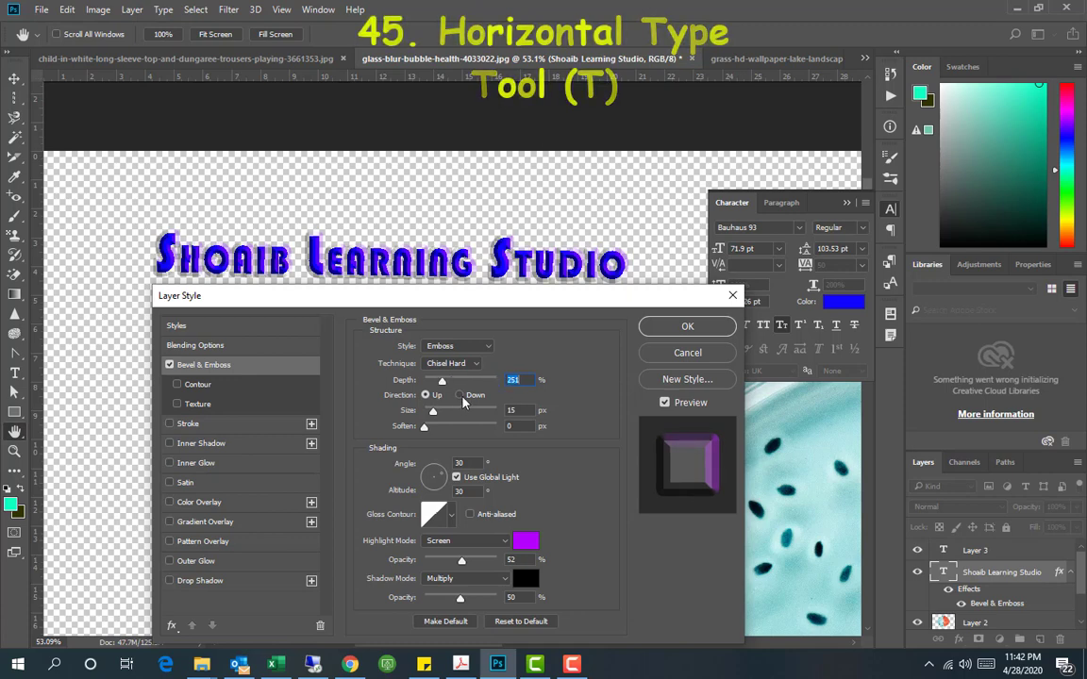
{"action": "left_click", "coordinate": [463, 397]}
{"action": "left_click", "coordinate": [428, 396]}
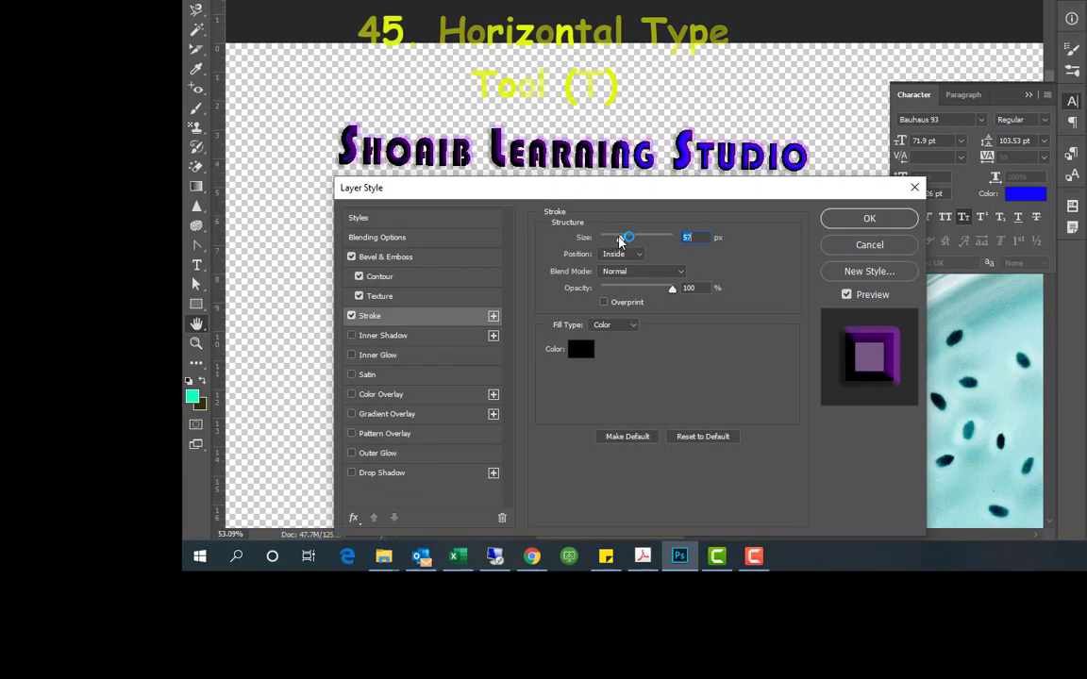
Set the heading's stroke effect to a size of 2 px and a dark teal color
{"action": "left_click_drag", "start_coordinate": [619, 235], "coordinate": [602, 233]}
{"action": "left_click", "coordinate": [582, 348]}
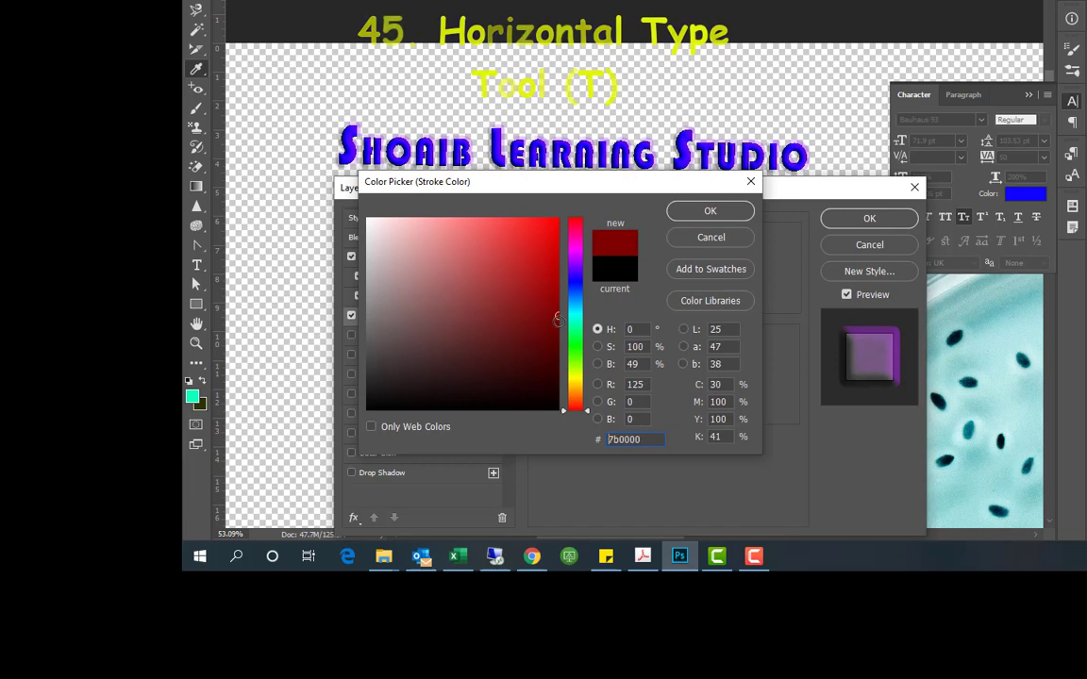
{"action": "left_click", "coordinate": [575, 317]}
{"action": "left_click", "coordinate": [710, 211]}
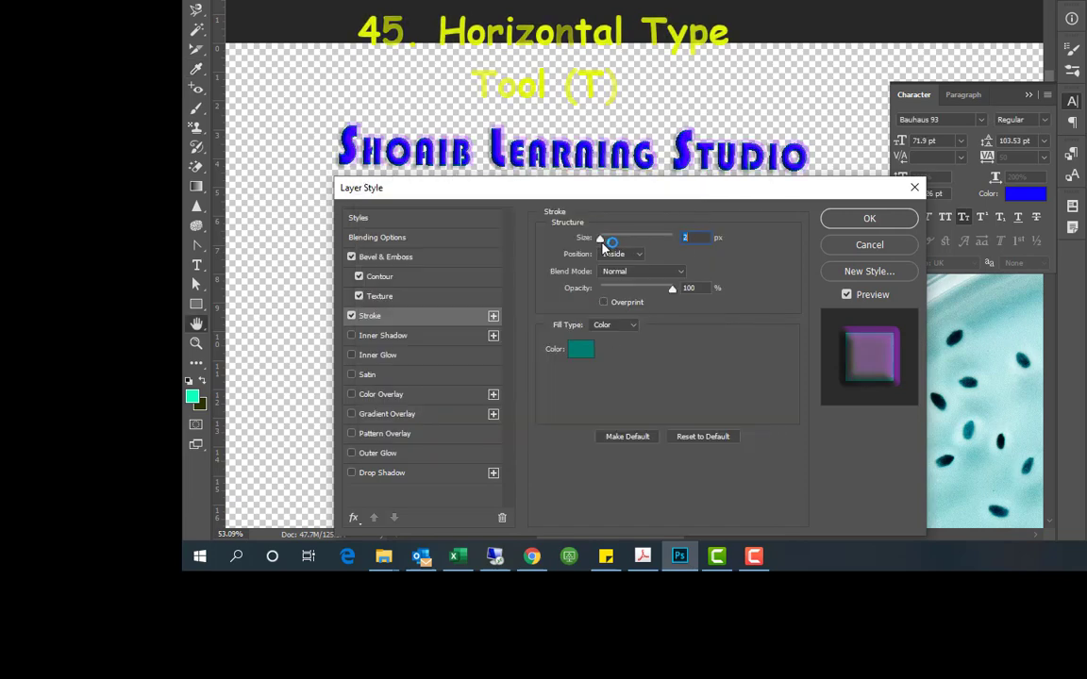
Add an Inner Shadow to the heading with Normal blend mode and a preset contour, and apply the layer styles
{"action": "left_click", "coordinate": [383, 335]}
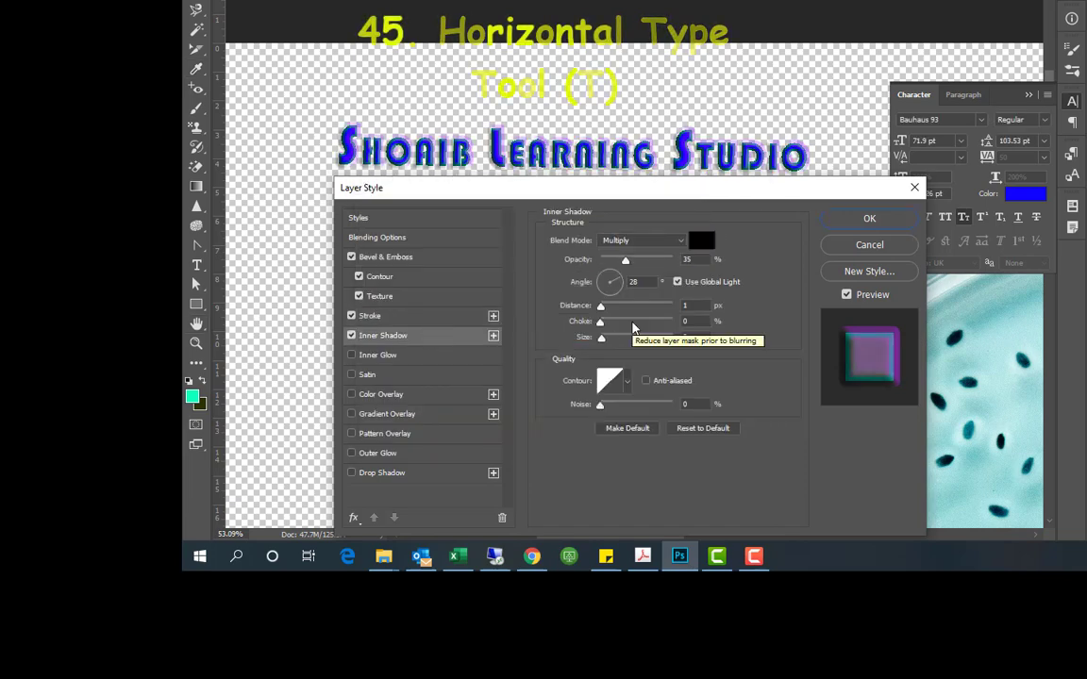
{"action": "left_click", "coordinate": [660, 239]}
{"action": "left_click", "coordinate": [664, 263]}
{"action": "left_click", "coordinate": [661, 241]}
{"action": "left_click", "coordinate": [655, 257]}
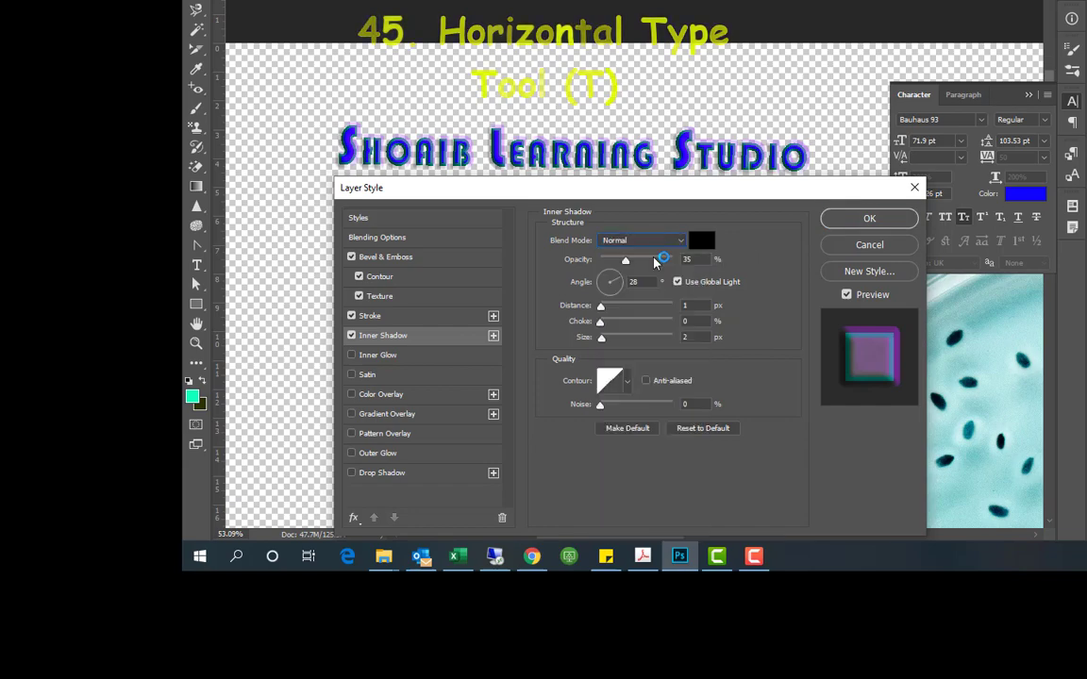
{"action": "left_click", "coordinate": [628, 384]}
{"action": "double_click", "coordinate": [602, 412]}
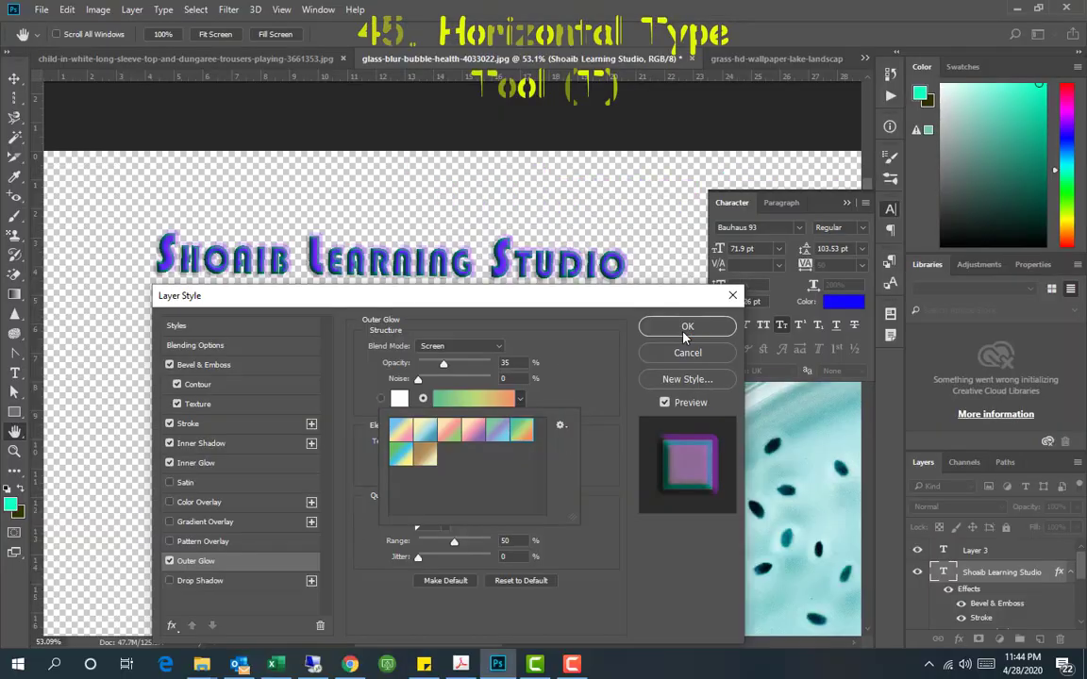
{"action": "key", "text": "Return"}
Enter the studio name's first word as vertical type below the heading's left end
{"action": "scroll", "coordinate": [182, 230], "scroll_direction": "up", "scroll_amount": 2}
{"action": "scroll", "coordinate": [633, 291], "scroll_direction": "down", "scroll_amount": 2}
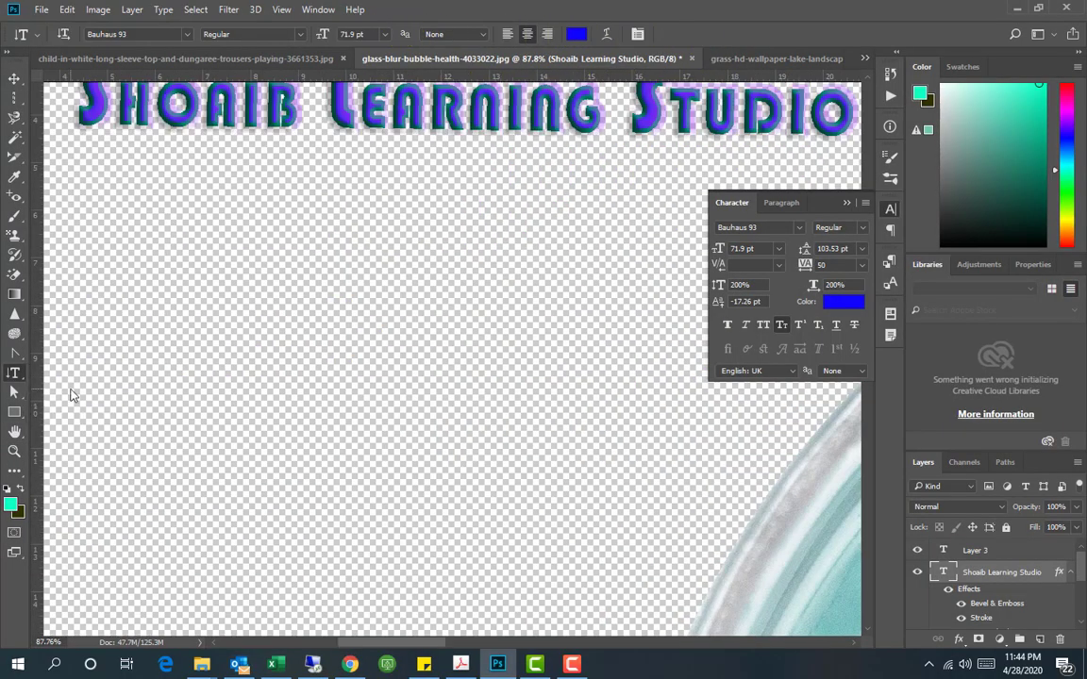
{"action": "left_click", "coordinate": [175, 207]}
{"action": "type", "text": "S"}
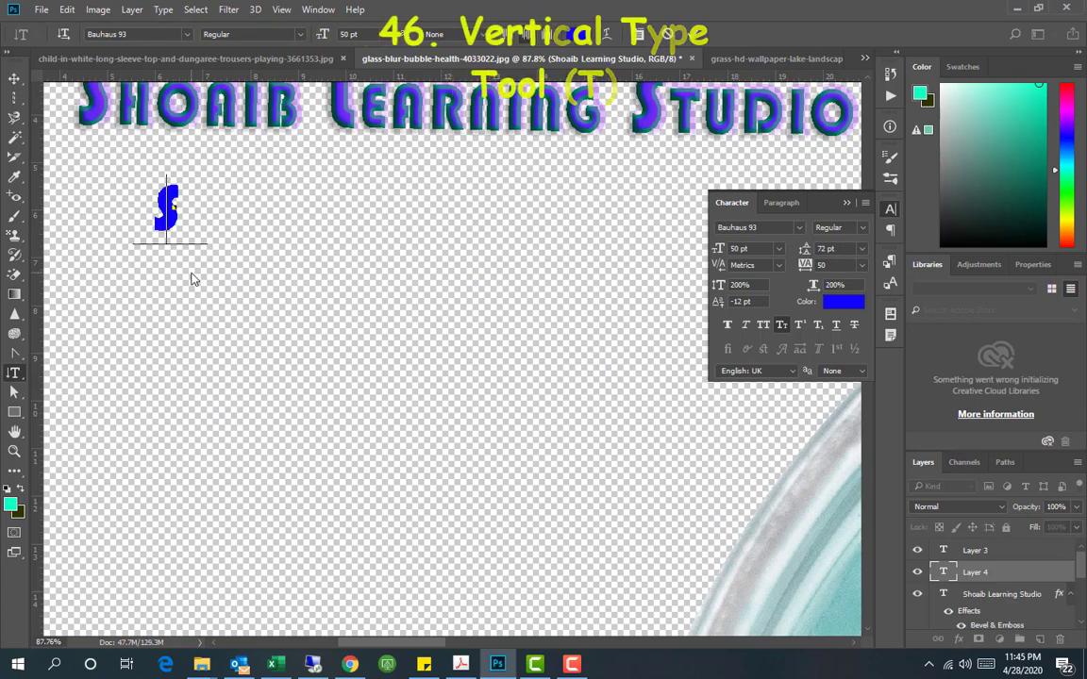
{"action": "type", "text": "hoai"}
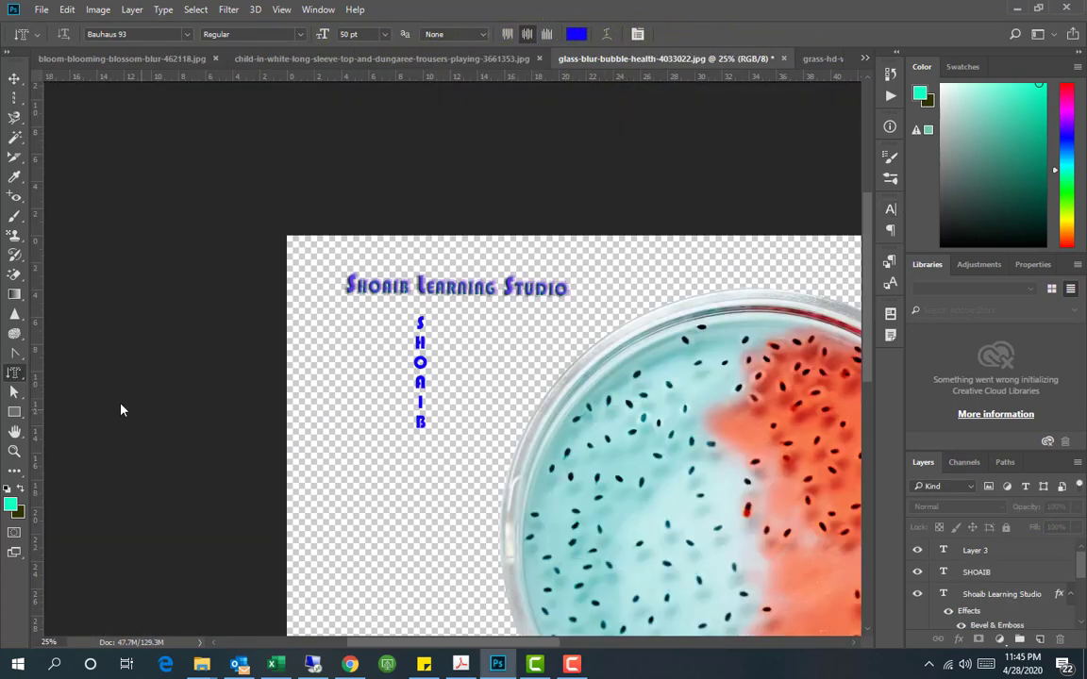
Create a vertical type mask selection over the dish's blue area and move the cut-out letters onto the transparent area beside the dish
{"action": "left_click", "coordinate": [613, 543]}
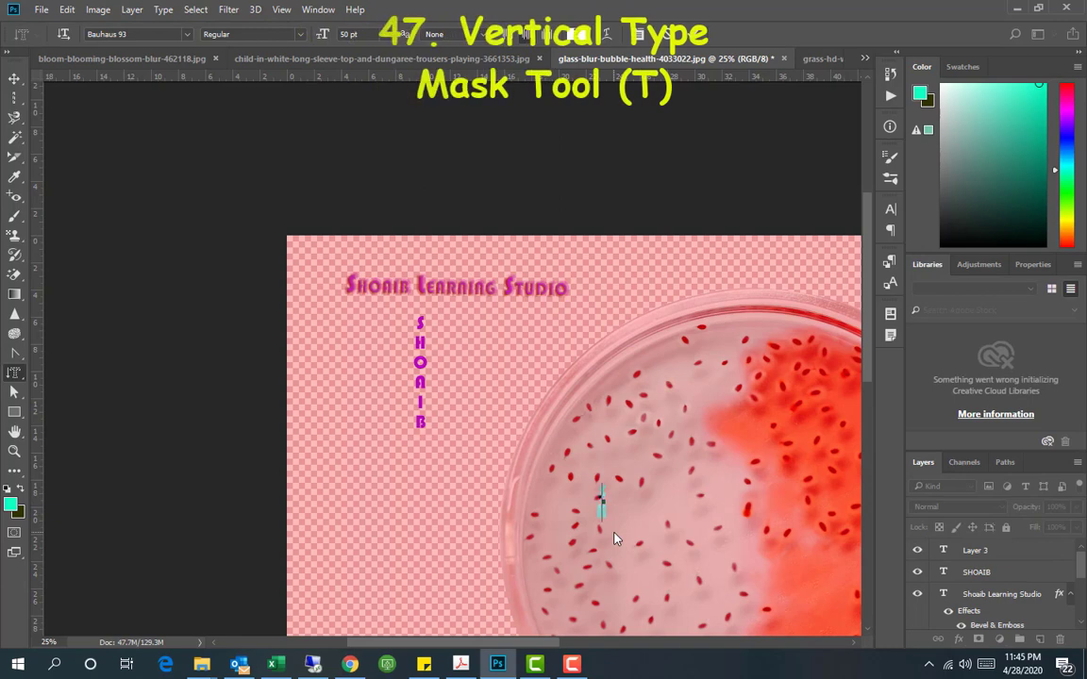
{"action": "left_click", "coordinate": [15, 78]}
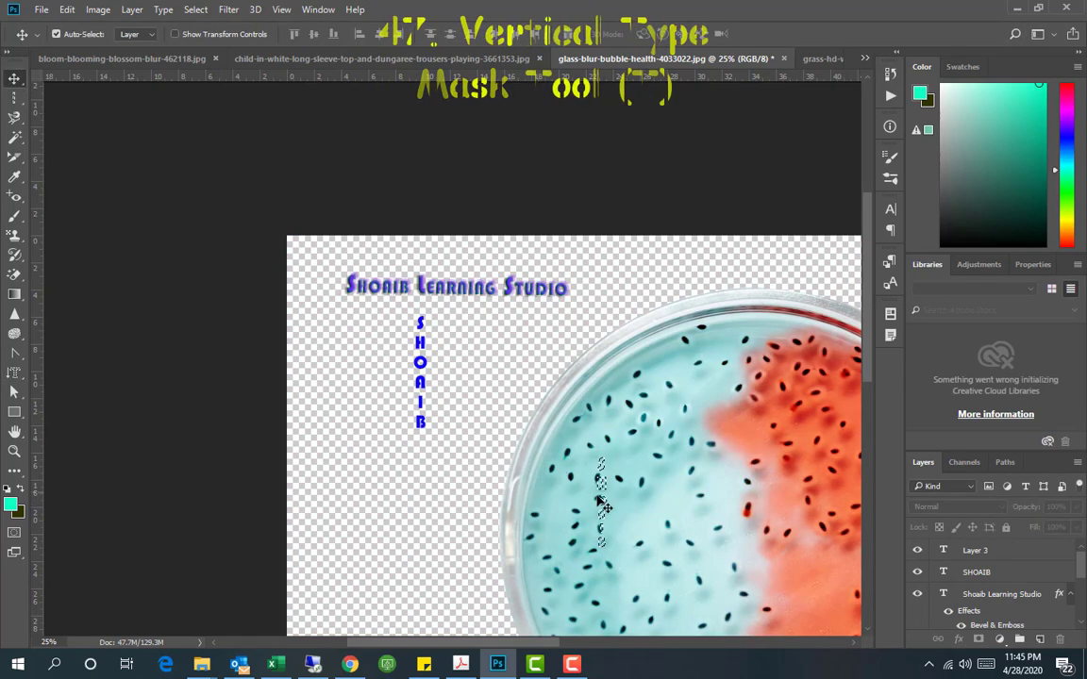
{"action": "left_click_drag", "start_coordinate": [650, 454], "coordinate": [401, 457]}
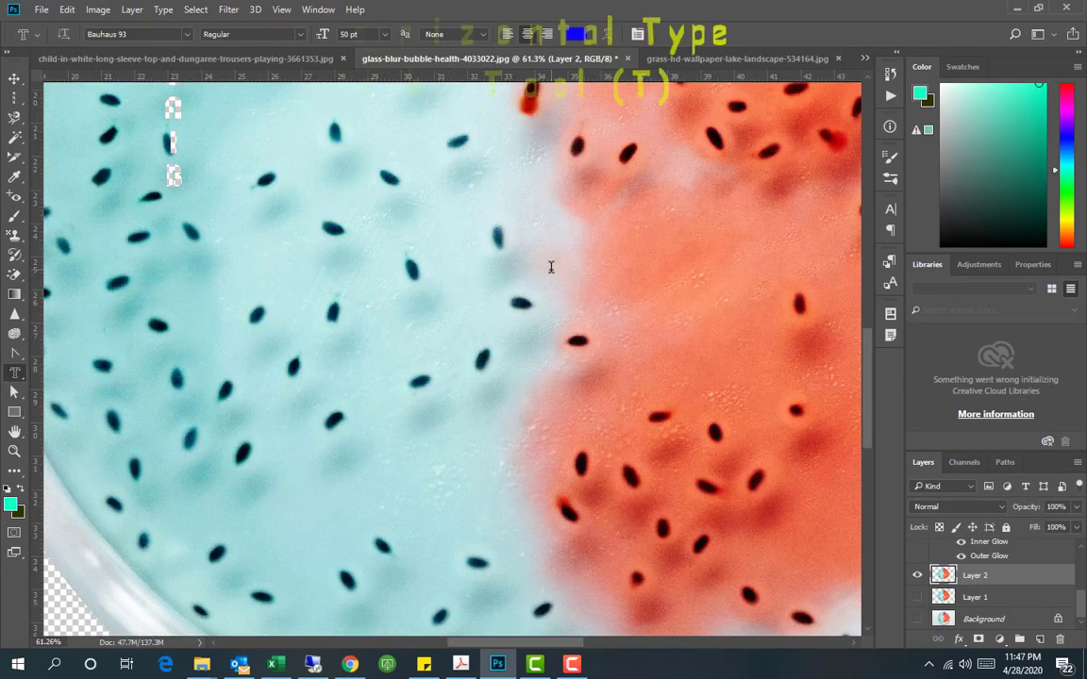
Create a horizontal type mask reading "YouTube" on Layer 2's dish and move the cut-out letters into the transparent area beside the dish
{"action": "left_click", "coordinate": [551, 267]}
{"action": "type", "text": "YouTube"}
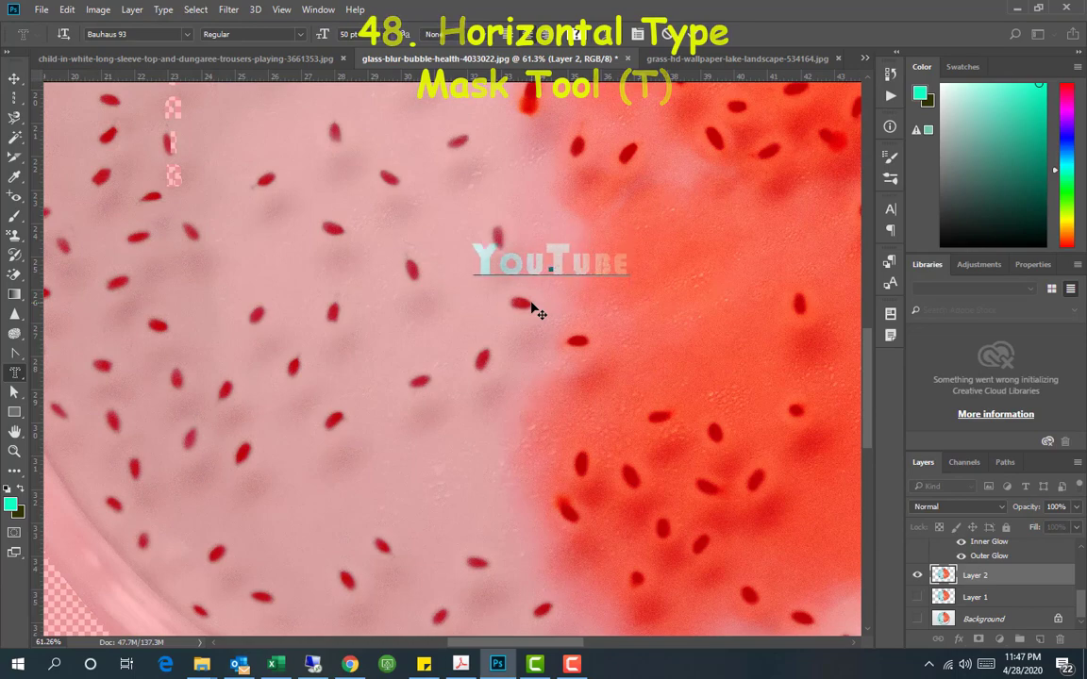
{"action": "left_click", "coordinate": [15, 78]}
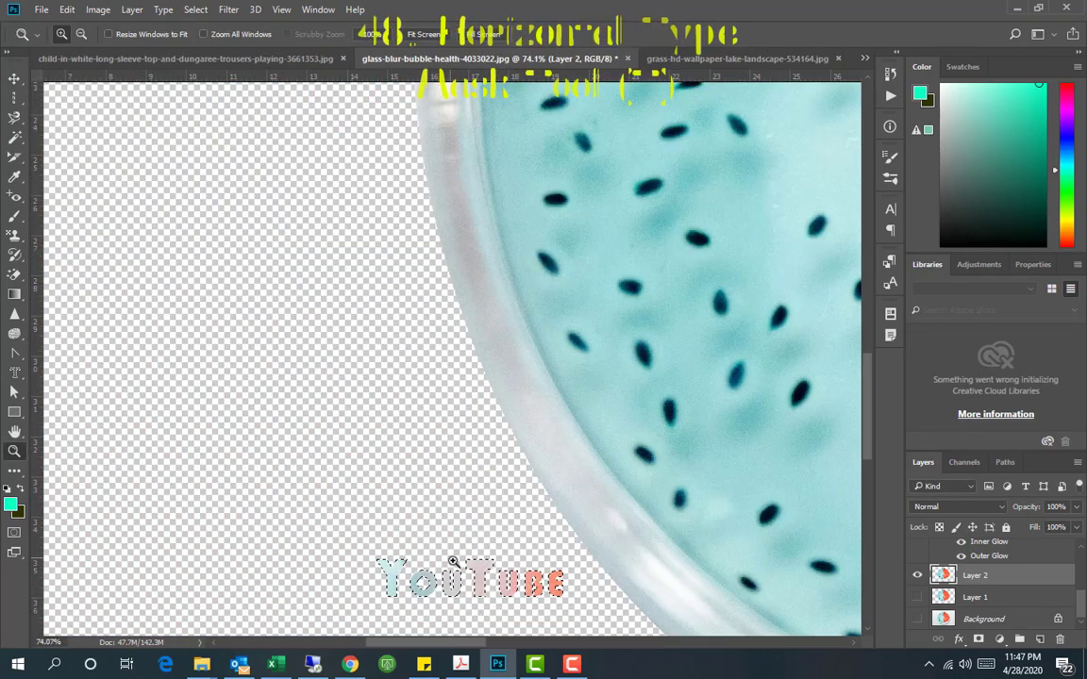
{"action": "left_click_drag", "start_coordinate": [476, 593], "coordinate": [337, 246]}
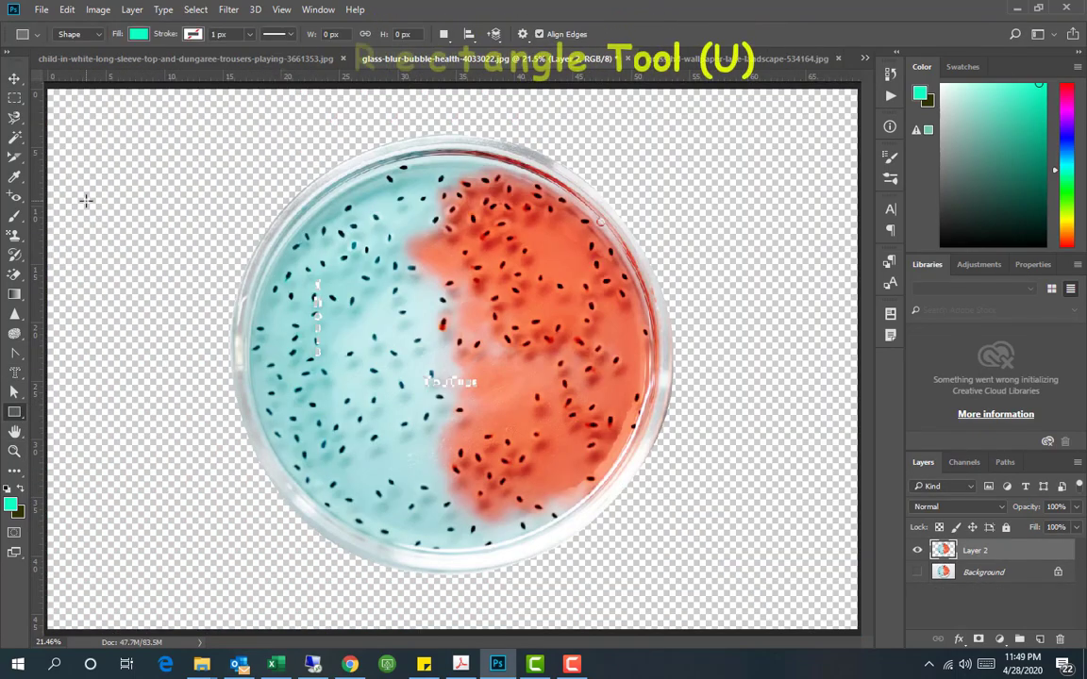
Draw a rectangle shape about 868 × 974 px on the transparent area left of the dish, try several fill swatches, and fill it dark indigo
{"action": "left_click_drag", "start_coordinate": [85, 200], "coordinate": [226, 359]}
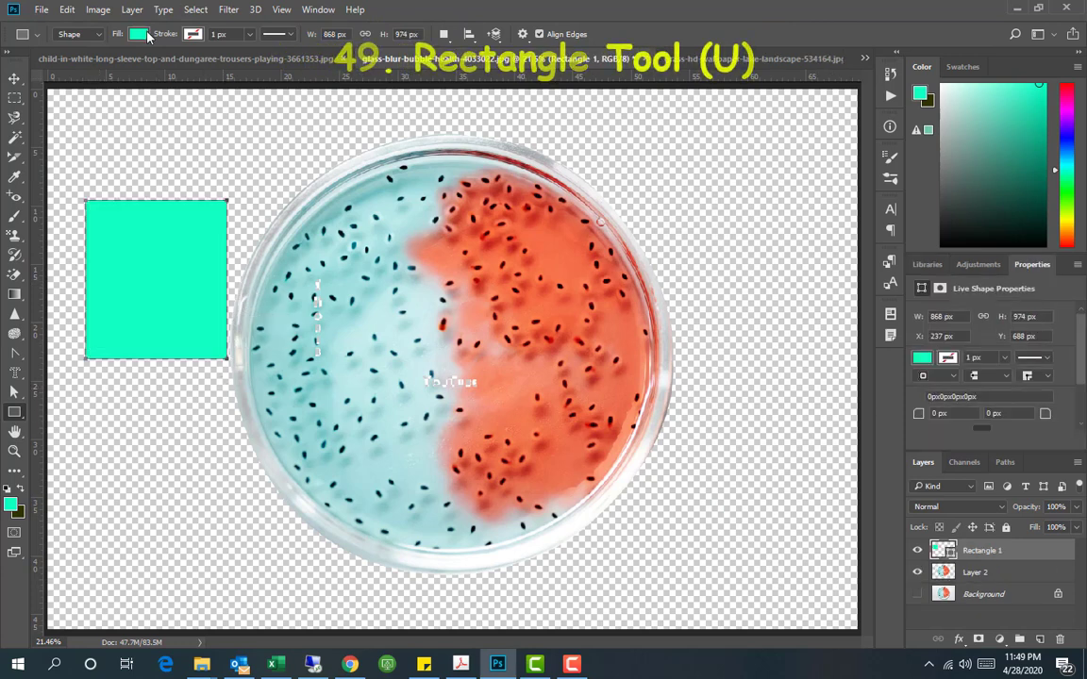
{"action": "left_click", "coordinate": [139, 34]}
{"action": "left_click", "coordinate": [176, 212]}
{"action": "left_click", "coordinate": [181, 172]}
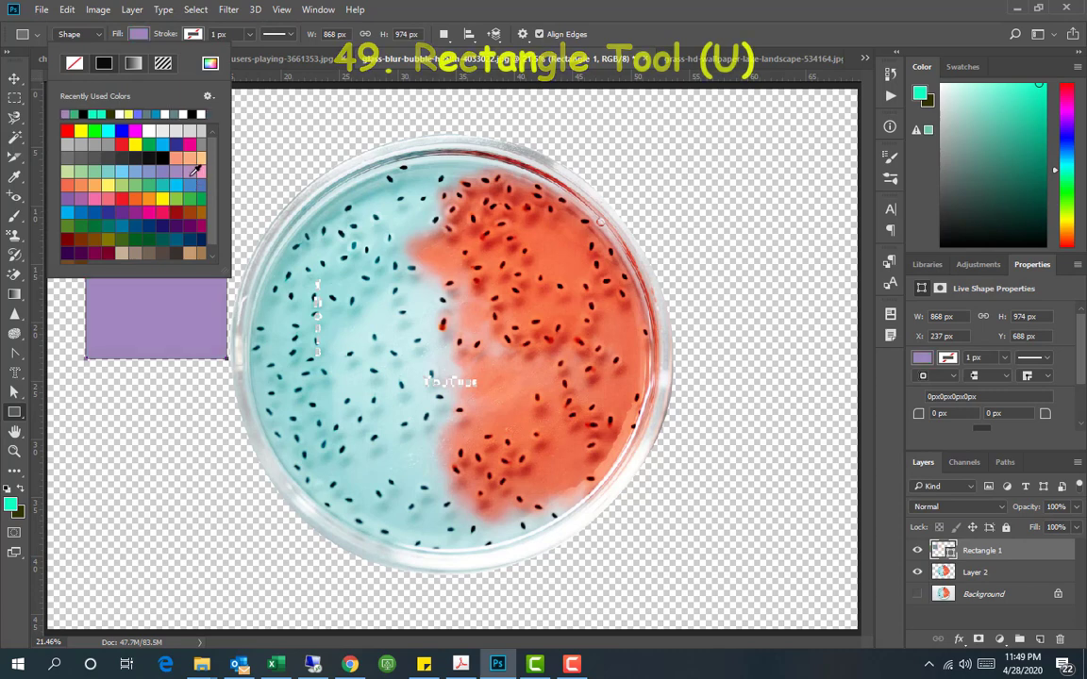
{"action": "left_click", "coordinate": [190, 173]}
{"action": "left_click", "coordinate": [200, 199]}
{"action": "left_click", "coordinate": [191, 214]}
{"action": "left_click", "coordinate": [162, 227]}
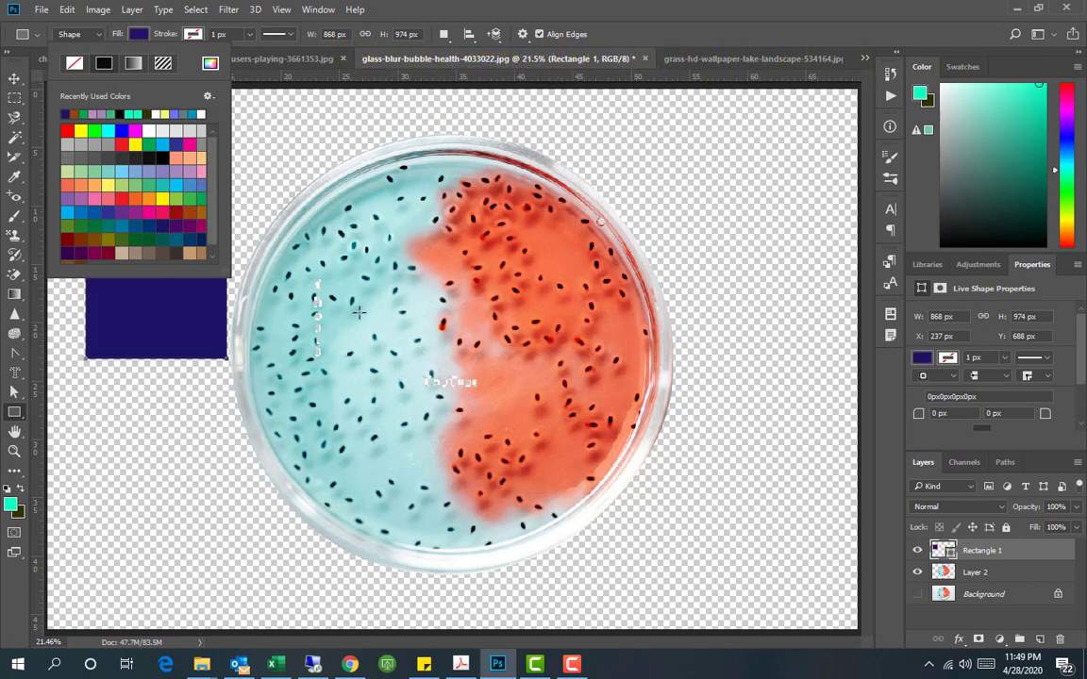
Draw two rounded rectangles, about 481 × 424 px and 1096 × 569 px, below the square, and an ellipse about 1333 × 1844 px over the dish
{"action": "right_click", "coordinate": [14, 413]}
{"action": "left_click", "coordinate": [94, 428]}
{"action": "left_click_drag", "start_coordinate": [80, 401], "coordinate": [159, 469]}
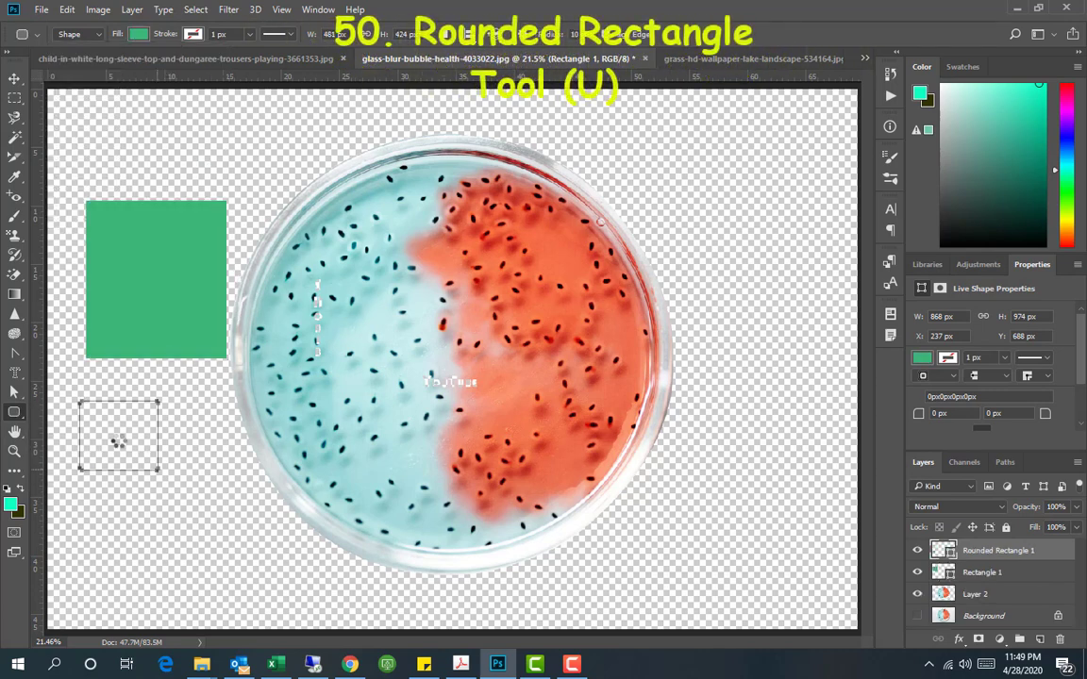
{"action": "left_click_drag", "start_coordinate": [62, 446], "coordinate": [241, 540]}
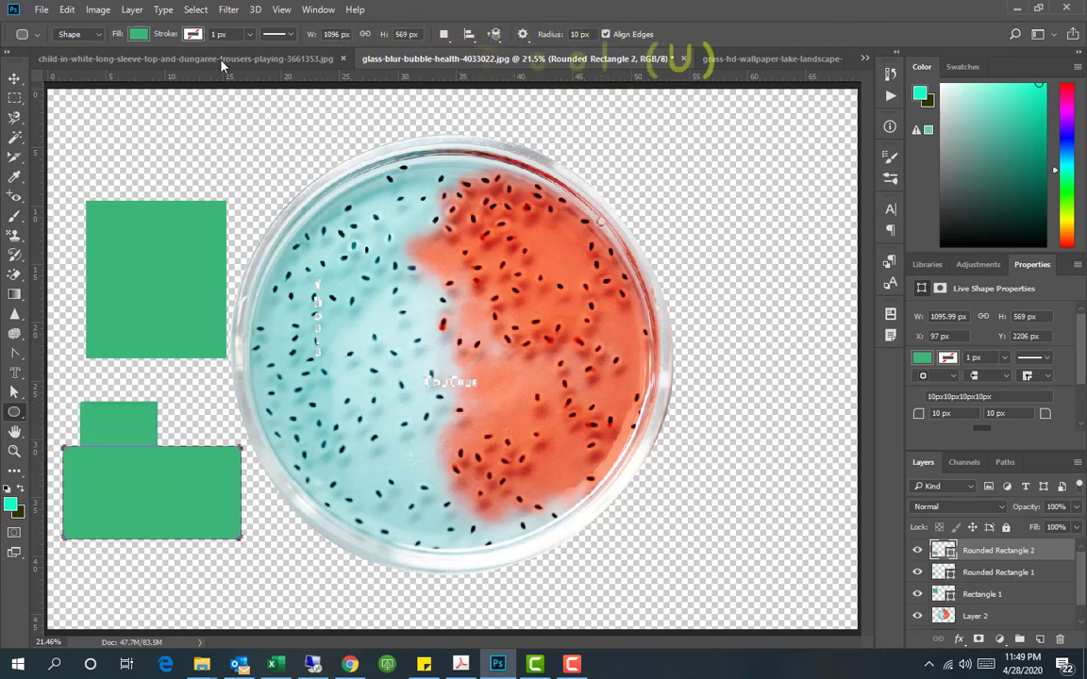
{"action": "left_click_drag", "start_coordinate": [248, 149], "coordinate": [465, 451]}
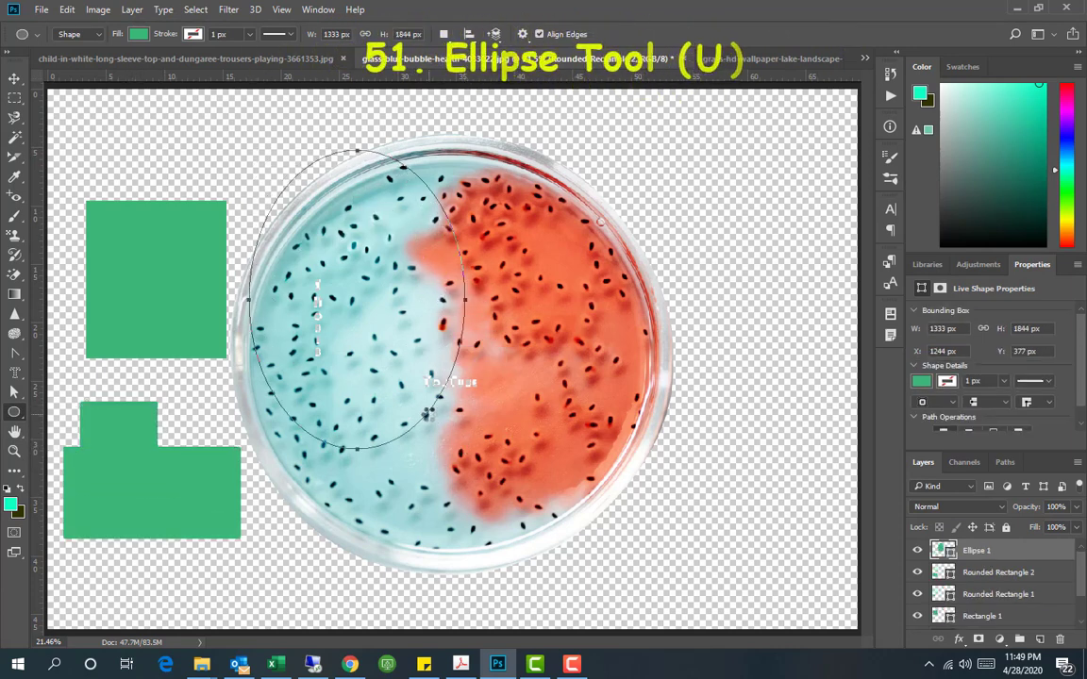
Draw a five-sided polygon about 661 × 663 px above the dish's right edge and a 1 px line running from the edge down toward the lower right
{"action": "right_click", "coordinate": [14, 413]}
{"action": "left_click", "coordinate": [58, 459]}
{"action": "left_click_drag", "start_coordinate": [811, 260], "coordinate": [769, 293]}
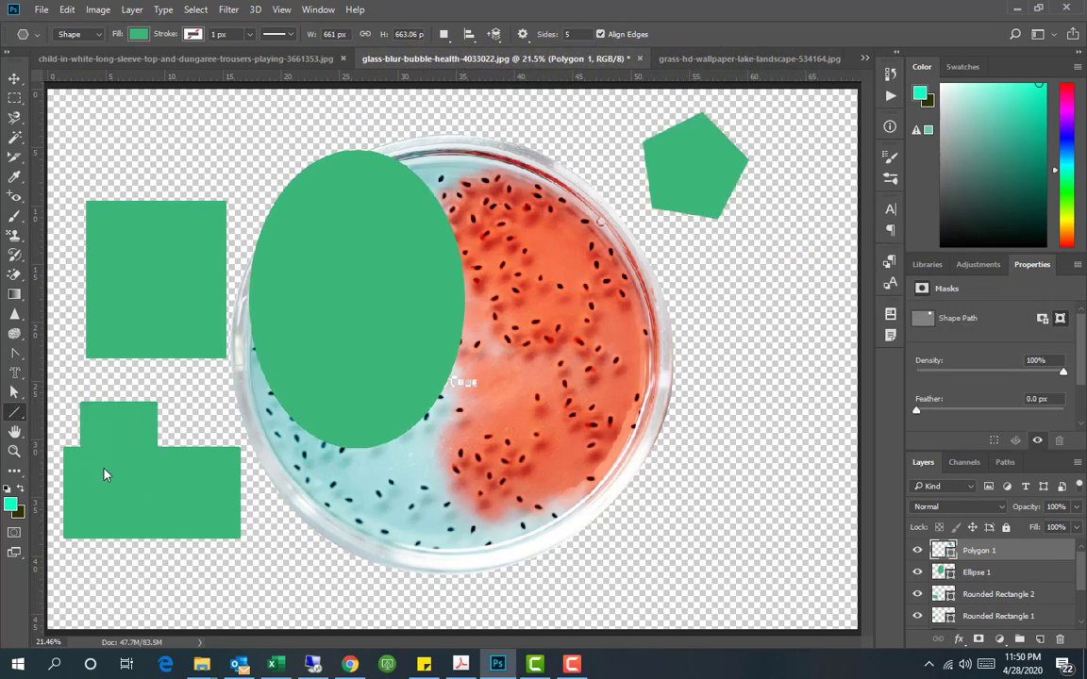
{"action": "left_click_drag", "start_coordinate": [642, 354], "coordinate": [764, 545]}
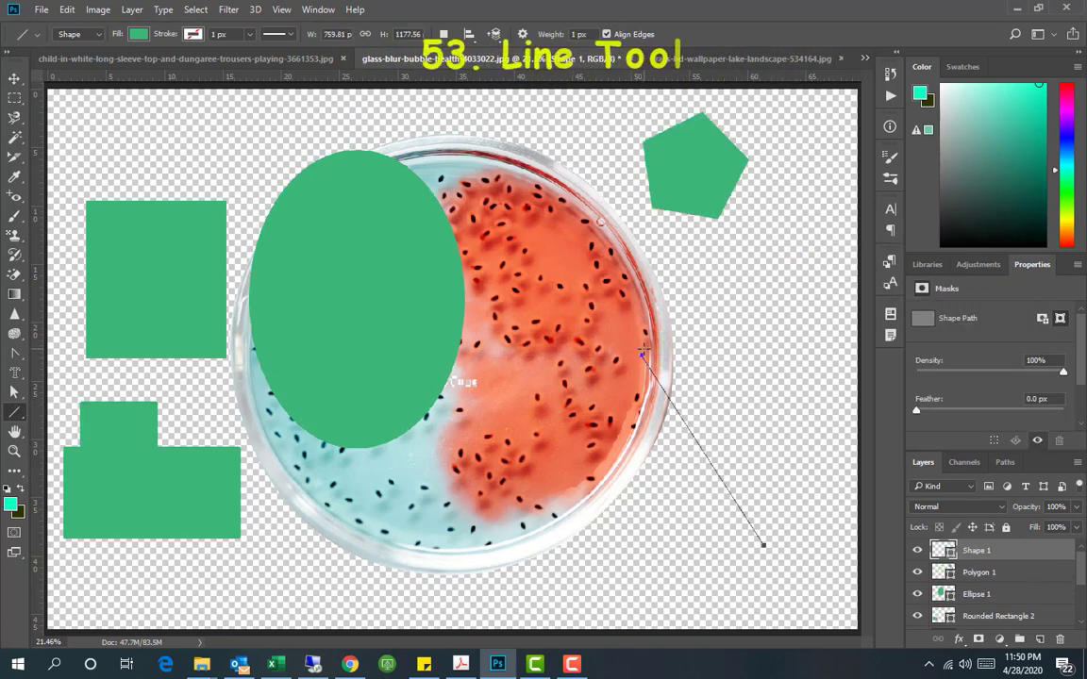
Draw a twelve-petal flower custom shape about 1847 × 1790 px over the dish's red area
{"action": "right_click", "coordinate": [16, 413]}
{"action": "left_click", "coordinate": [78, 485]}
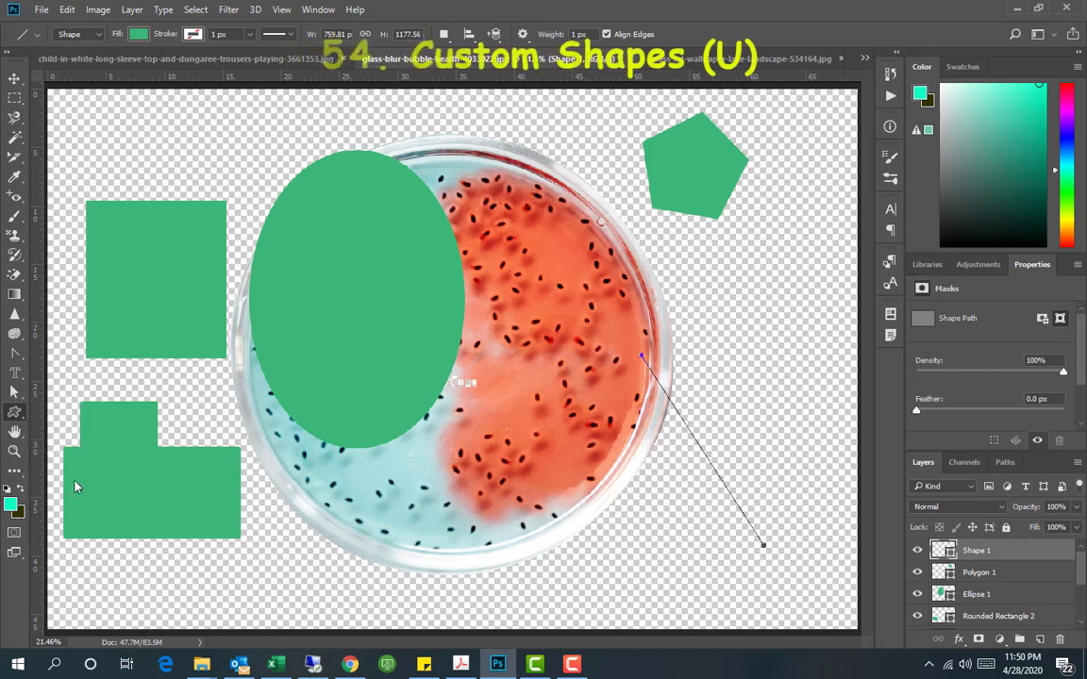
{"action": "left_click", "coordinate": [591, 34]}
{"action": "left_click", "coordinate": [526, 92]}
{"action": "left_click_drag", "start_coordinate": [736, 251], "coordinate": [439, 541]}
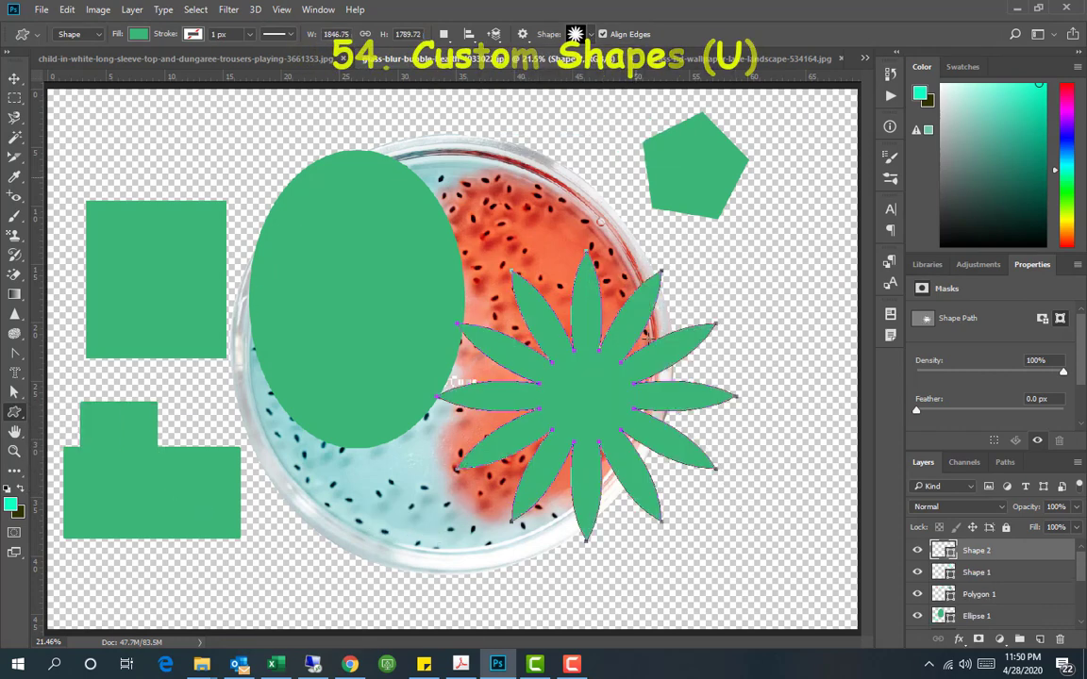
Draw an envelope custom shape over the dish's right edge and a diamond-tile shape about 854 × 724 px overlapping the pentagon
{"action": "left_click", "coordinate": [590, 35]}
{"action": "left_click", "coordinate": [625, 94]}
{"action": "left_click_drag", "start_coordinate": [608, 253], "coordinate": [763, 363]}
{"action": "left_click", "coordinate": [590, 35]}
{"action": "left_click", "coordinate": [623, 138]}
{"action": "left_click_drag", "start_coordinate": [812, 273], "coordinate": [661, 127]}
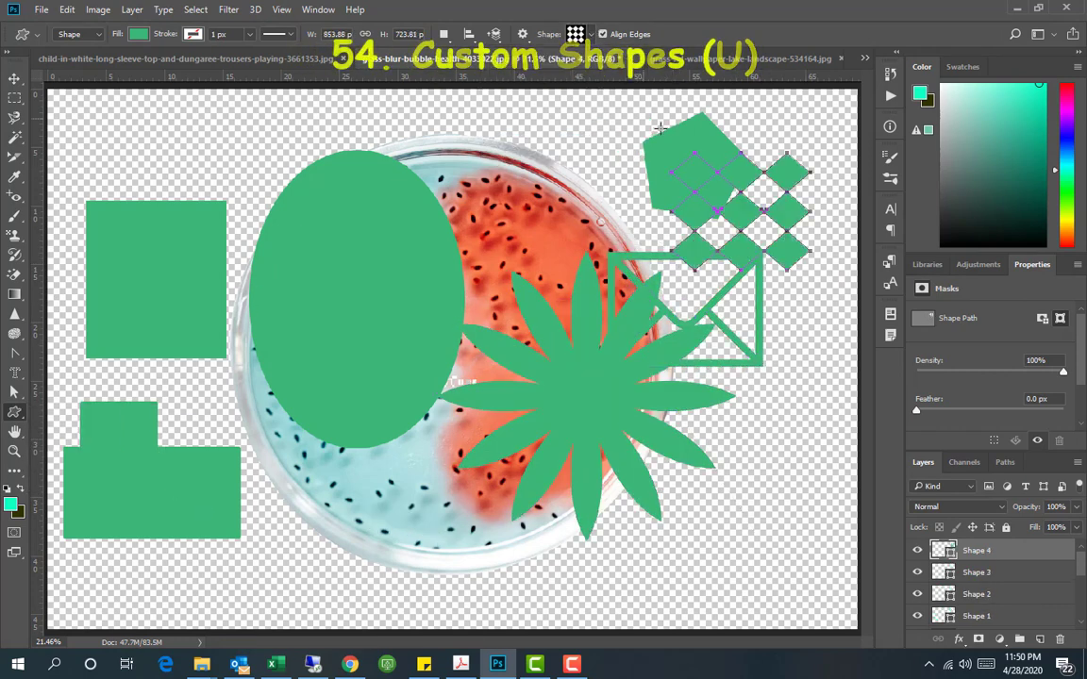
Fill the diamond-tile shape with light blue and give it a magenta stroke
{"action": "left_click", "coordinate": [138, 34]}
{"action": "left_click", "coordinate": [176, 171]}
{"action": "left_click", "coordinate": [192, 34]}
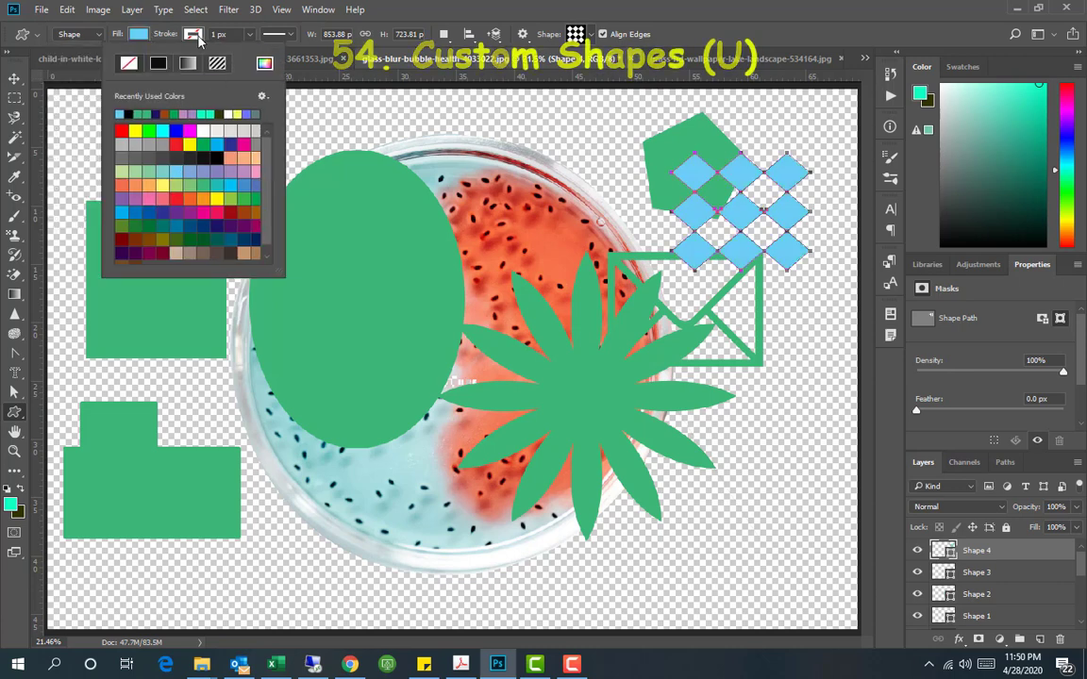
{"action": "left_click", "coordinate": [245, 144]}
Thicken the diamond-tile shape's stroke to about 35.84 pt, try the dashed and dotted styles, and set it back to solid
{"action": "left_click", "coordinate": [249, 34]}
{"action": "left_click_drag", "start_coordinate": [237, 53], "coordinate": [294, 60]}
{"action": "left_click", "coordinate": [291, 35]}
{"action": "left_click", "coordinate": [285, 107]}
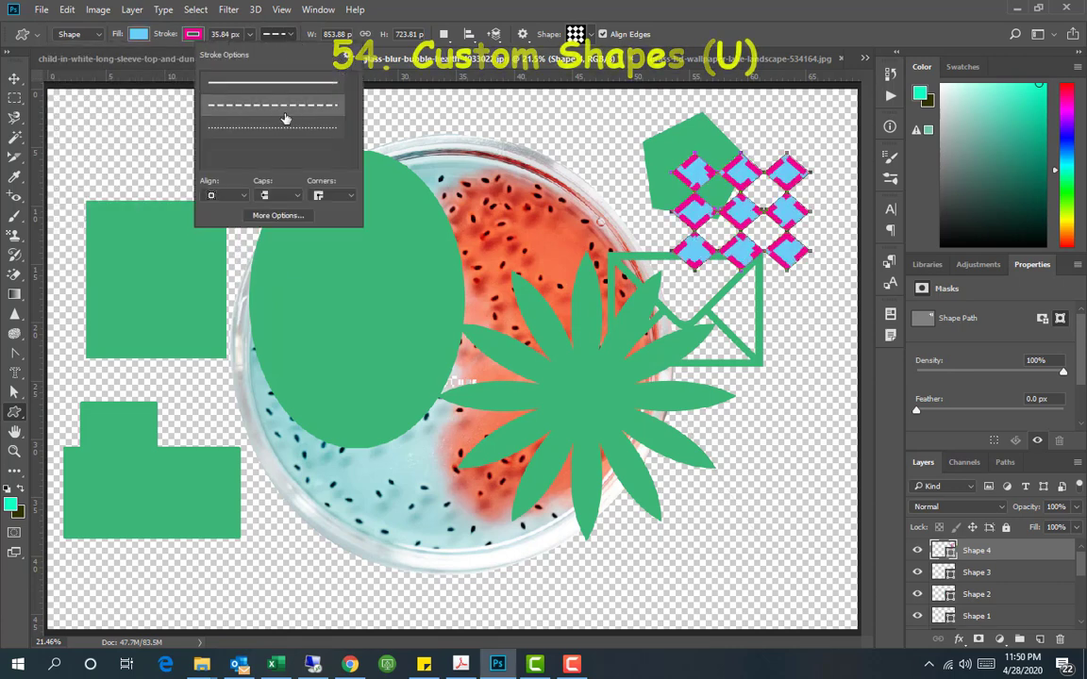
{"action": "left_click", "coordinate": [285, 127]}
{"action": "left_click", "coordinate": [285, 83]}
Set the diamond-tile shape's width to 700 px and height to 500 px
{"action": "double_click", "coordinate": [335, 35]}
{"action": "type", "text": "700"}
{"action": "key", "text": "Tab"}
{"action": "type", "text": "500"}
{"action": "key", "text": "Return"}
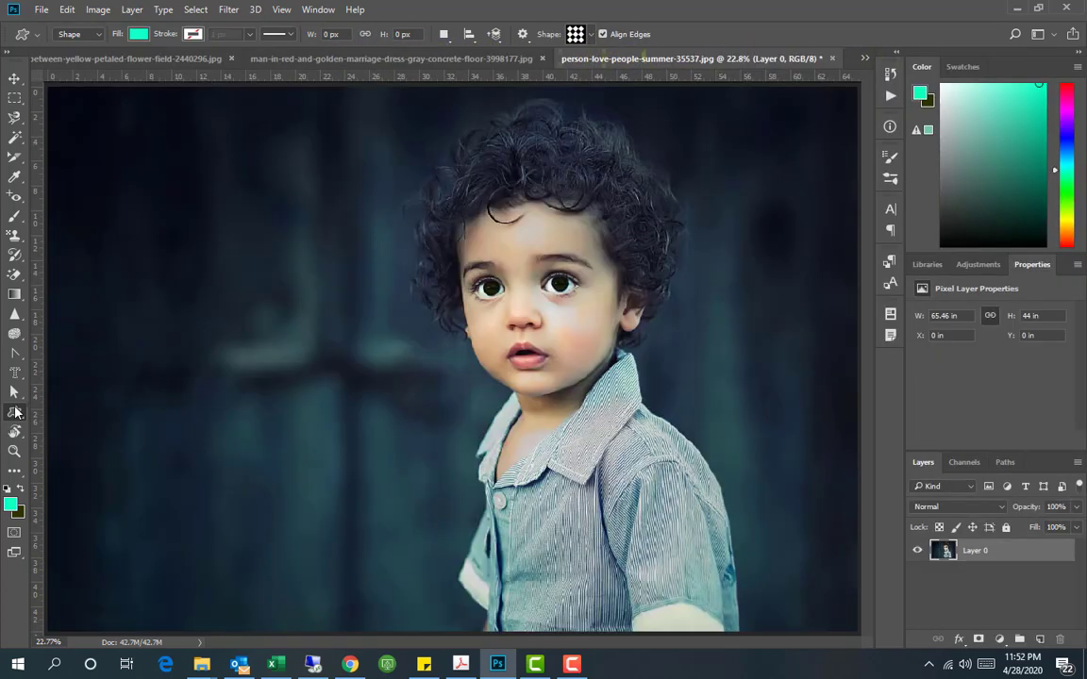
Draw an ellipse about 2755 × 3520 px around the boy and place its layer beneath Layer 0
{"action": "right_click", "coordinate": [14, 412]}
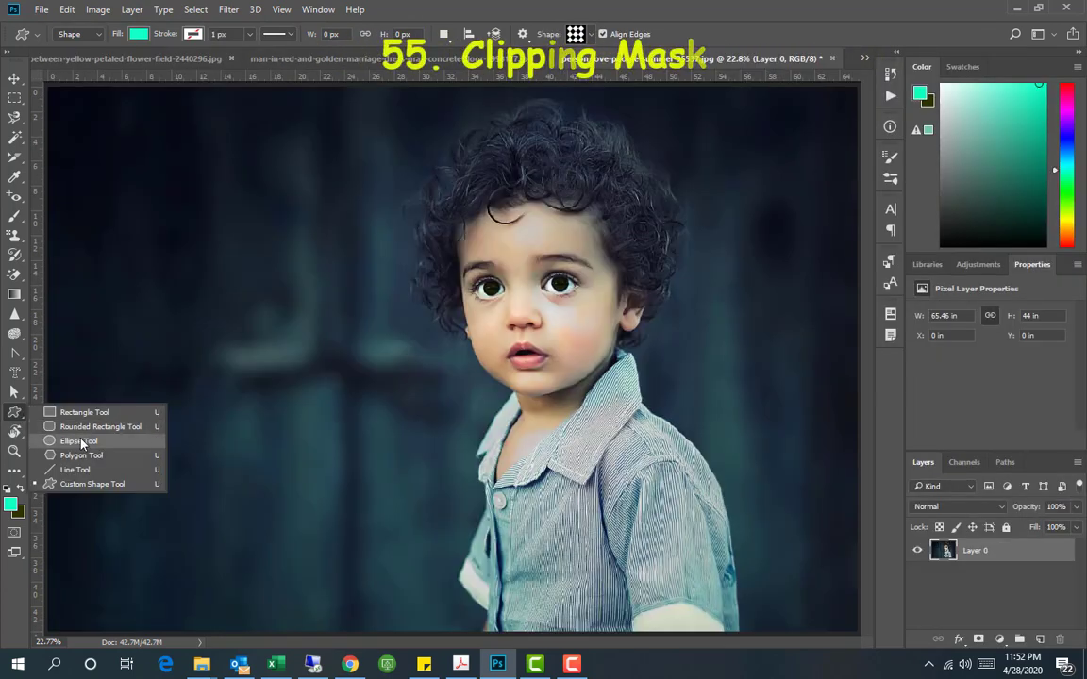
{"action": "left_click", "coordinate": [79, 441]}
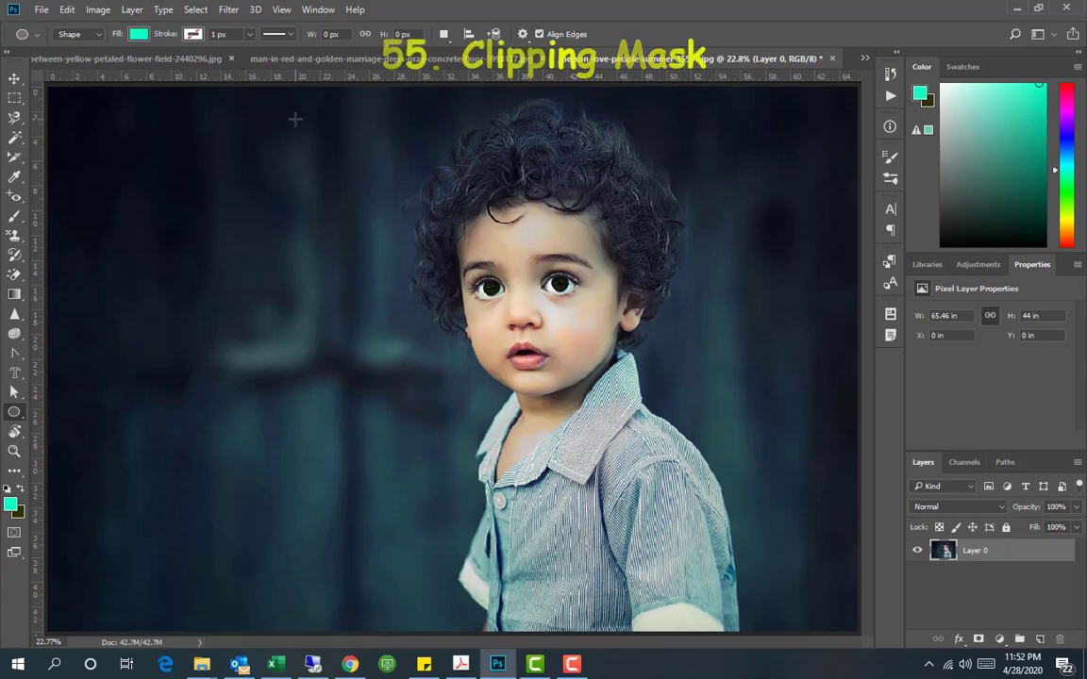
{"action": "left_click_drag", "start_coordinate": [297, 119], "coordinate": [728, 678]}
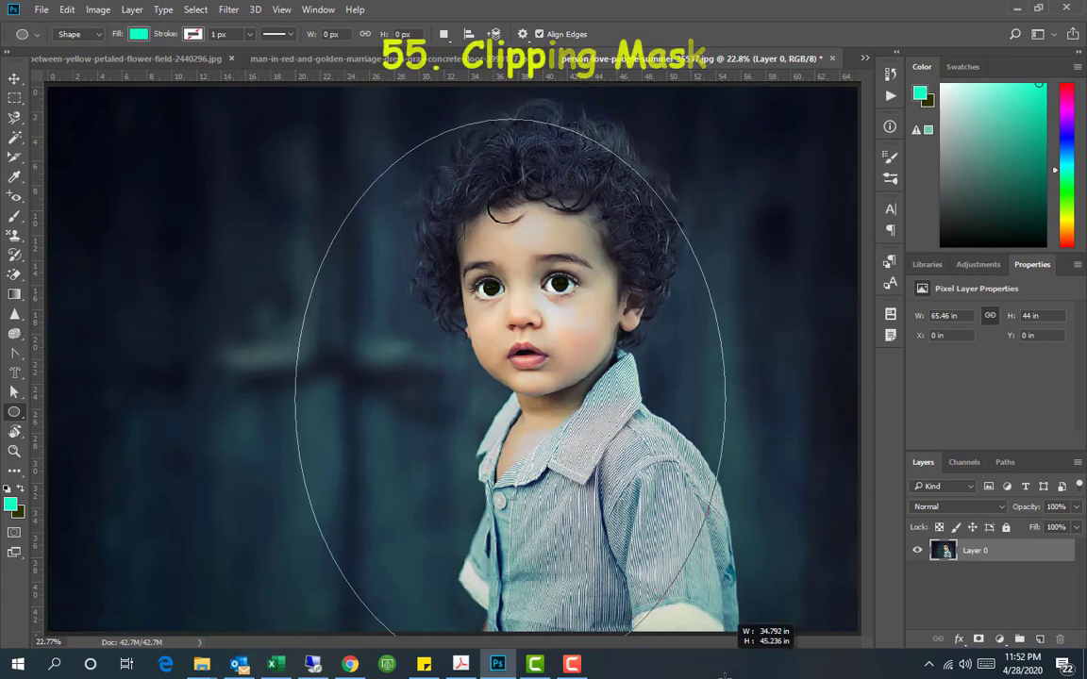
{"action": "left_click_drag", "start_coordinate": [1006, 551], "coordinate": [1008, 577]}
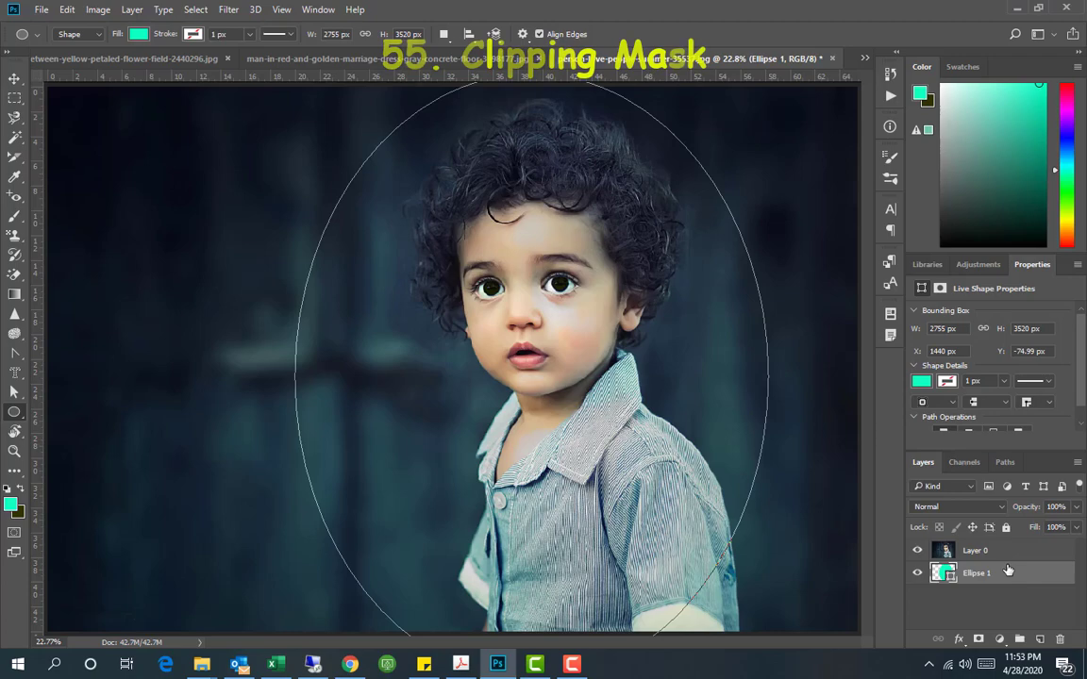
Clip the photo on Layer 0 to the ellipse with a clipping mask
{"action": "left_click", "coordinate": [1001, 552]}
{"action": "right_click", "coordinate": [1006, 555]}
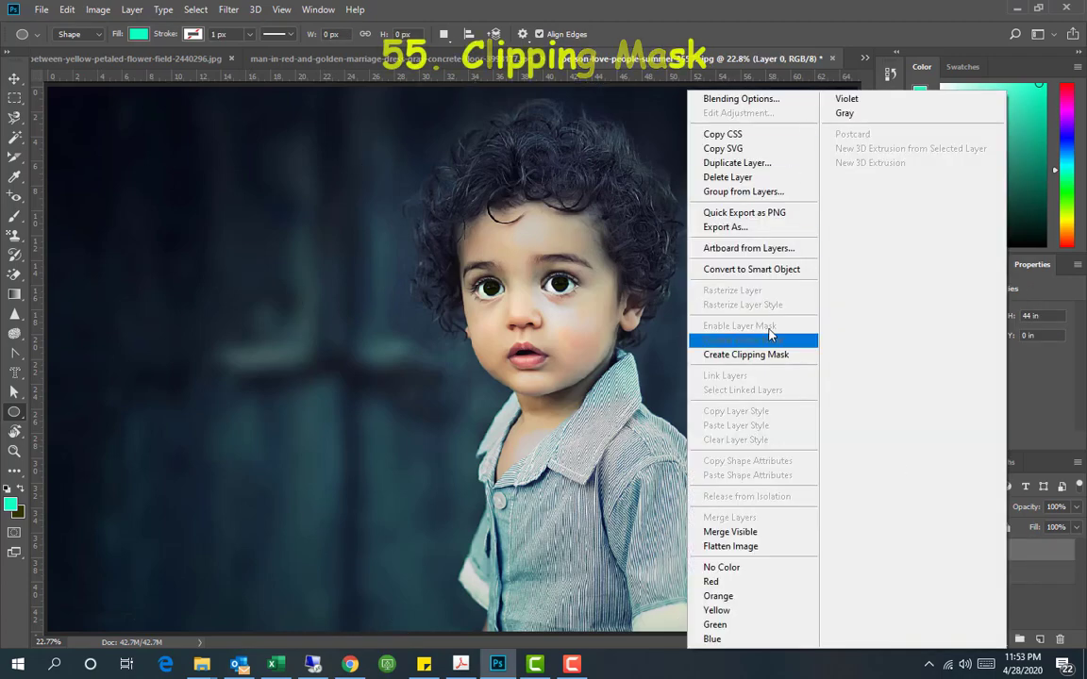
{"action": "left_click", "coordinate": [760, 349]}
Move the clipped photo within the ellipse using Free Transform
{"action": "key", "text": "ctrl+t"}
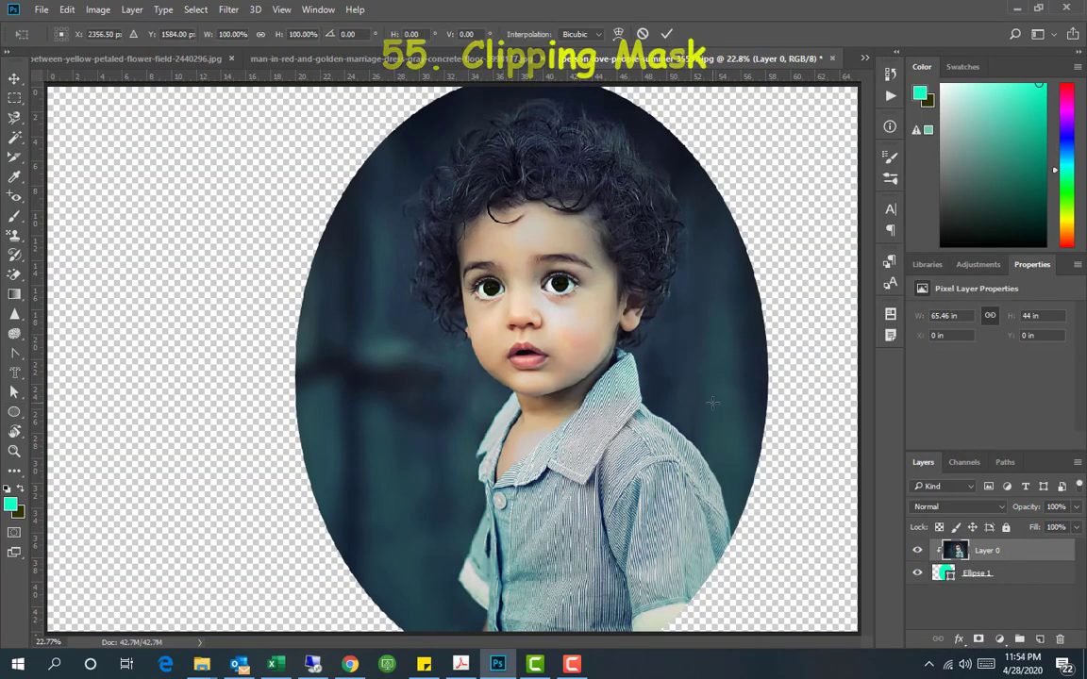
{"action": "left_click_drag", "start_coordinate": [526, 280], "coordinate": [498, 255]}
{"action": "key", "text": "ctrl+minus"}
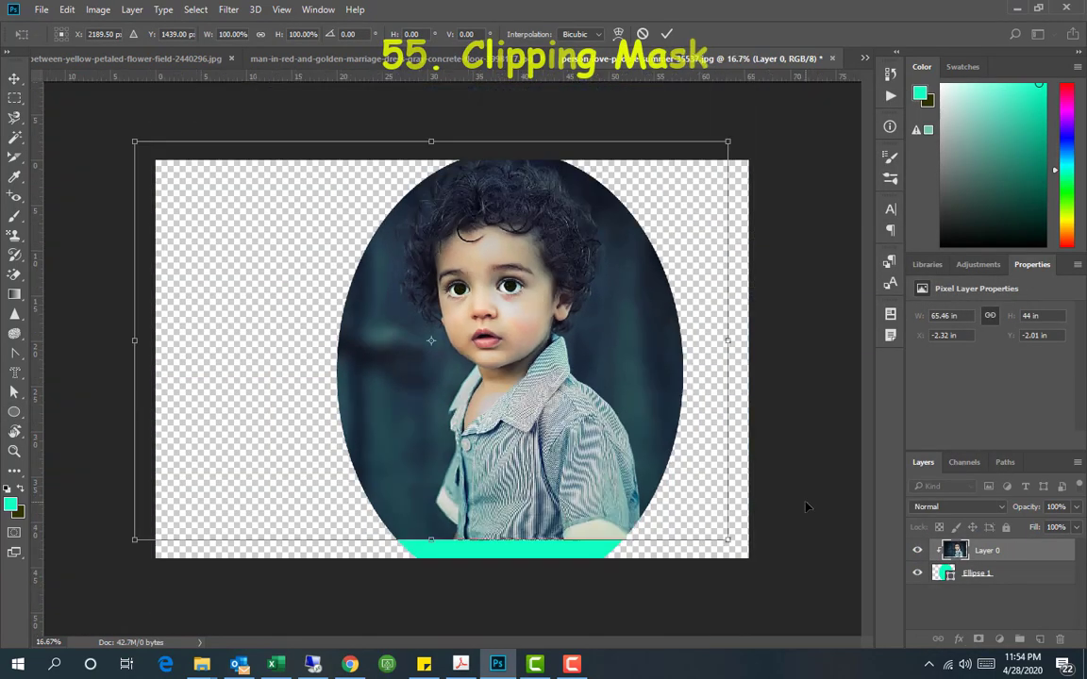
{"action": "left_click_drag", "start_coordinate": [747, 575], "coordinate": [750, 529]}
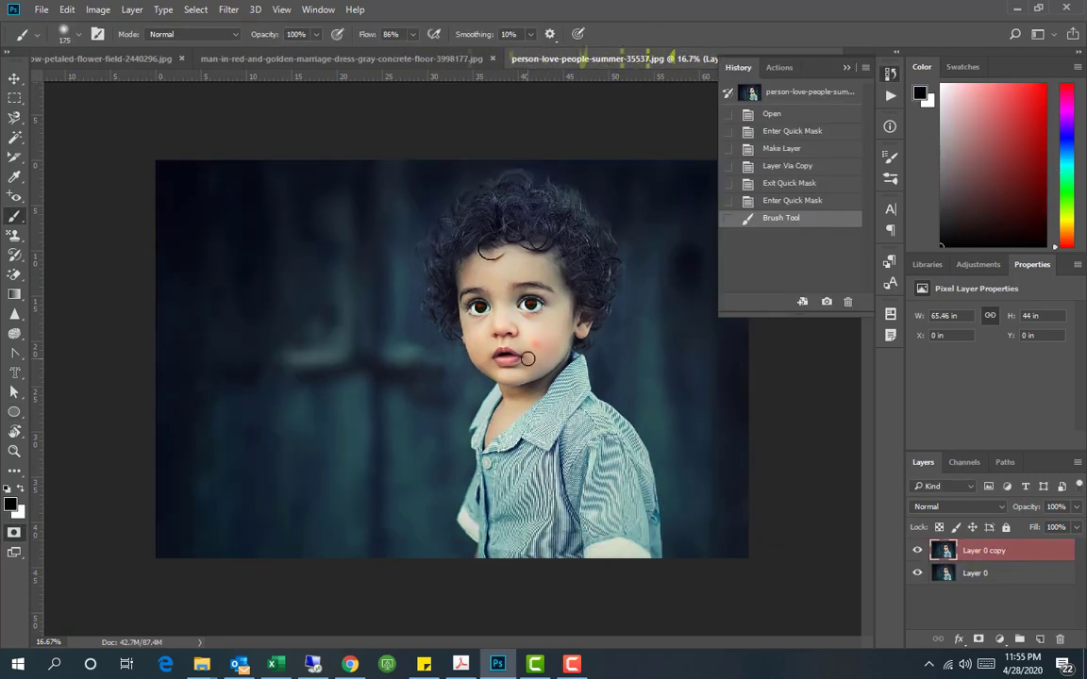
Enlarge the brush to 400 px, paint a quick mask over the boy's head and hair, and convert the mask to a selection
{"action": "key", "text": "bracketright"}
{"action": "key", "text": "bracketright"}
{"action": "key", "text": "bracketright"}
{"action": "key", "text": "bracketright"}
{"action": "mouse_move", "coordinate": [539, 350]}
{"action": "left_mouse_down"}
{"action": "mouse_move", "coordinate": [553, 265]}
{"action": "mouse_move", "coordinate": [520, 227]}
{"action": "mouse_move", "coordinate": [506, 185]}
{"action": "mouse_move", "coordinate": [466, 207]}
{"action": "mouse_move", "coordinate": [443, 289]}
{"action": "mouse_move", "coordinate": [489, 356]}
{"action": "mouse_move", "coordinate": [540, 379]}
{"action": "mouse_move", "coordinate": [472, 300]}
{"action": "left_mouse_up"}
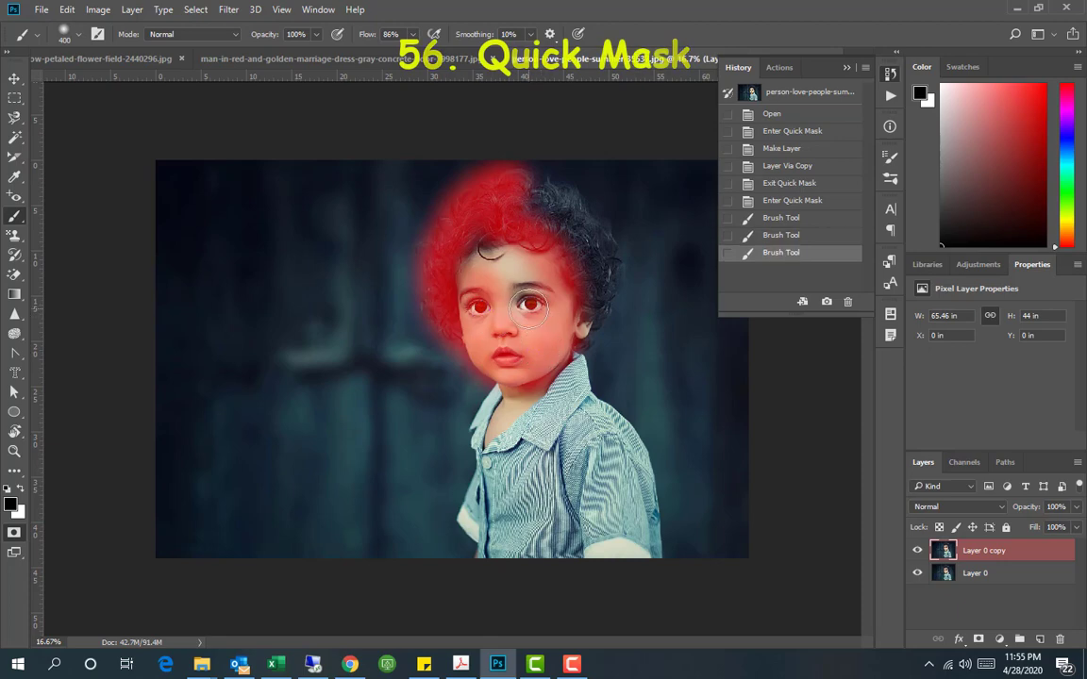
{"action": "mouse_move", "coordinate": [554, 335]}
{"action": "left_mouse_down"}
{"action": "mouse_move", "coordinate": [559, 274]}
{"action": "mouse_move", "coordinate": [597, 314]}
{"action": "mouse_move", "coordinate": [551, 374]}
{"action": "mouse_move", "coordinate": [567, 300]}
{"action": "mouse_move", "coordinate": [605, 267]}
{"action": "mouse_move", "coordinate": [598, 289]}
{"action": "mouse_move", "coordinate": [536, 194]}
{"action": "mouse_move", "coordinate": [600, 235]}
{"action": "left_mouse_up"}
{"action": "key", "text": "q"}
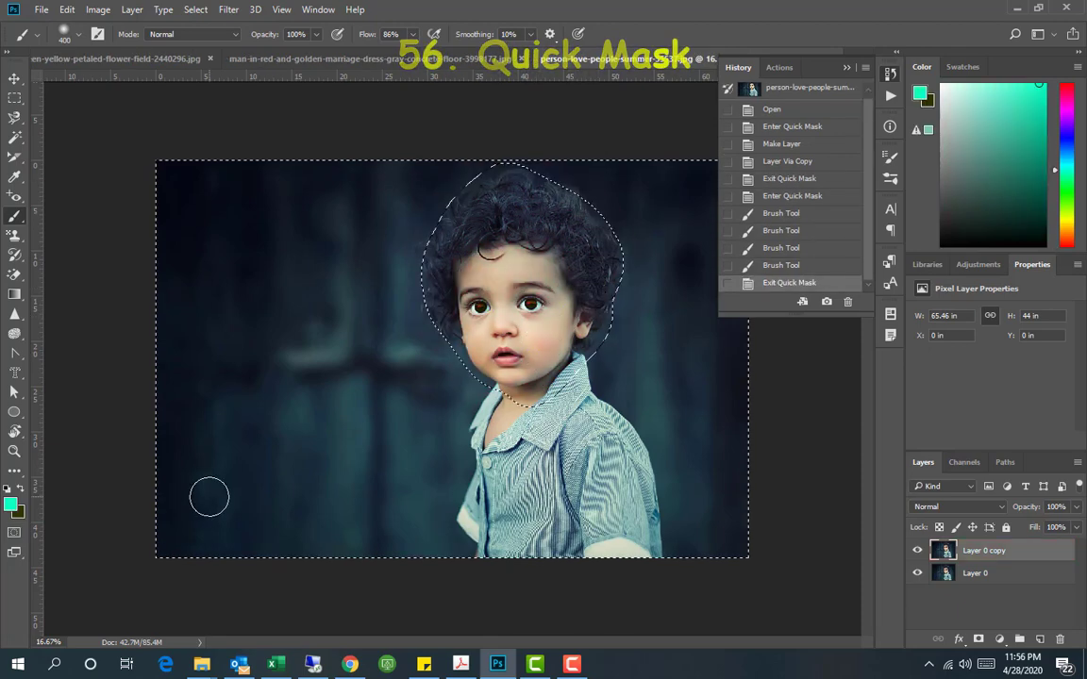
Invert the selection so it covers the boy's head and copy it to a new layer with Layer 0 hidden
{"action": "key", "text": "ctrl+j"}
{"action": "key", "text": "ctrl+z"}
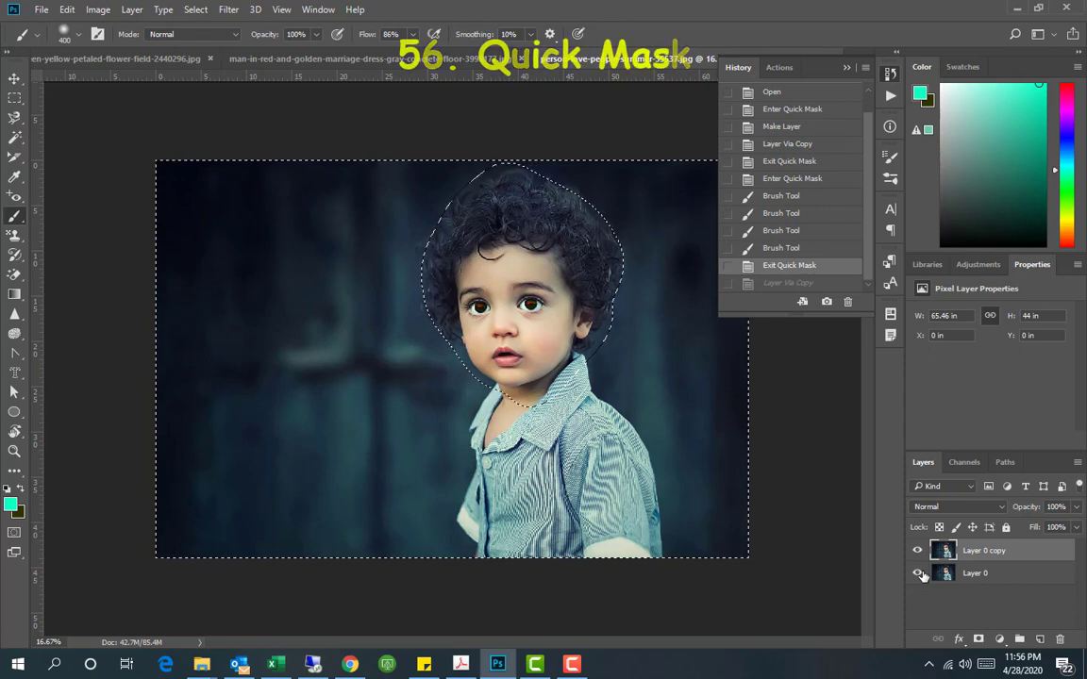
{"action": "key", "text": "ctrl+shift+i"}
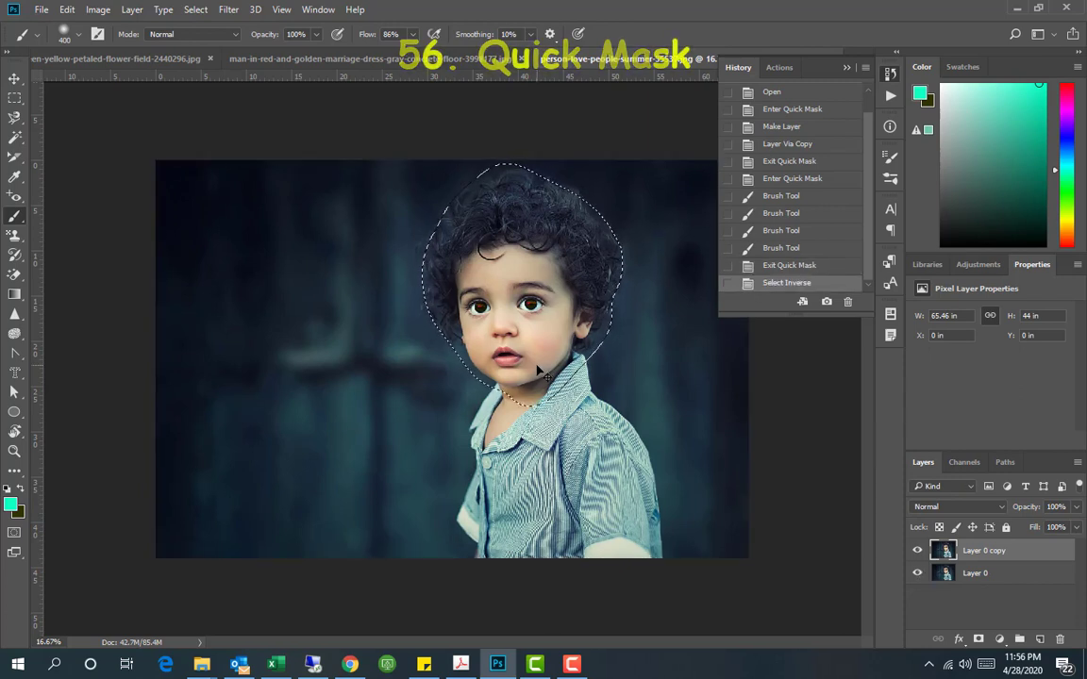
{"action": "key", "text": "ctrl+j"}
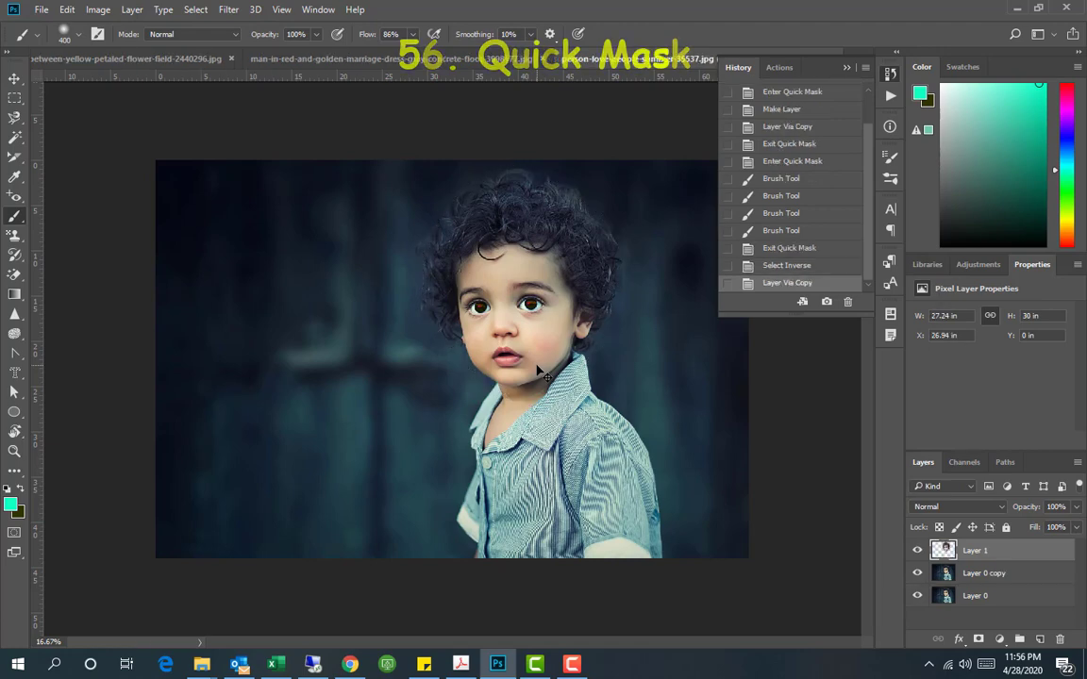
{"action": "left_click", "coordinate": [917, 597]}
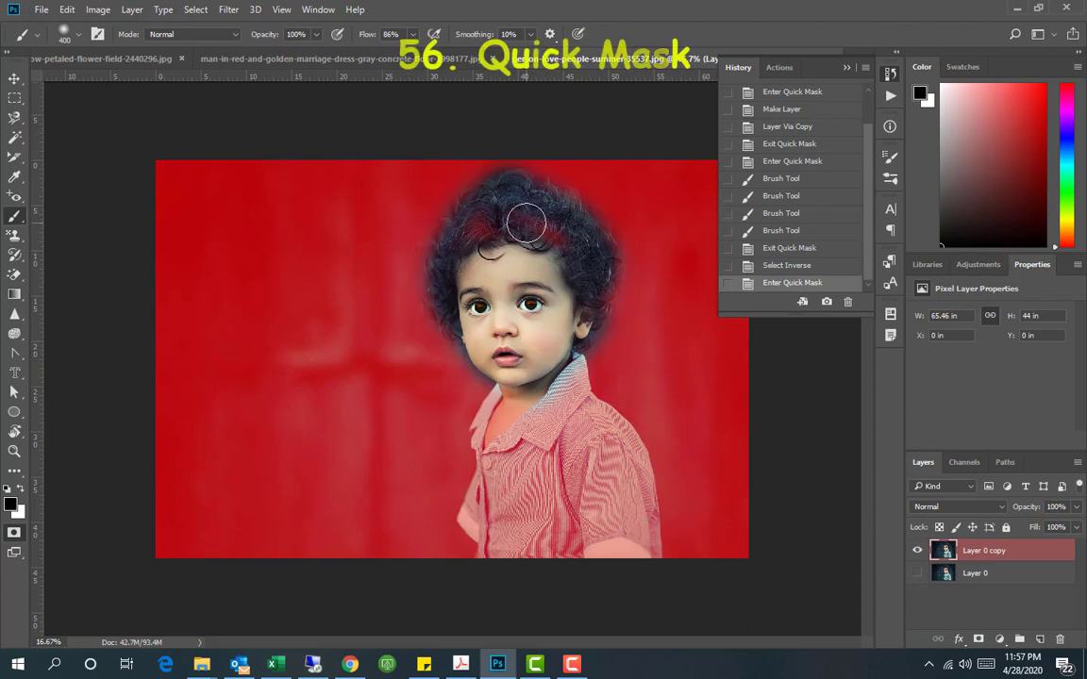
Paint black over part of the hair in the quick mask, then remove the red patches by painting with white
{"action": "left_click_drag", "start_coordinate": [526, 223], "coordinate": [555, 248]}
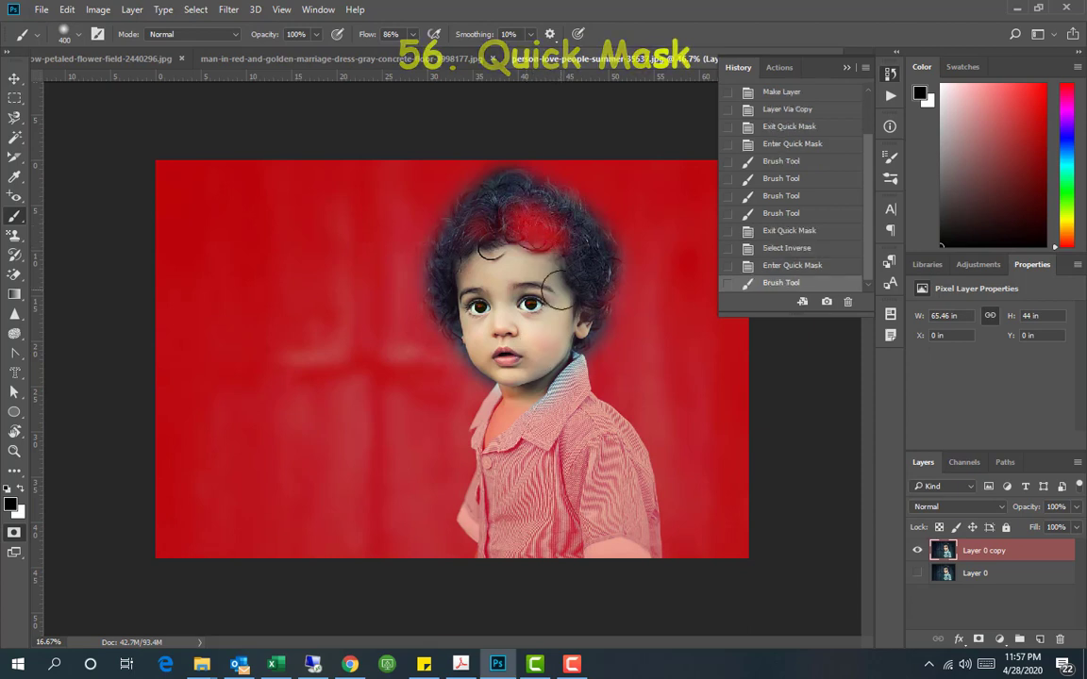
{"action": "left_click", "coordinate": [21, 489]}
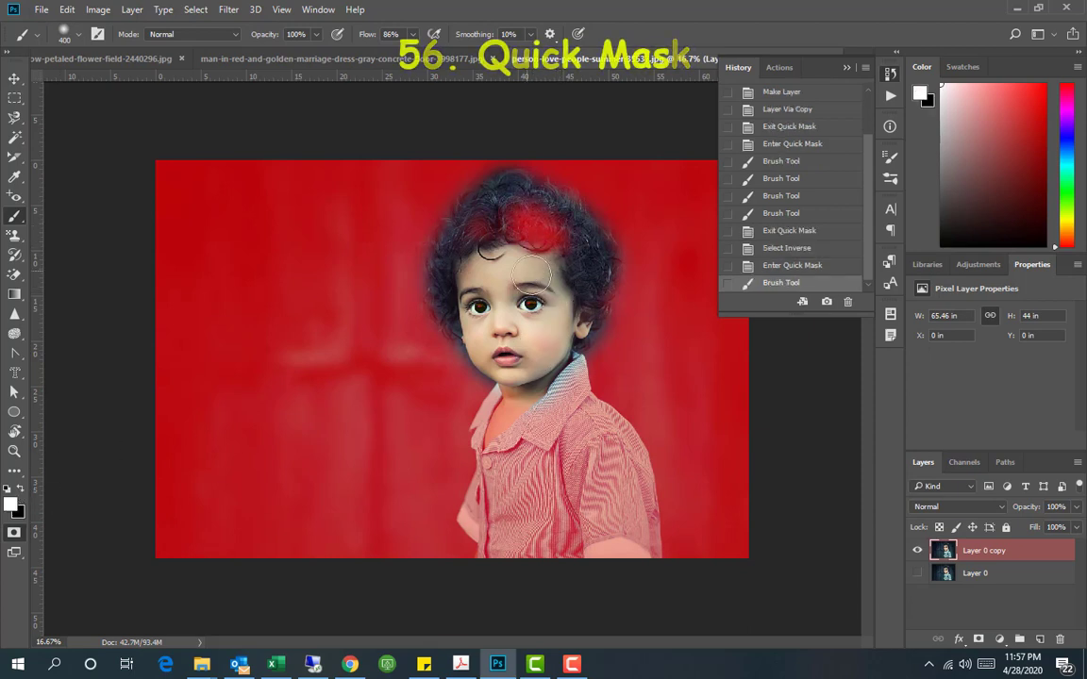
{"action": "left_click_drag", "start_coordinate": [486, 219], "coordinate": [573, 235]}
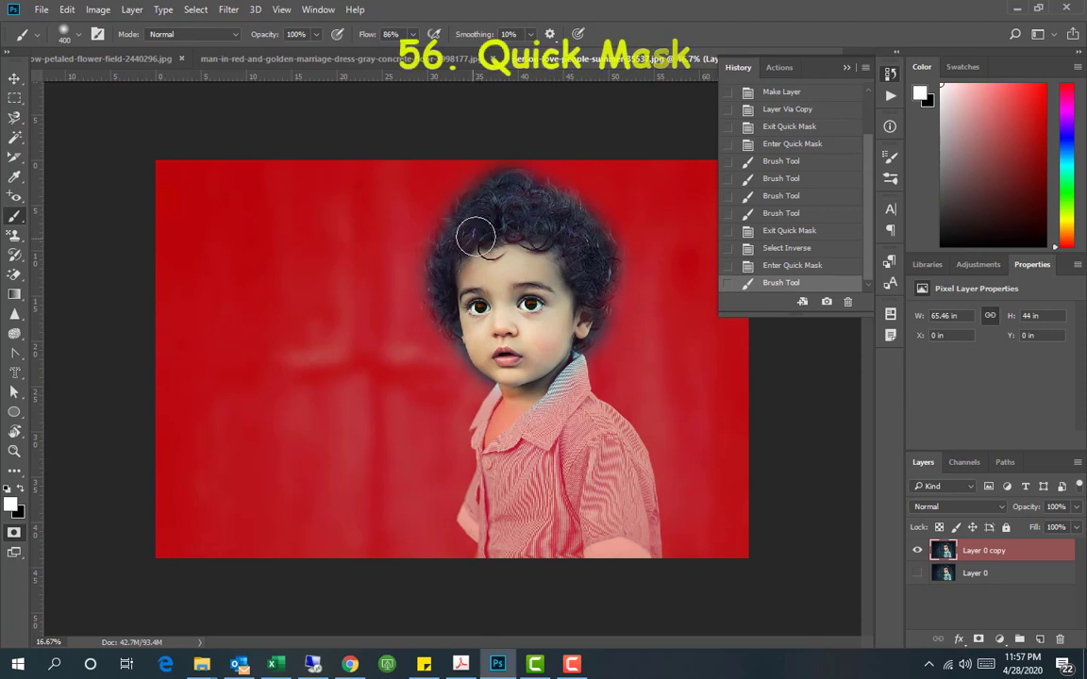
{"action": "left_click_drag", "start_coordinate": [526, 196], "coordinate": [520, 238]}
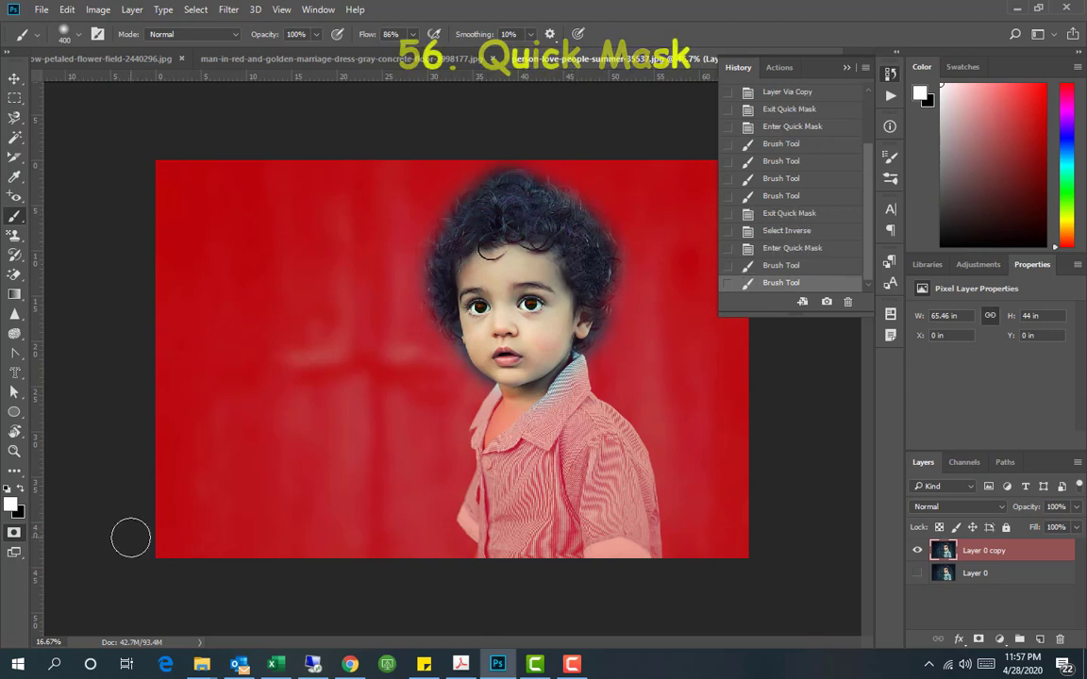
Exit Quick Mask, copy the selected head to a new layer and hide Layer 0 copy beneath it
{"action": "left_click", "coordinate": [14, 533]}
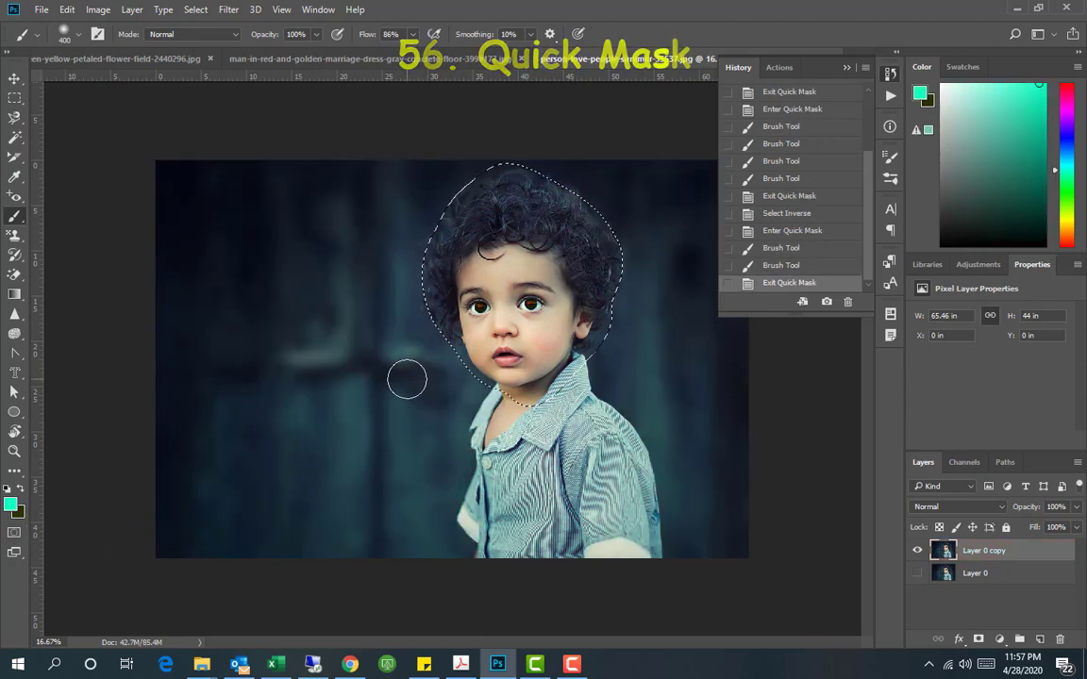
{"action": "key", "text": "ctrl+j"}
{"action": "left_click", "coordinate": [918, 573]}
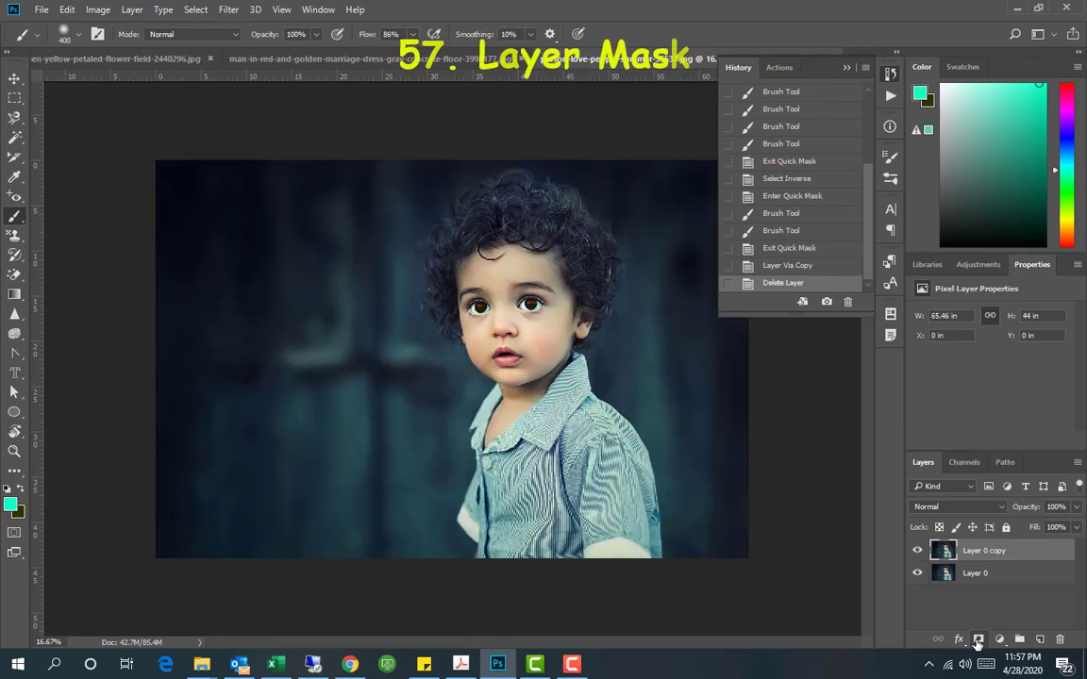
Add a layer mask to Layer 0 copy and fill the mask with black
{"action": "left_click", "coordinate": [979, 641]}
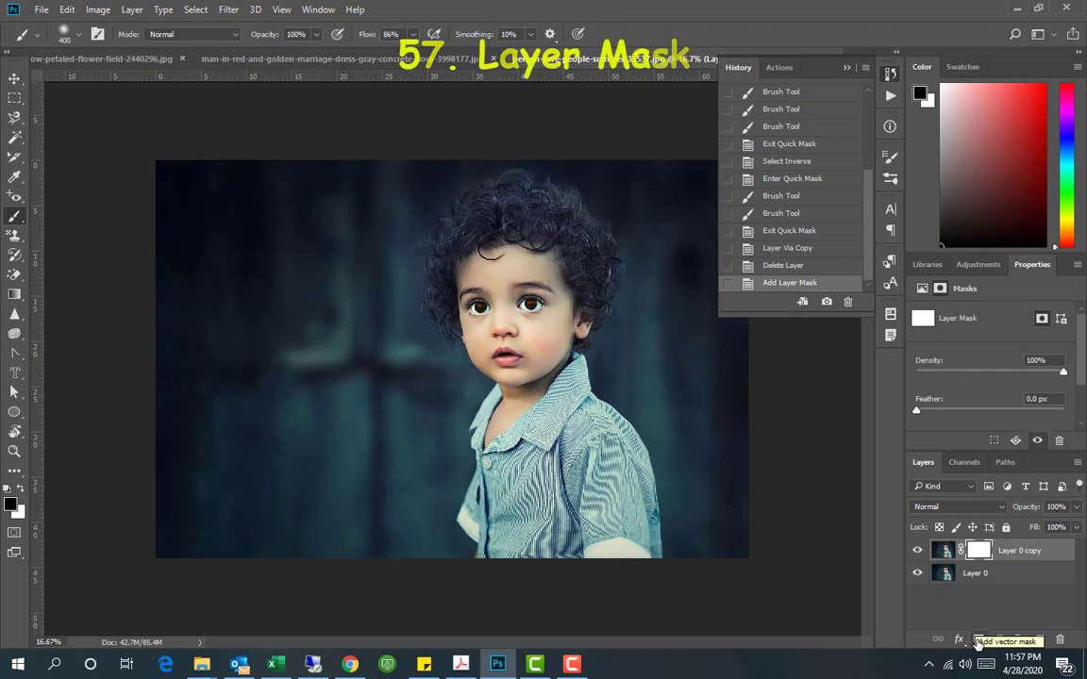
{"action": "left_click", "coordinate": [918, 574]}
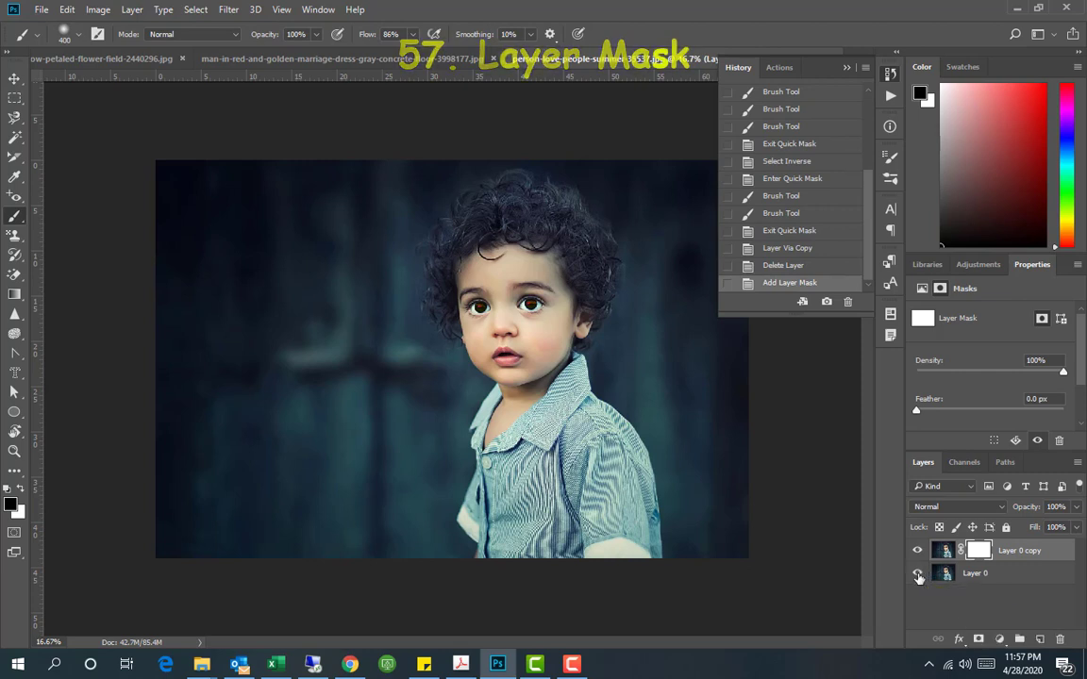
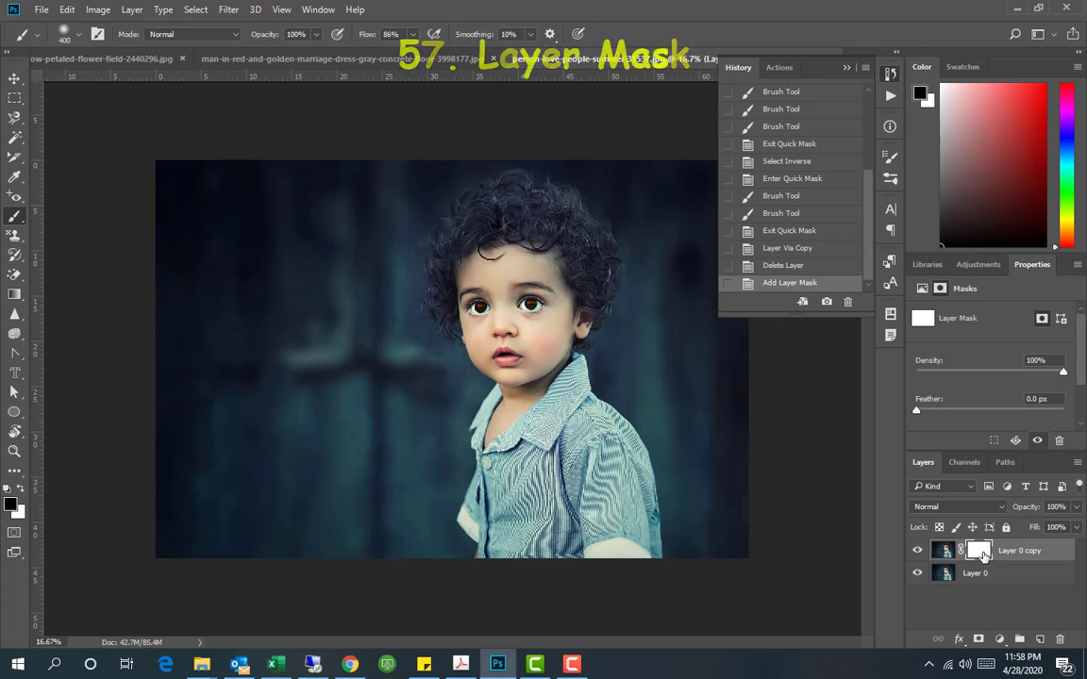
{"action": "key", "text": "alt+BackSpace"}
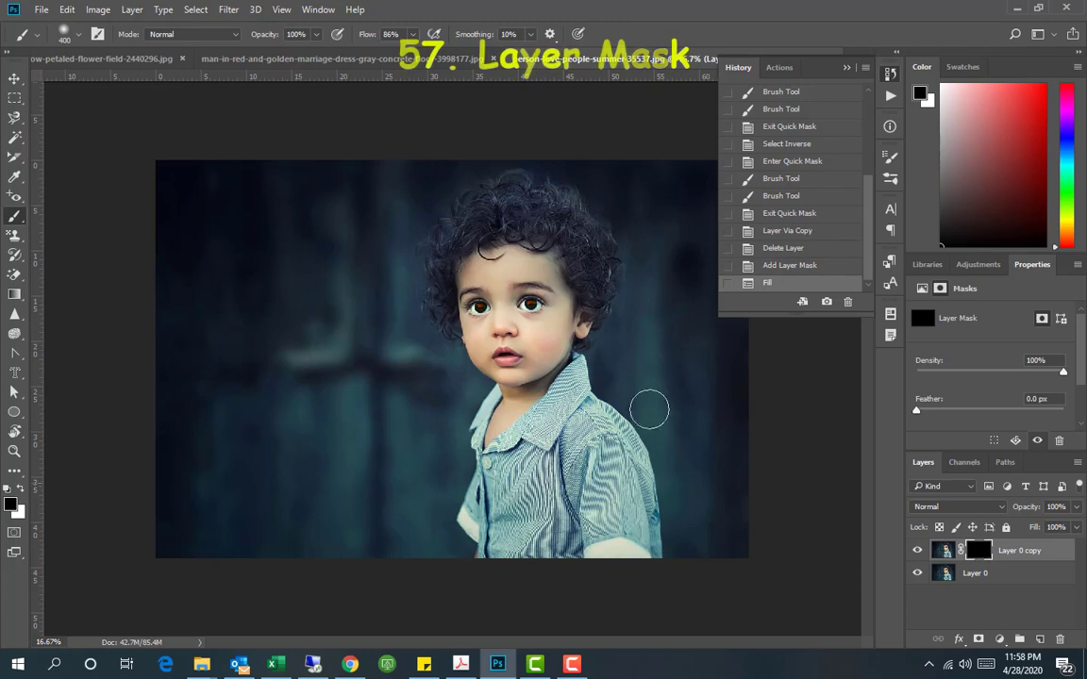
Paint white on Layer 0 copy's mask over the boy's head and neck, and hide Layer 0
{"action": "key", "text": "x"}
{"action": "left_click_drag", "start_coordinate": [429, 301], "coordinate": [506, 298]}
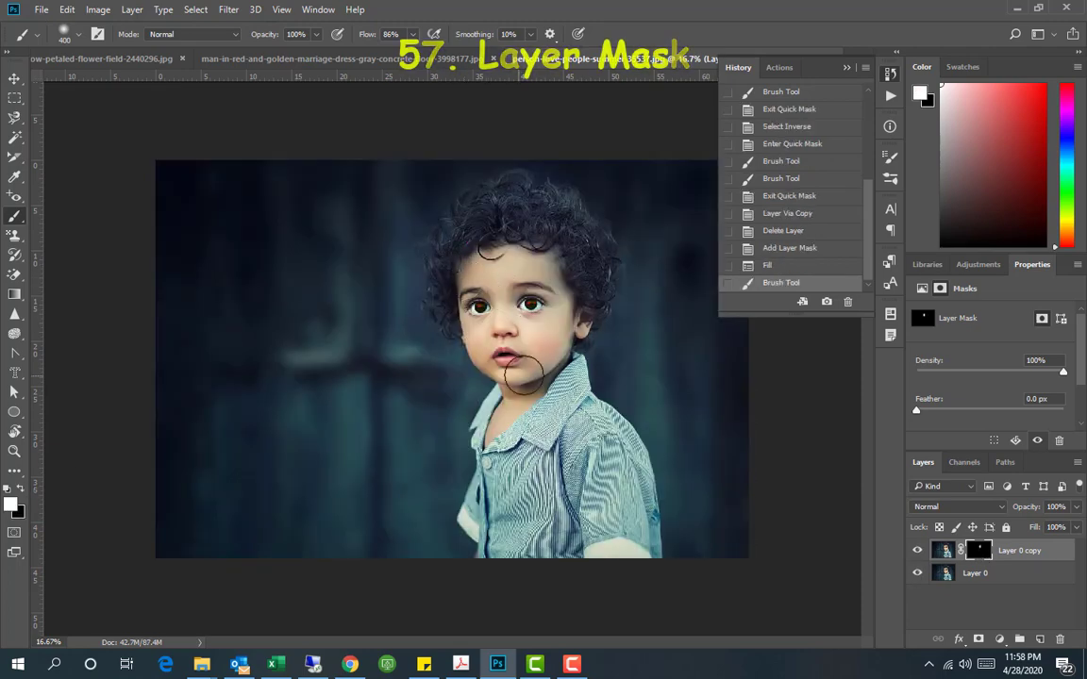
{"action": "mouse_move", "coordinate": [523, 375]}
{"action": "left_mouse_down"}
{"action": "mouse_move", "coordinate": [490, 440]}
{"action": "mouse_move", "coordinate": [538, 408]}
{"action": "left_mouse_up"}
{"action": "left_click", "coordinate": [917, 573]}
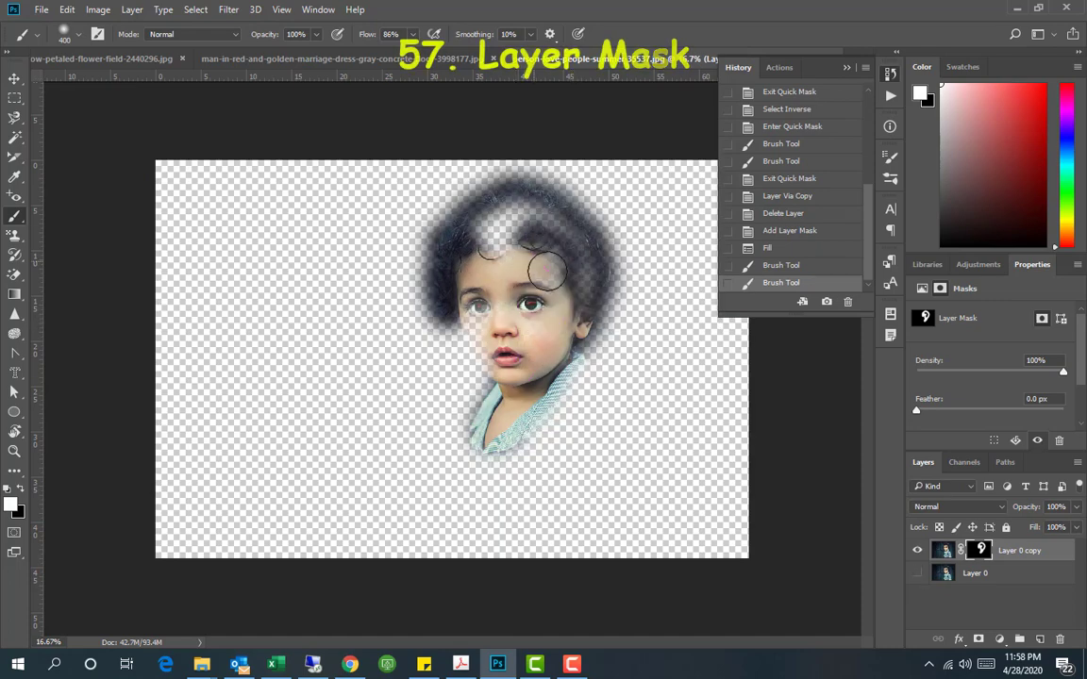
Raise the brush flow to 100% and paint white on the mask over the remaining gaps in the hair and face
{"action": "left_click_drag", "start_coordinate": [547, 271], "coordinate": [491, 247]}
{"action": "left_click_drag", "start_coordinate": [421, 59], "coordinate": [426, 58]}
{"action": "left_click_drag", "start_coordinate": [512, 248], "coordinate": [484, 213]}
{"action": "left_click", "coordinate": [413, 35]}
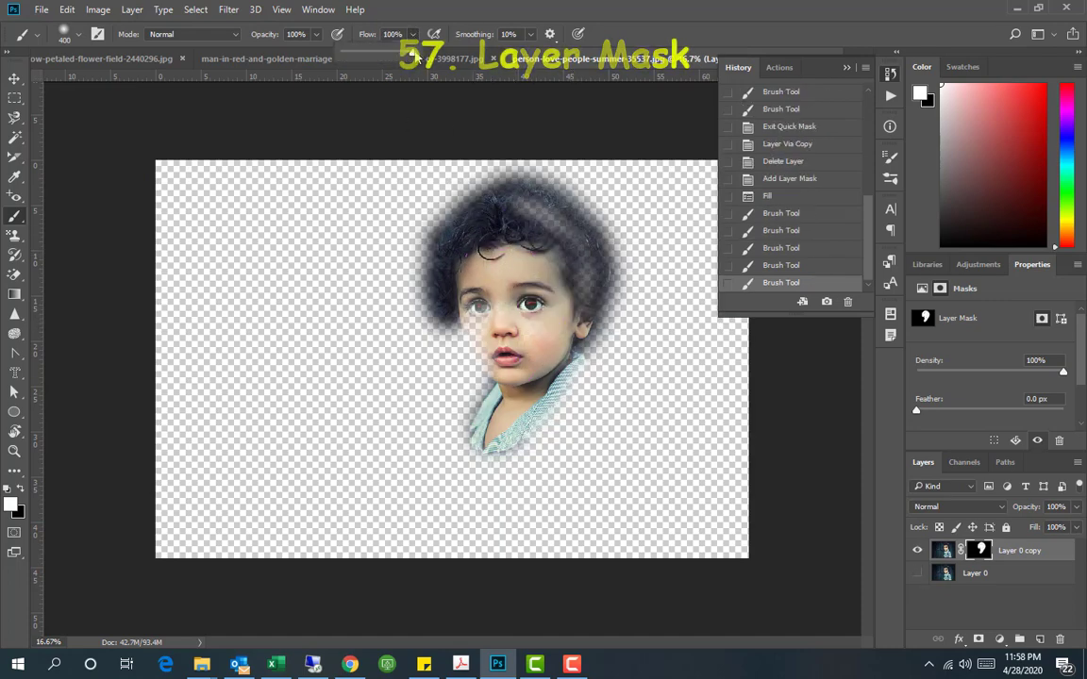
{"action": "mouse_move", "coordinate": [498, 311]}
{"action": "left_mouse_down"}
{"action": "mouse_move", "coordinate": [507, 391]}
{"action": "mouse_move", "coordinate": [556, 267]}
{"action": "mouse_move", "coordinate": [552, 334]}
{"action": "mouse_move", "coordinate": [541, 280]}
{"action": "left_mouse_up"}
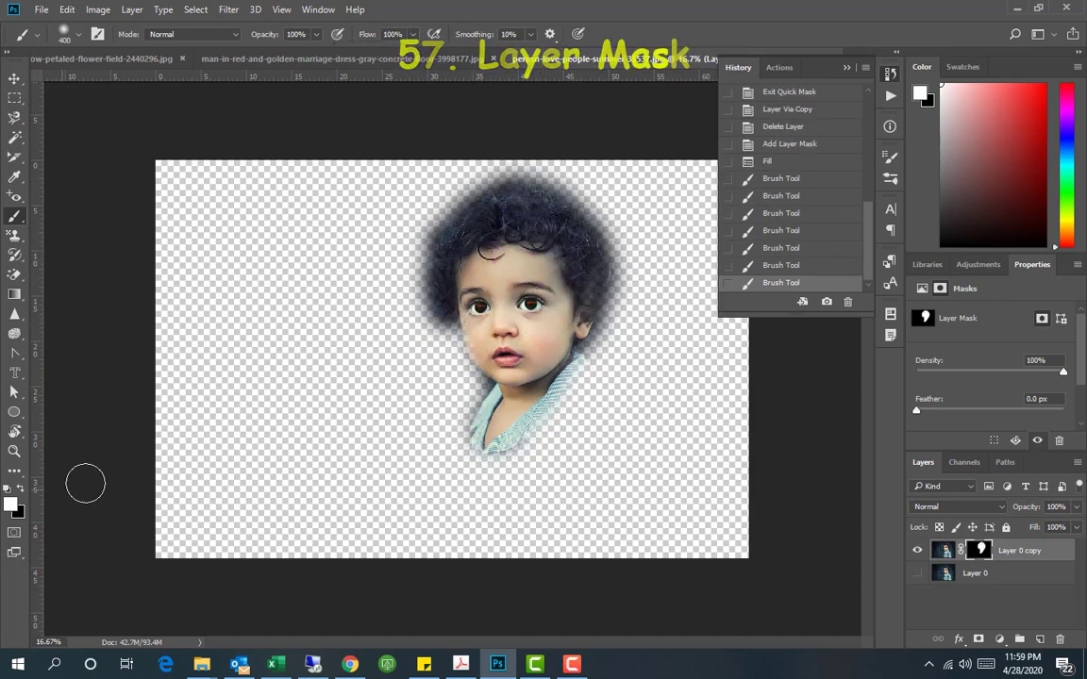
Paint black on the layer mask over the boy's neck and collar so only the head is revealed
{"action": "left_click", "coordinate": [21, 489]}
{"action": "mouse_move", "coordinate": [462, 397]}
{"action": "left_mouse_down"}
{"action": "mouse_move", "coordinate": [490, 411]}
{"action": "mouse_move", "coordinate": [584, 386]}
{"action": "mouse_move", "coordinate": [570, 402]}
{"action": "mouse_move", "coordinate": [448, 413]}
{"action": "left_mouse_up"}
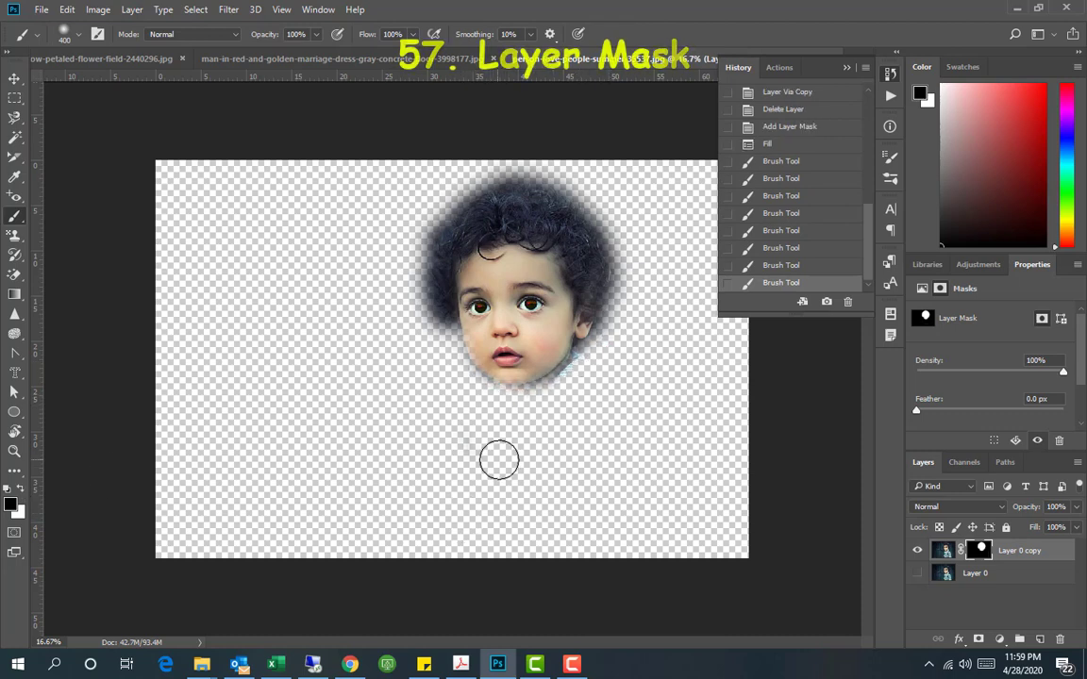
{"action": "left_click", "coordinate": [20, 488]}
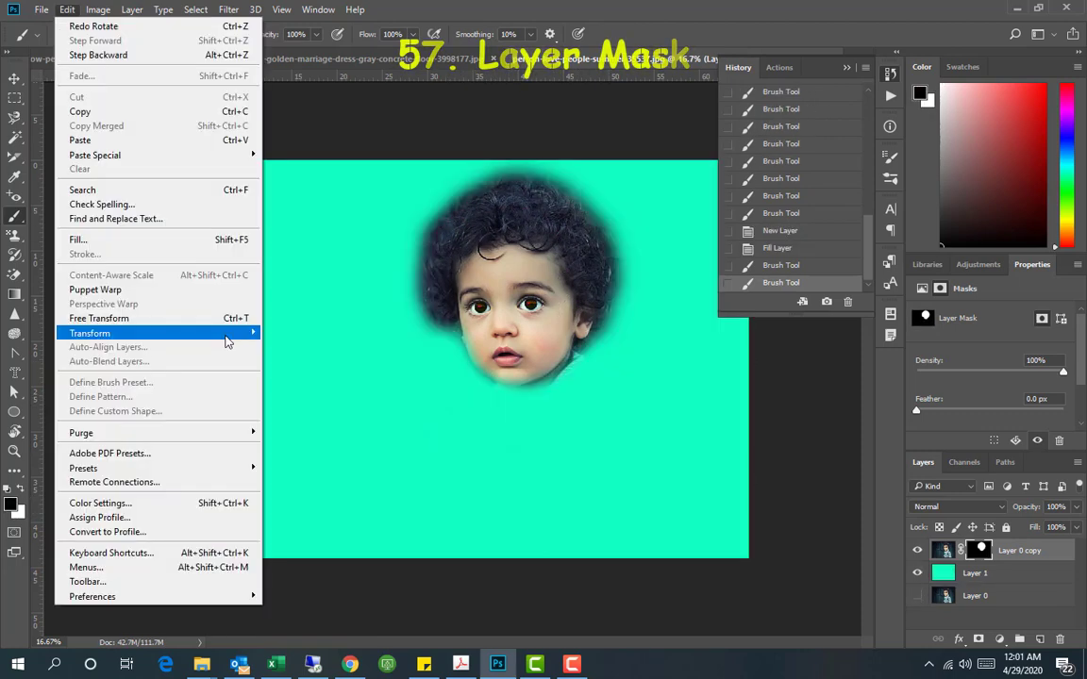
Flip the masked Layer 0 copy horizontally
{"action": "mouse_move", "coordinate": [226, 337]}
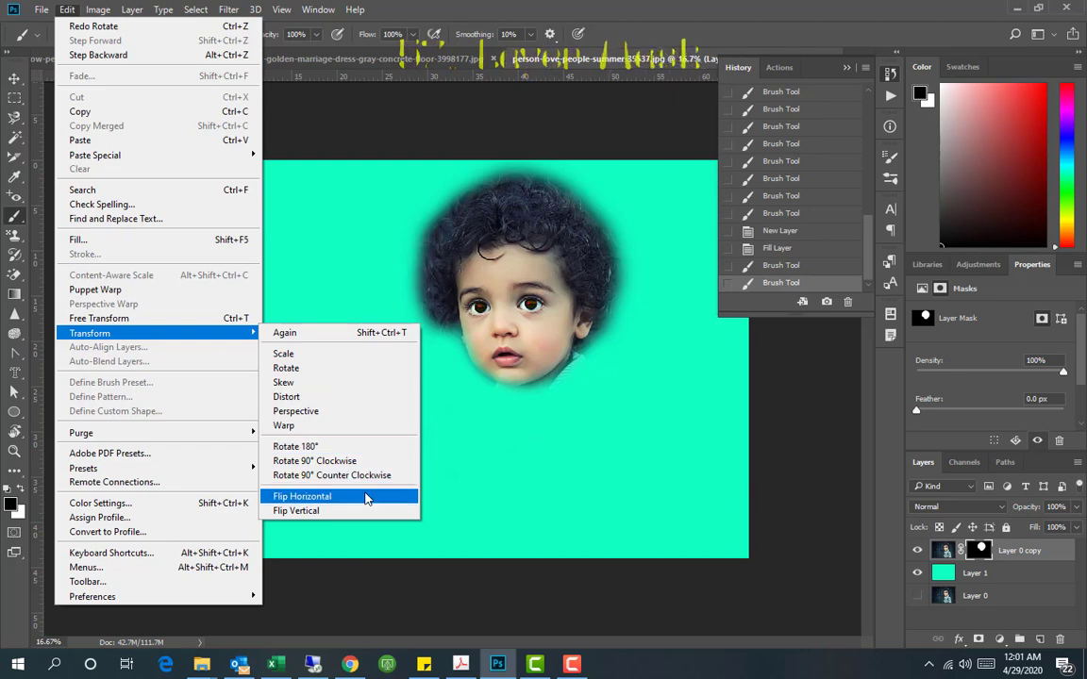
{"action": "left_click", "coordinate": [372, 492]}
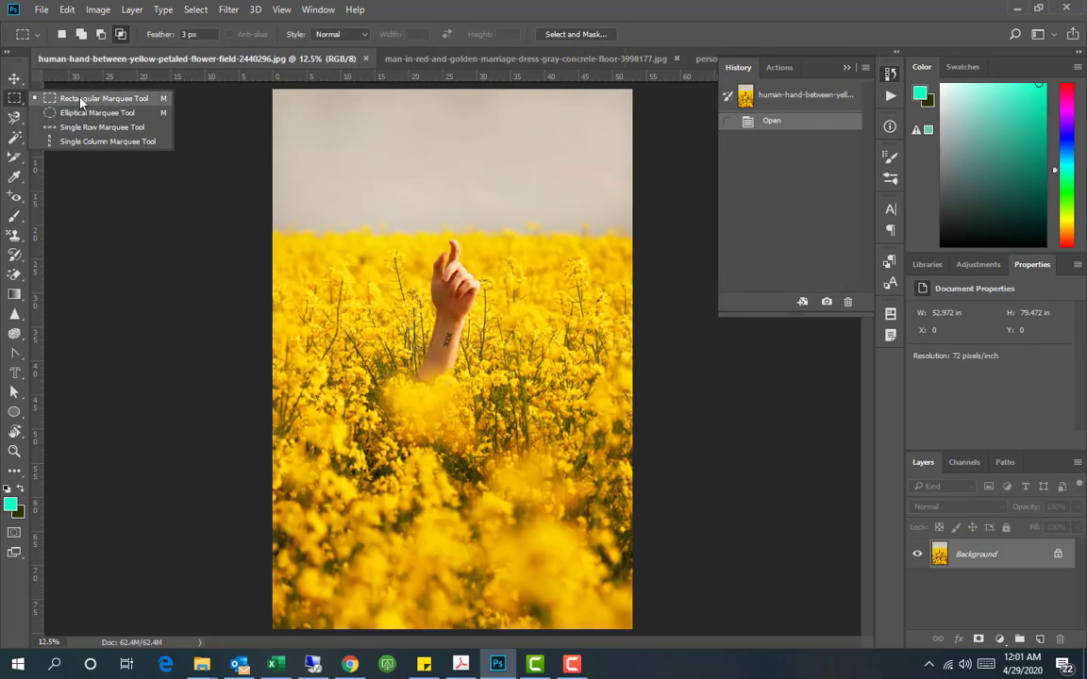
Select the raised hand in the yellow flower field with a rectangular marquee and fill the selection using Content-Aware
{"action": "left_click", "coordinate": [81, 99]}
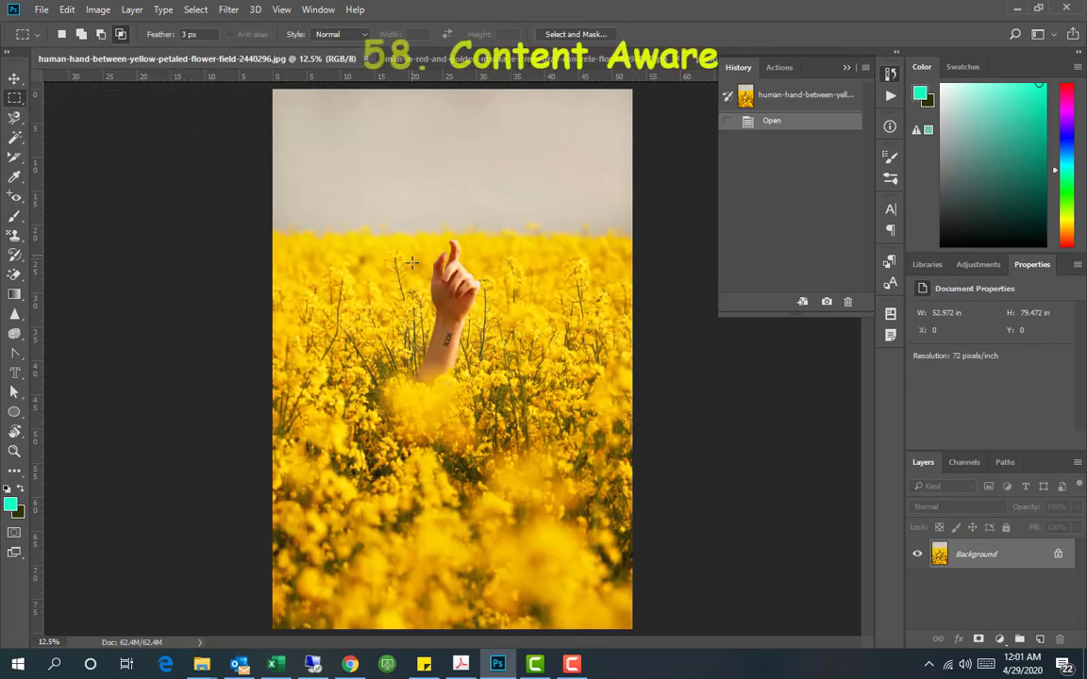
{"action": "left_click_drag", "start_coordinate": [373, 243], "coordinate": [533, 417]}
{"action": "left_click", "coordinate": [67, 10]}
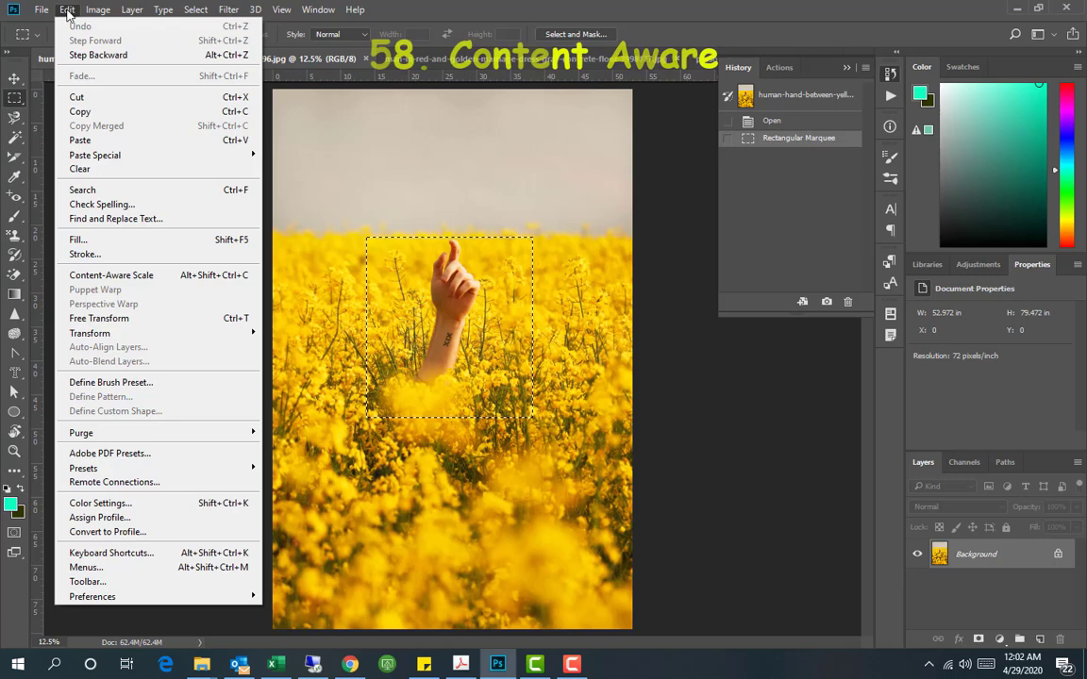
{"action": "left_click", "coordinate": [137, 242]}
{"action": "left_click", "coordinate": [212, 277]}
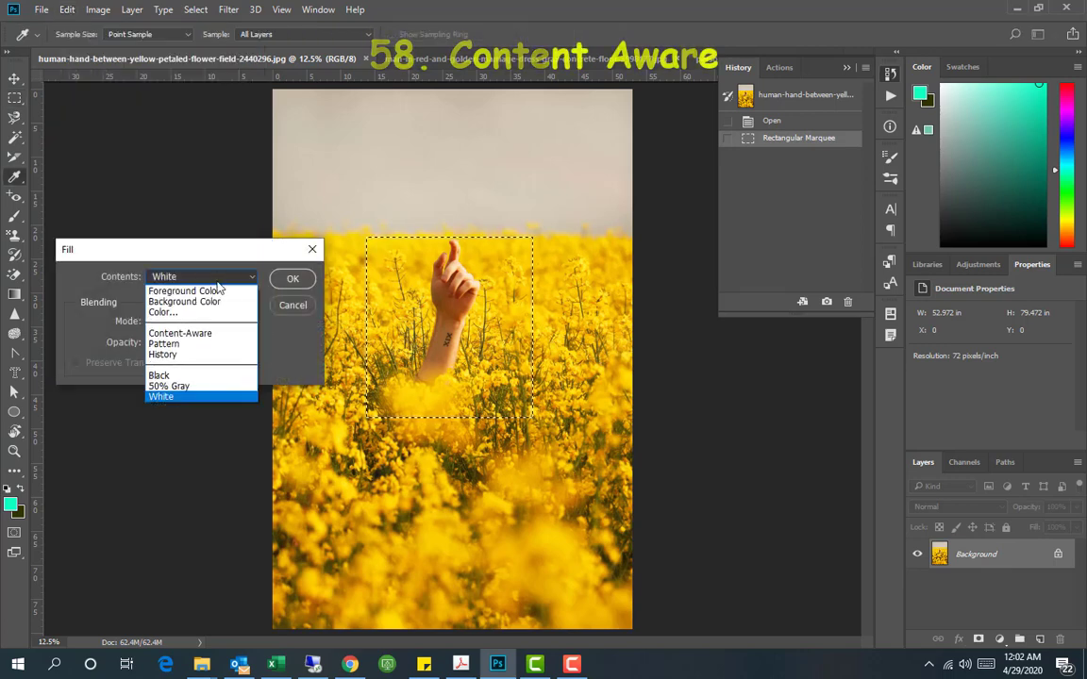
{"action": "left_click", "coordinate": [174, 336]}
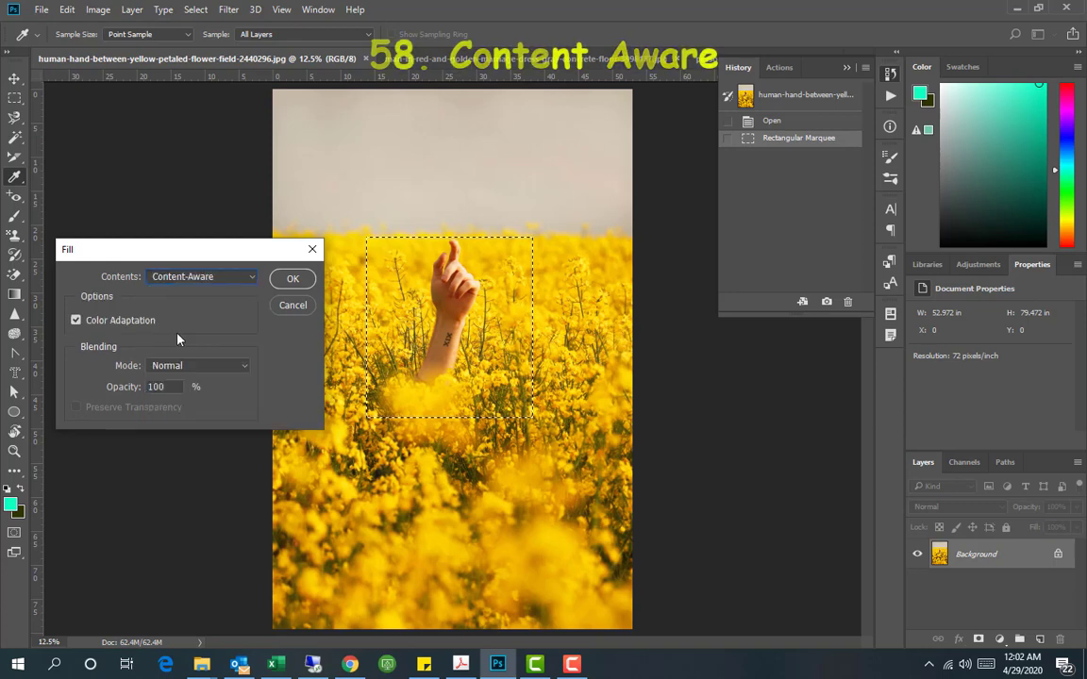
{"action": "left_click", "coordinate": [281, 282]}
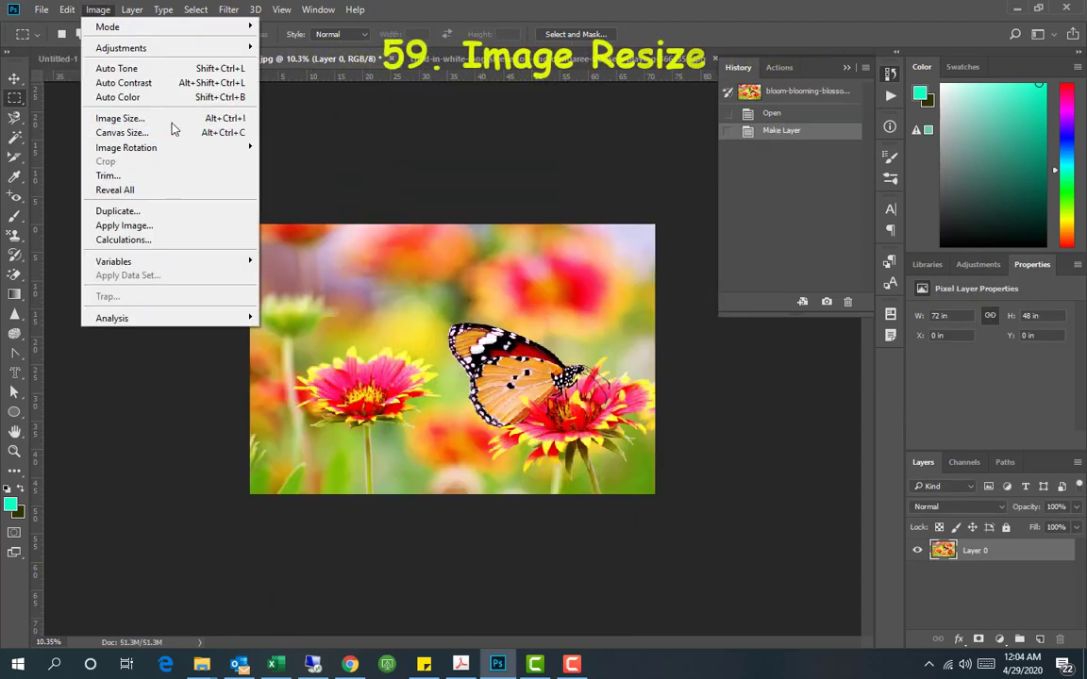
Resize the butterfly image to a width of 144 inches with proportions linked
{"action": "left_click", "coordinate": [172, 119]}
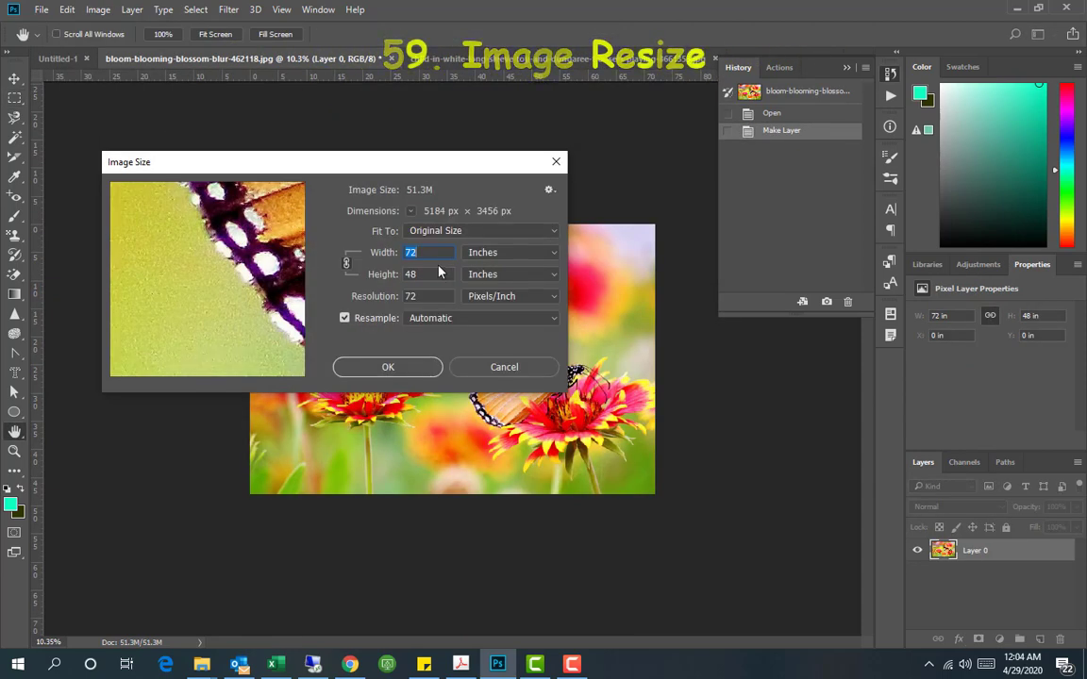
{"action": "type", "text": "144"}
{"action": "key", "text": "Return"}
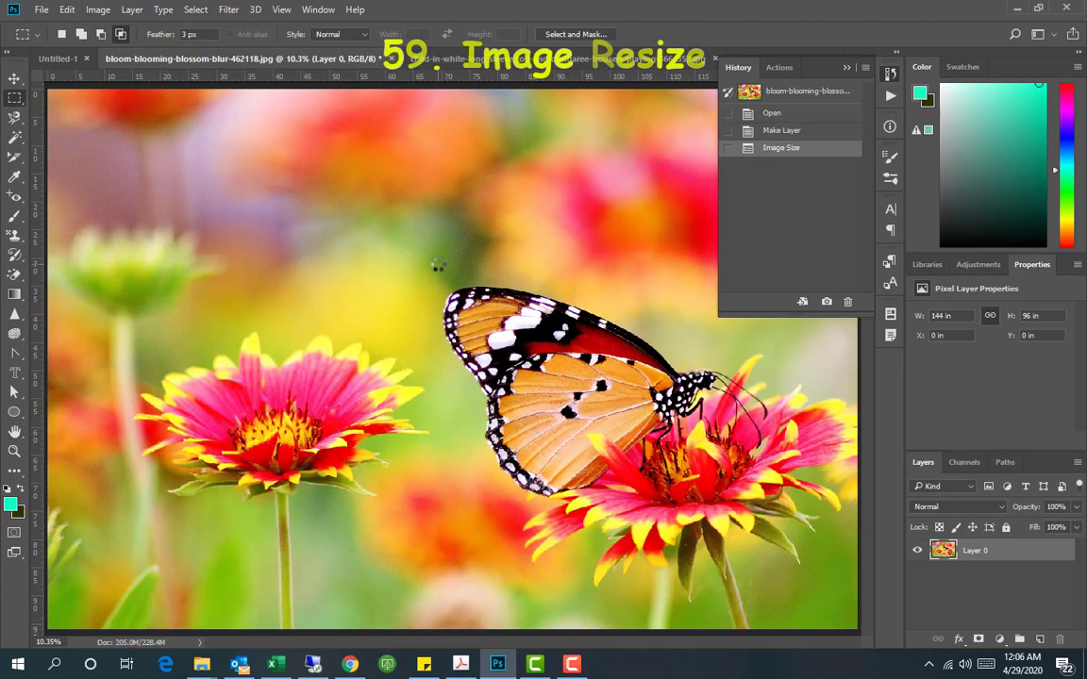
{"action": "key", "text": "ctrl+minus"}
{"action": "key", "text": "ctrl+minus"}
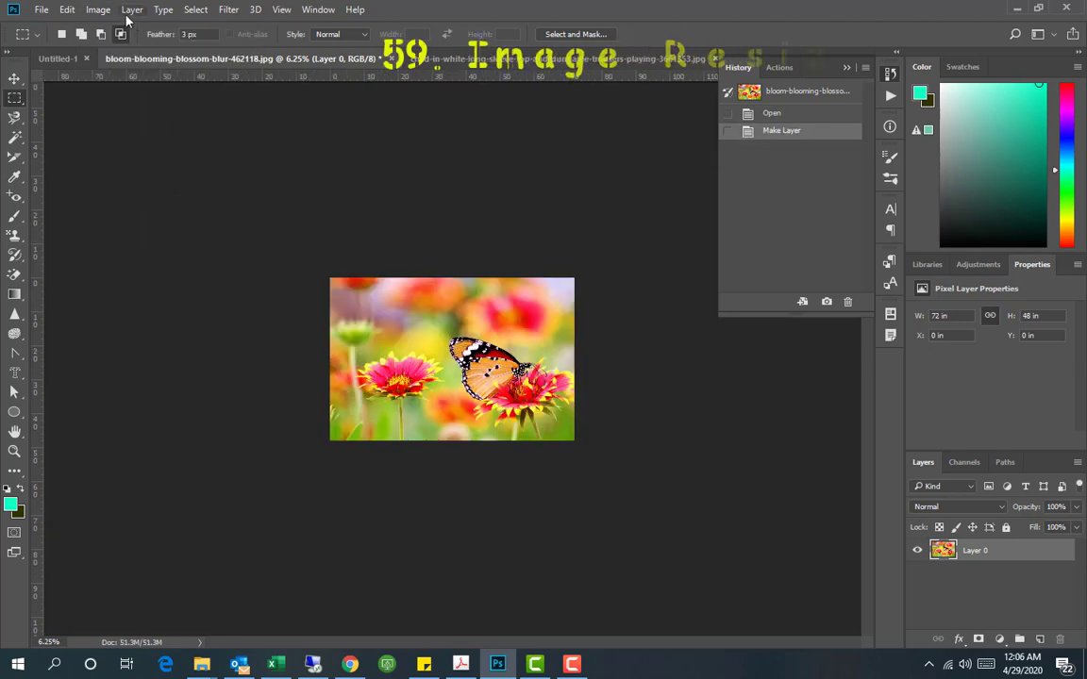
Set the butterfly document's canvas width to 144 inches with a centred anchor
{"action": "left_click", "coordinate": [98, 9]}
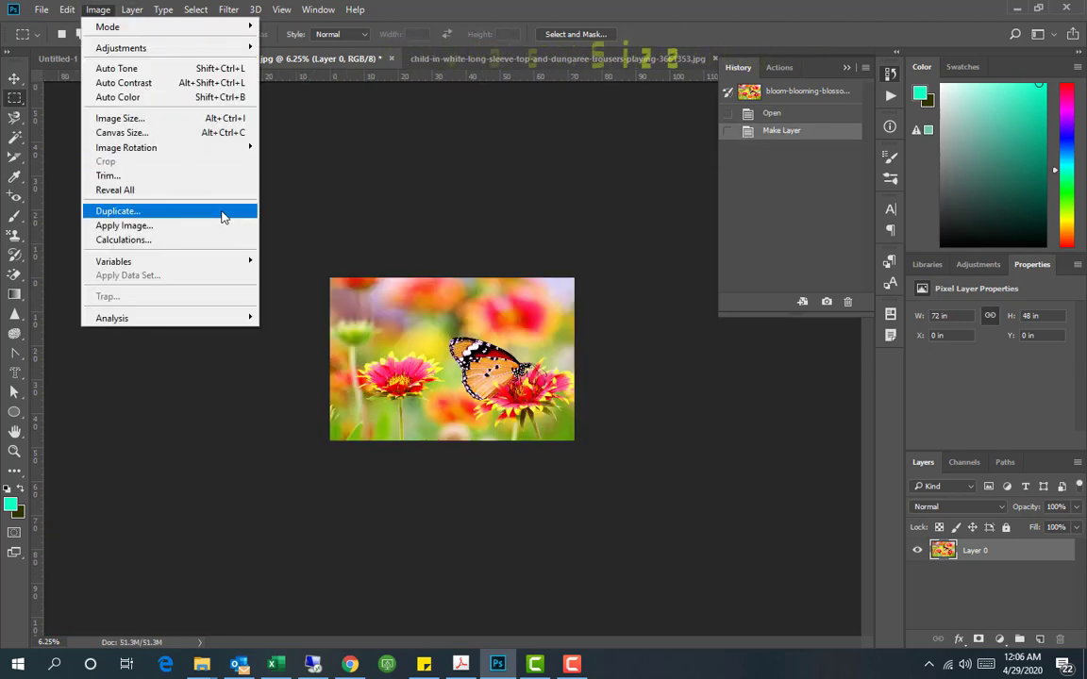
{"action": "left_click", "coordinate": [136, 133]}
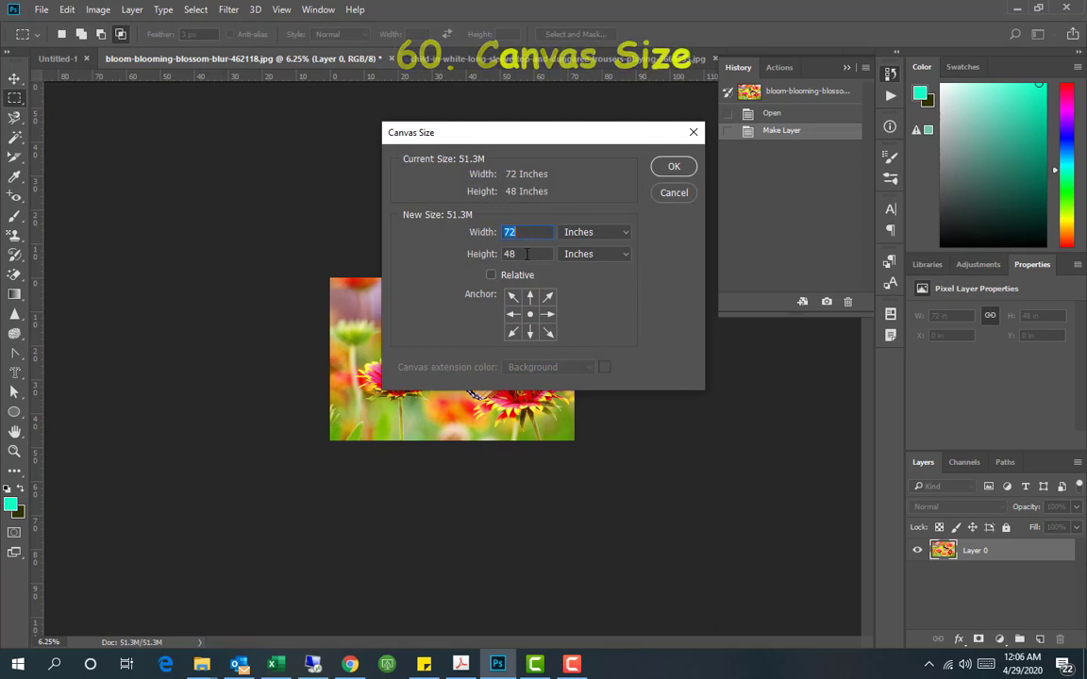
{"action": "type", "text": "144"}
{"action": "key", "text": "Return"}
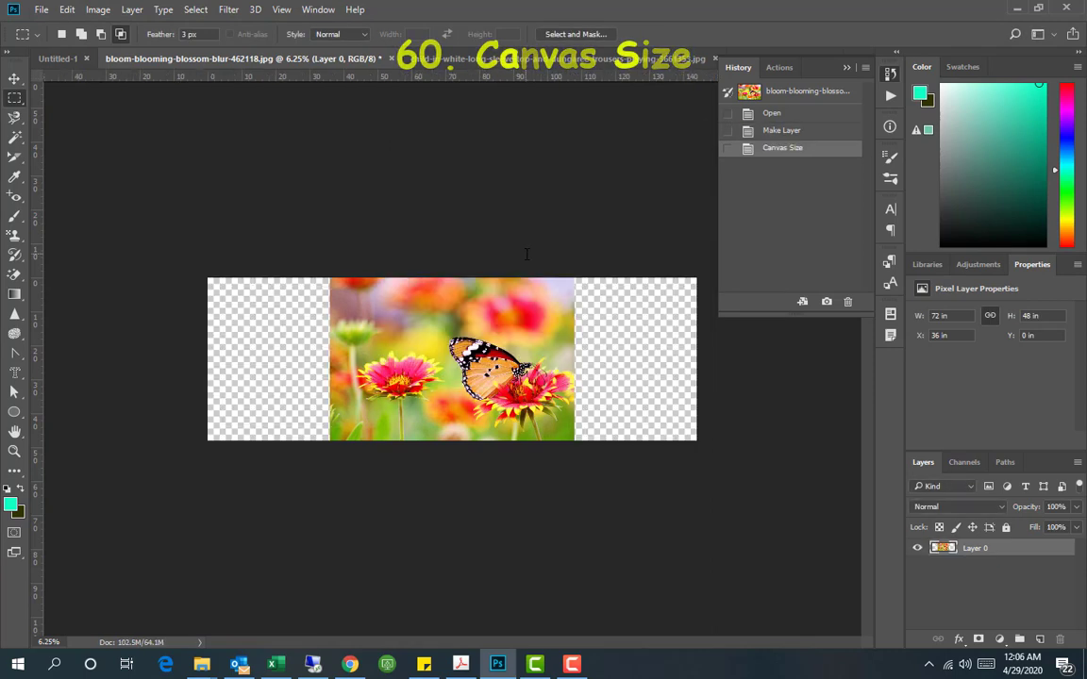
Stretch the butterfly picture with Free Transform on both sides to fill the full canvas width
{"action": "key", "text": "ctrl+0"}
{"action": "key", "text": "ctrl+t"}
{"action": "left_click_drag", "start_coordinate": [650, 359], "coordinate": [856, 366]}
{"action": "left_click_drag", "start_coordinate": [252, 362], "coordinate": [8, 362]}
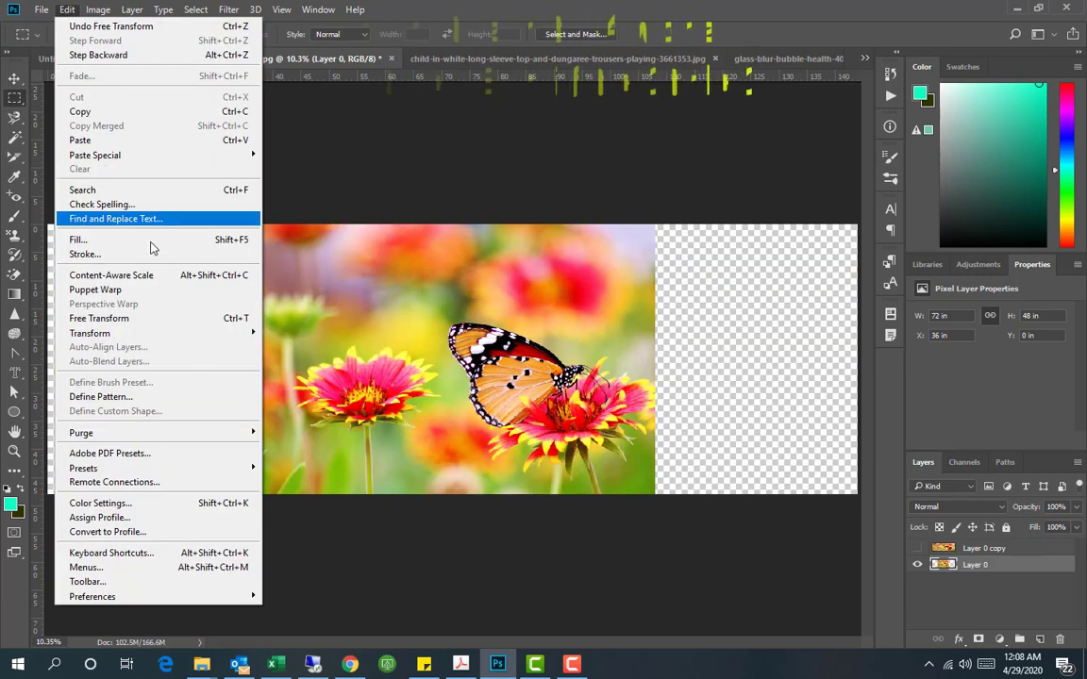
Widen Layer 0 to 150% with Content-Aware Scale, extending its right side to the canvas edge
{"action": "left_click", "coordinate": [161, 276]}
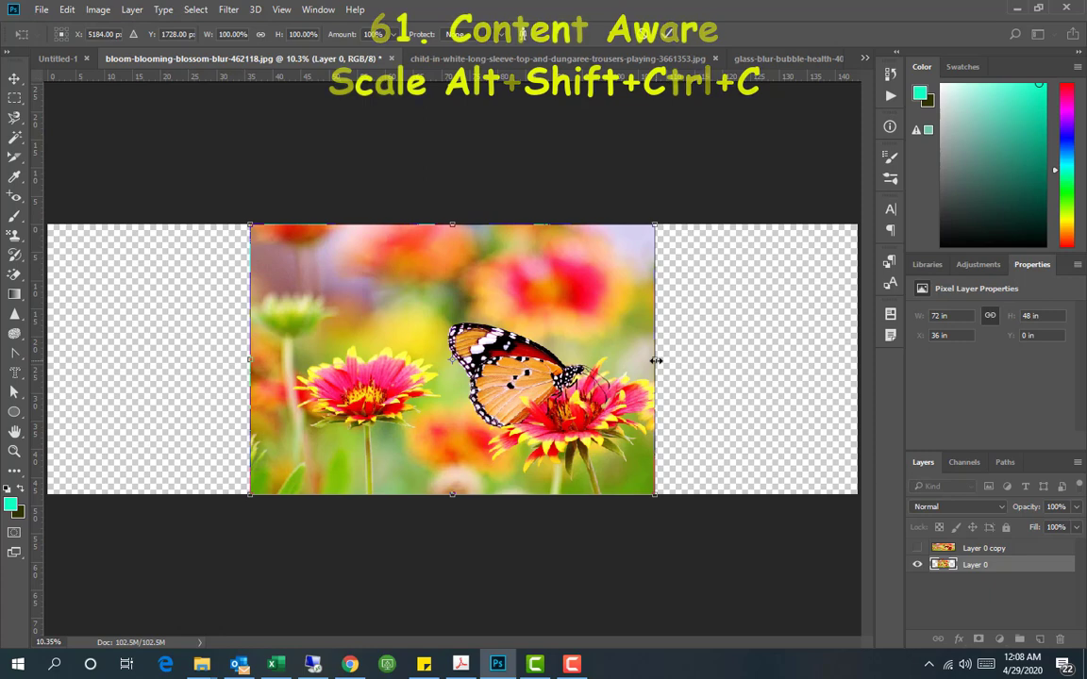
{"action": "left_click_drag", "start_coordinate": [656, 361], "coordinate": [857, 361]}
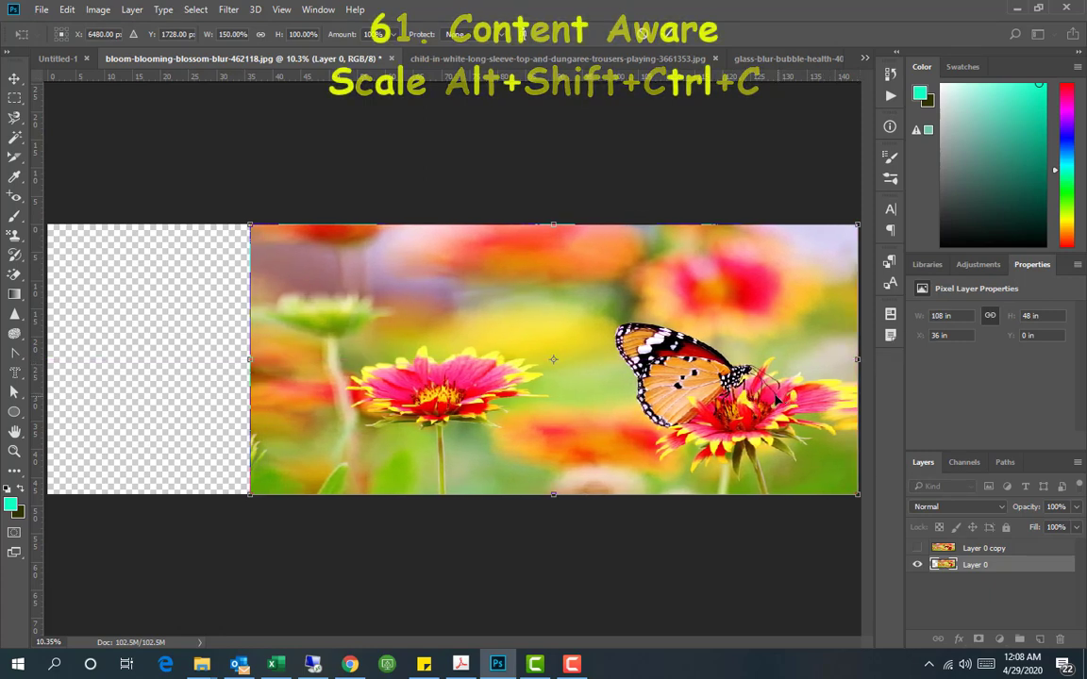
{"action": "key", "text": "Return"}
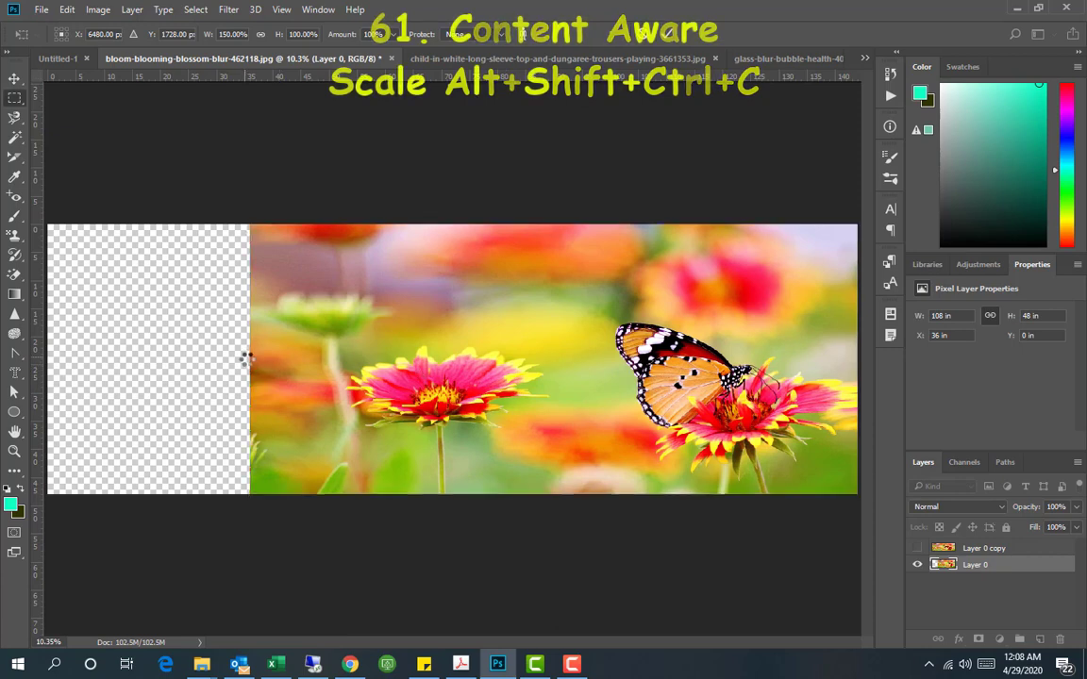
Extend Layer 0's left side to the canvas edge with Content-Aware Scale and place the layer below Layer 0 copy for comparison
{"action": "left_click", "coordinate": [67, 9]}
{"action": "left_click", "coordinate": [113, 275]}
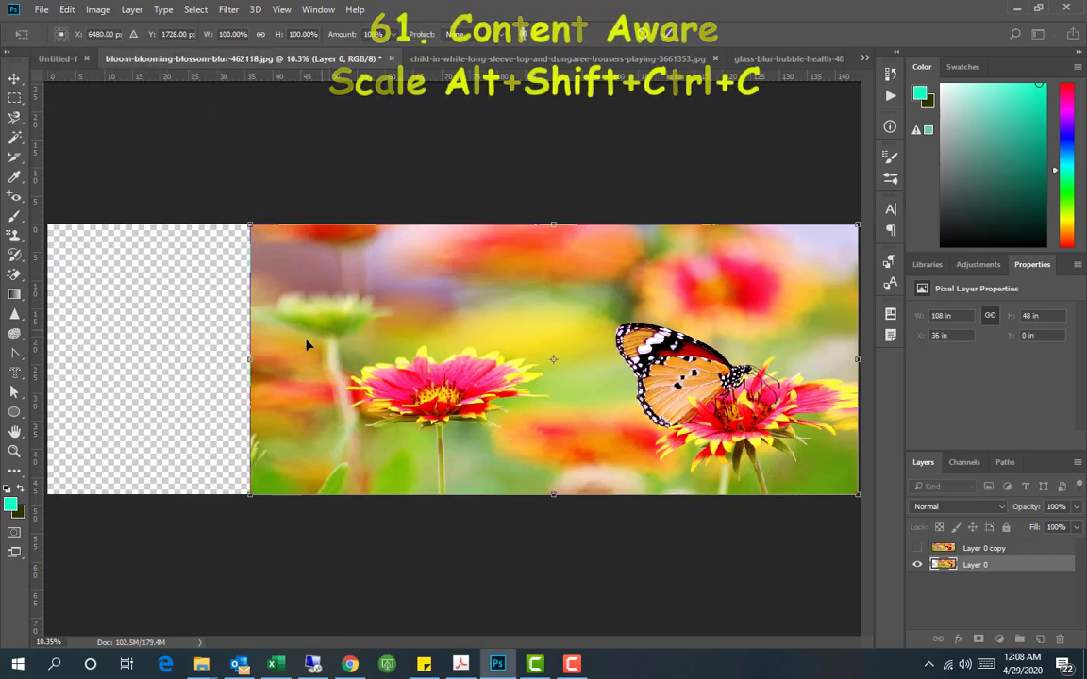
{"action": "left_click_drag", "start_coordinate": [253, 361], "coordinate": [61, 354]}
{"action": "scroll", "coordinate": [54, 344], "scroll_direction": "down", "scroll_amount": 1}
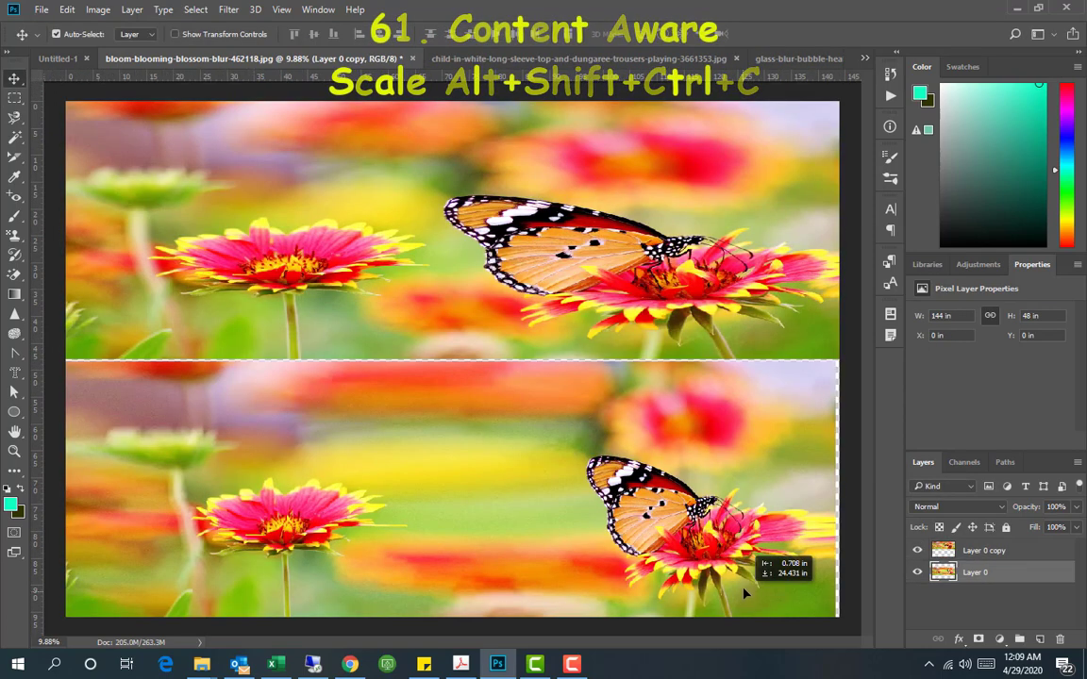
{"action": "left_click_drag", "start_coordinate": [740, 593], "coordinate": [747, 595]}
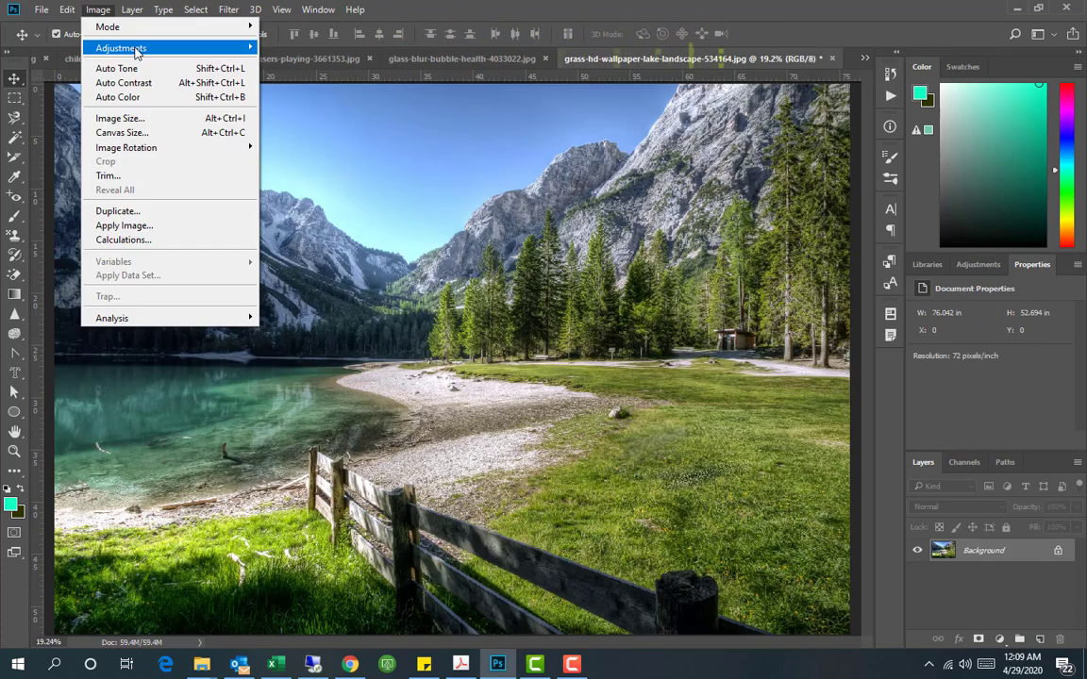
Convert the mountain lake photo to black and white using the Default preset
{"action": "mouse_move", "coordinate": [135, 49]}
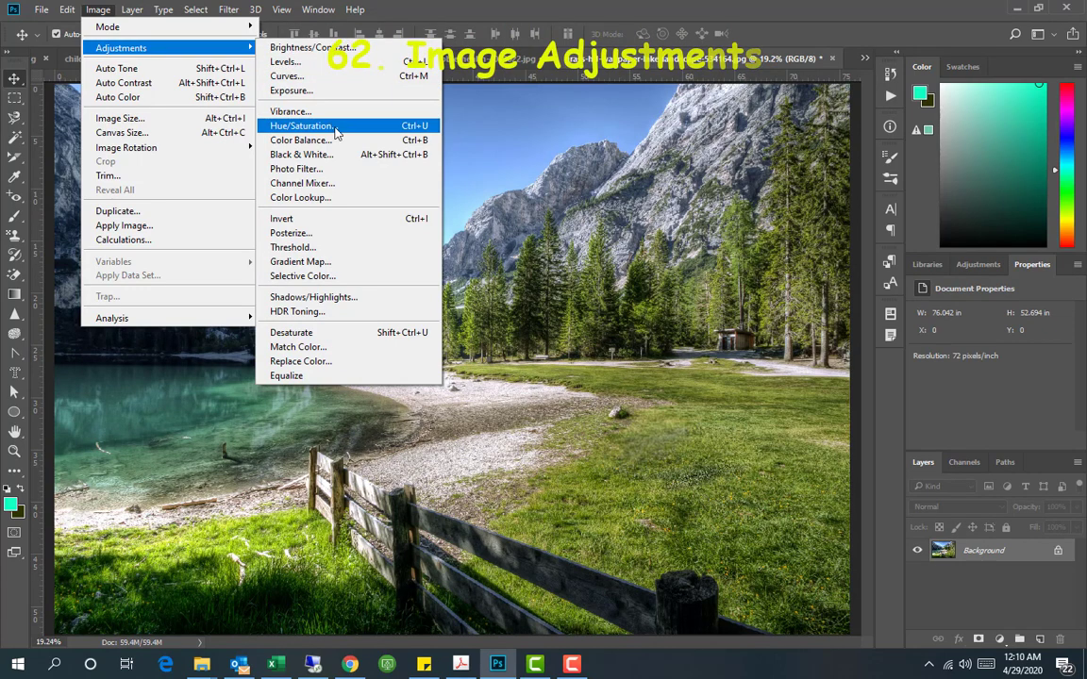
{"action": "left_click", "coordinate": [306, 154]}
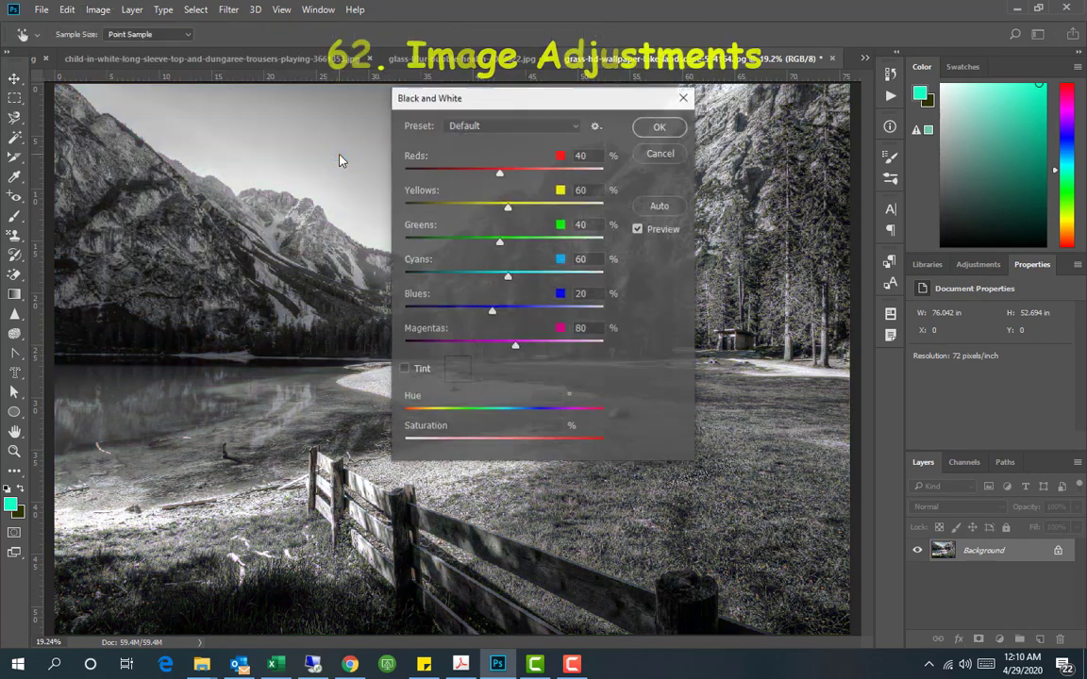
{"action": "left_click", "coordinate": [659, 126]}
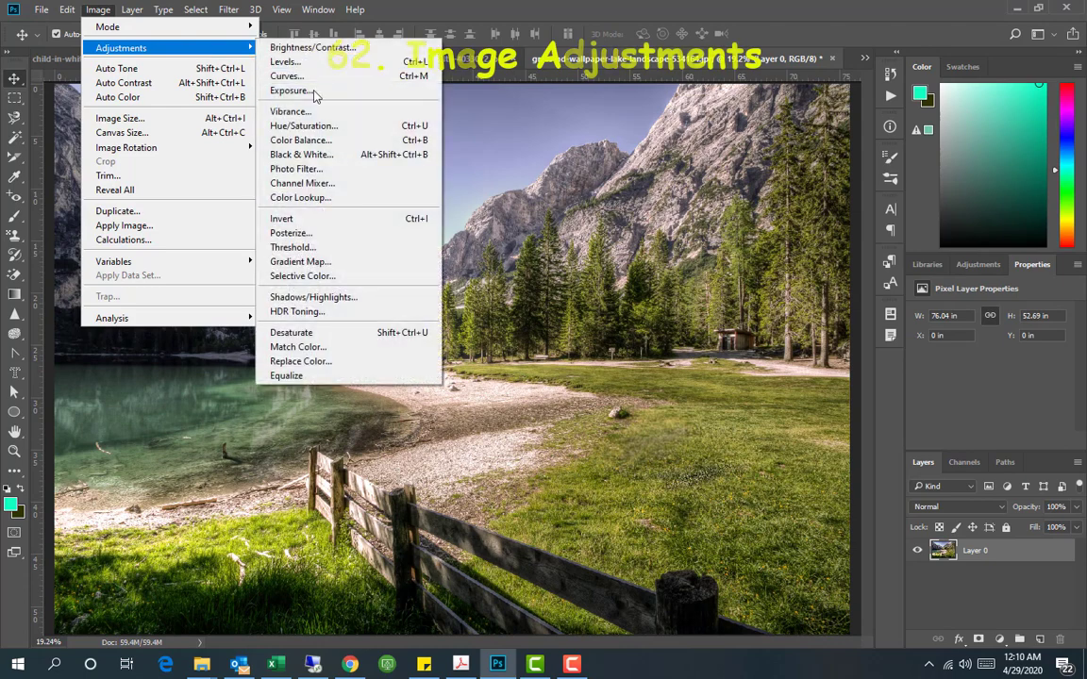
Adjust the midtones of the mountain lake photo along the Cyan–Red range with Color Balance
{"action": "left_click", "coordinate": [299, 140]}
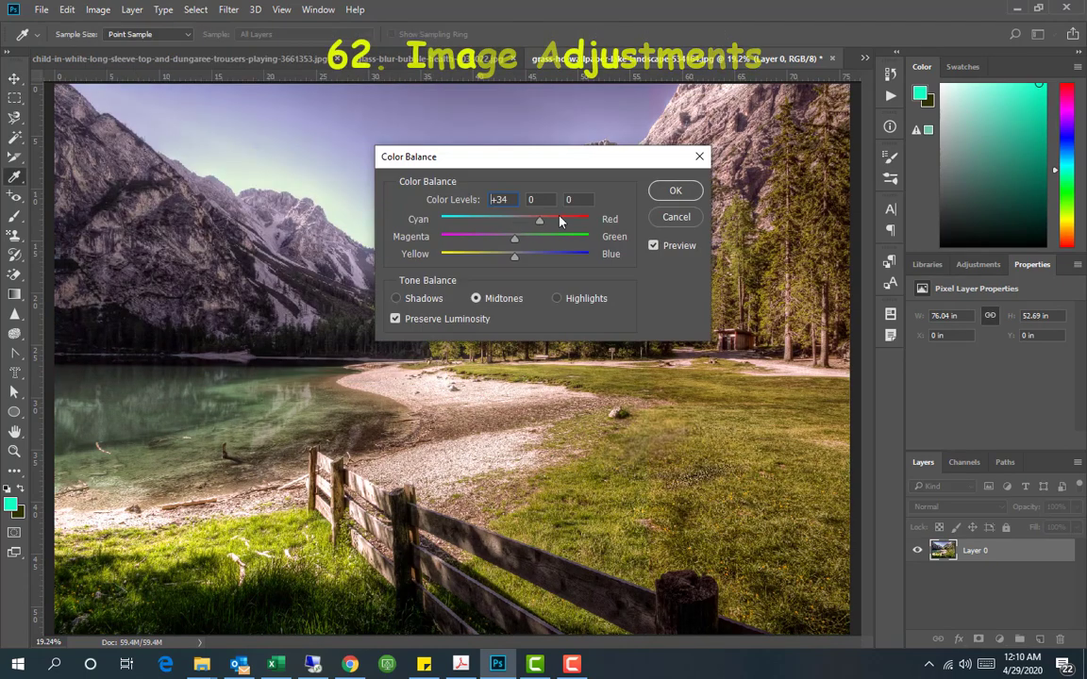
{"action": "left_click_drag", "start_coordinate": [560, 220], "coordinate": [515, 238]}
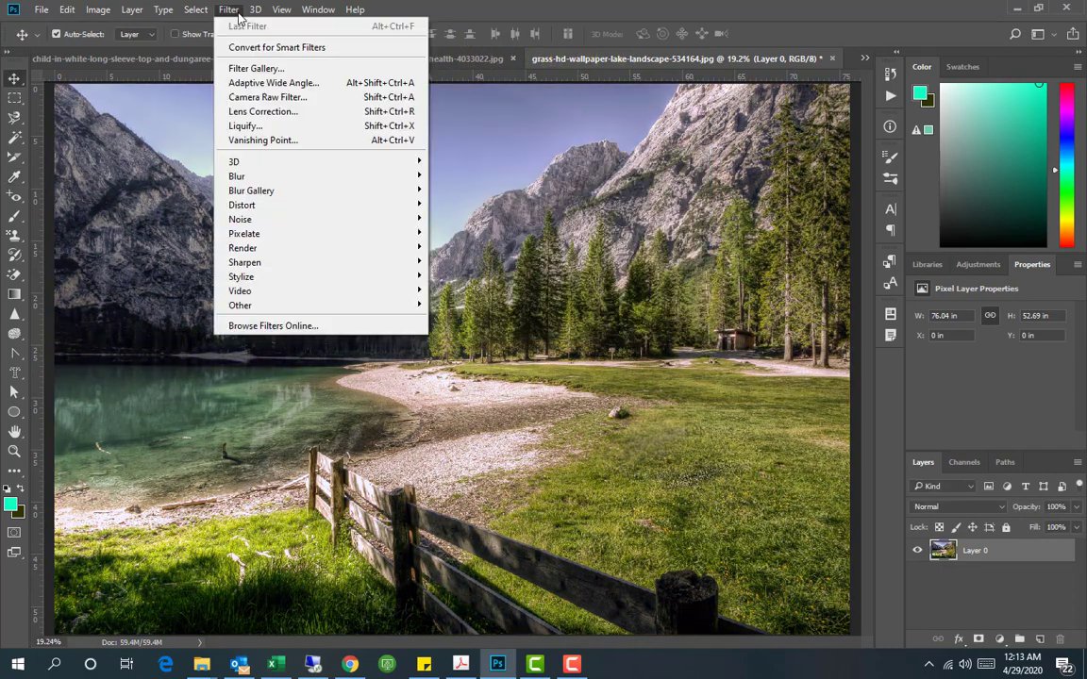
Apply a Gaussian Blur with a 1.8-pixel radius to the mountain lake photo
{"action": "mouse_move", "coordinate": [406, 176]}
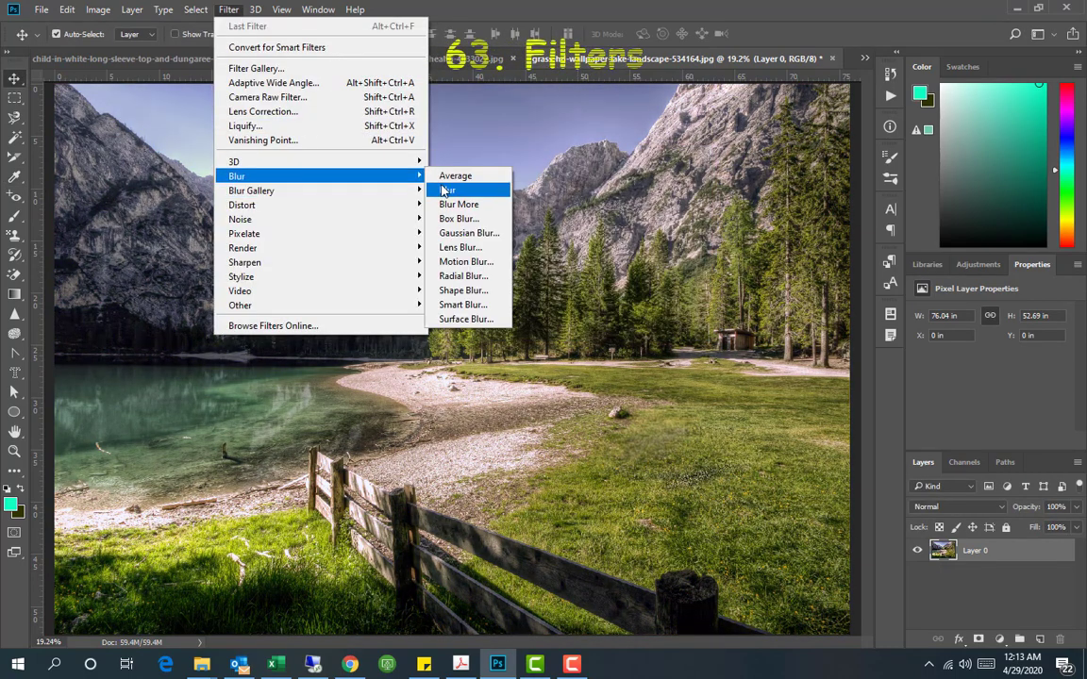
{"action": "left_click", "coordinate": [463, 233]}
{"action": "left_click_drag", "start_coordinate": [543, 137], "coordinate": [513, 219]}
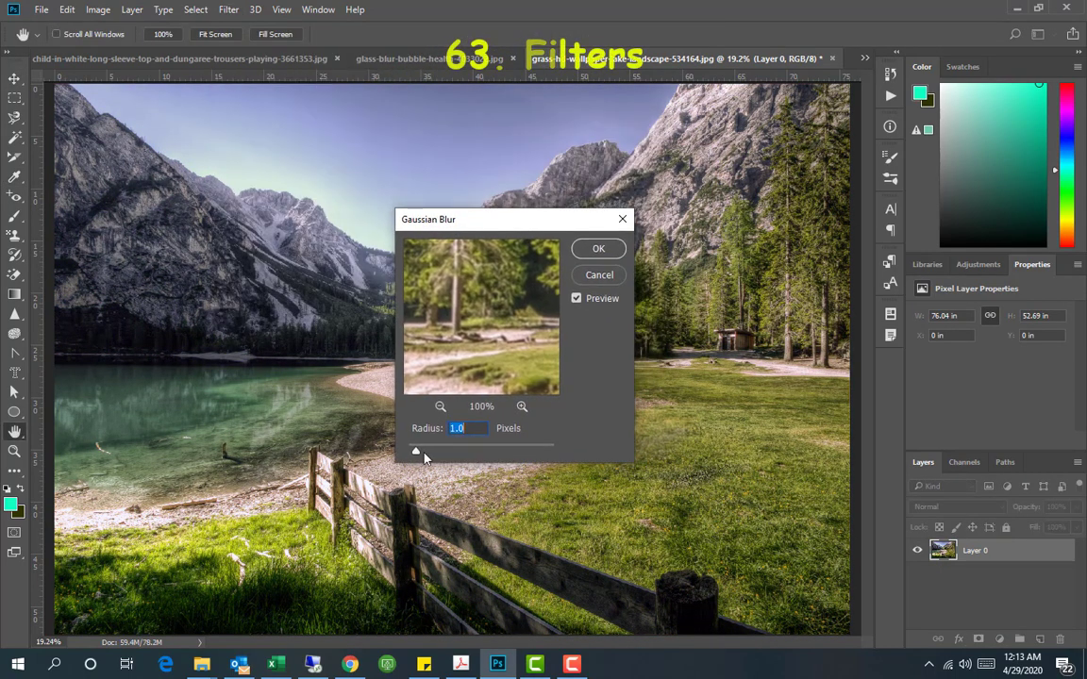
{"action": "mouse_move", "coordinate": [417, 450]}
{"action": "left_mouse_down"}
{"action": "mouse_move", "coordinate": [481, 451]}
{"action": "mouse_move", "coordinate": [422, 453]}
{"action": "left_mouse_up"}
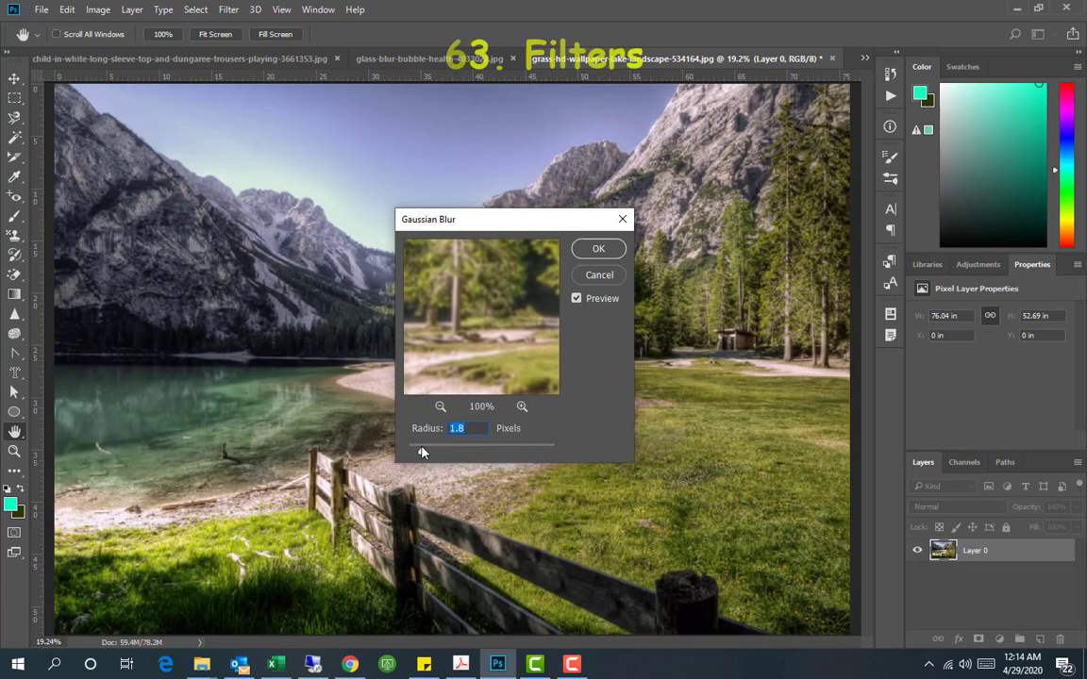
{"action": "left_click", "coordinate": [596, 249]}
Apply the Sharpen Edges filter to the mountain lake photo
{"action": "left_click", "coordinate": [228, 9]}
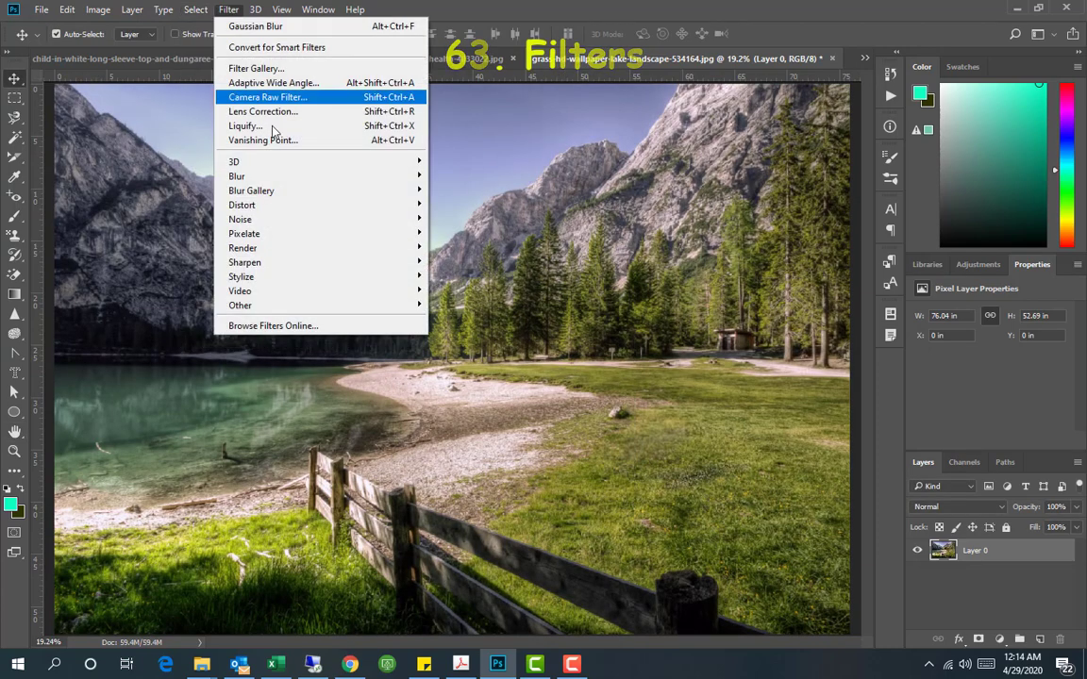
{"action": "mouse_move", "coordinate": [377, 262]}
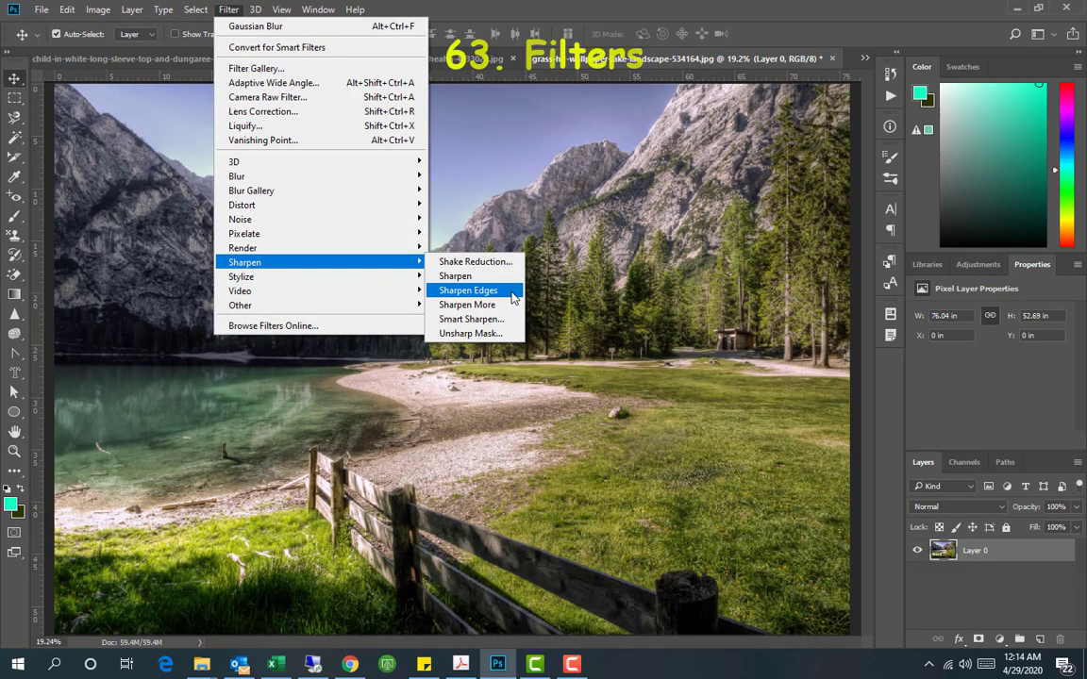
{"action": "left_click", "coordinate": [512, 296]}
Open the Add Noise filter settings for the mountain lake photo
{"action": "left_click", "coordinate": [228, 10]}
{"action": "mouse_move", "coordinate": [283, 218]}
{"action": "left_click", "coordinate": [463, 219]}
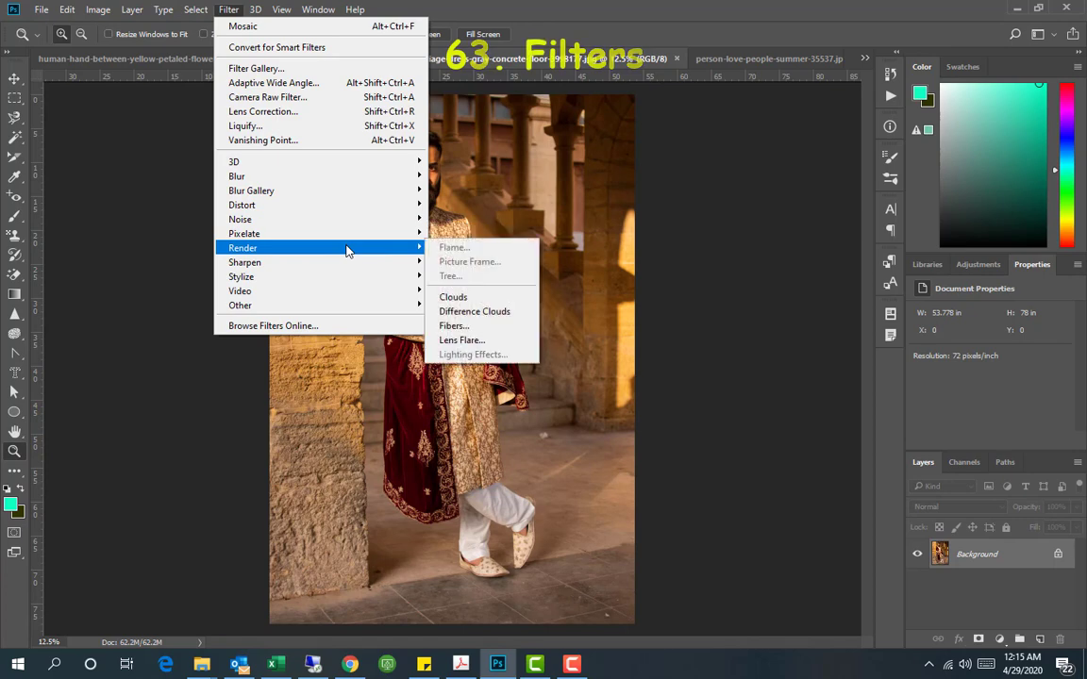
Apply a Mosaic filter with a cell size of 8 square to the wedding-dress man photo and inspect the pixelation on his face
{"action": "mouse_move", "coordinate": [349, 242]}
{"action": "left_click", "coordinate": [456, 305]}
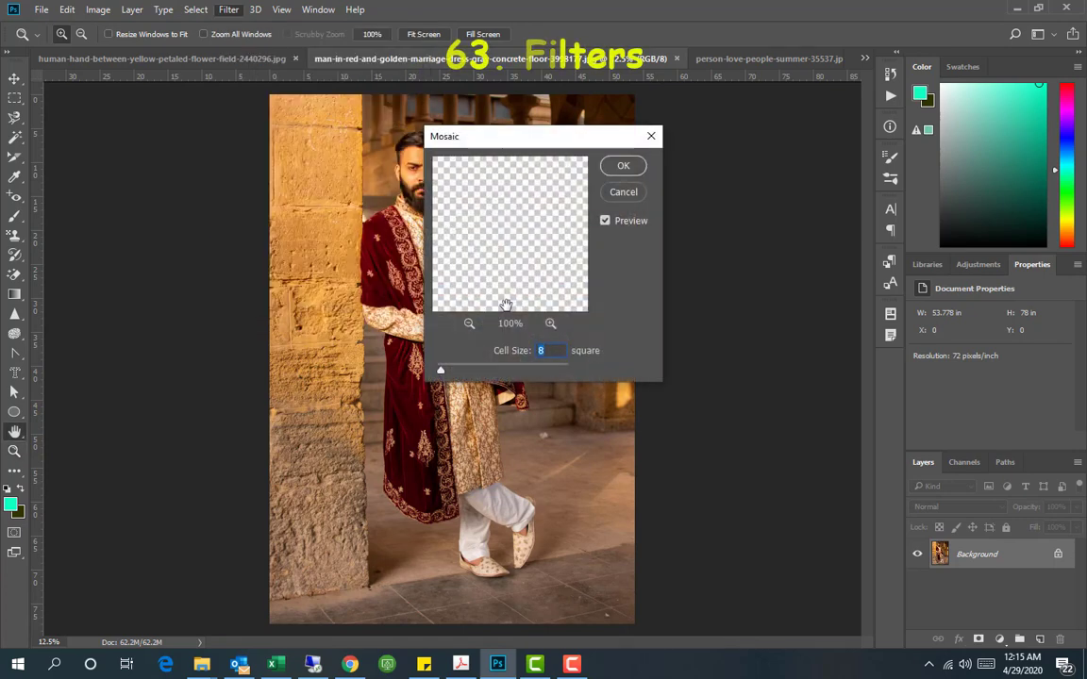
{"action": "left_click", "coordinate": [623, 167]}
{"action": "left_click_drag", "start_coordinate": [377, 160], "coordinate": [459, 164]}
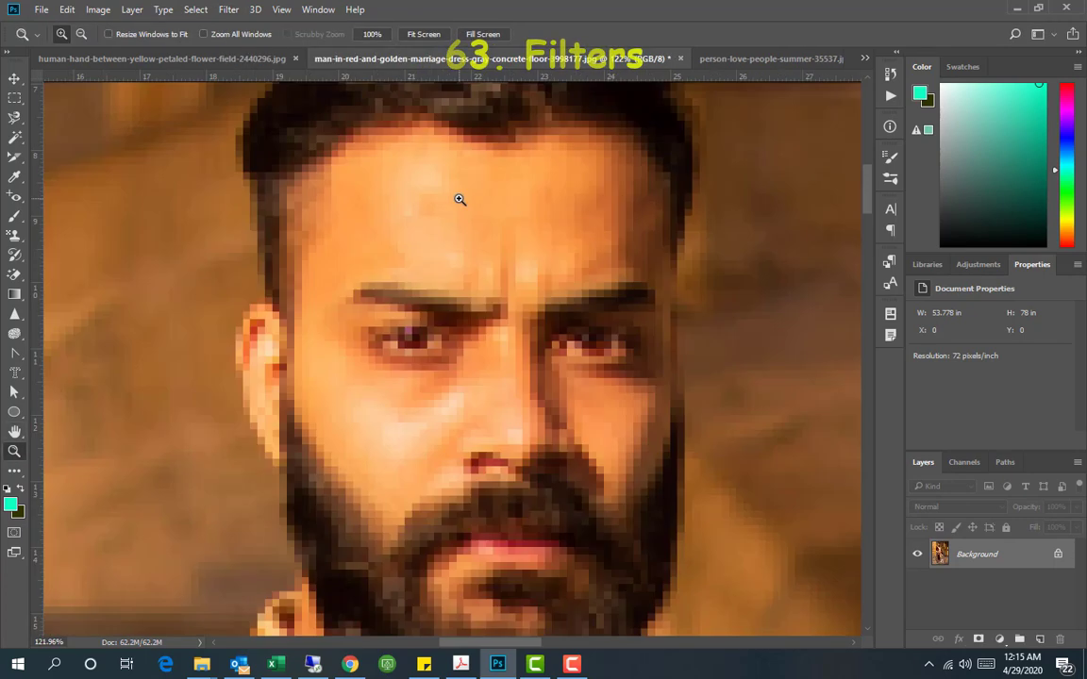
{"action": "right_click", "coordinate": [457, 232]}
{"action": "left_click", "coordinate": [515, 247]}
Try the Emboss filter on the man's photo at a 135° angle, 3-pixel height and 100% amount
{"action": "left_click", "coordinate": [229, 9]}
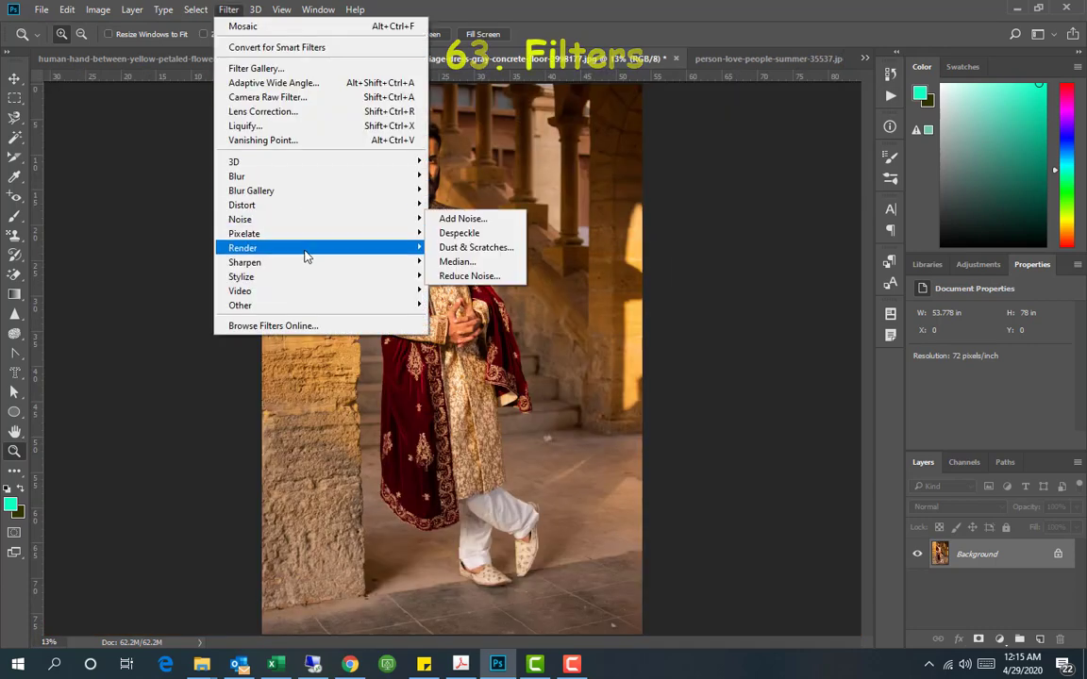
{"action": "mouse_move", "coordinate": [312, 268]}
{"action": "left_click", "coordinate": [465, 290]}
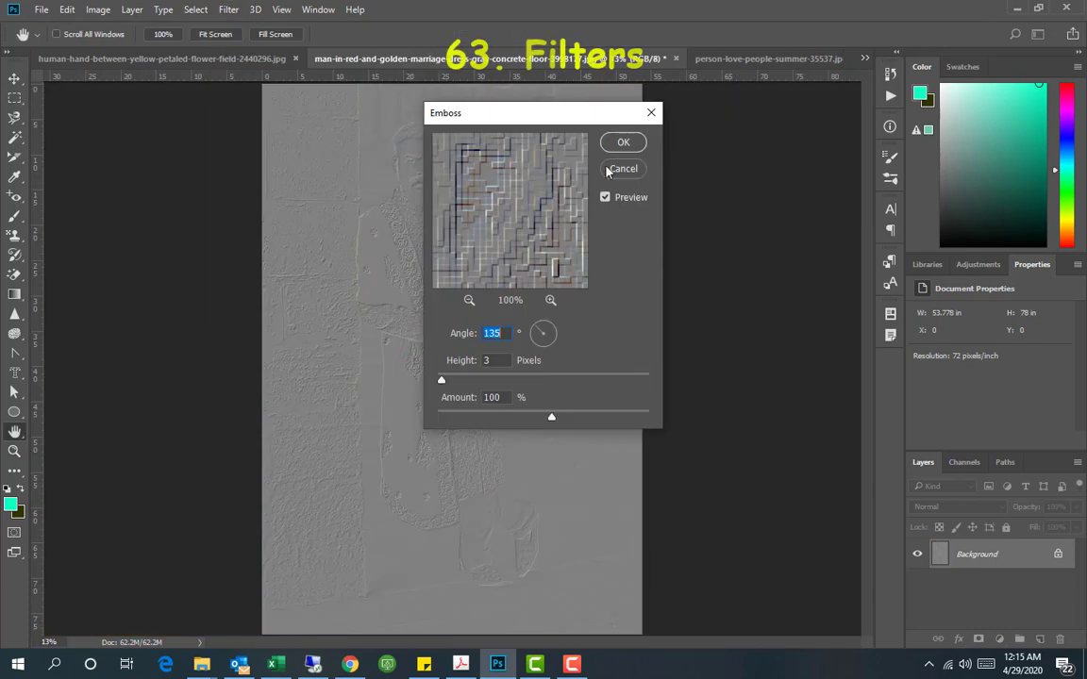
{"action": "left_click_drag", "start_coordinate": [574, 115], "coordinate": [717, 114]}
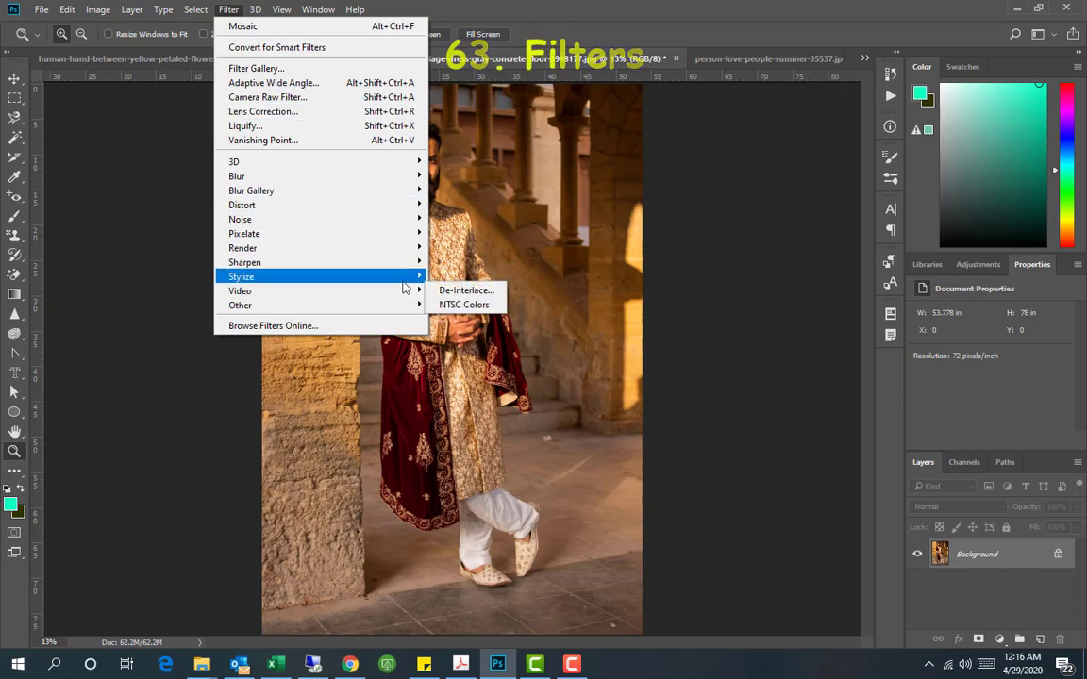
Apply the Tiles filter from the Stylize group to the man's photo
{"action": "mouse_move", "coordinate": [403, 283]}
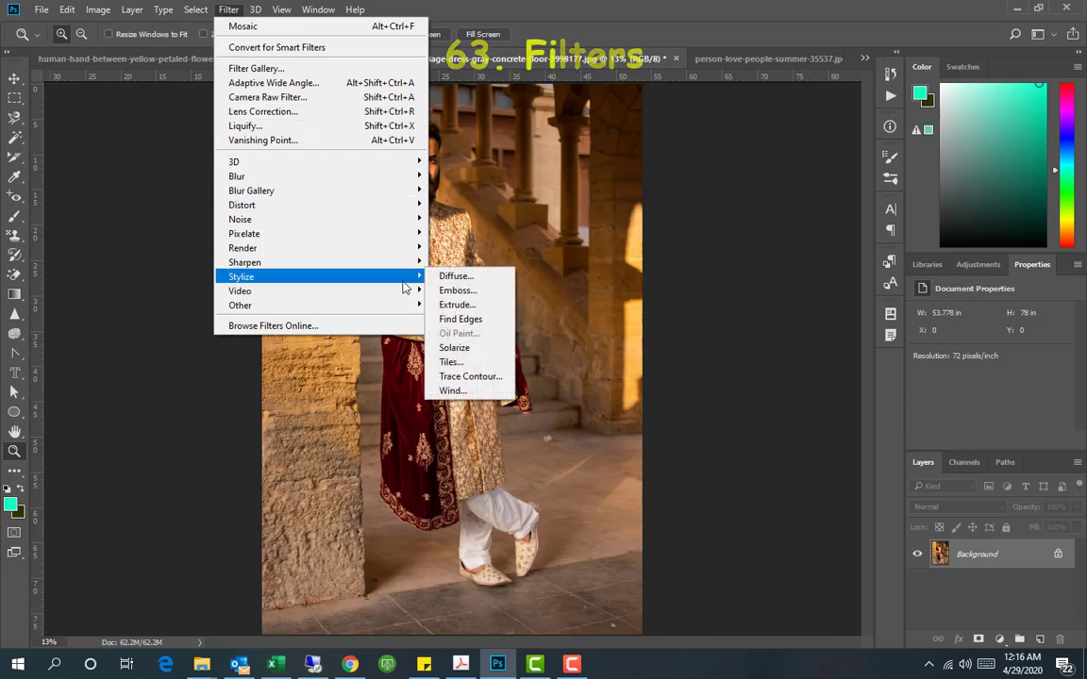
{"action": "left_click", "coordinate": [451, 362]}
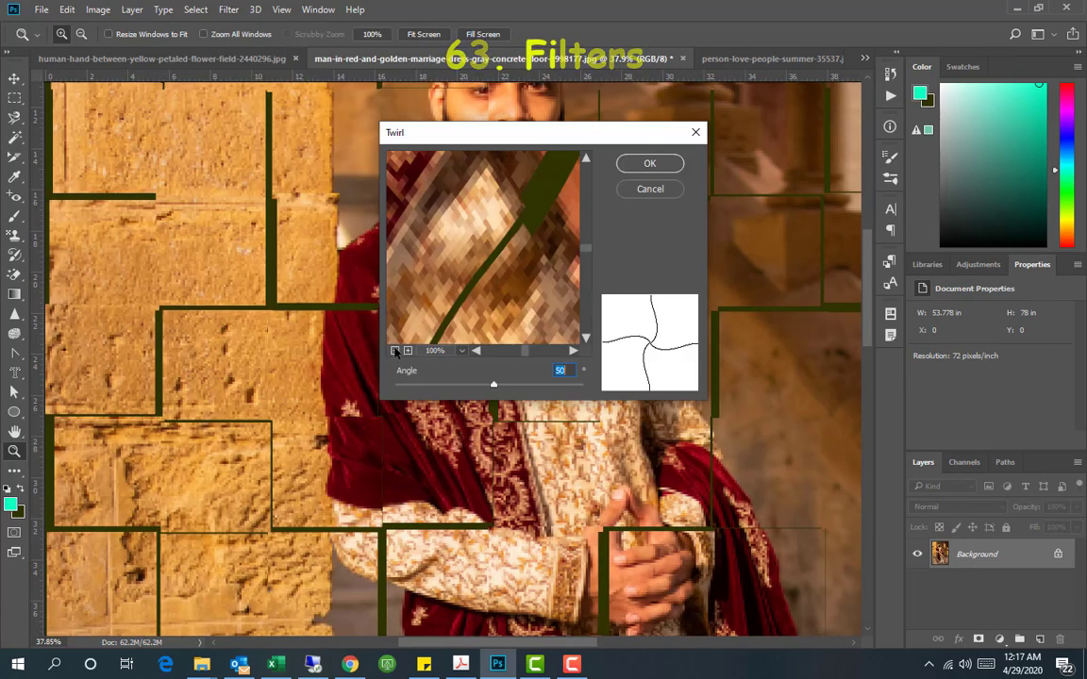
Try the Twirl filter on the tiled photo with a lower angle than 50°
{"action": "left_click", "coordinate": [395, 351]}
{"action": "left_click_drag", "start_coordinate": [493, 385], "coordinate": [460, 385]}
{"action": "key", "text": "Escape"}
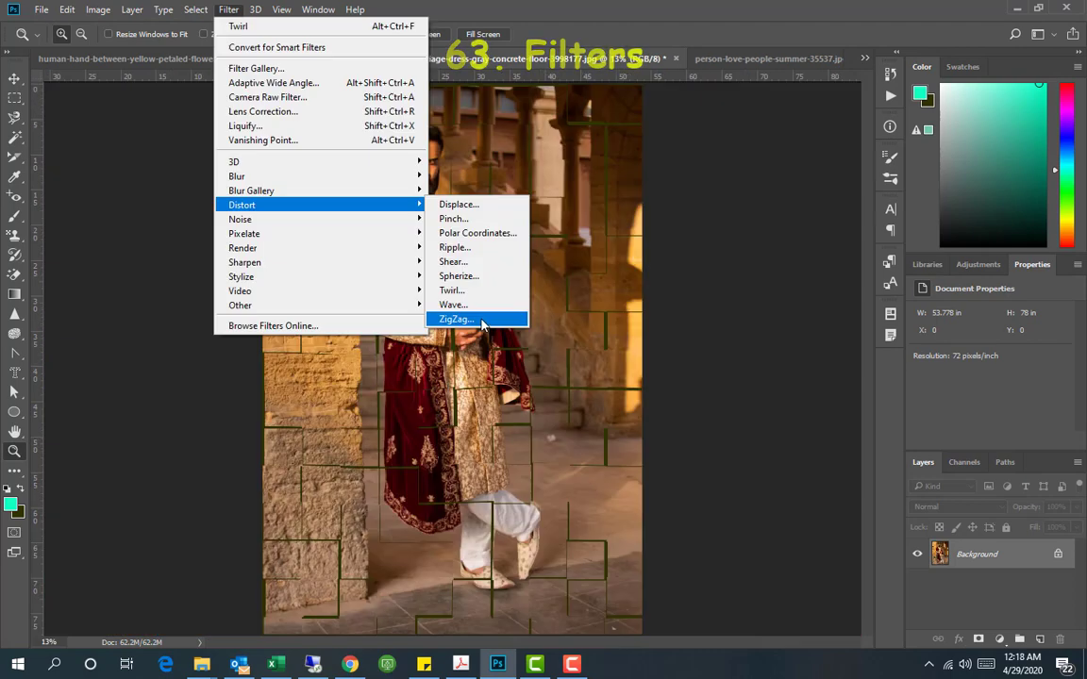
Set up the ZigZag filter on the tiled photo with an amount of 50 in the Pond Ripples style
{"action": "left_click", "coordinate": [459, 388]}
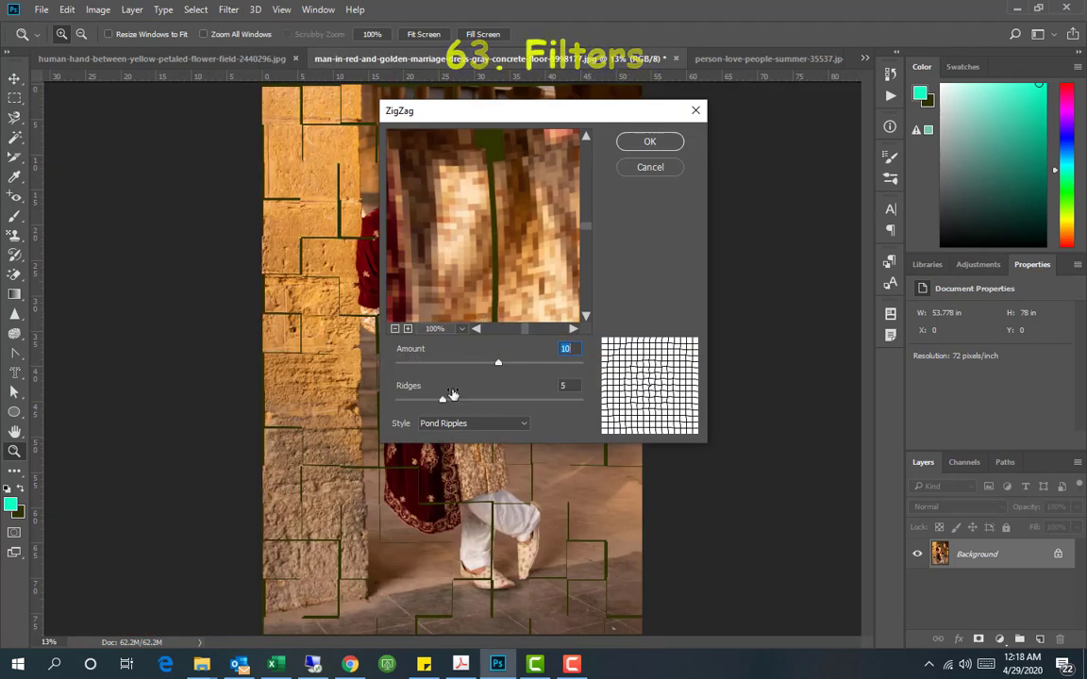
{"action": "left_click", "coordinate": [395, 330]}
{"action": "left_click", "coordinate": [394, 329]}
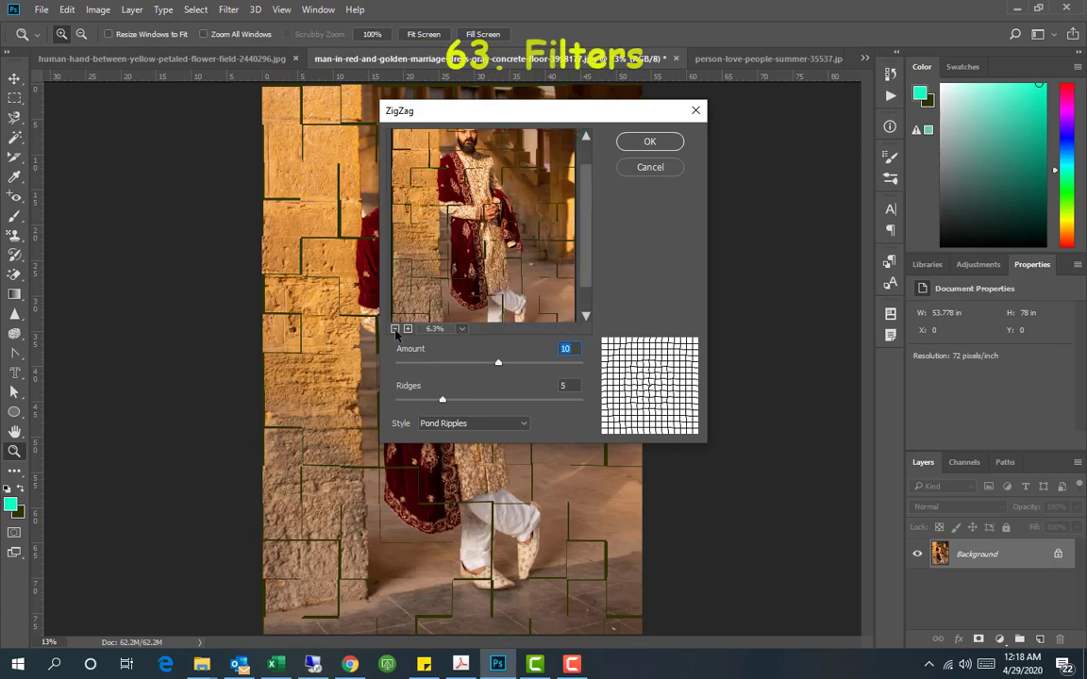
{"action": "left_click", "coordinate": [394, 330]}
{"action": "left_click", "coordinate": [408, 329]}
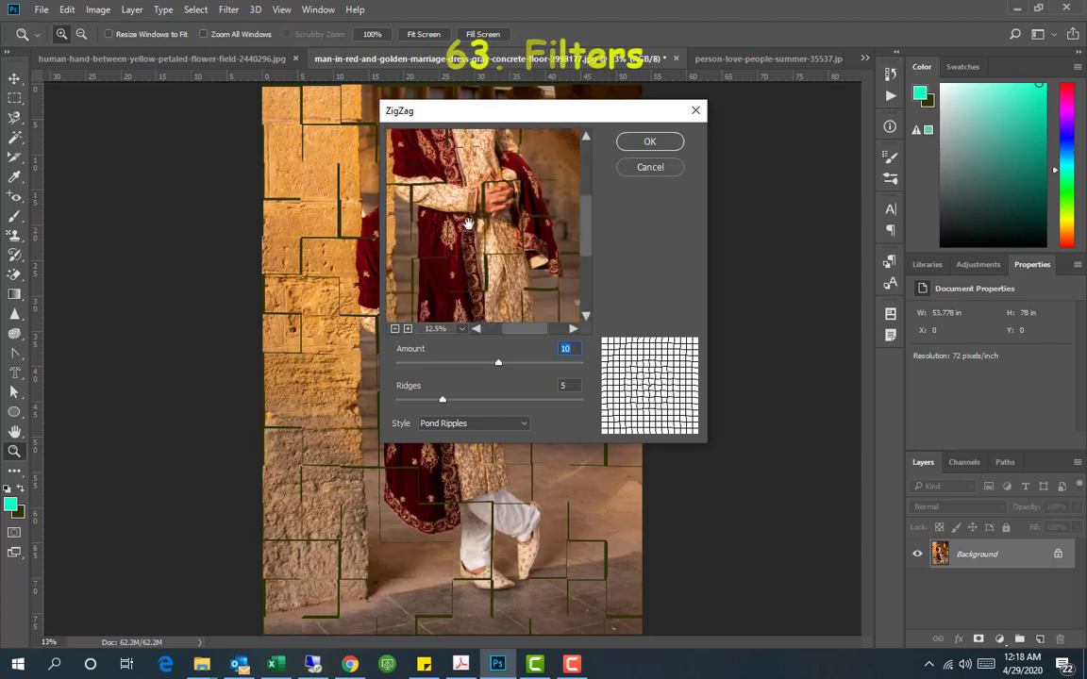
{"action": "left_click_drag", "start_coordinate": [467, 224], "coordinate": [418, 301]}
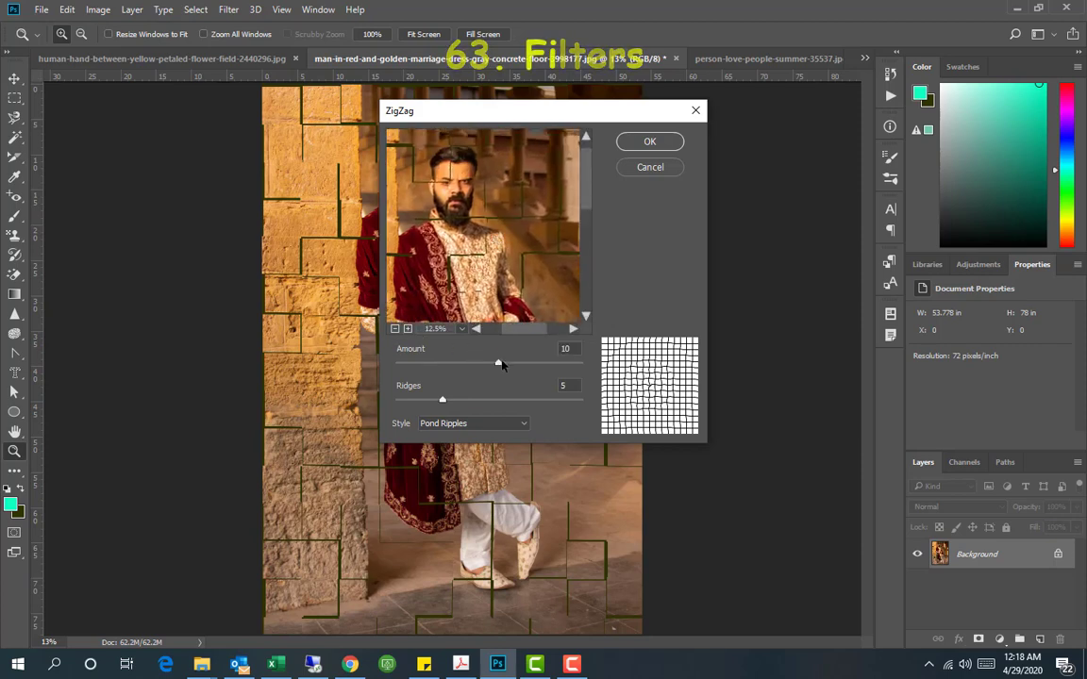
{"action": "left_click_drag", "start_coordinate": [500, 364], "coordinate": [535, 364]}
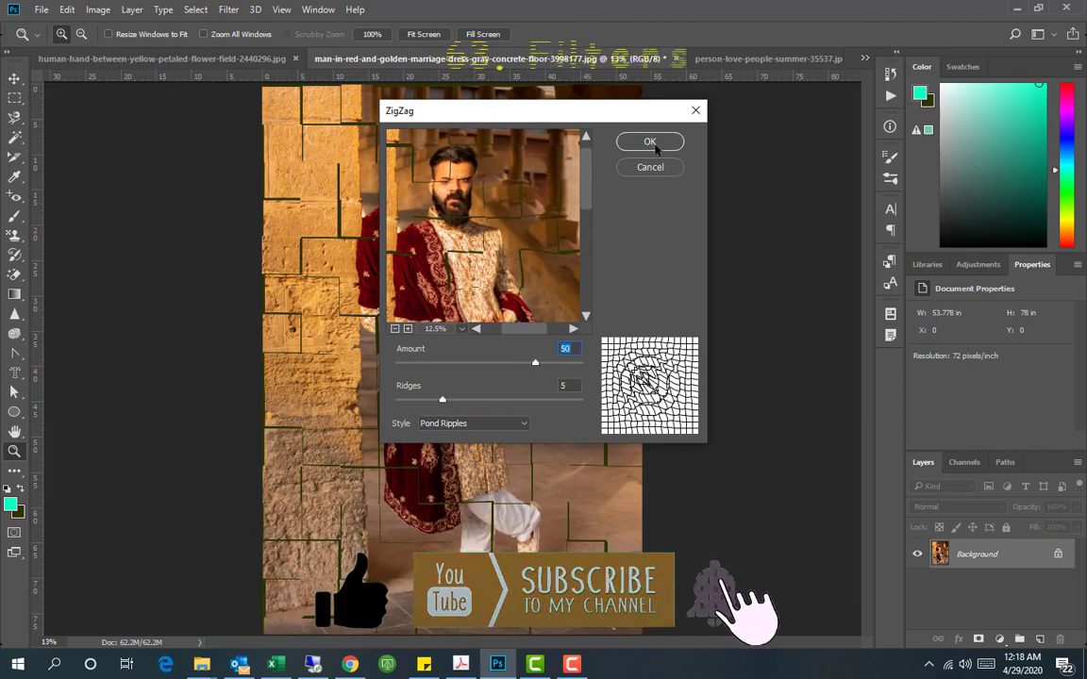